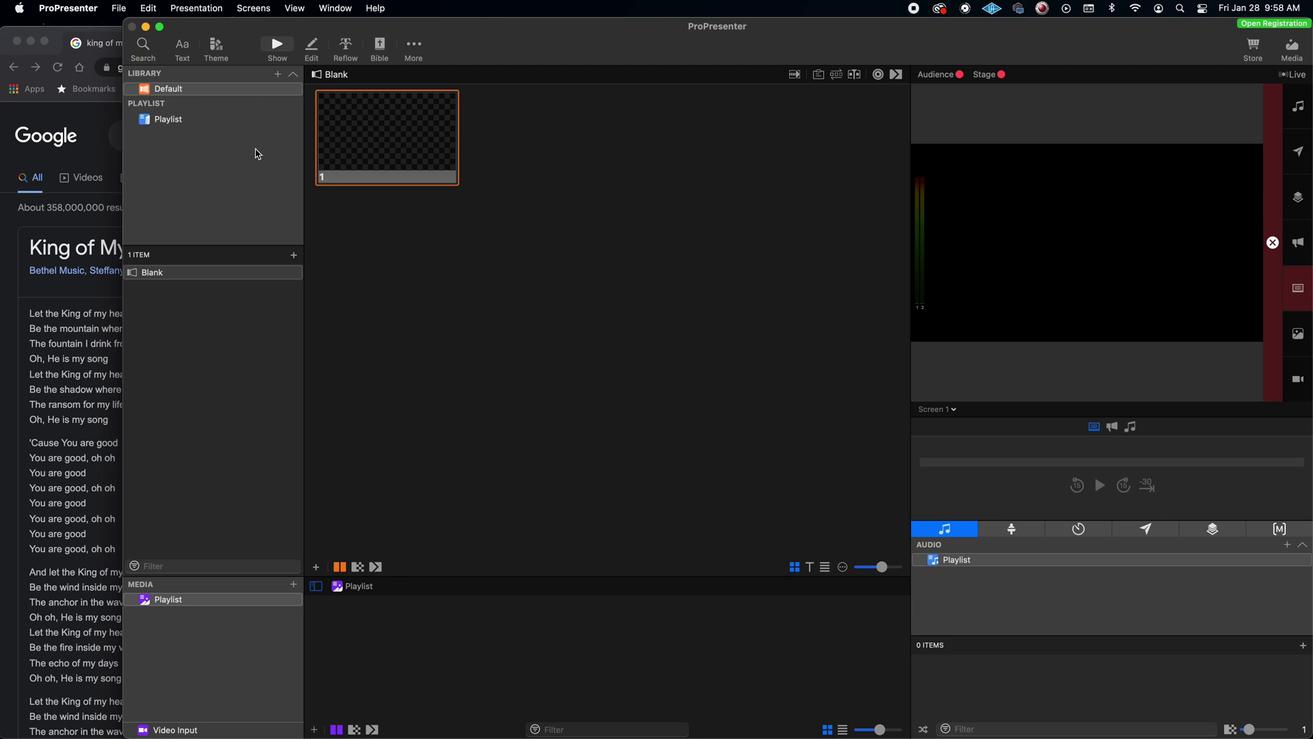
- Look at the library search window and close it
left_click(143, 48)
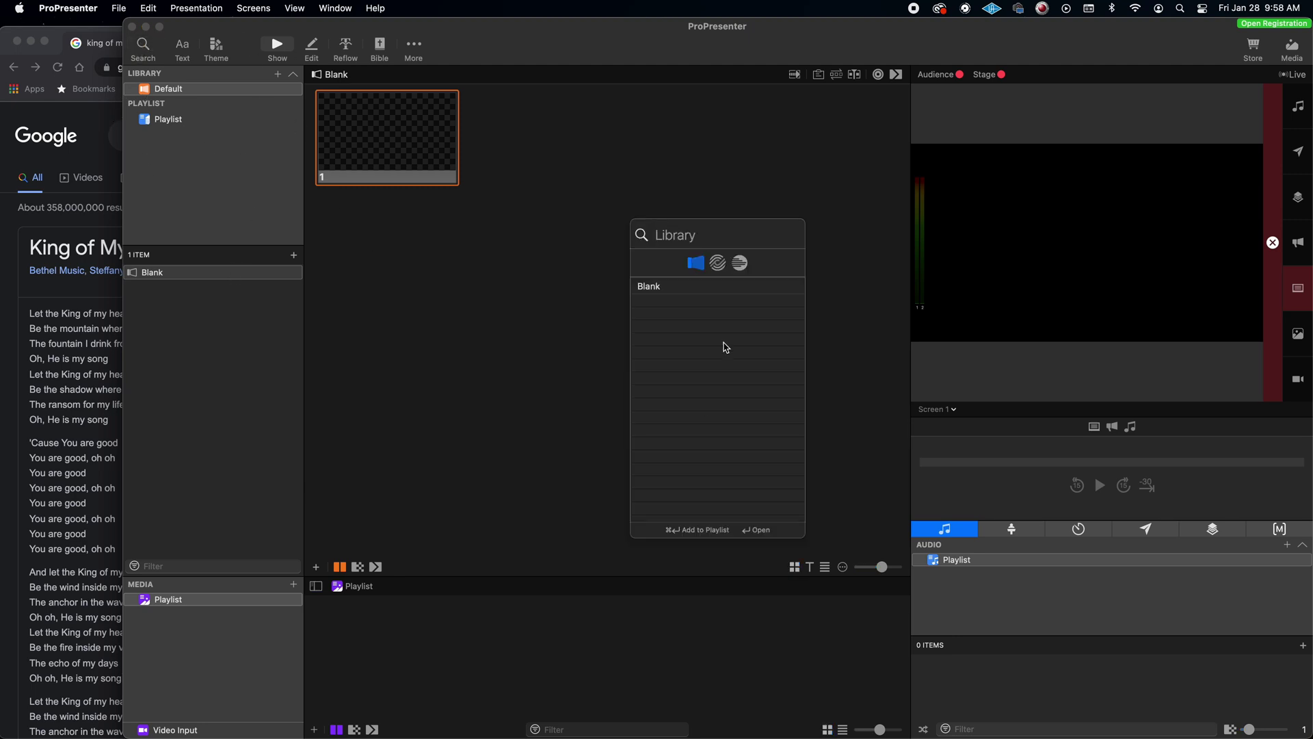
left_click(567, 367)
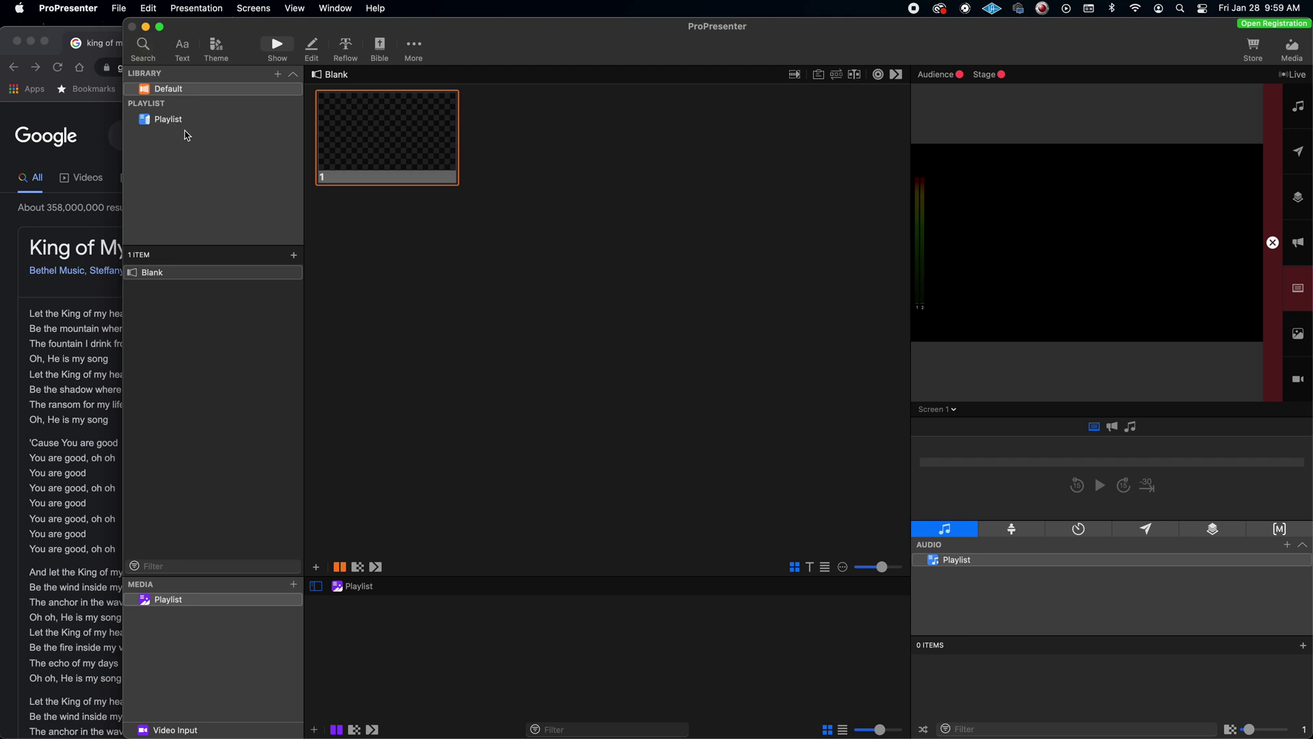
left_click(145, 48)
left_click(199, 171)
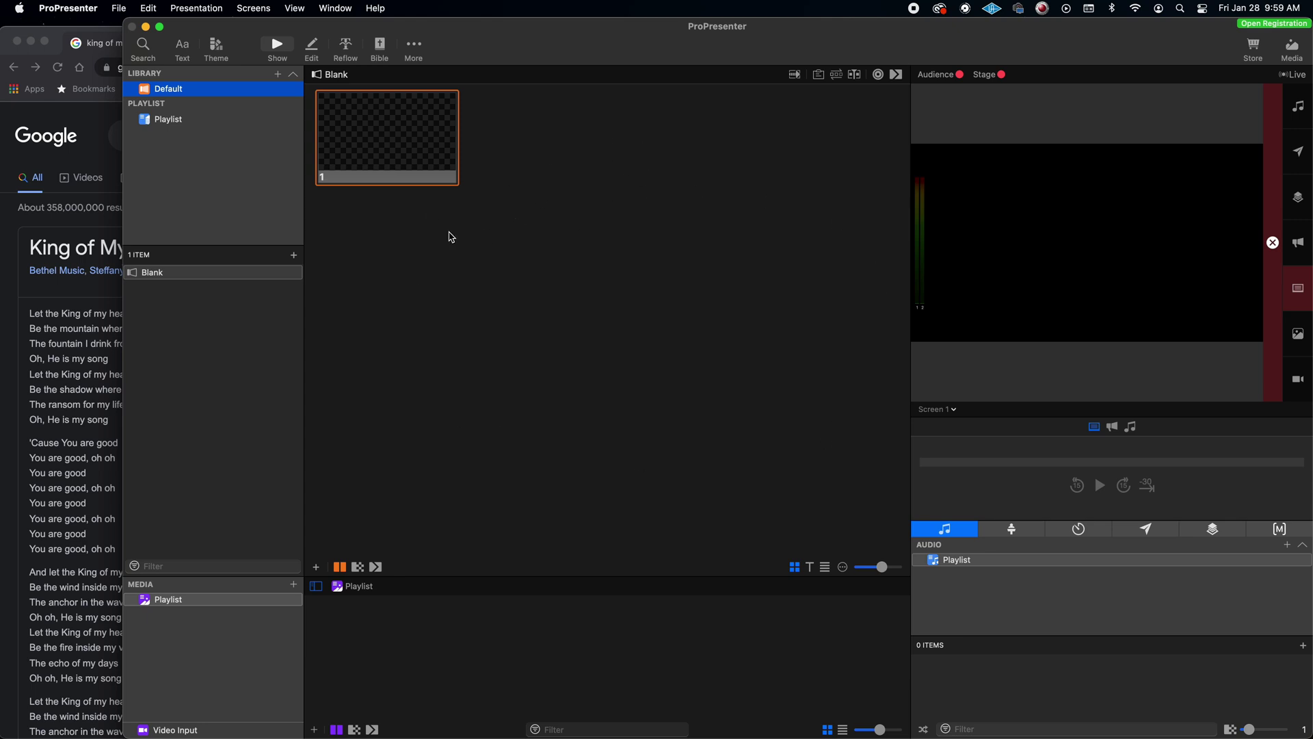
- Examine the text and build settings of the Blank presentation's text object in the slide editor, and return to the show view
left_click(313, 47)
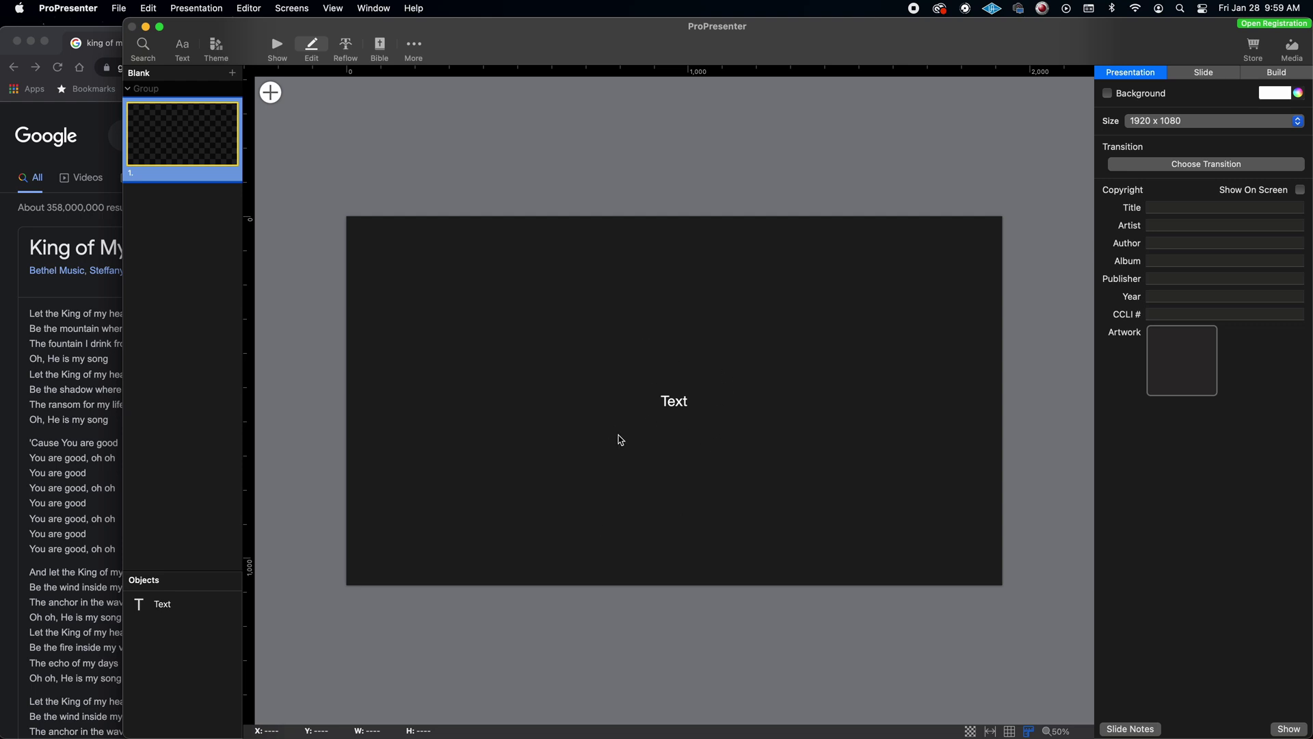
left_click(676, 424)
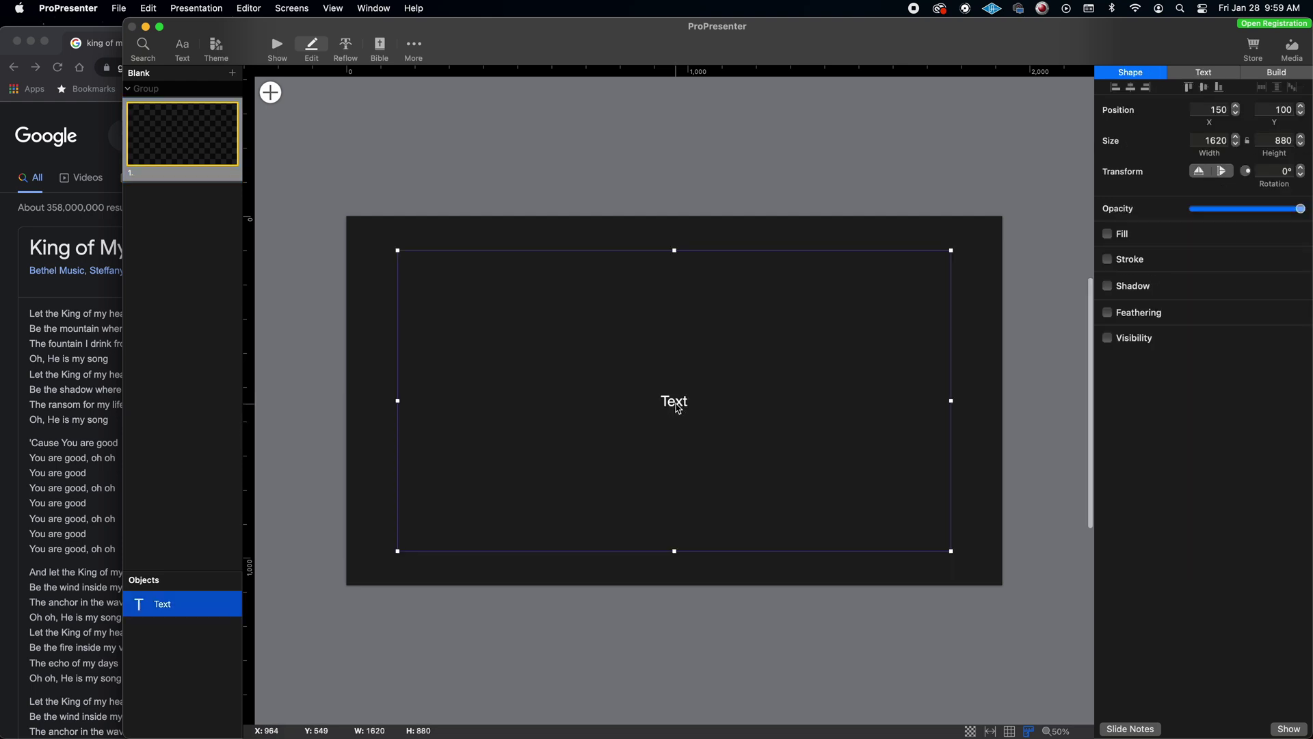
double_click(678, 409)
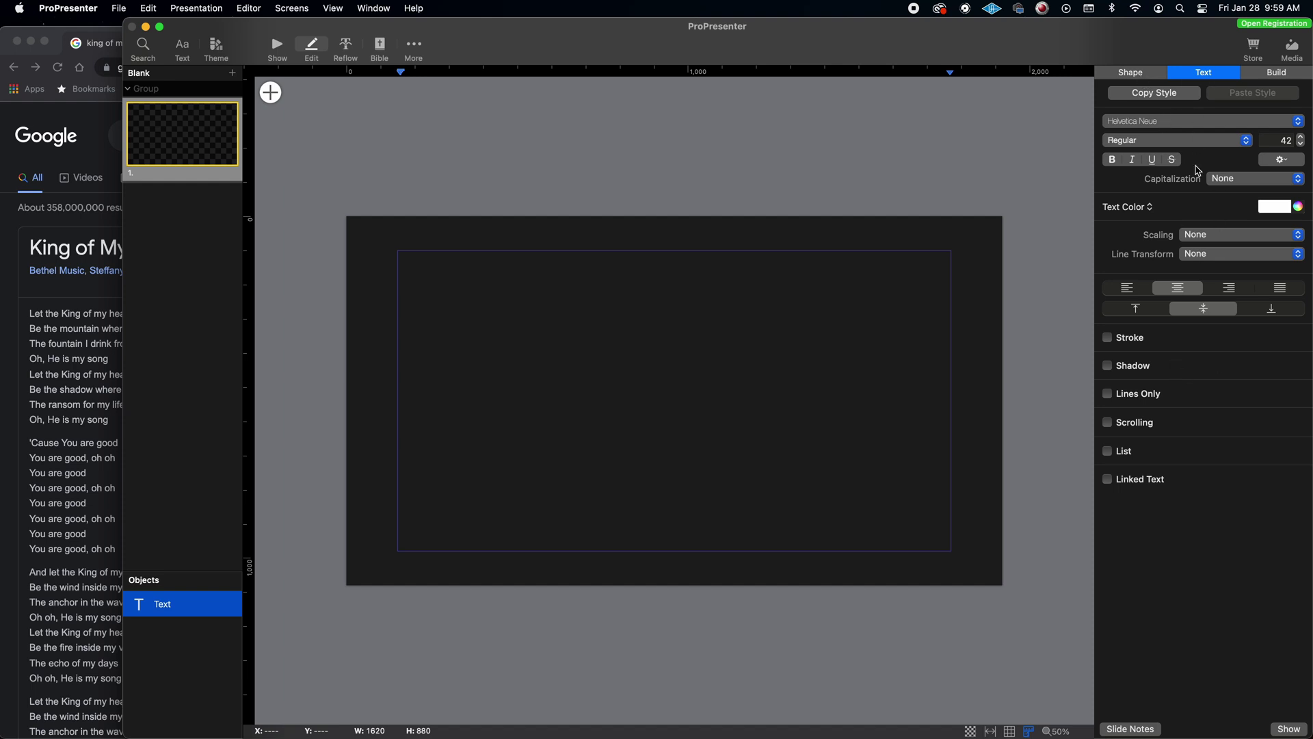
left_click(1272, 76)
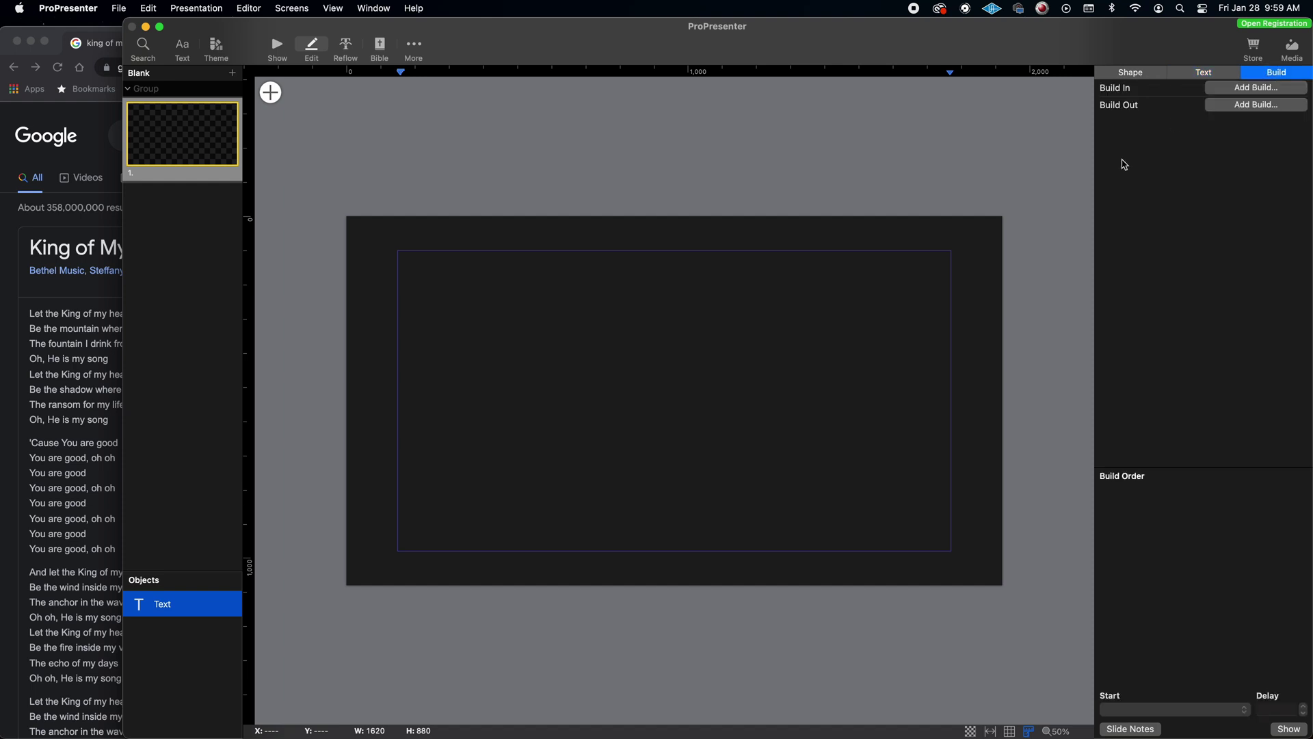
left_click(1208, 72)
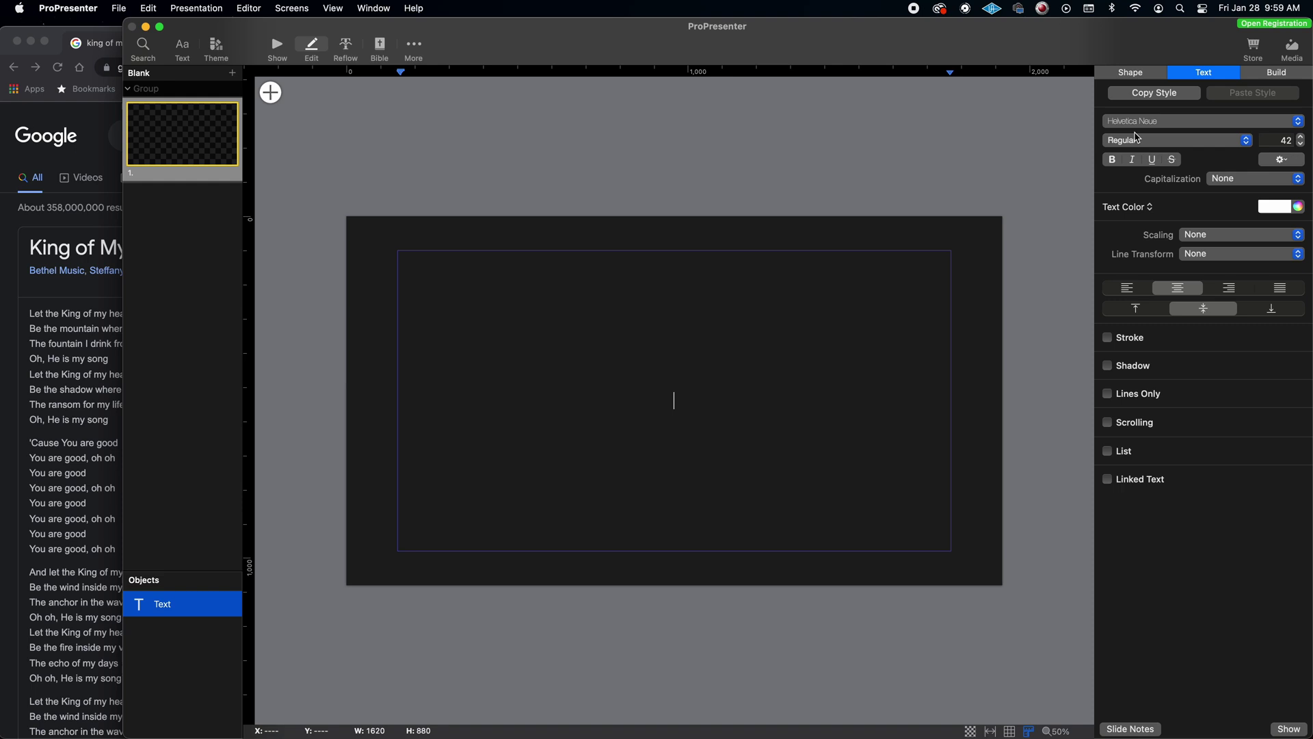
left_click(277, 55)
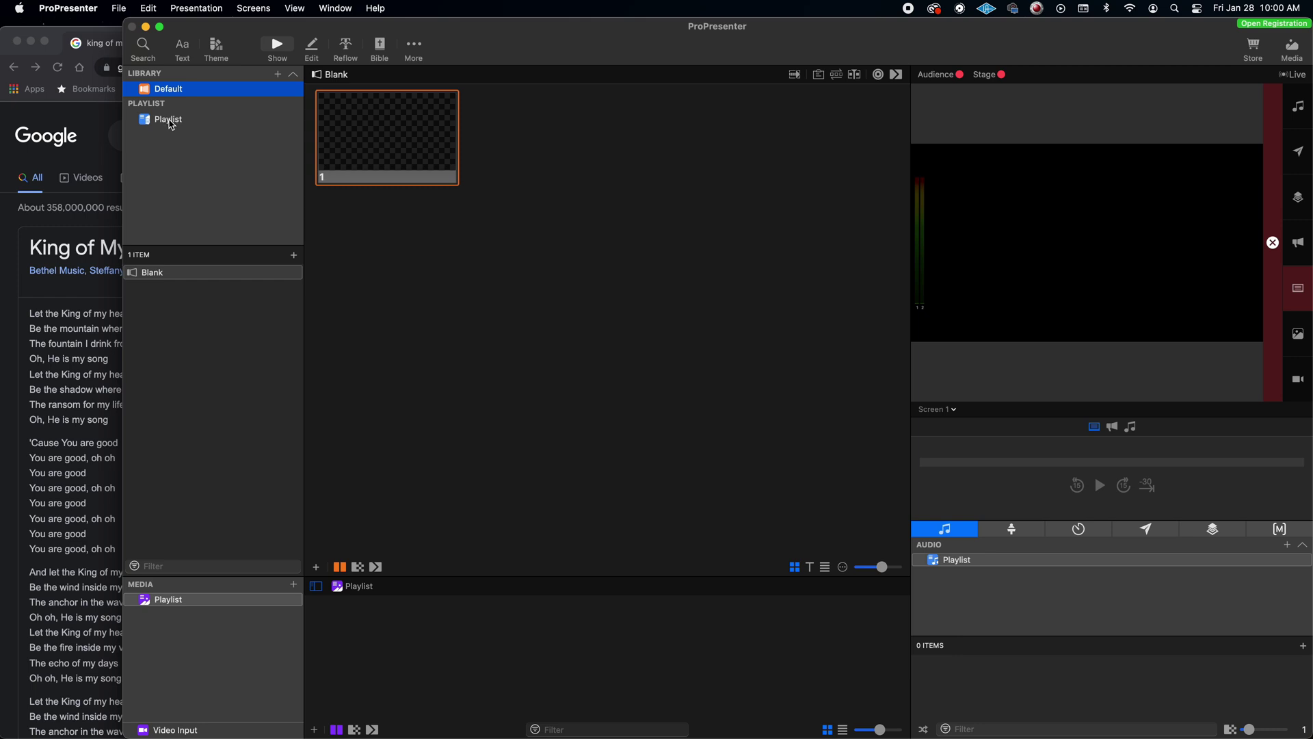
- Create a new library named Songs
left_click(278, 74)
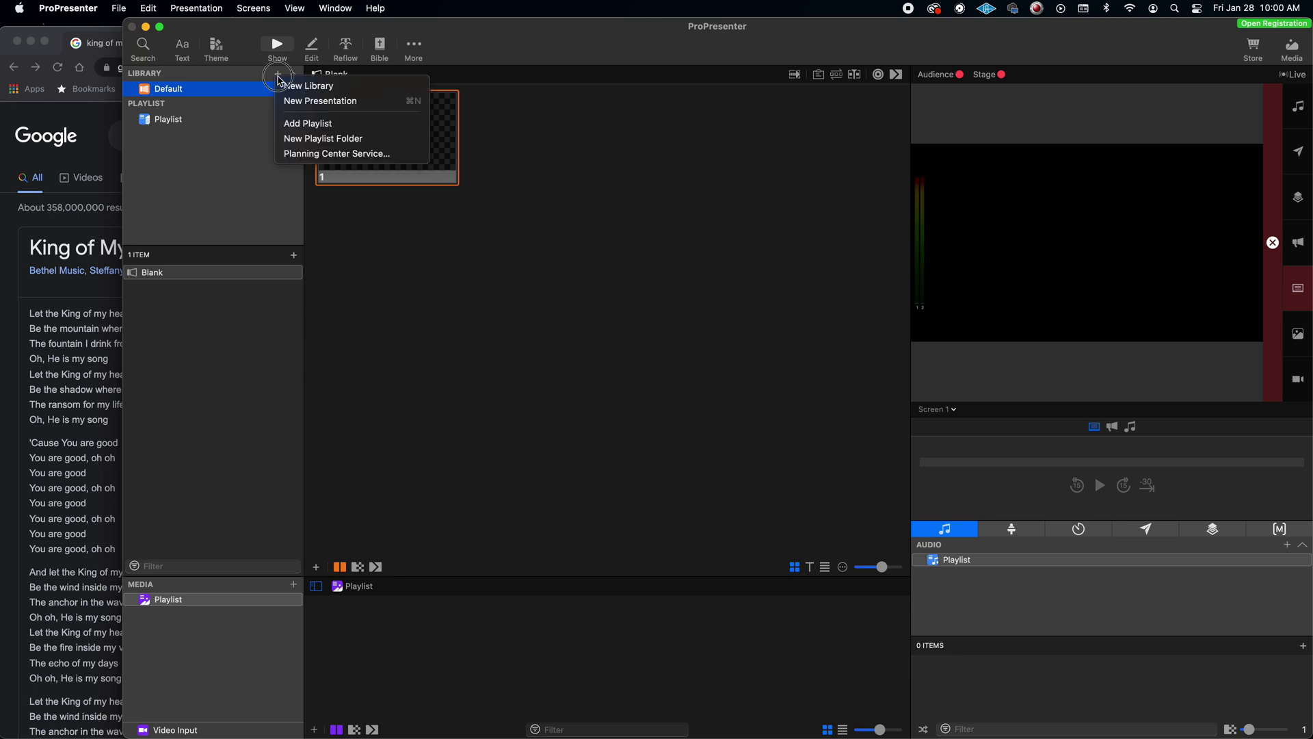
left_click(326, 86)
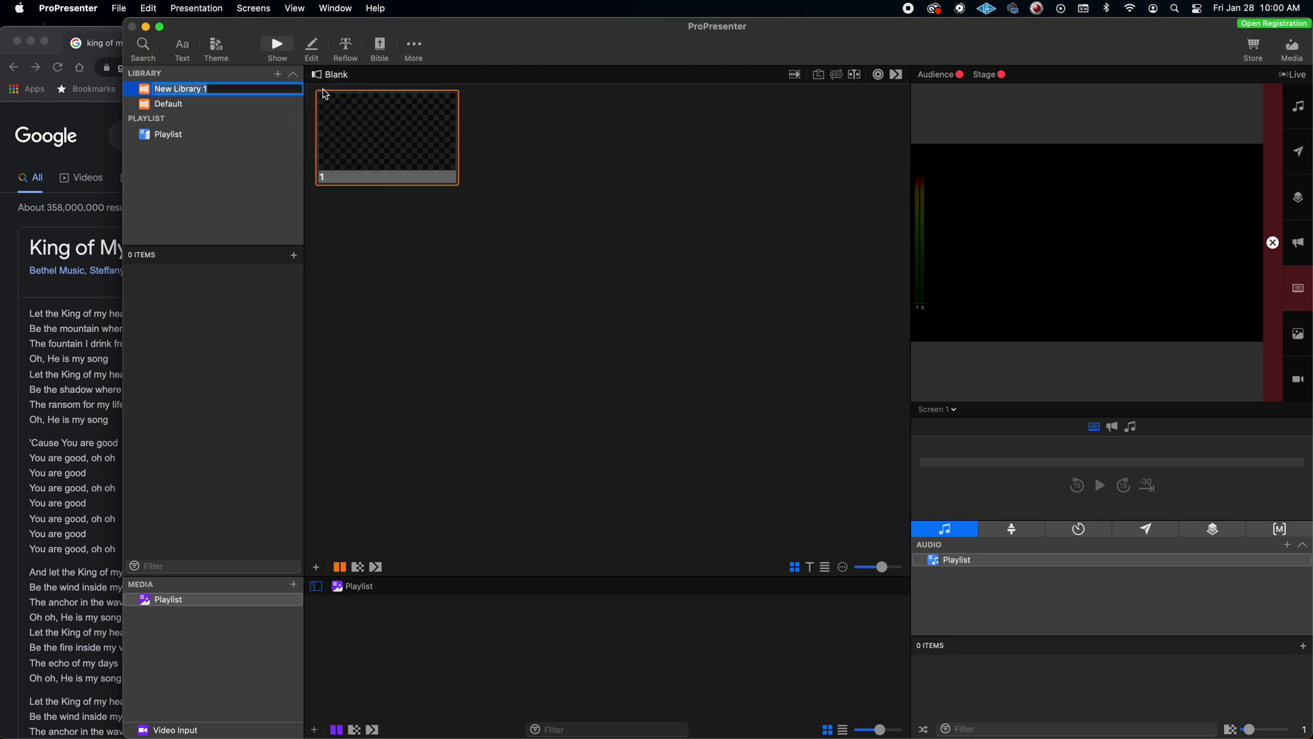
type("Songs")
key("Return")
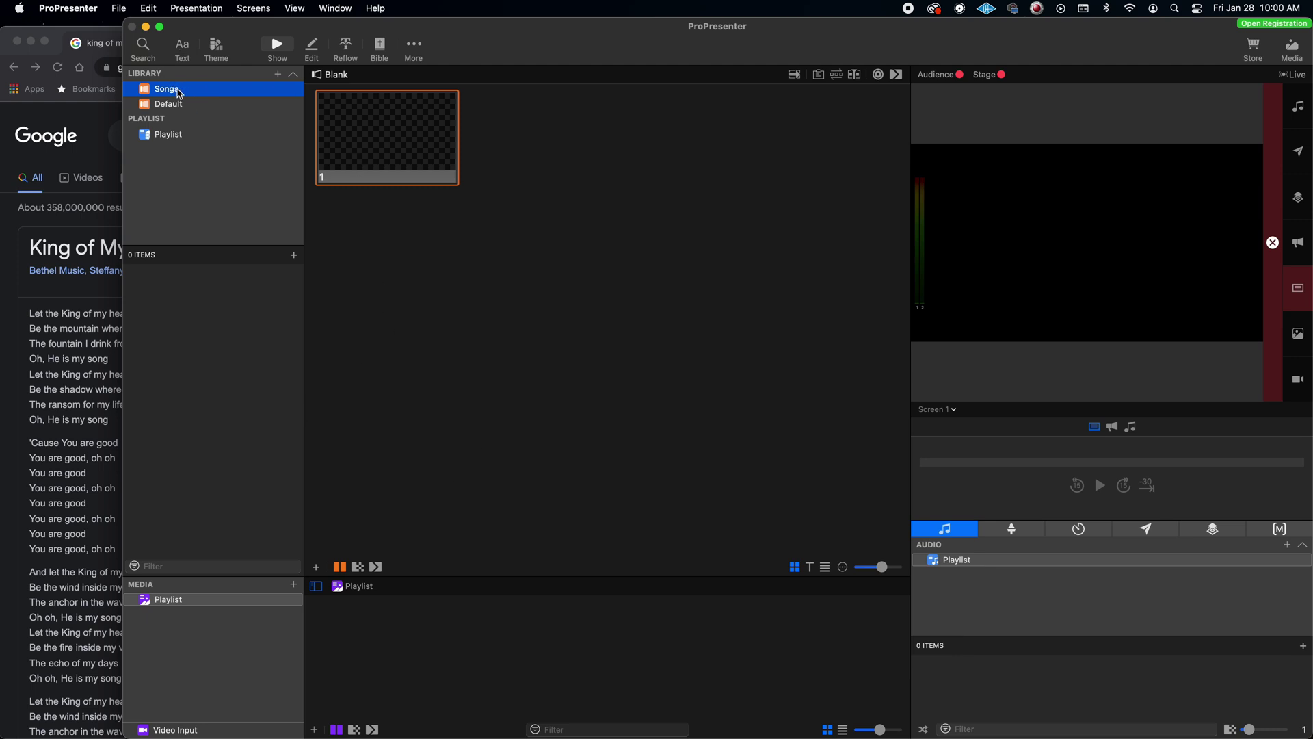
- Start a new presentation in the Songs library with the filename King Of My Heart
left_click(276, 76)
left_click(352, 101)
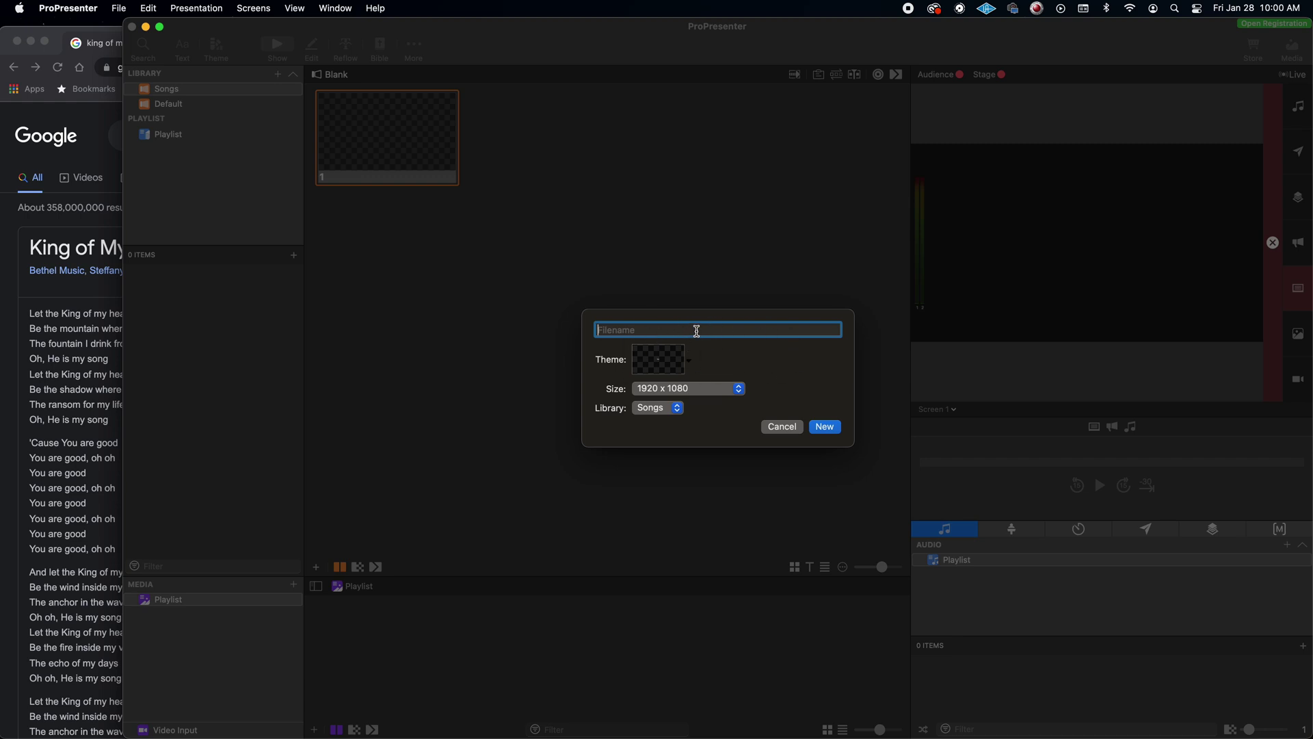
left_click(31, 233)
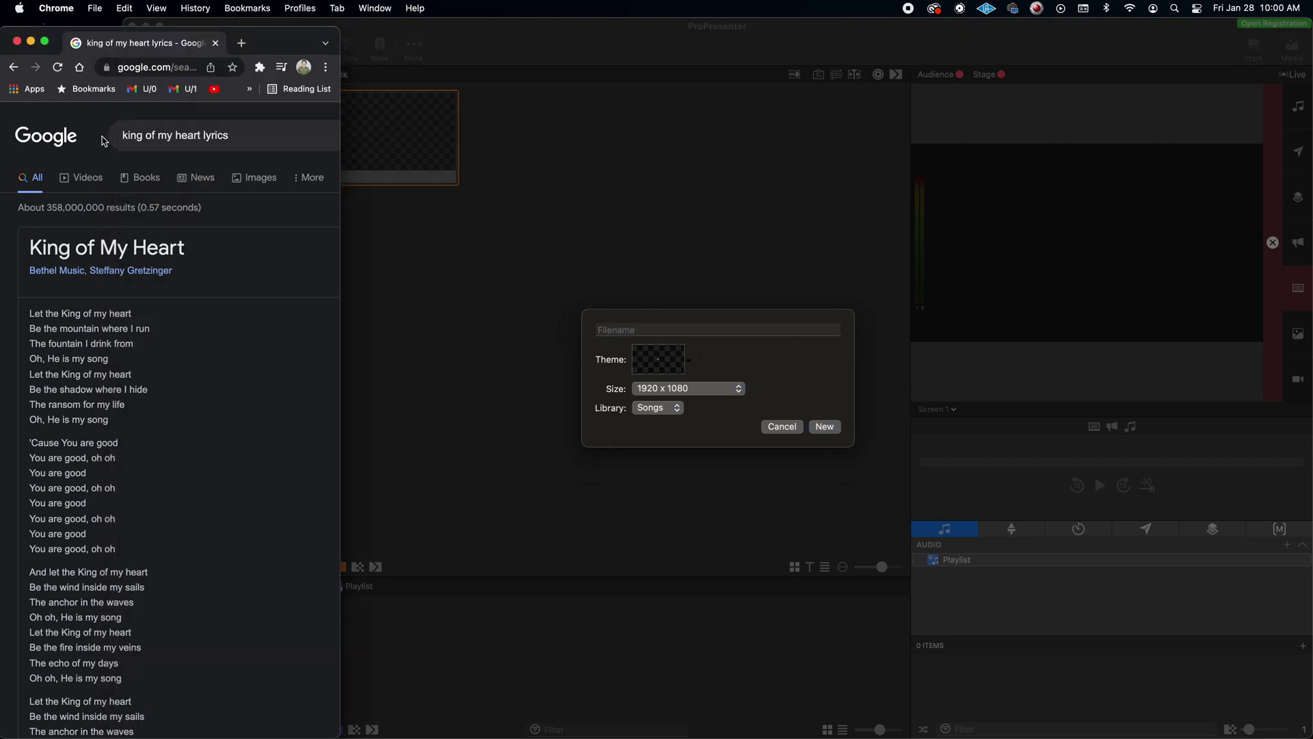
left_click(644, 334)
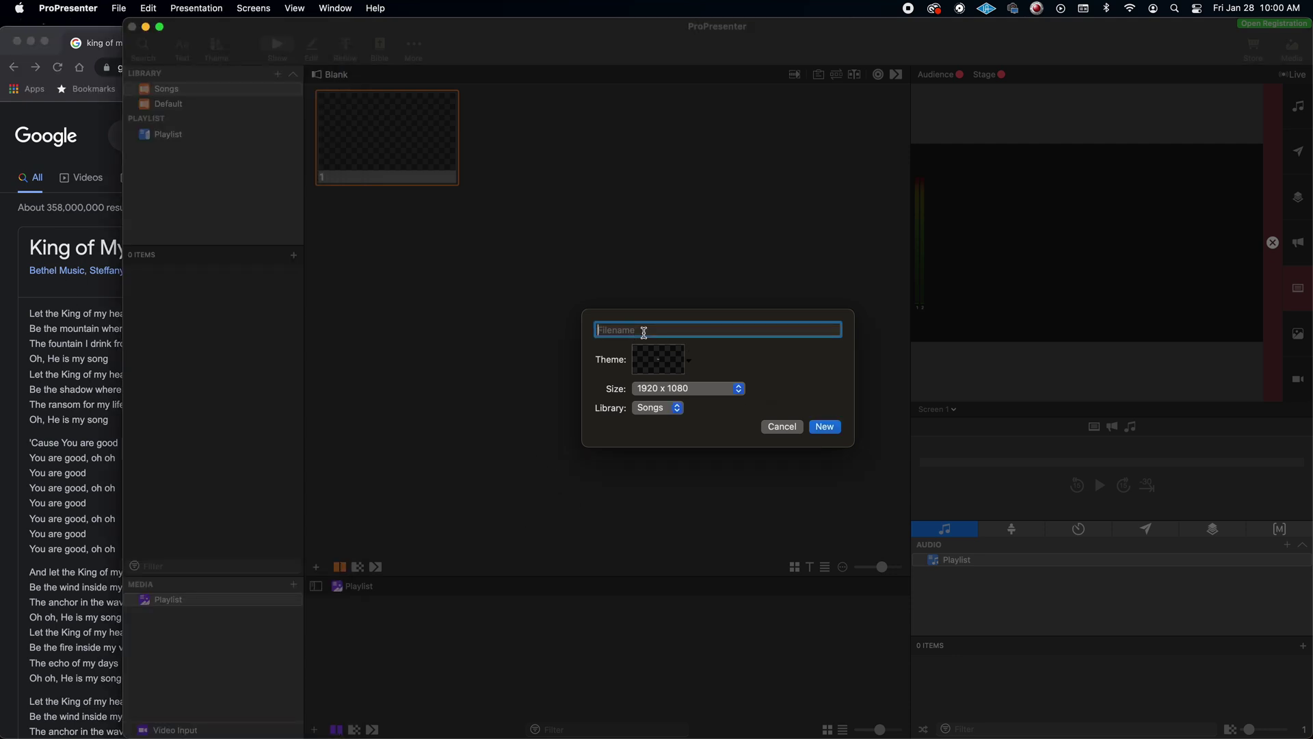
type("King Of My Heart")
- Choose the White Text Horizontal Lines theme from the Lines group of Lyric Styles for the new presentation
left_click(687, 362)
mouse_move(726, 411)
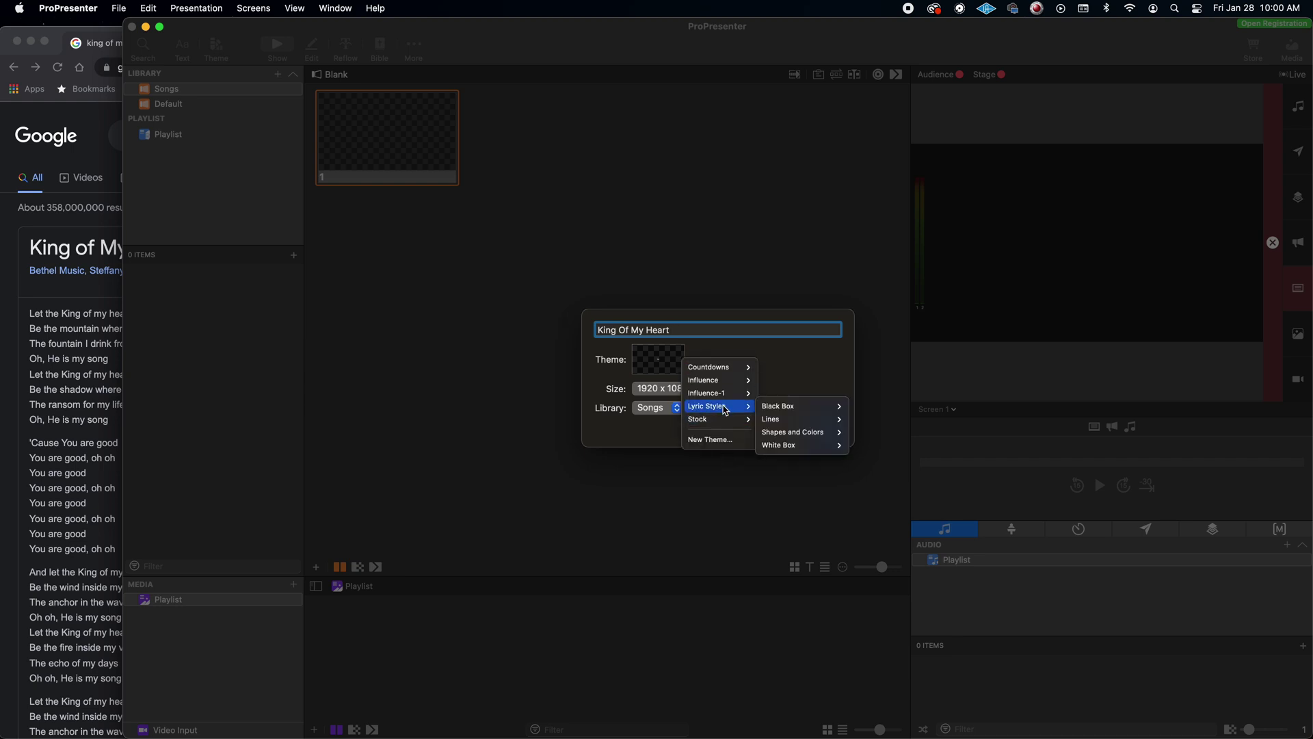
mouse_move(779, 420)
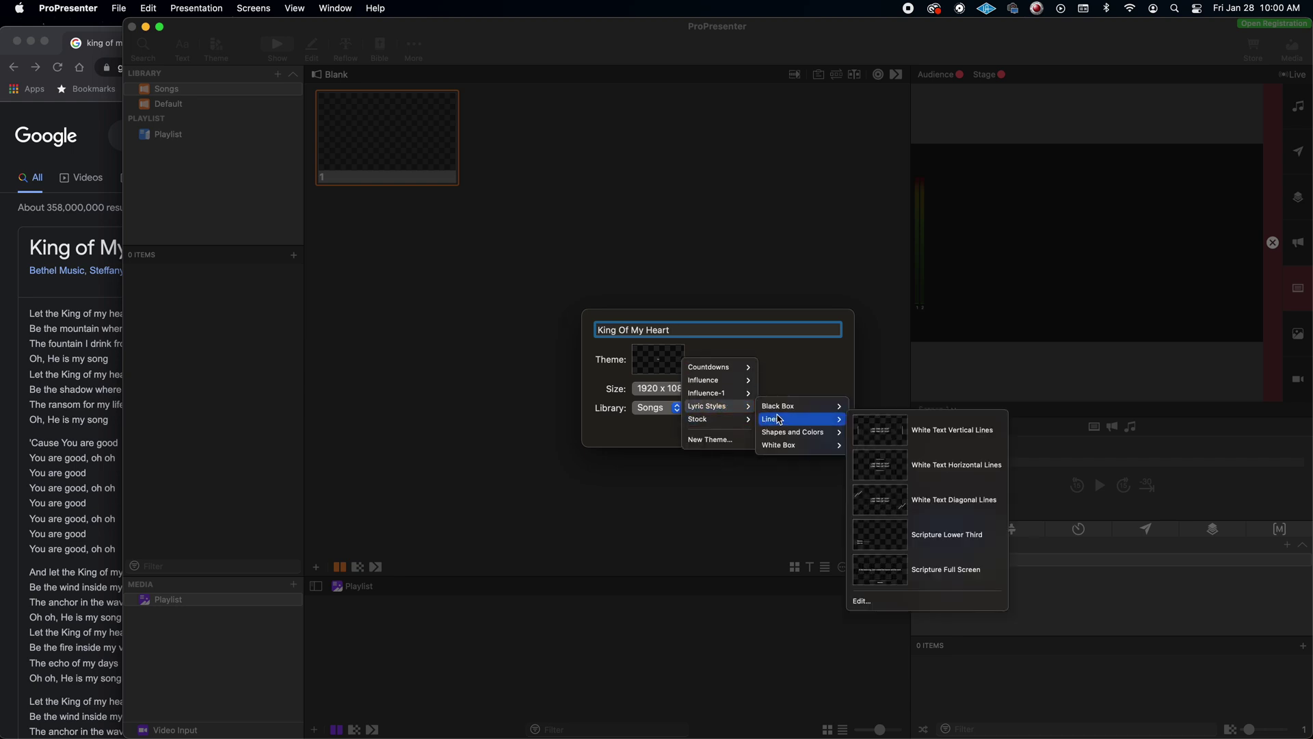
left_click(898, 471)
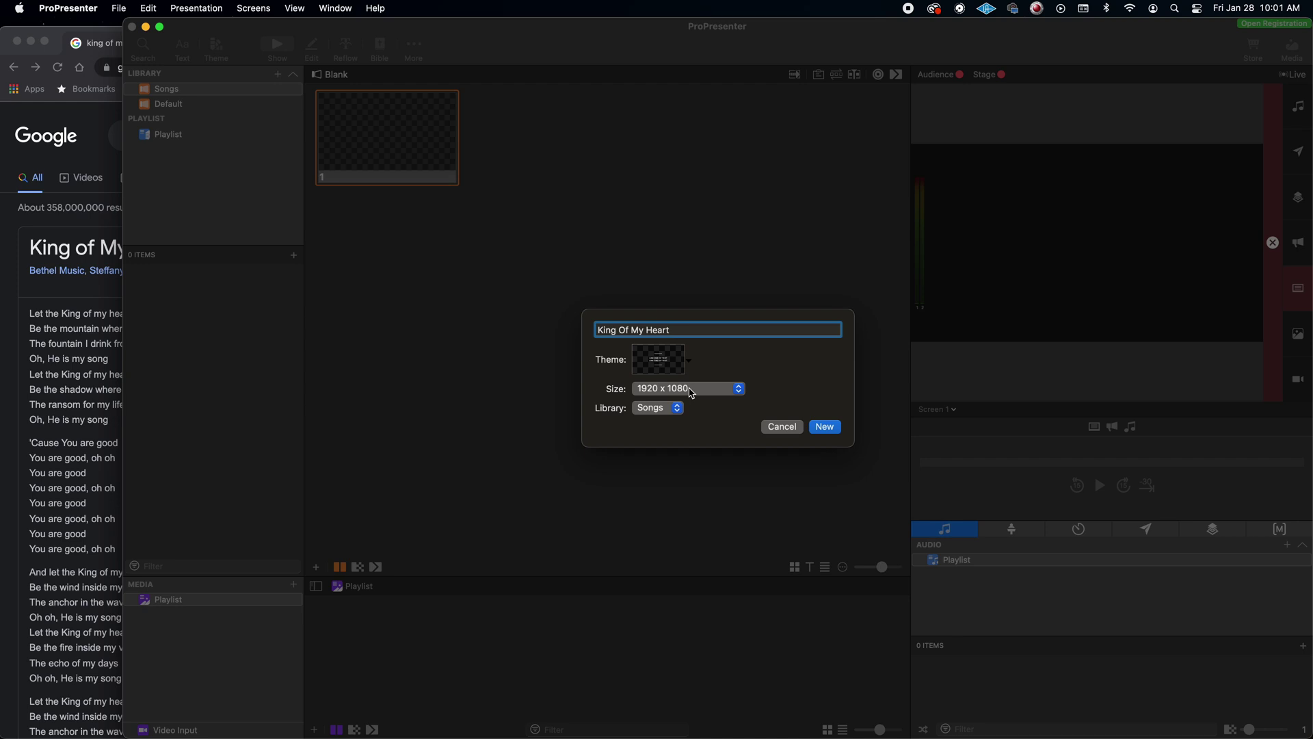
- Keep the size at 1920 x 1080 and the library on Songs, and create the presentation
left_click(691, 393)
left_click(812, 381)
left_click(667, 413)
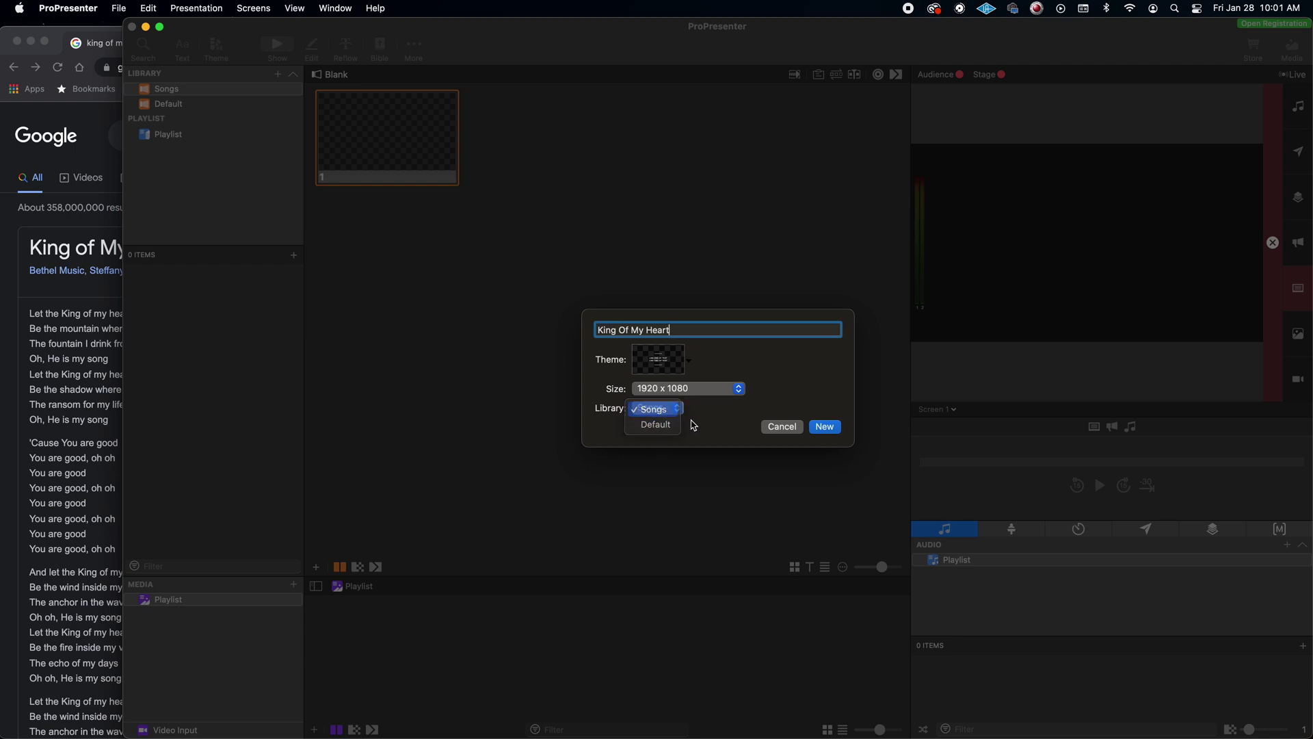
left_click(657, 411)
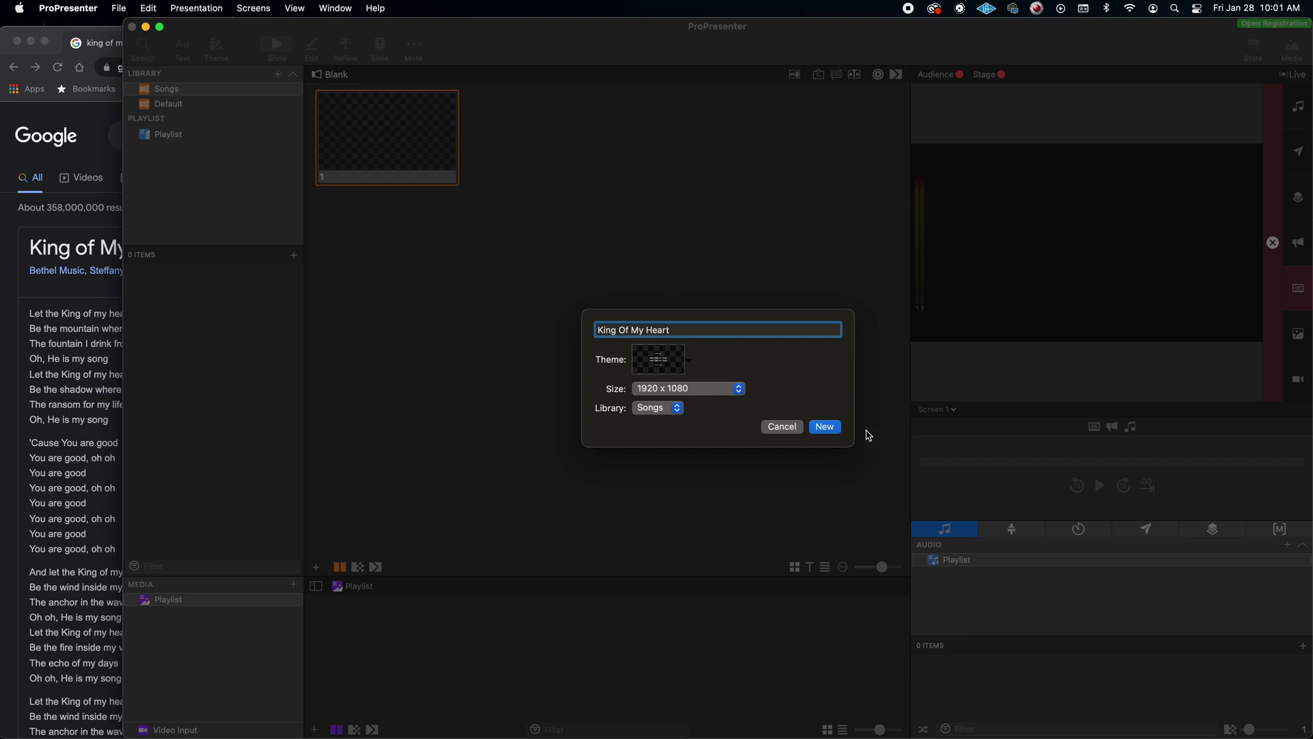
left_click(829, 429)
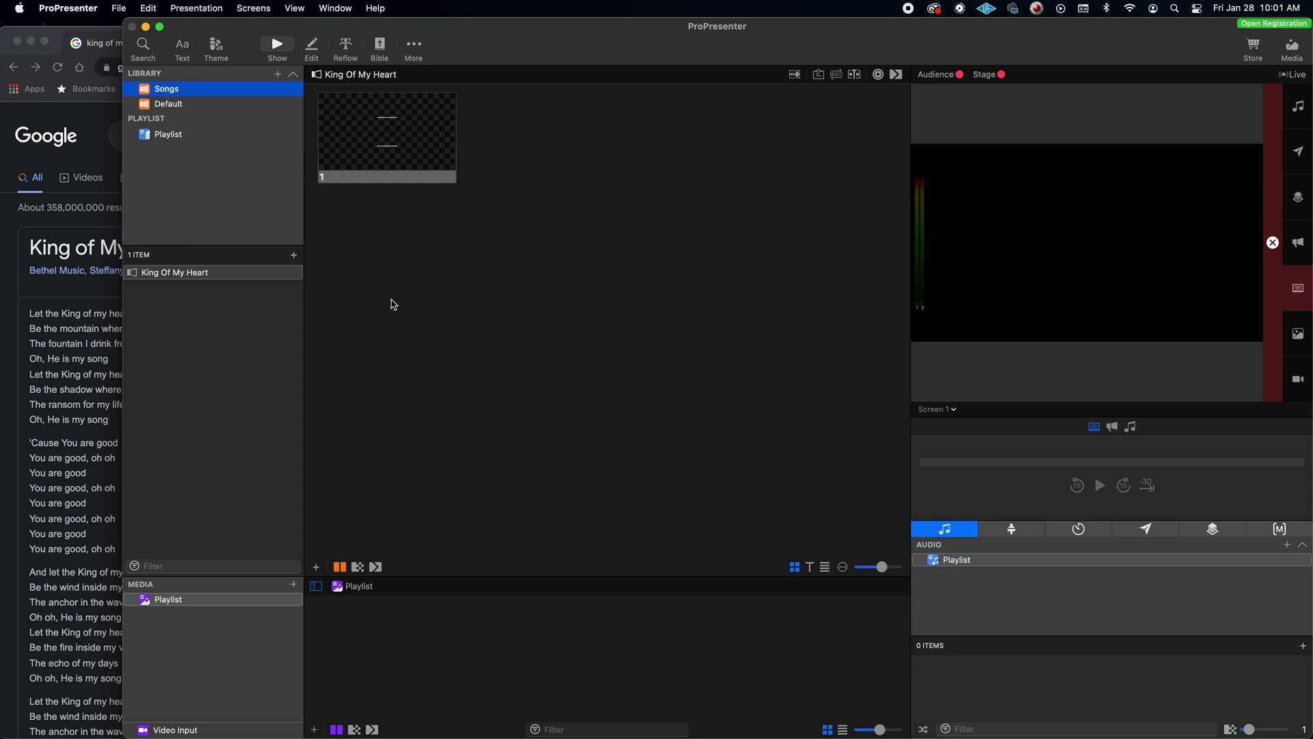
- Show the new slide live, and copy the lyric line "Let the King of my heart" from Chrome into its text box with matching style
left_click(379, 140)
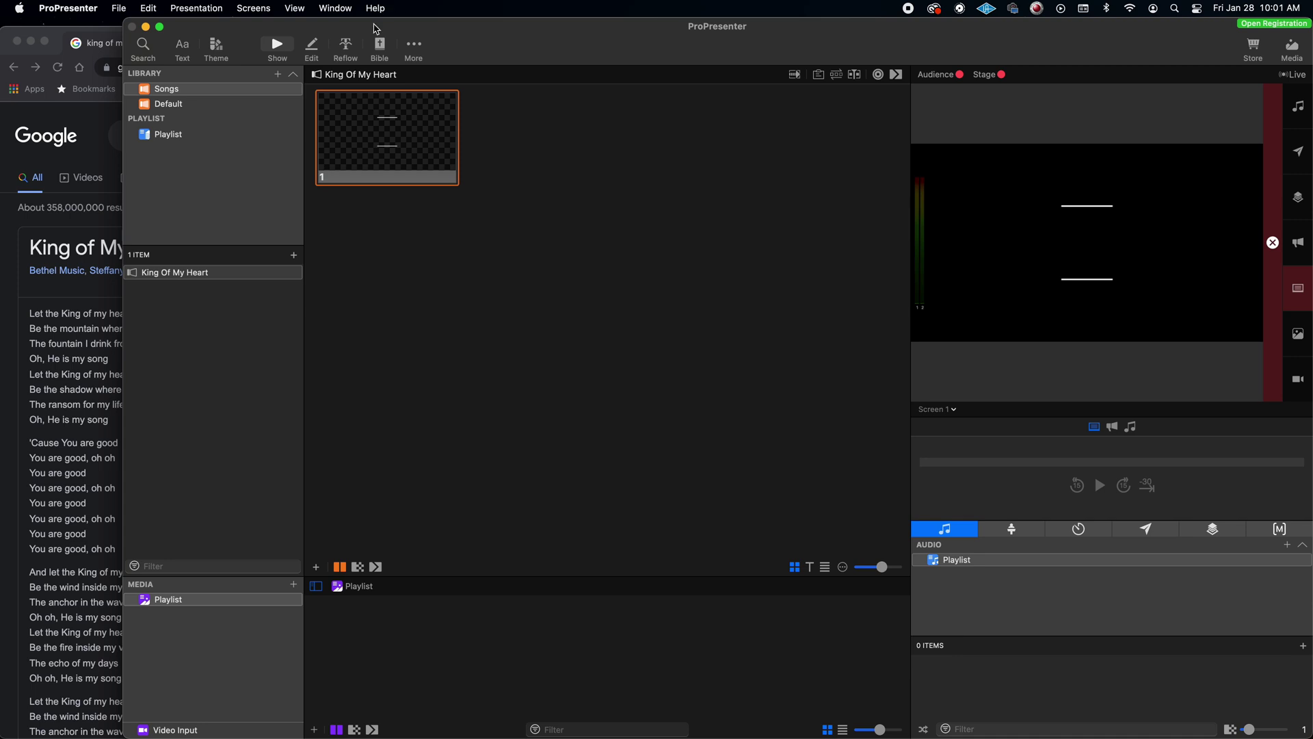
left_click(311, 48)
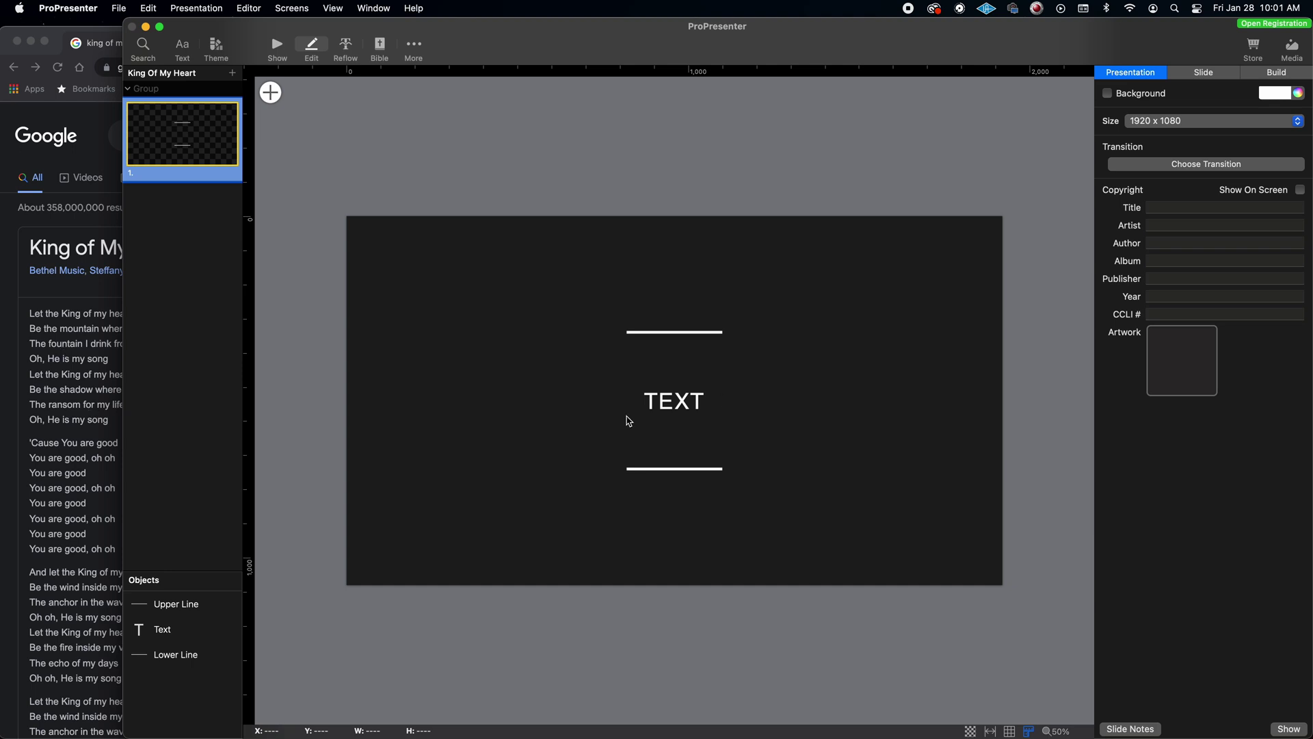
double_click(676, 400)
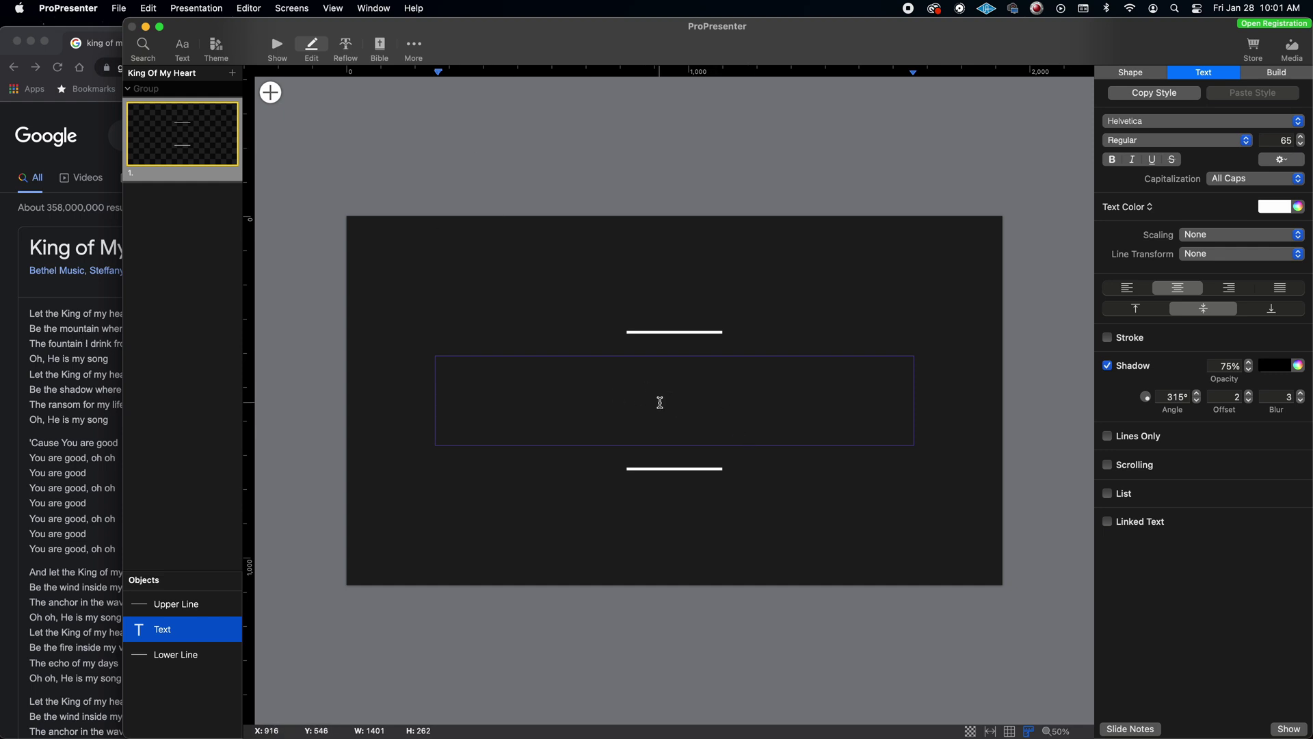
left_click(82, 328)
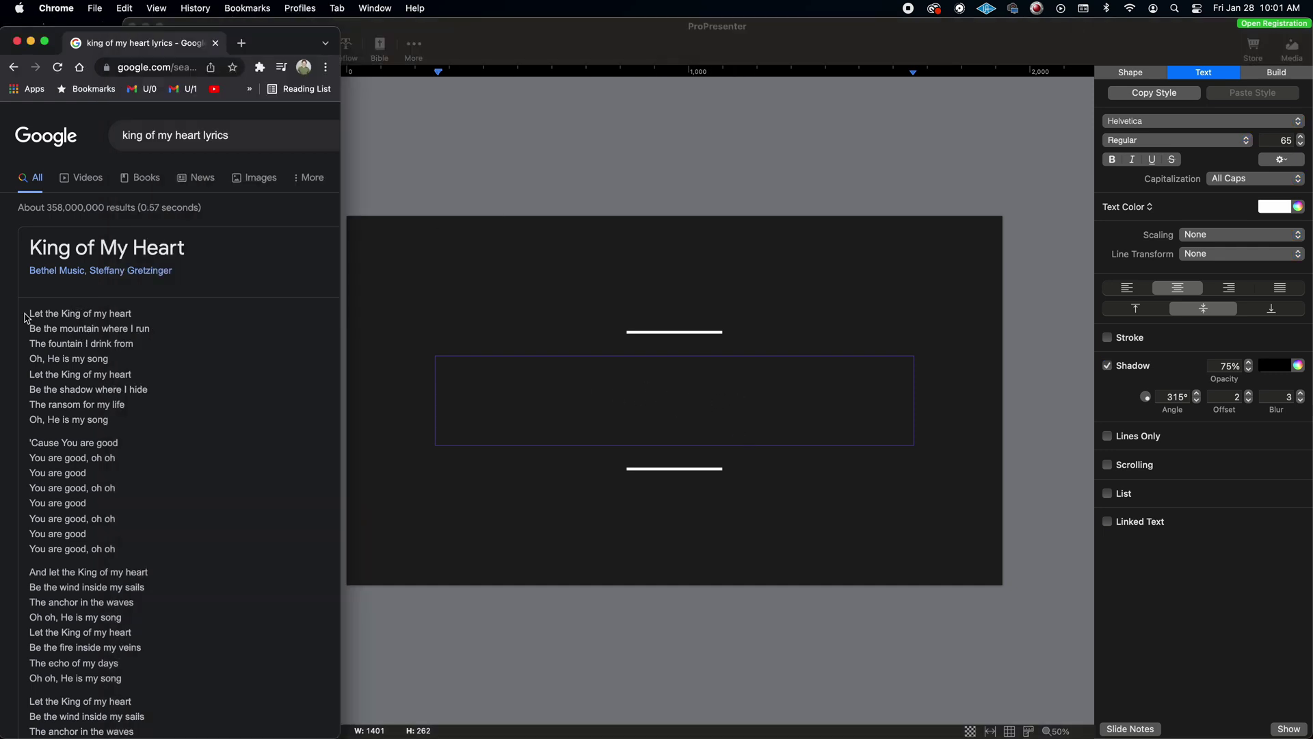
left_click_drag(28, 314, 132, 325)
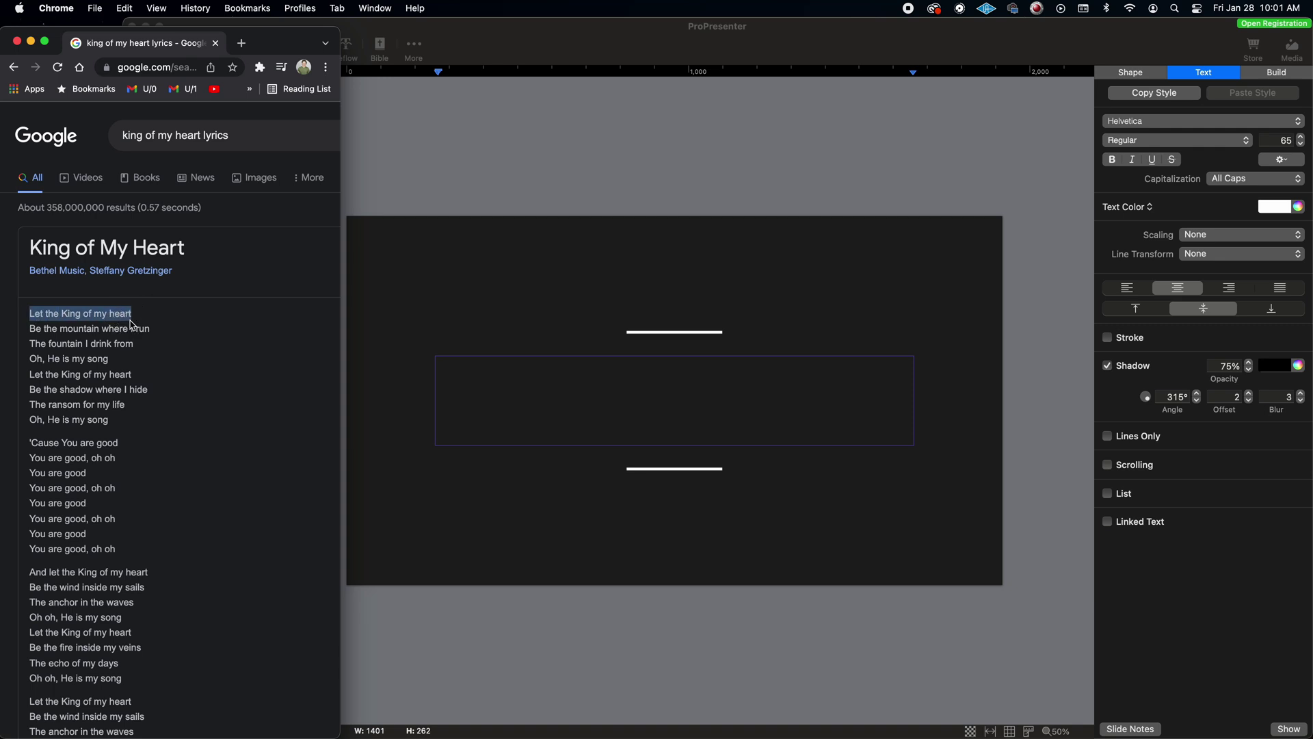
key("super+c")
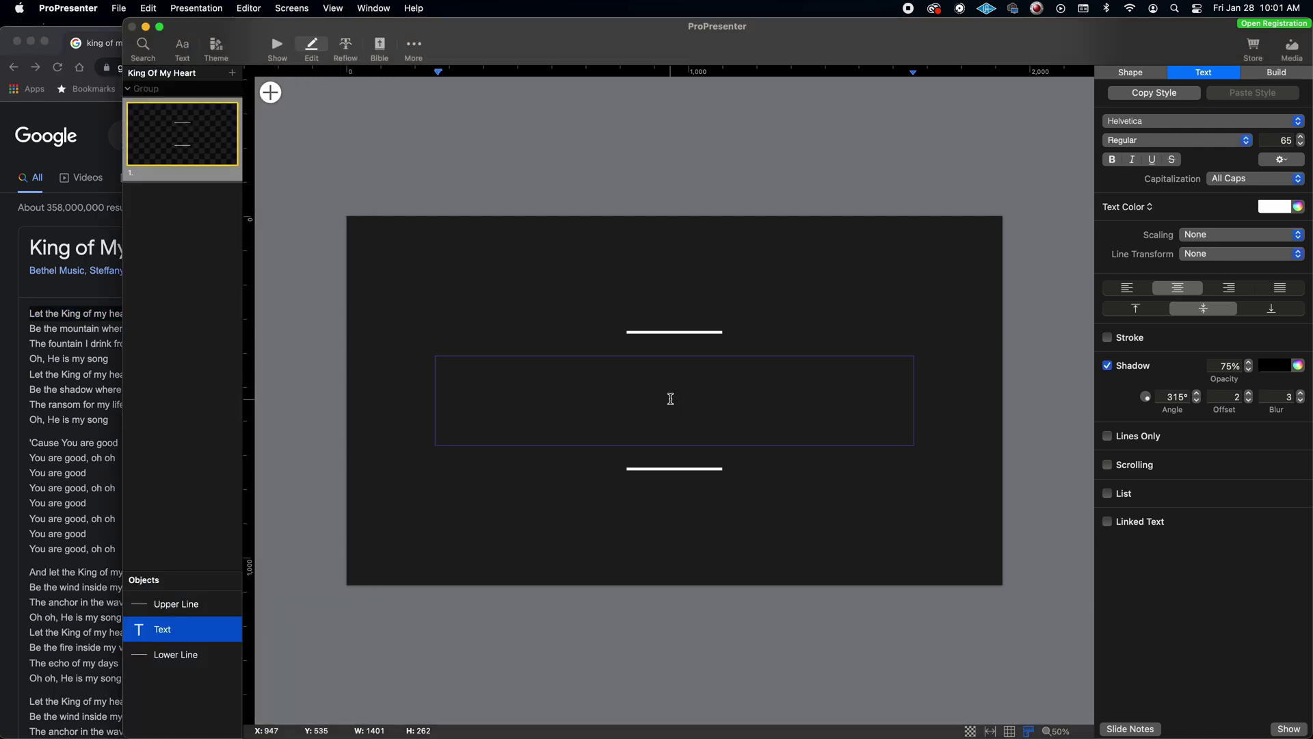
right_click(673, 400)
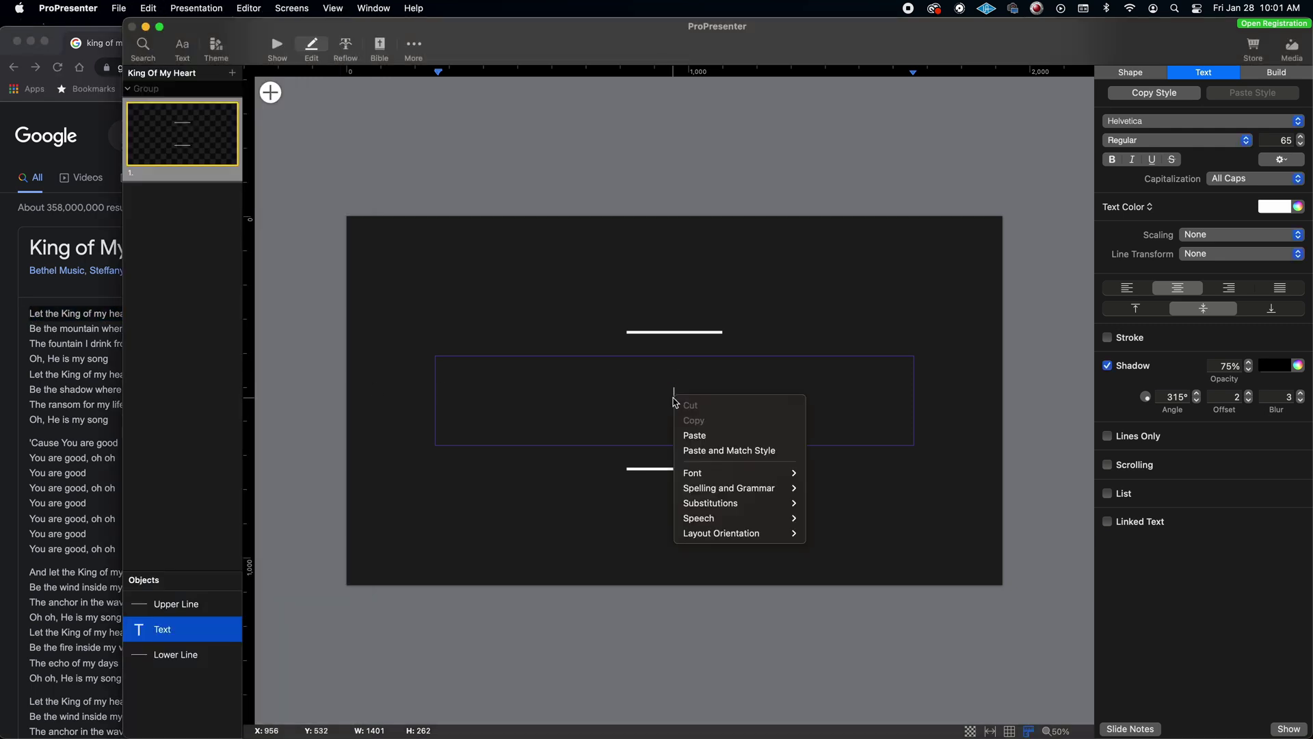
left_click(725, 450)
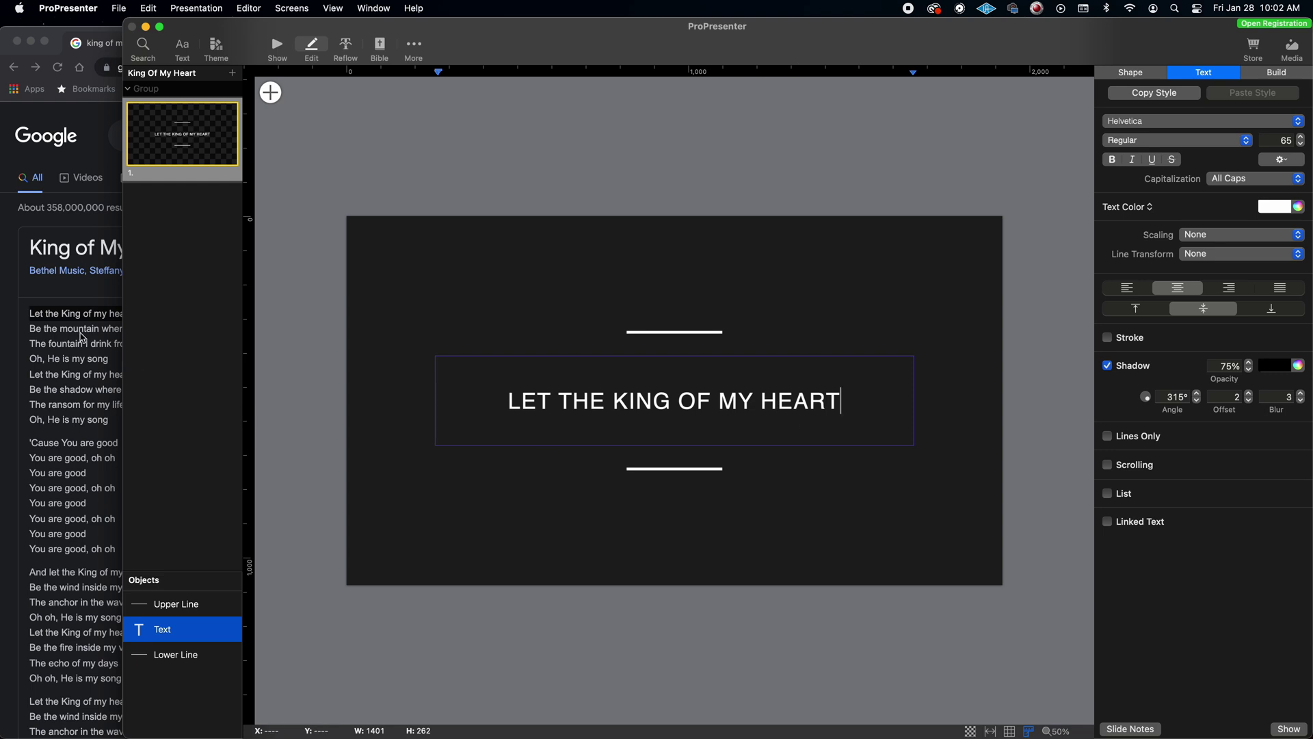
- Copy "Be the mountain where I run" from Chrome and add it as the second line of the slide's text, matching the style
left_click(58, 339)
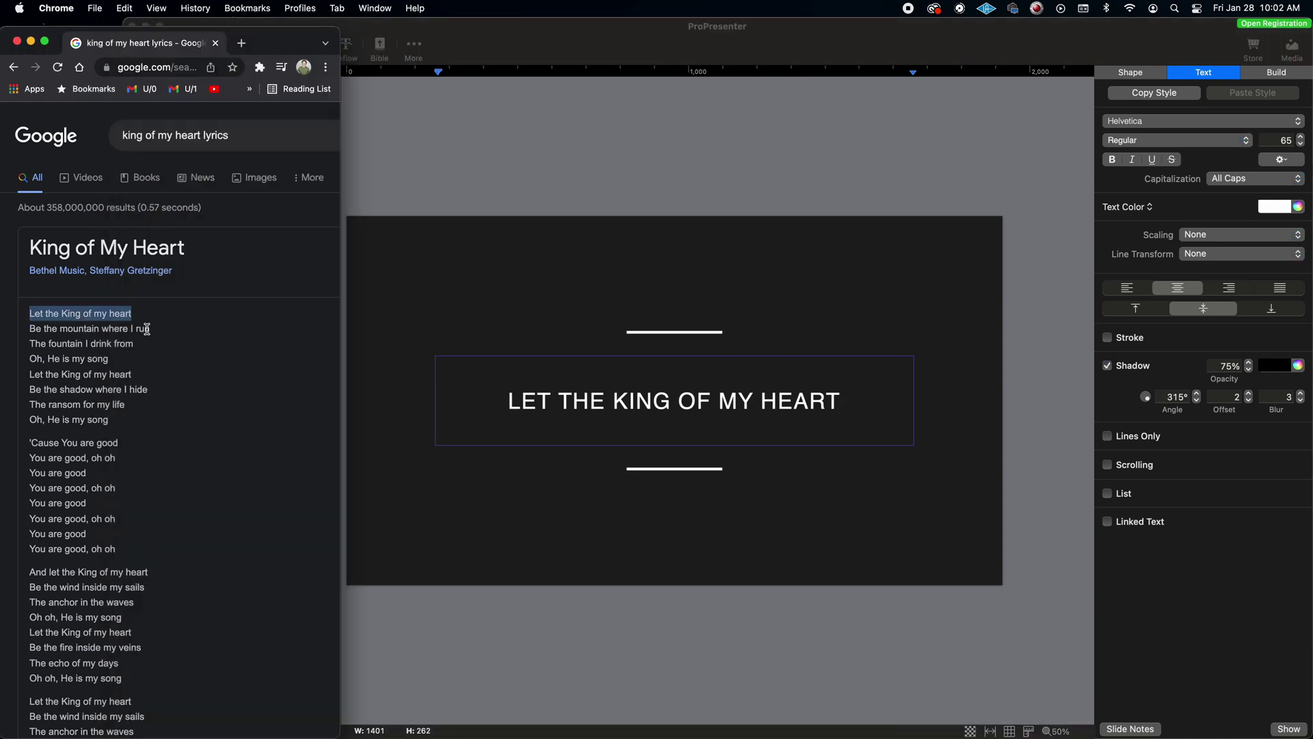
left_click_drag(147, 329, 28, 333)
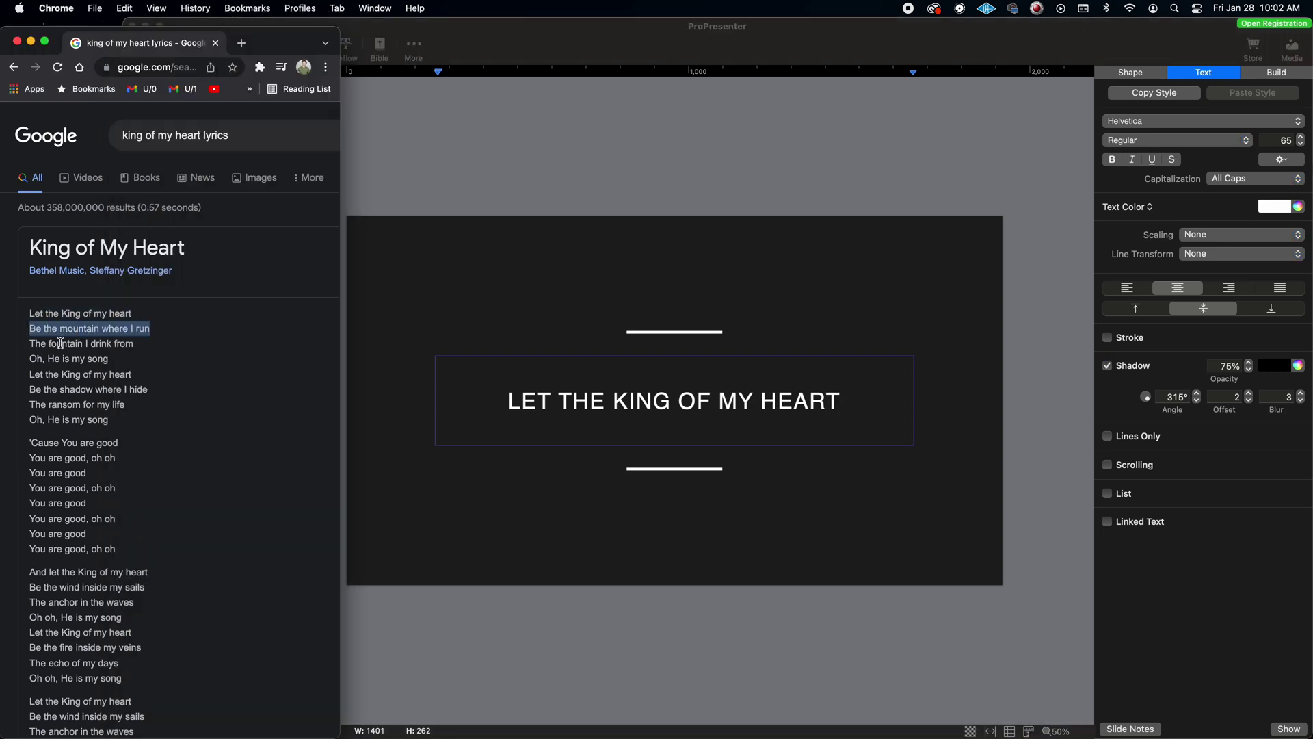
key("super+c")
left_click(840, 407)
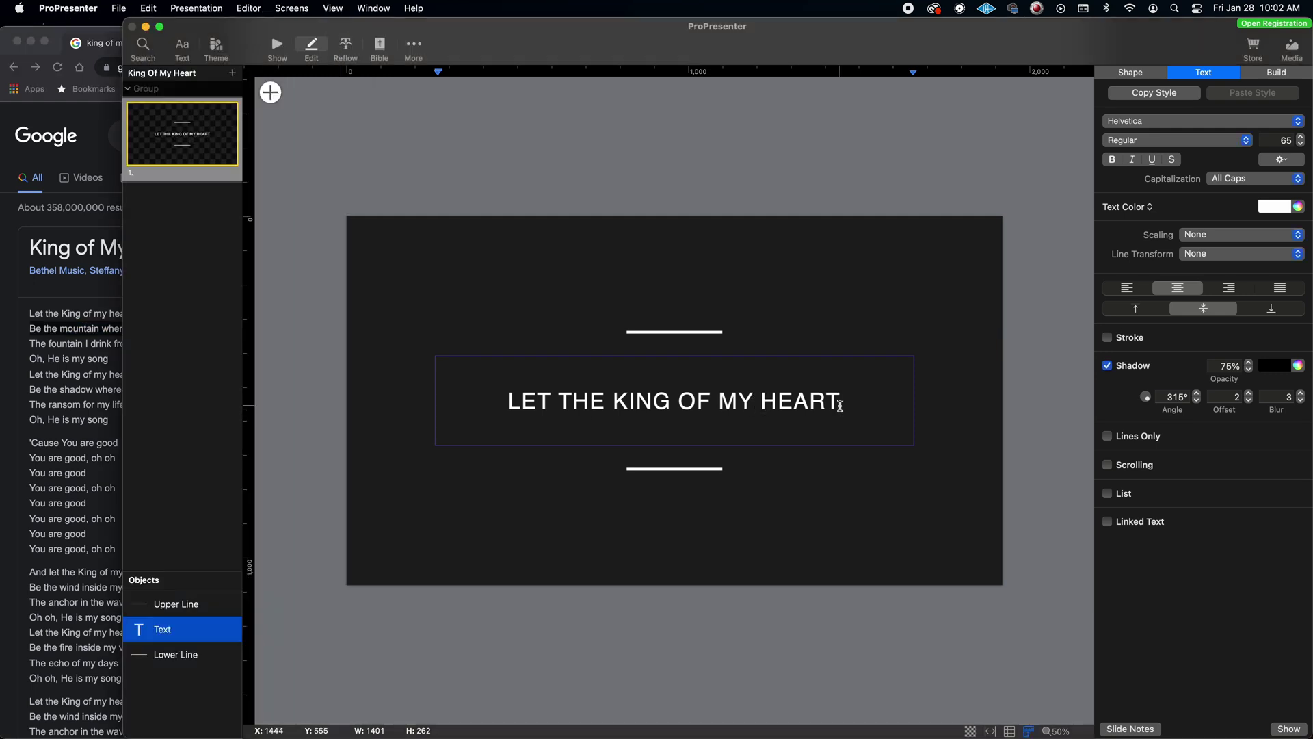
key("Return")
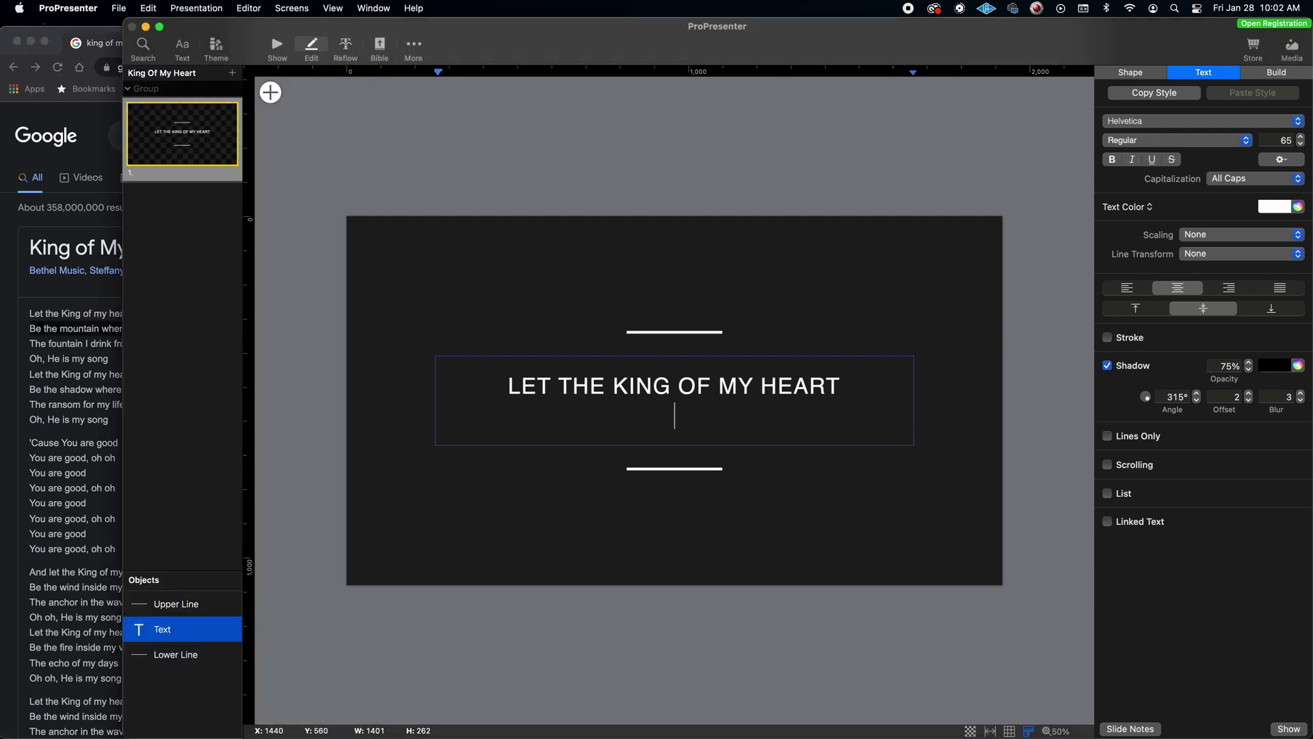
right_click(677, 420)
left_click(707, 472)
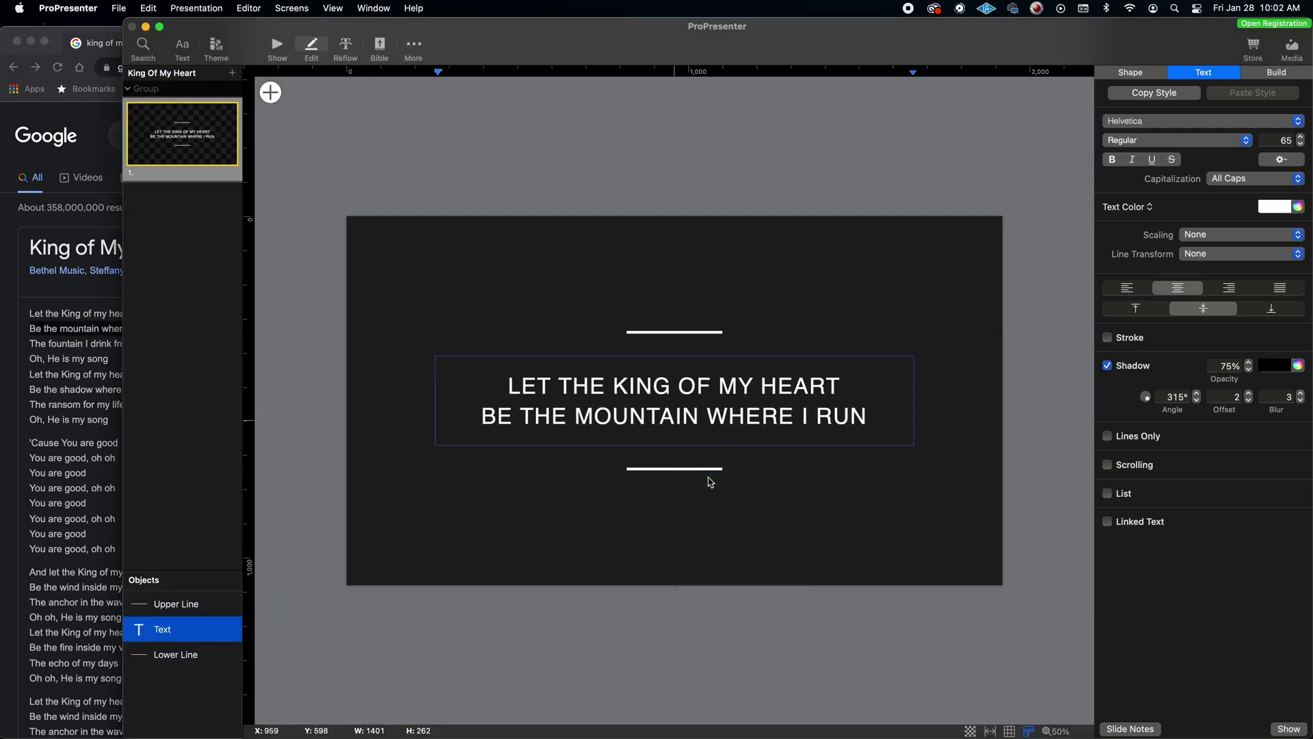
left_click(188, 194)
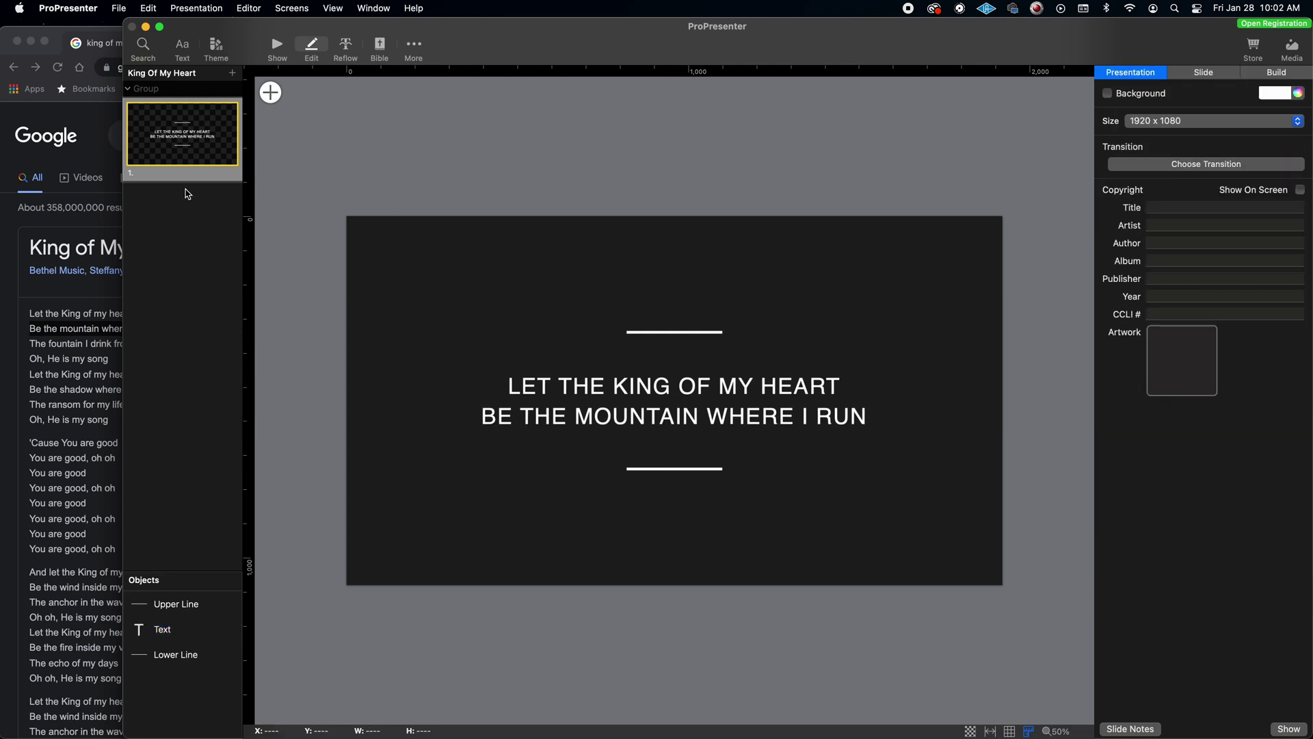
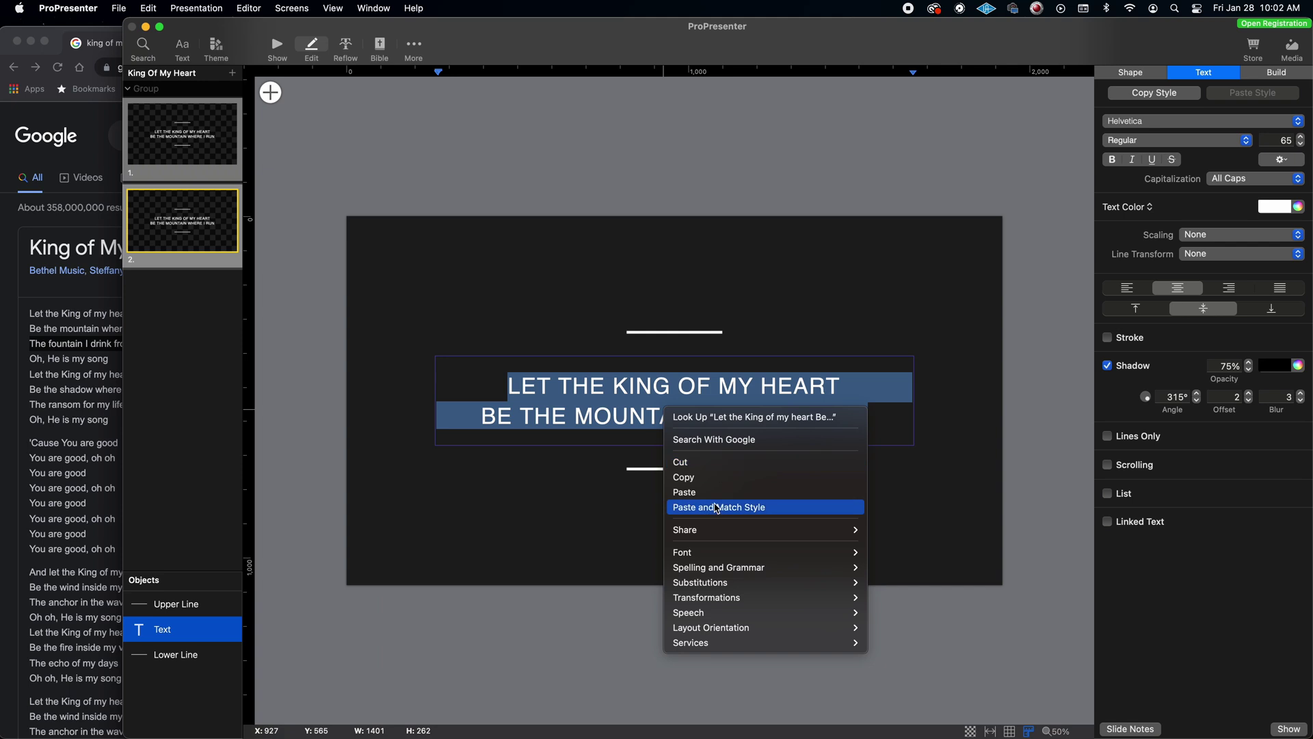
- Replace slide 2's text with "The fountain I drink from" and add "Oh, He is my song" from Chrome as its second line, matching style
left_click(718, 507)
left_click(87, 370)
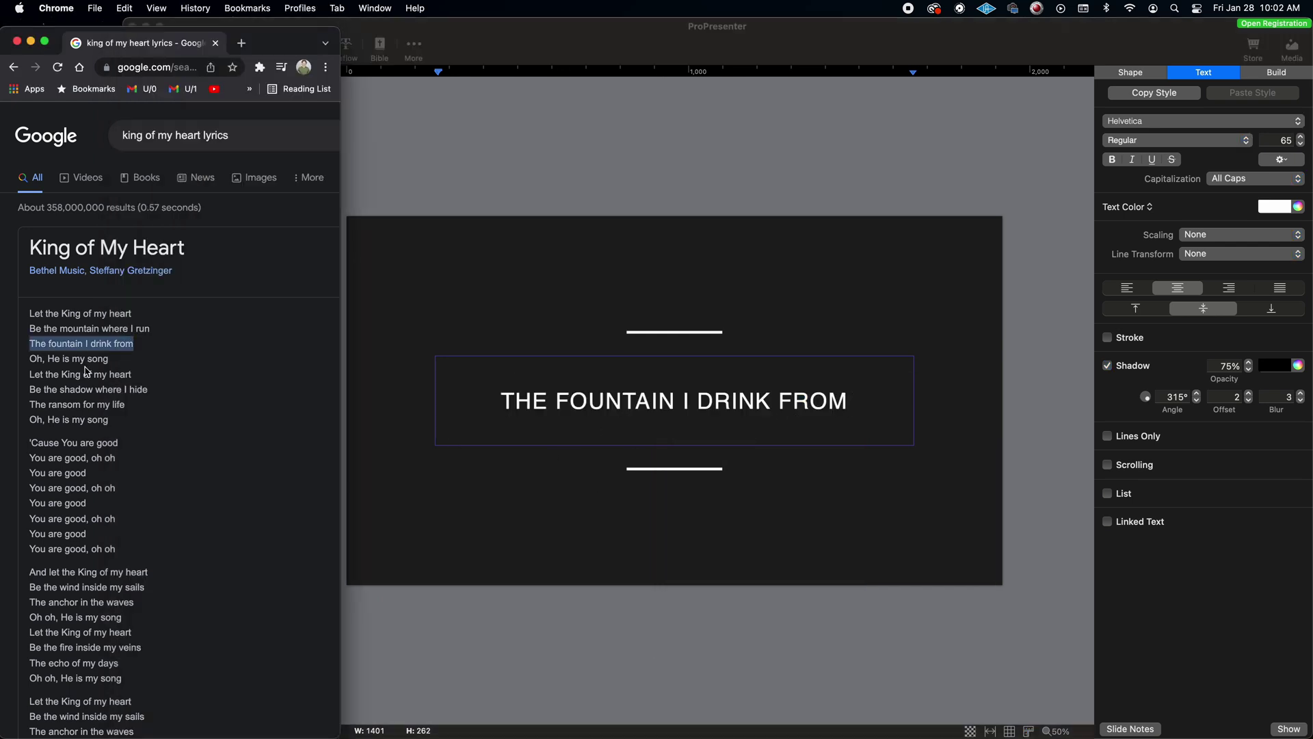
left_click_drag(107, 360, 29, 361)
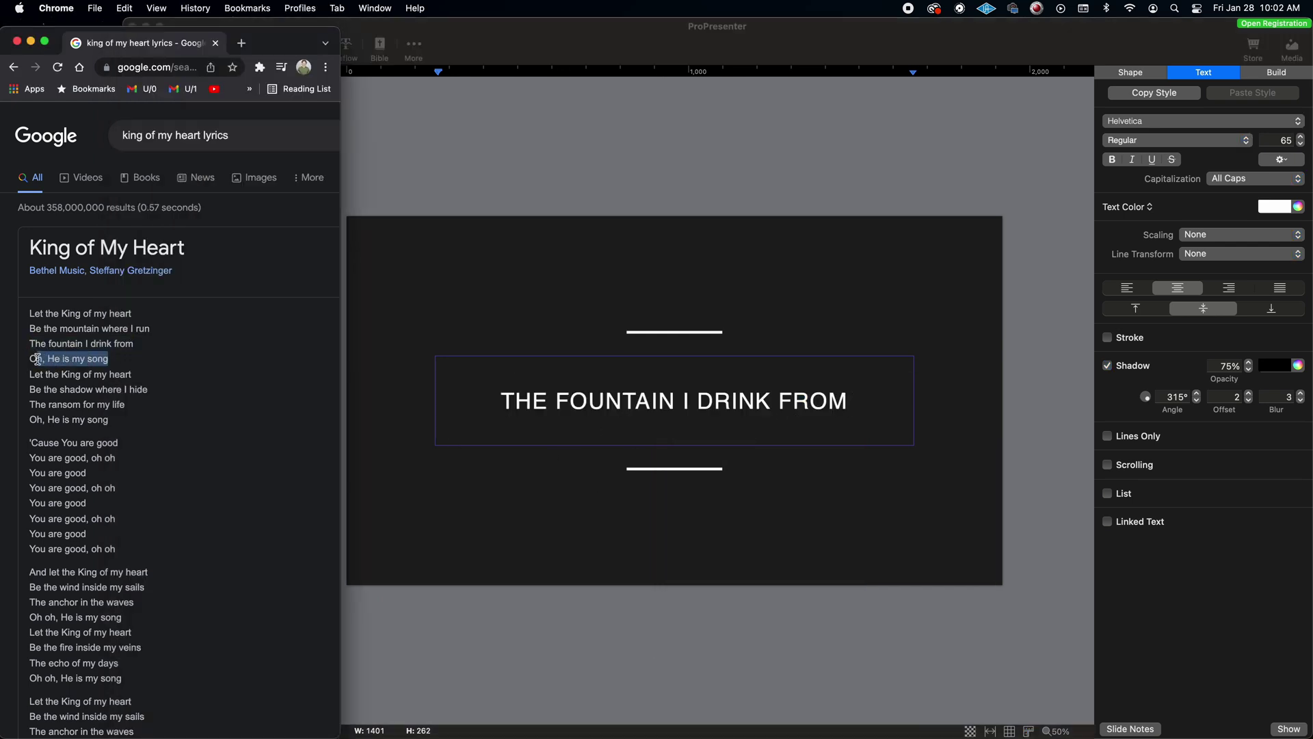
left_click(98, 361)
left_click_drag(110, 361, 28, 360)
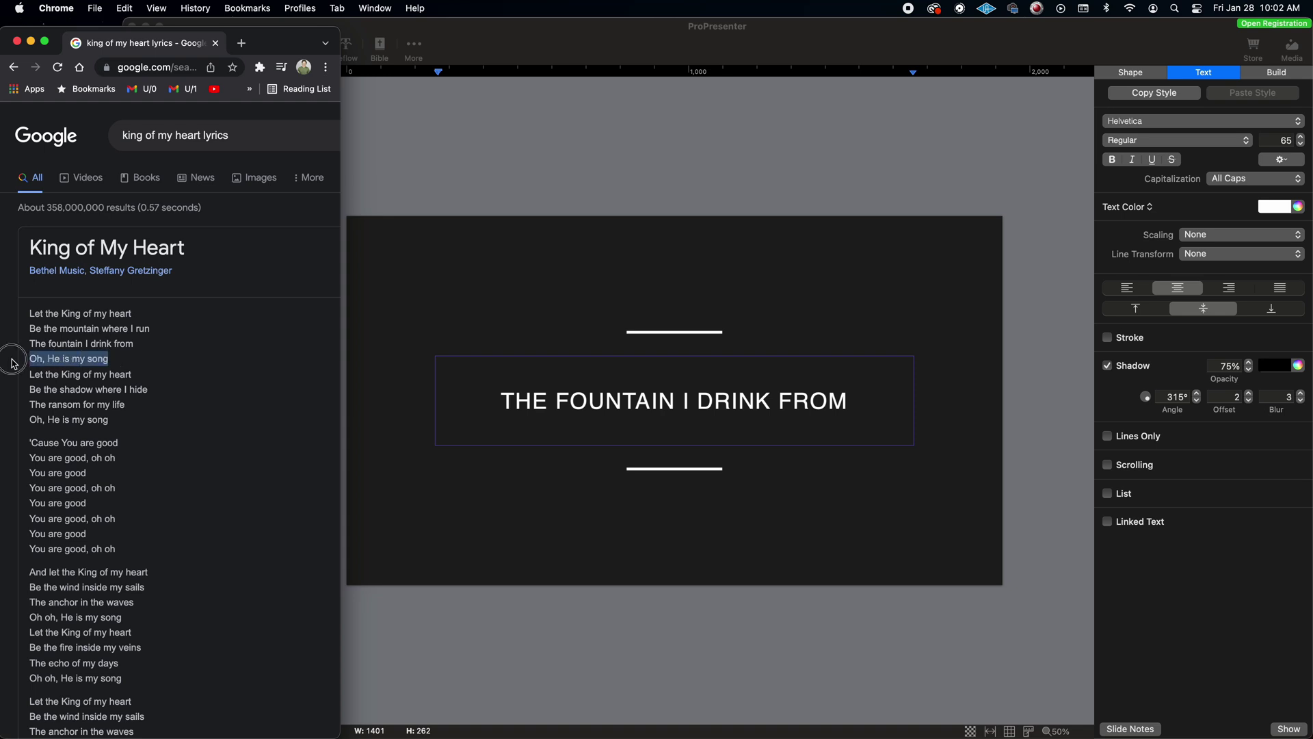
right_click(74, 359)
left_click(132, 390)
left_click(793, 407)
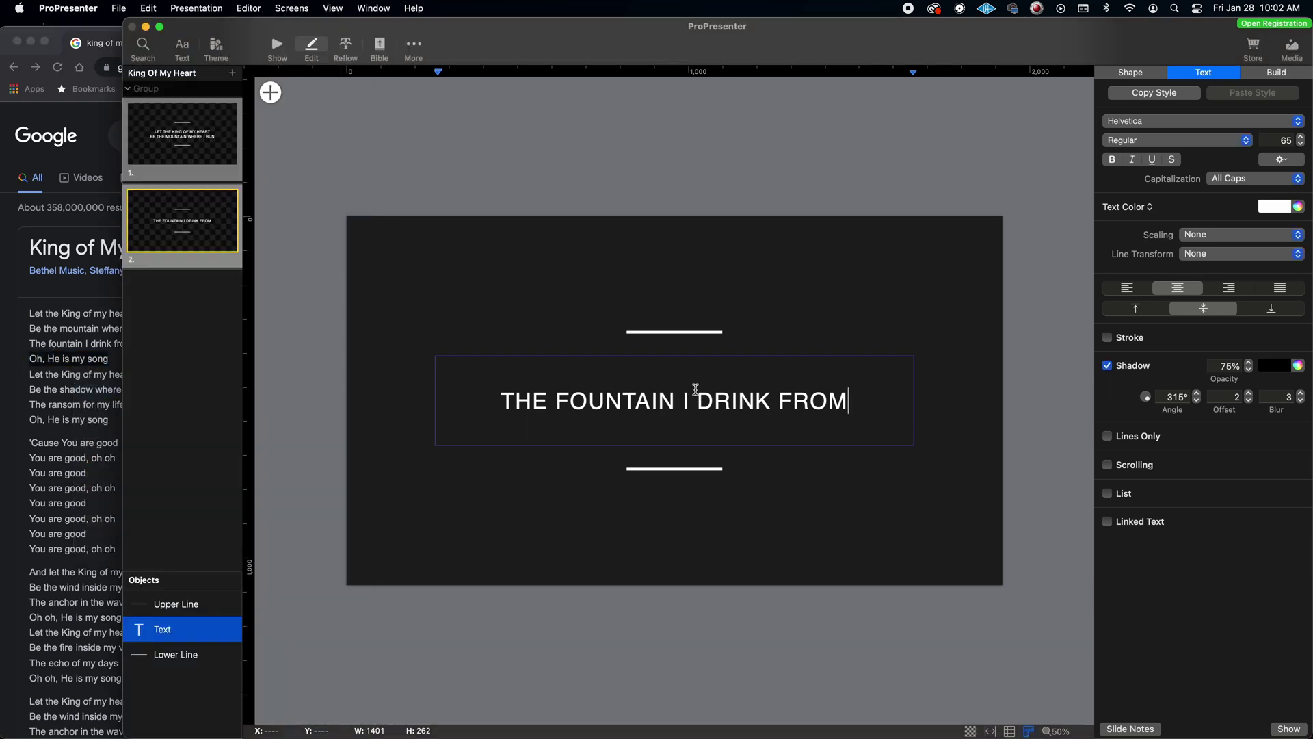
key("Return")
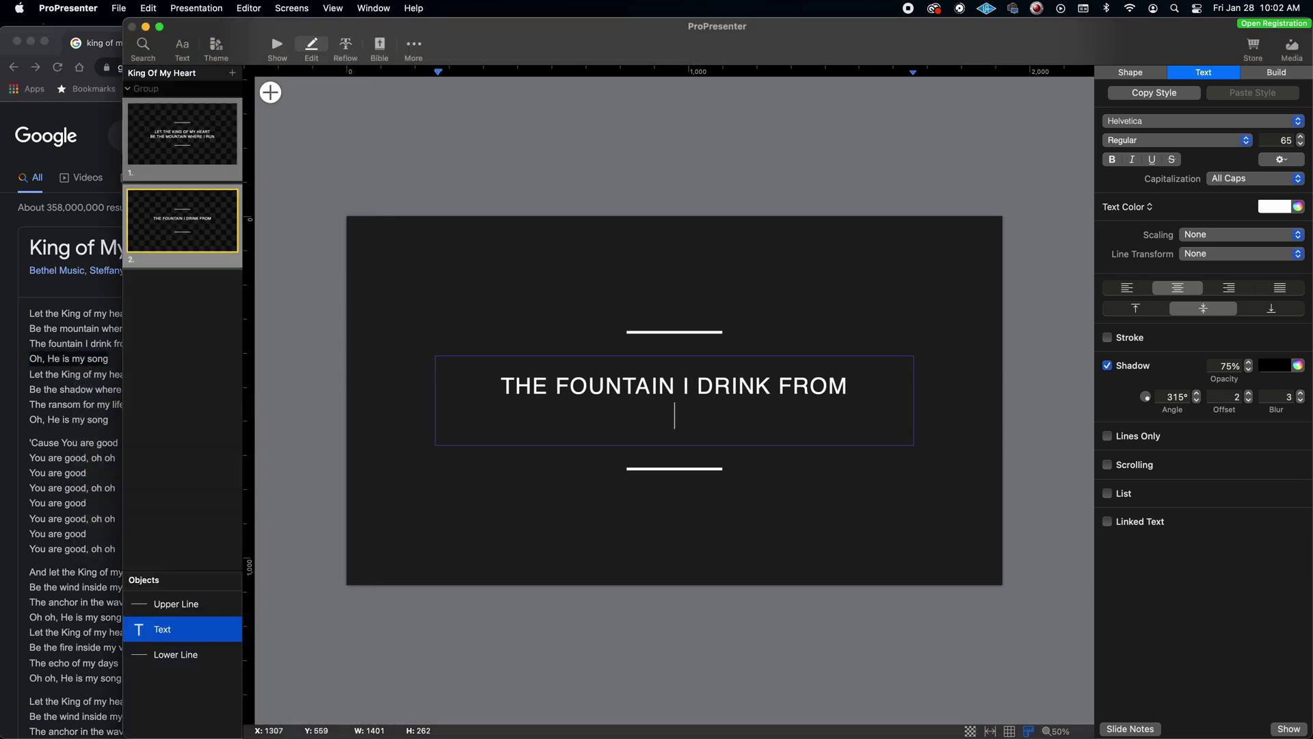
right_click(711, 419)
left_click(715, 466)
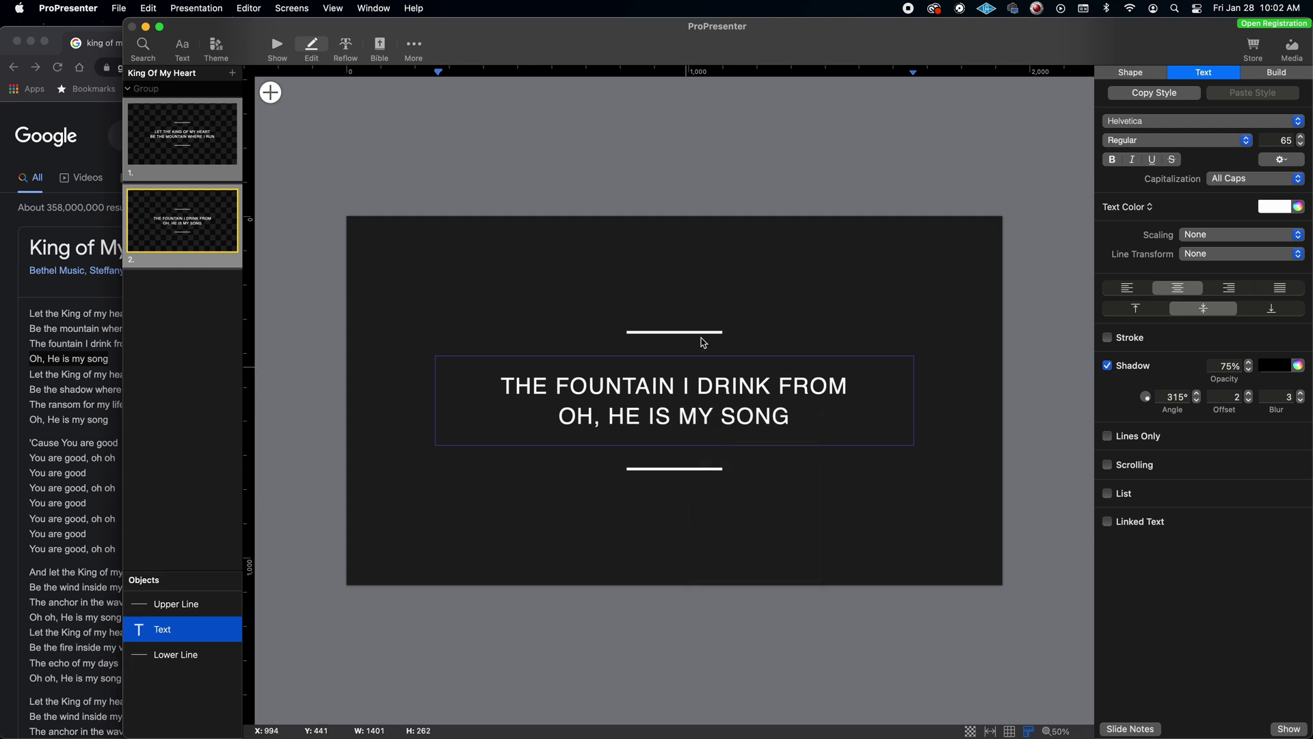
- Duplicate slide 2 and replace the copy's text with "Let the King of my heart / Be the shadow where I hide" from Chrome, matching style
right_click(175, 224)
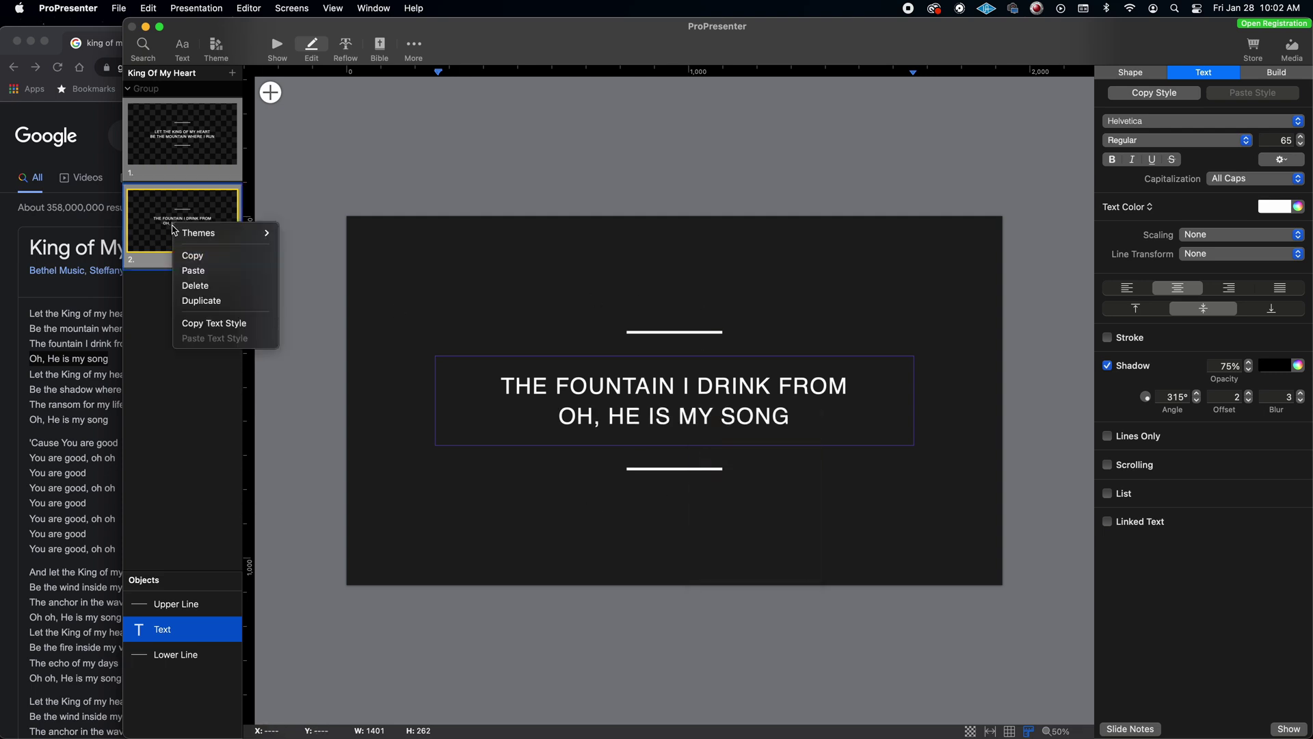
left_click(204, 301)
left_click(719, 404)
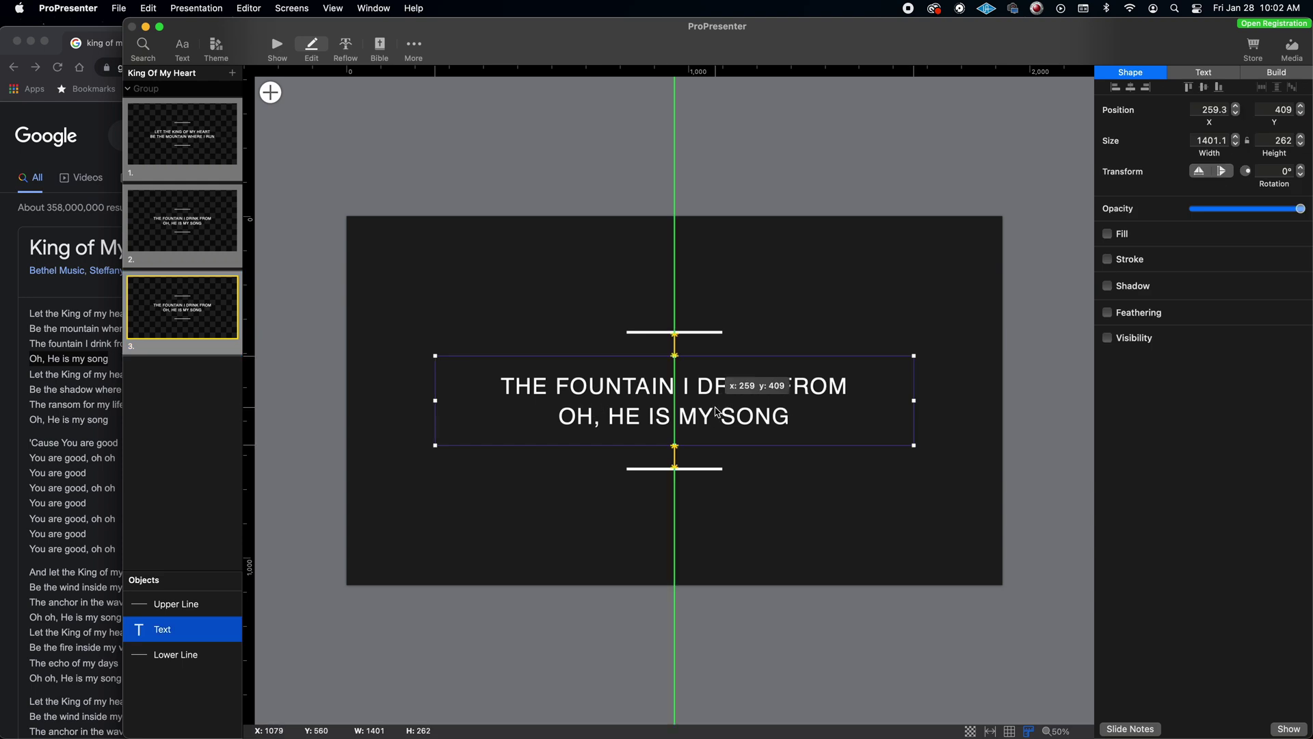
double_click(756, 411)
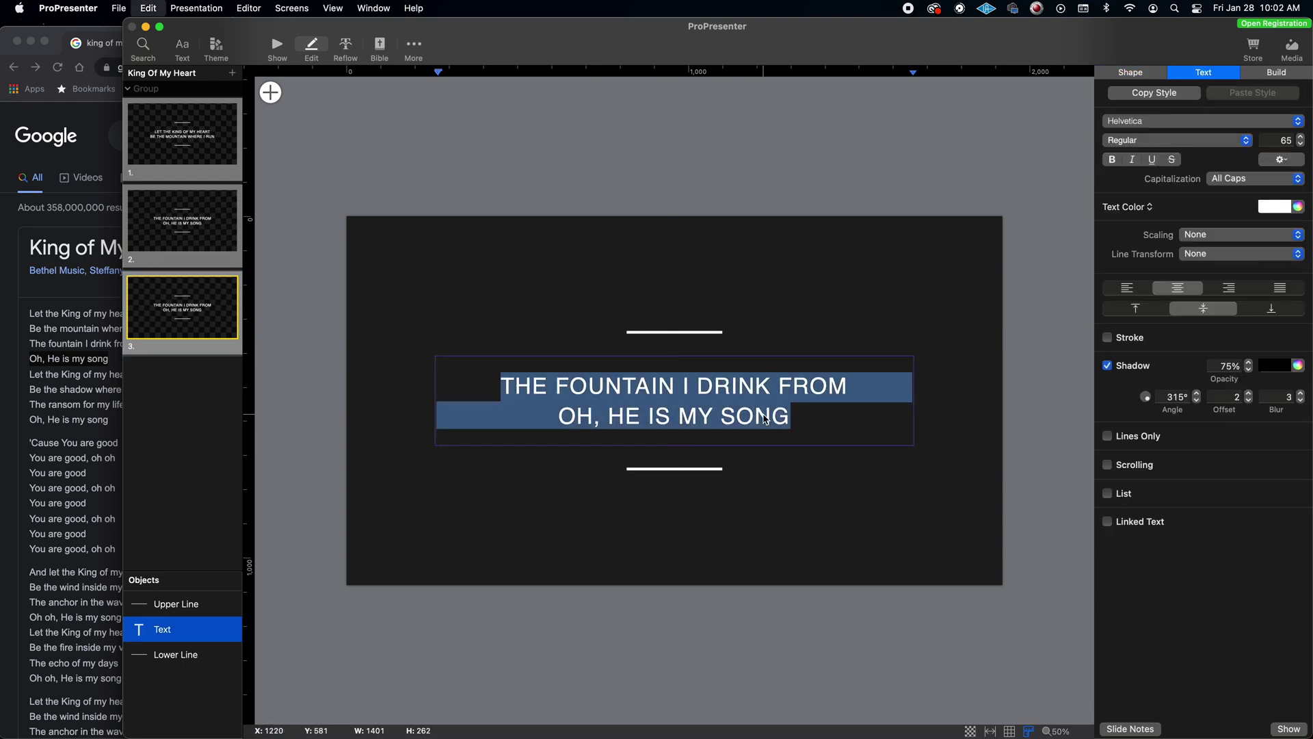
key("super+a")
key("super+Tab")
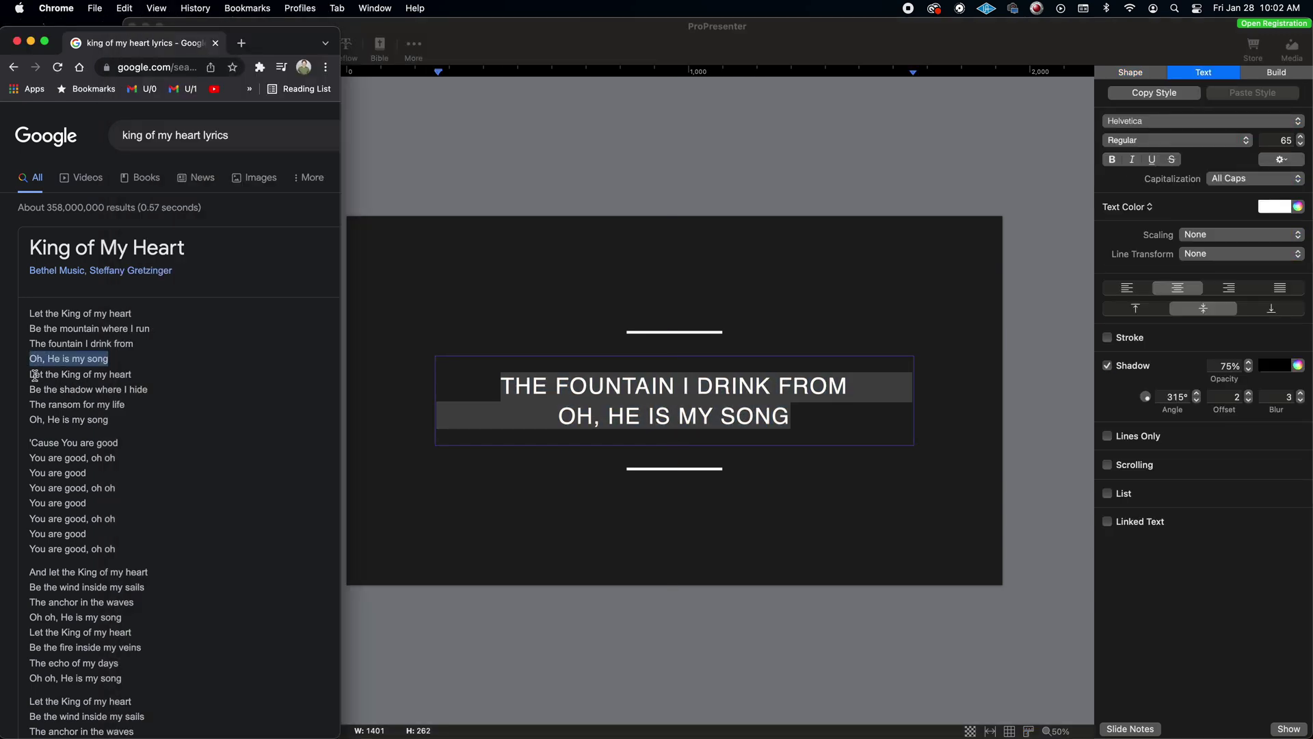
left_click_drag(30, 381, 159, 391)
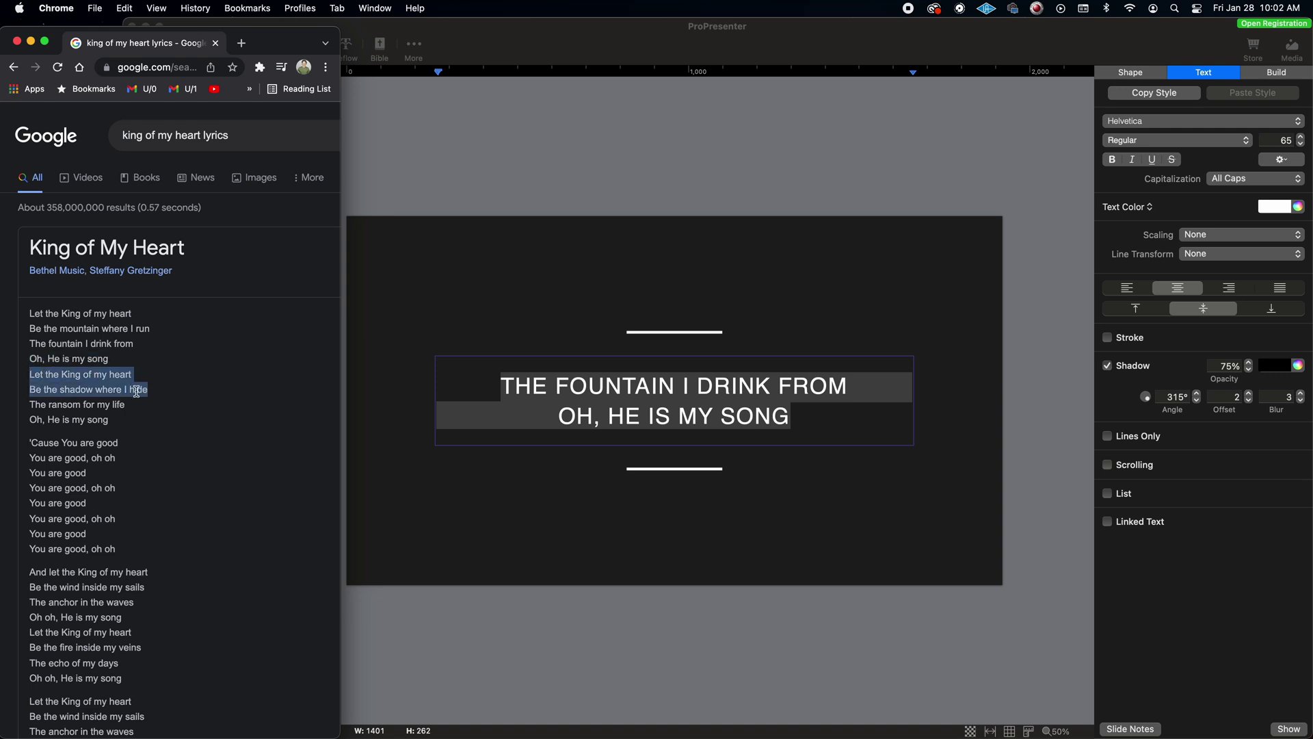
right_click(99, 391)
left_click(118, 418)
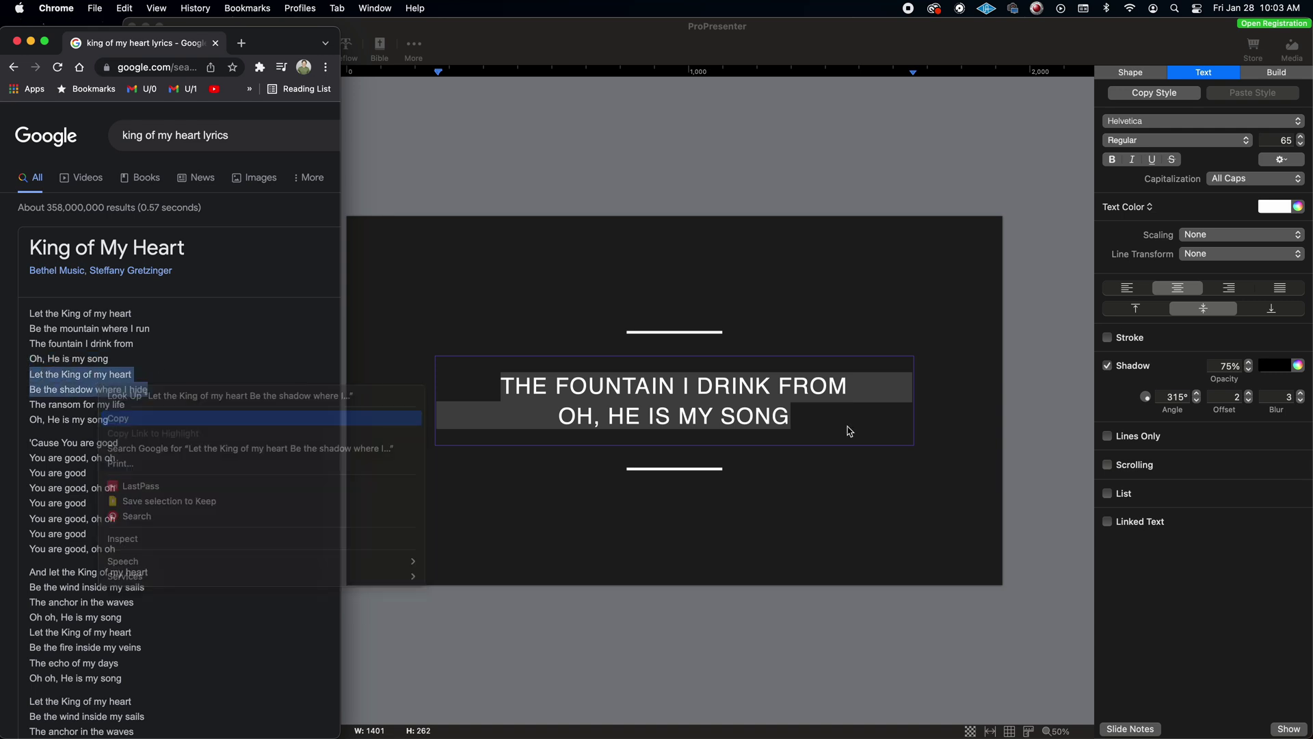
key("super+Tab")
right_click(667, 396)
left_click(721, 490)
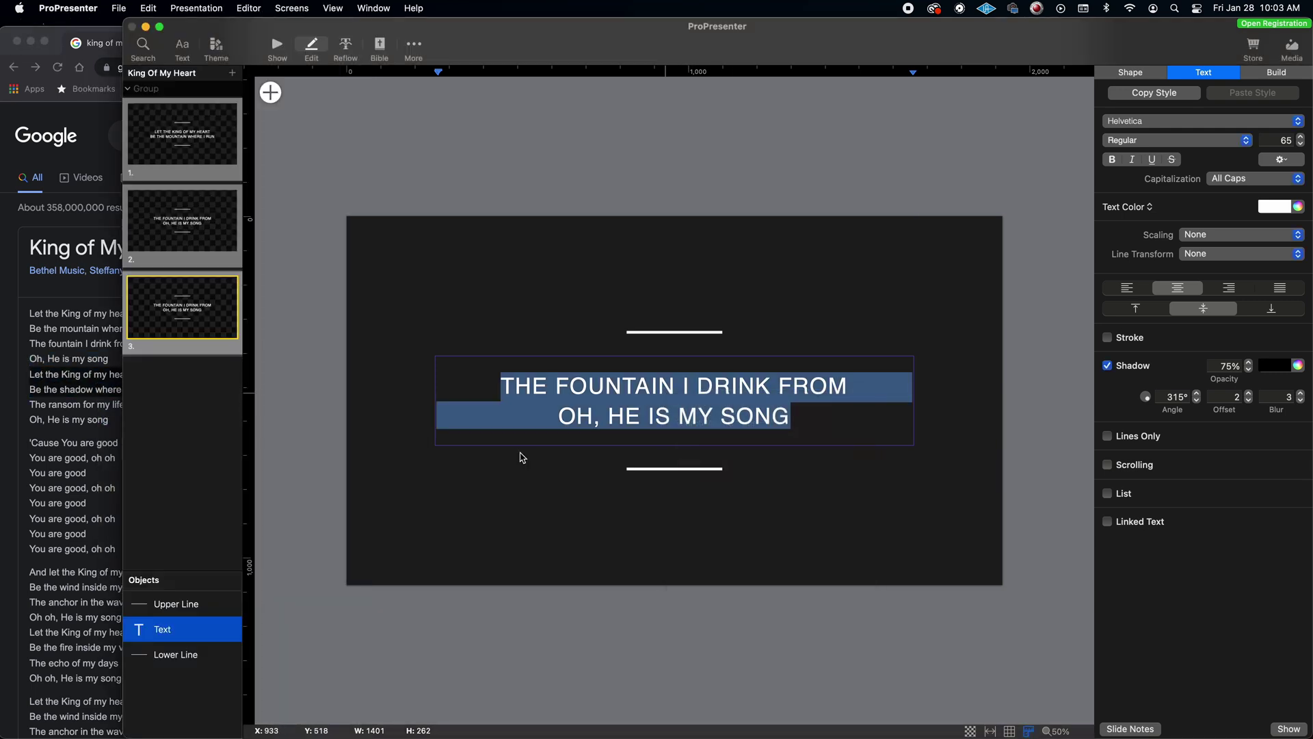
- Duplicate slide 3 and replace the copy's text with "The ransom for my life / Oh, He is my song" from Chrome, matching style
right_click(198, 318)
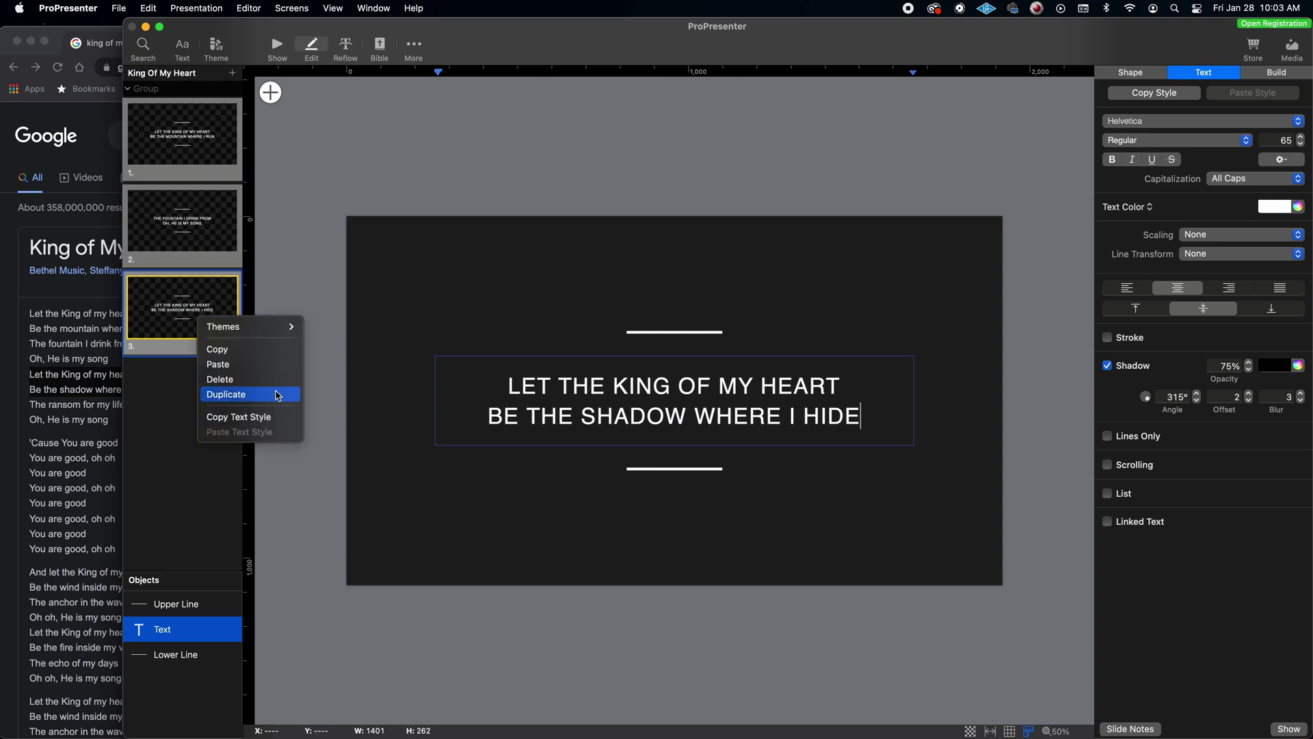
left_click(231, 394)
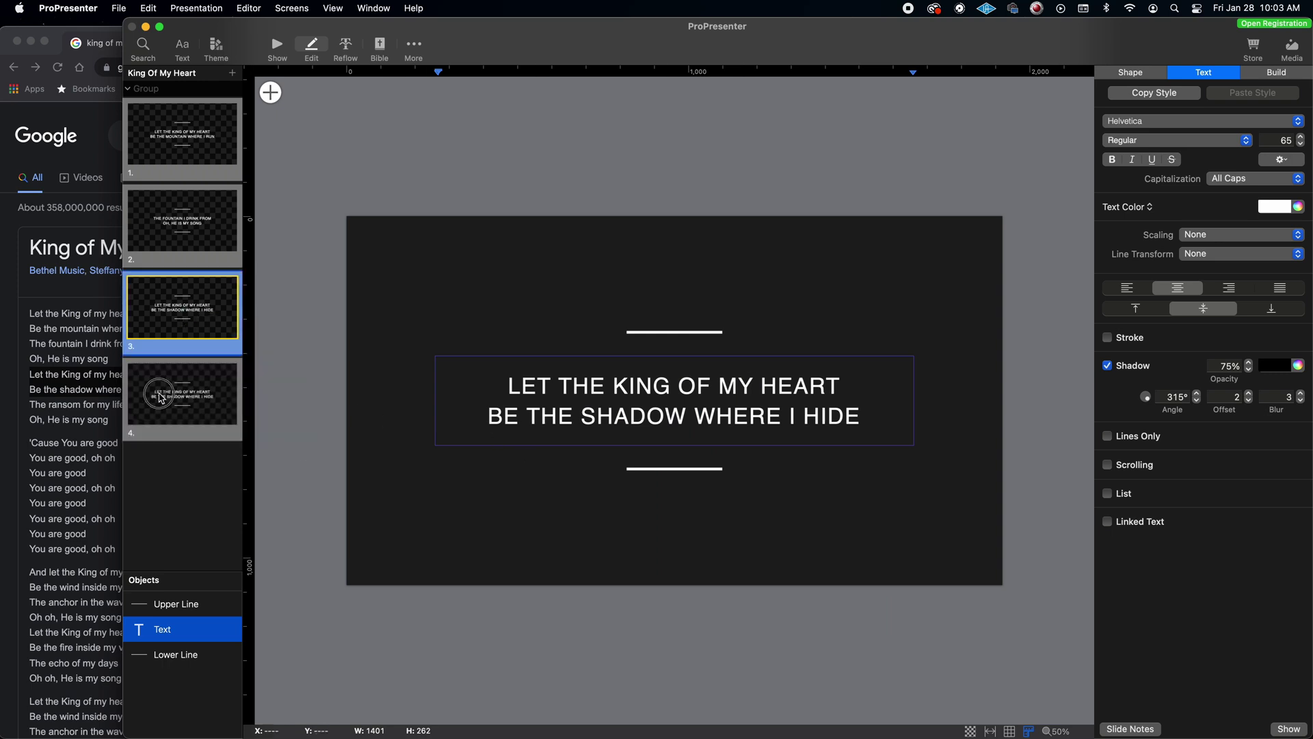
left_click(717, 419)
left_click(716, 418)
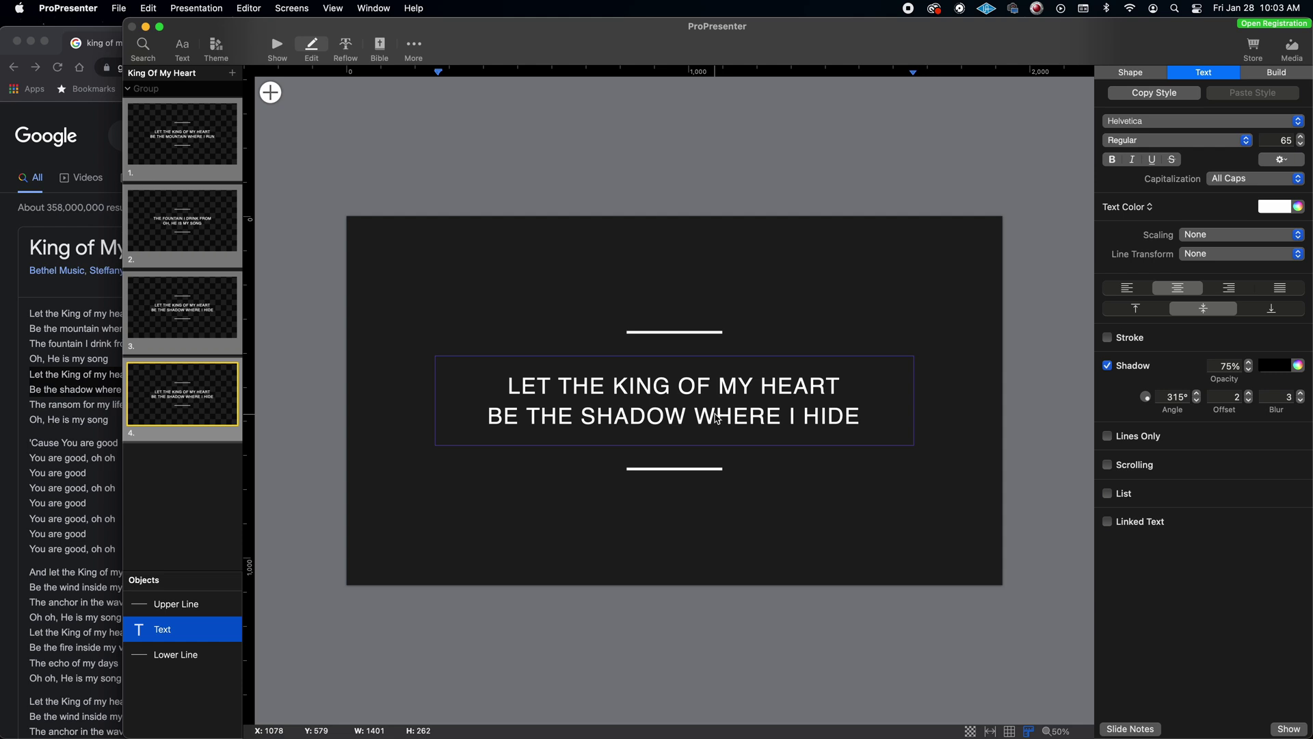
key("super+a")
left_click(81, 413)
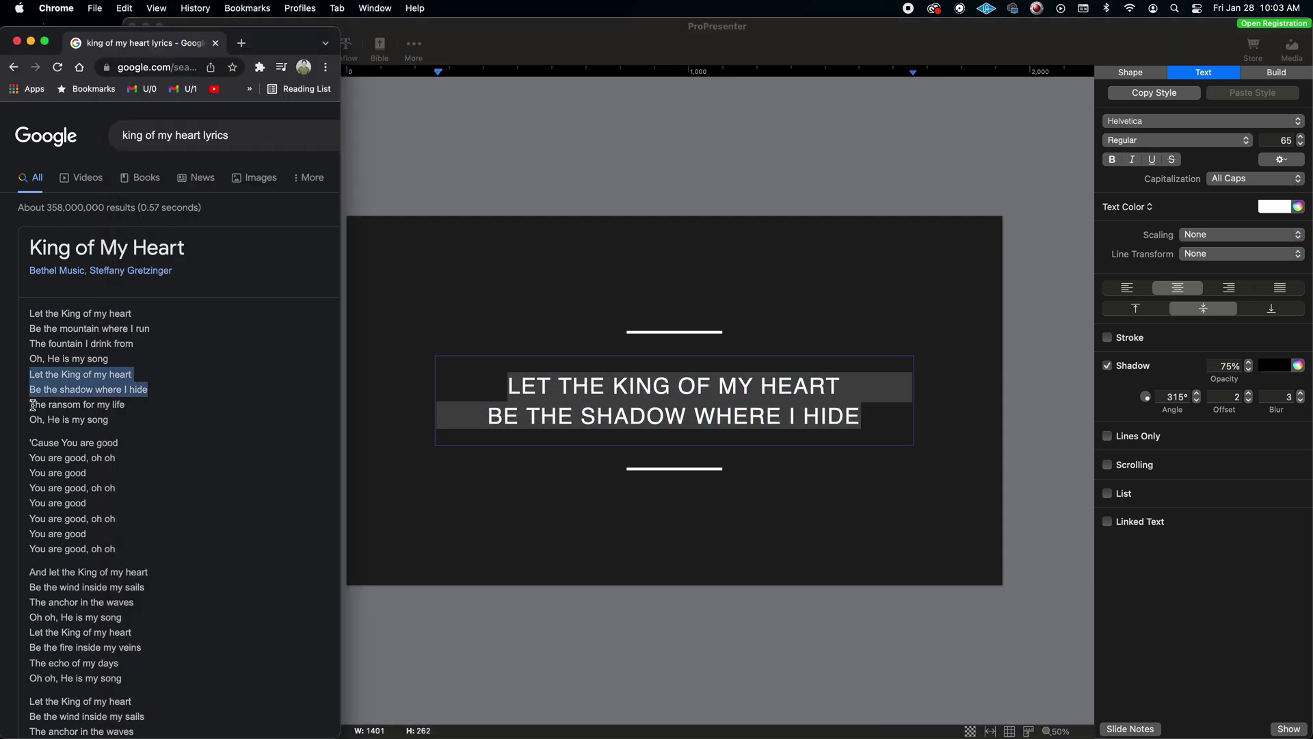
left_click(33, 404)
left_click_drag(110, 419, 4, 397)
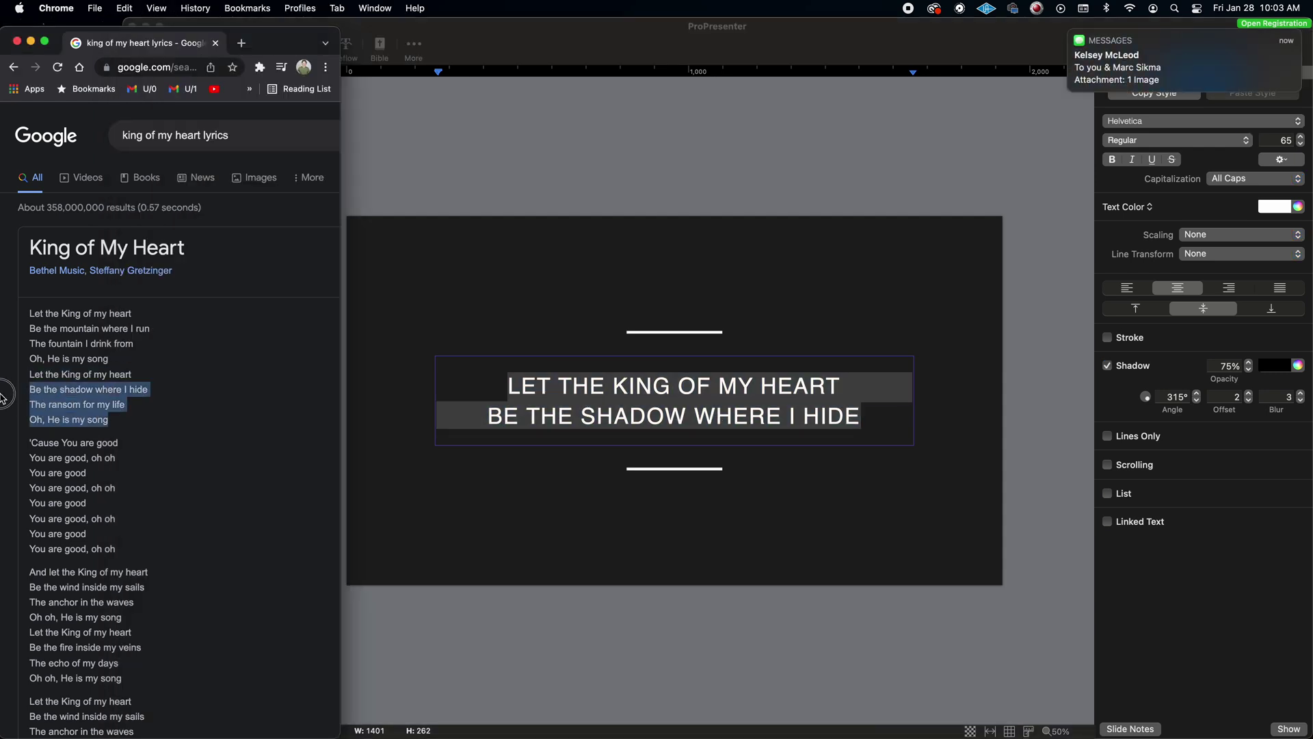
left_click(49, 402)
left_click_drag(111, 419, 32, 407)
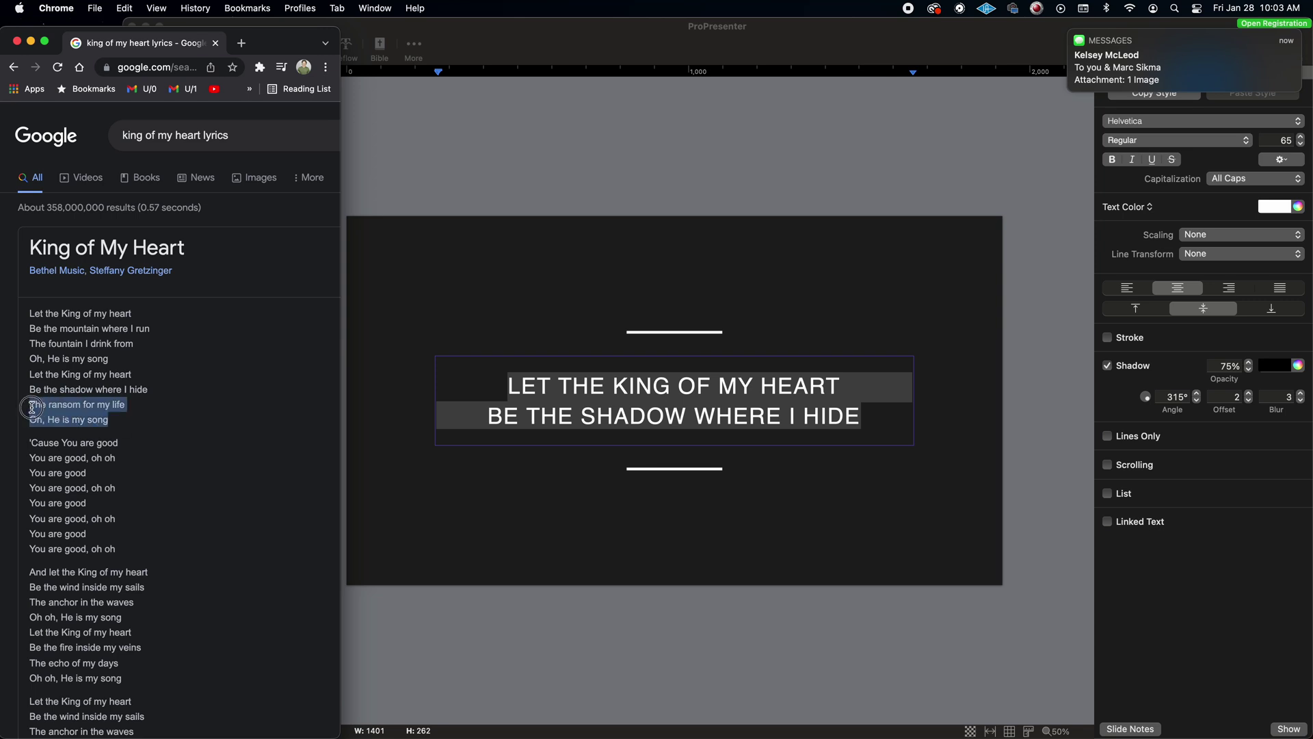
right_click(32, 408)
left_click(69, 438)
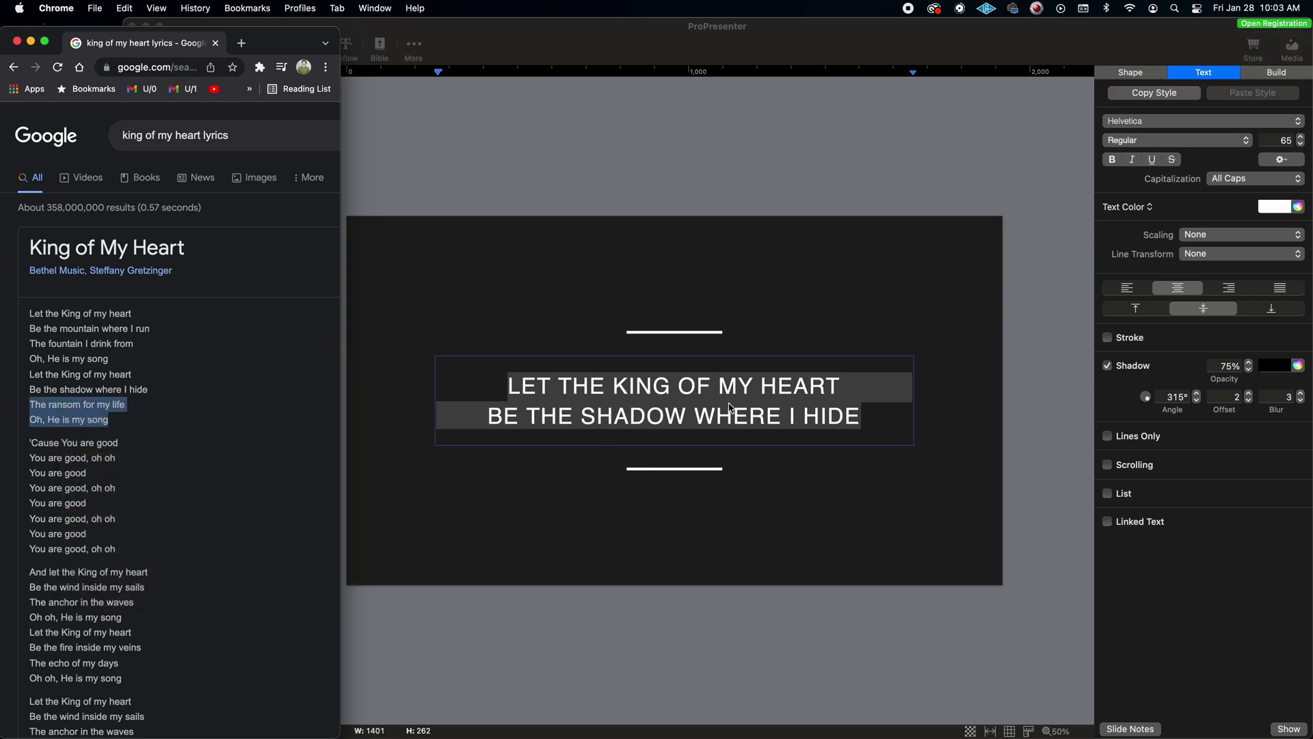
right_click(635, 397)
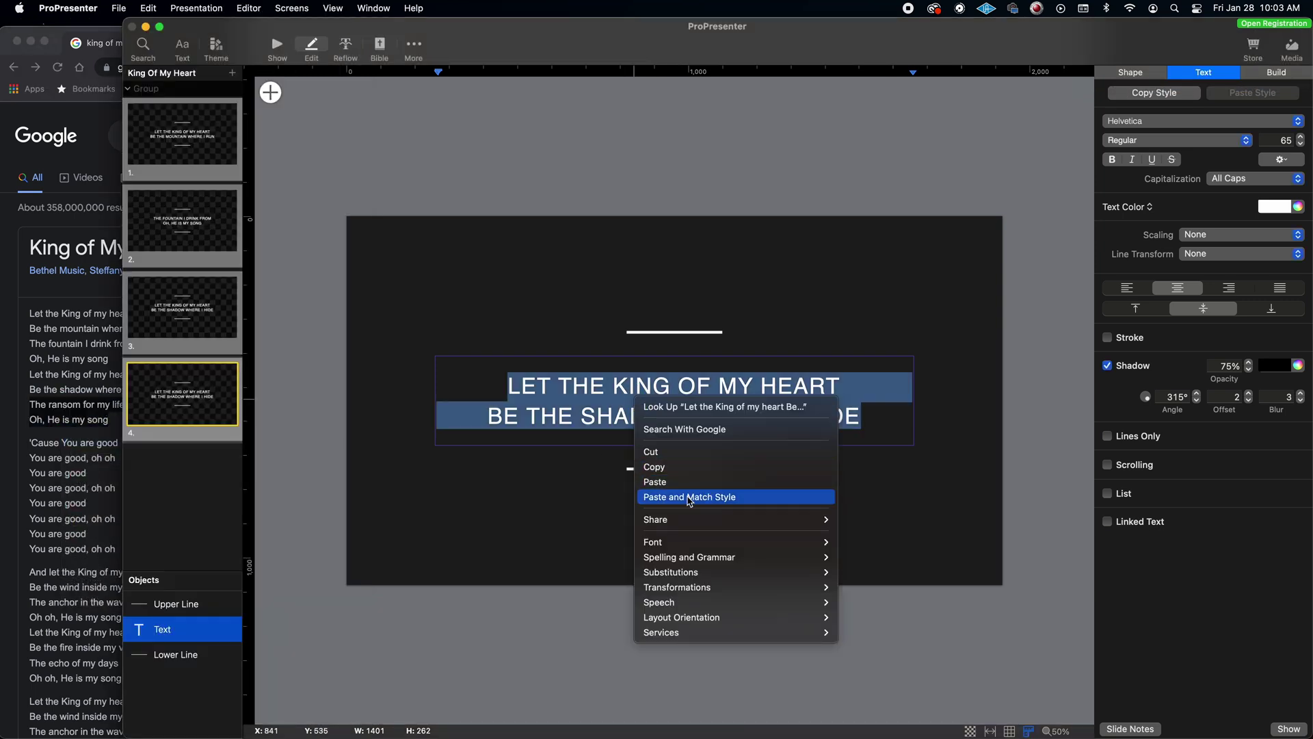
left_click(689, 497)
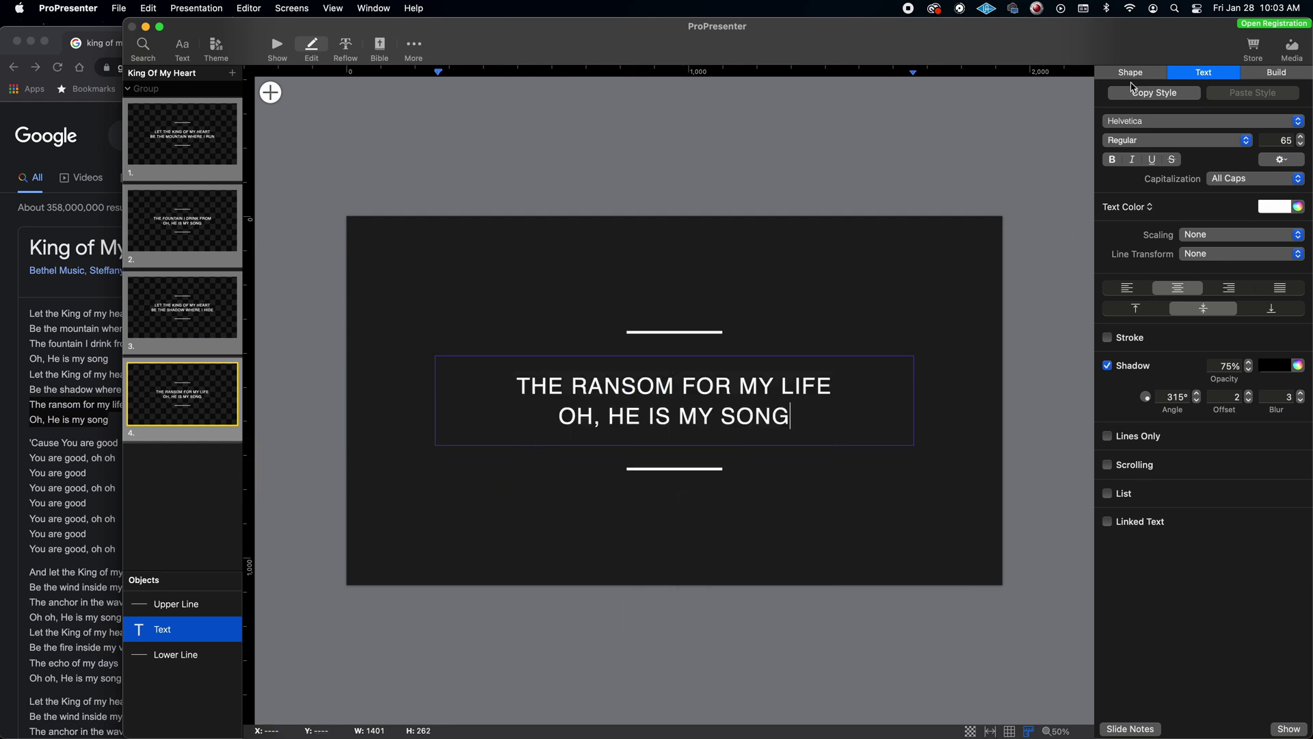
- Turn on Do Not Disturb in the macOS Control Center and return to the ProPresenter slide
left_click(1198, 9)
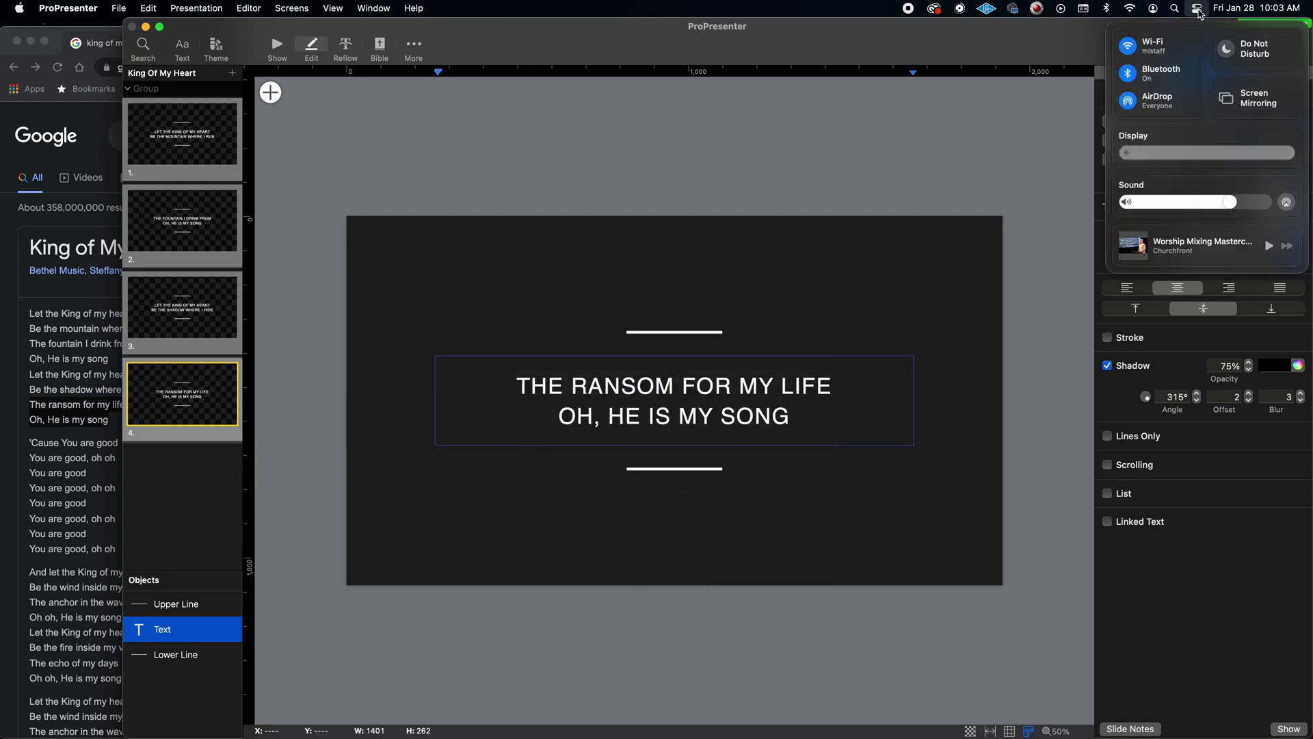
left_click(1239, 55)
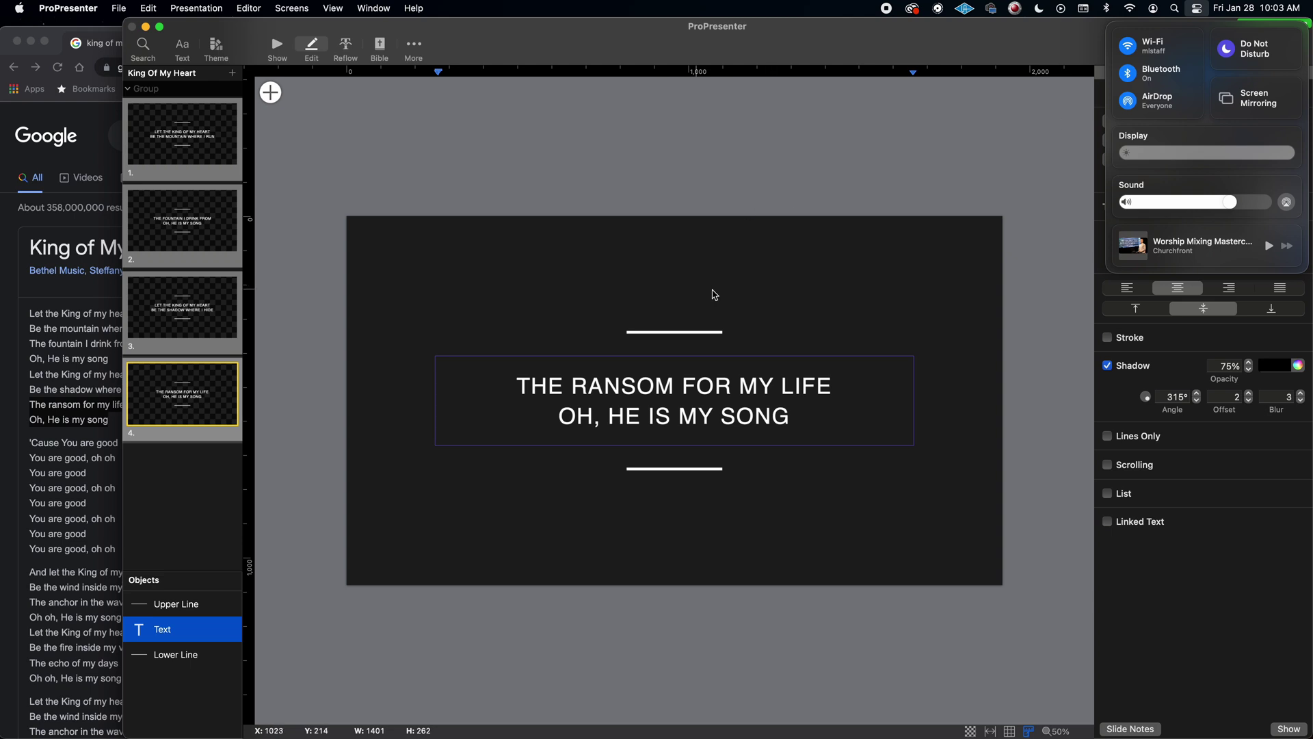
left_click(731, 324)
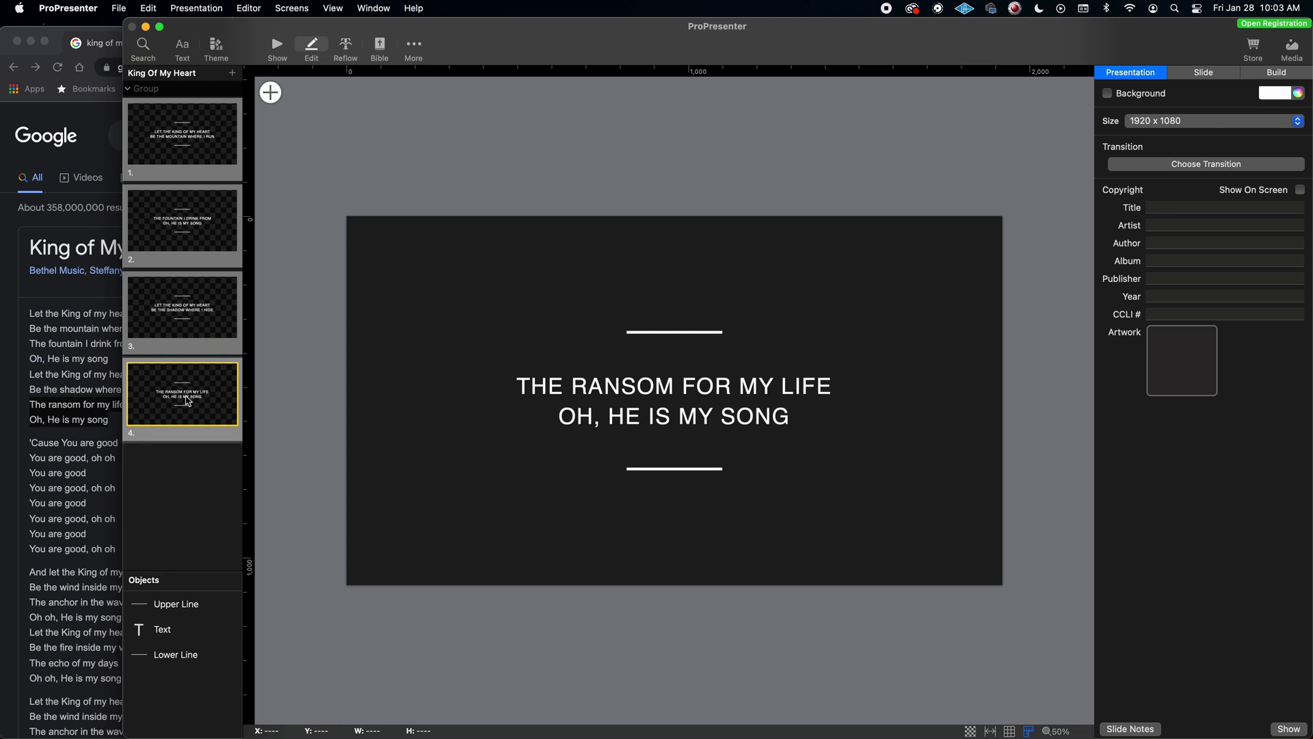
- Duplicate slide 4 for the chorus and open the copy for editing
scroll(83, 513, "down", 3)
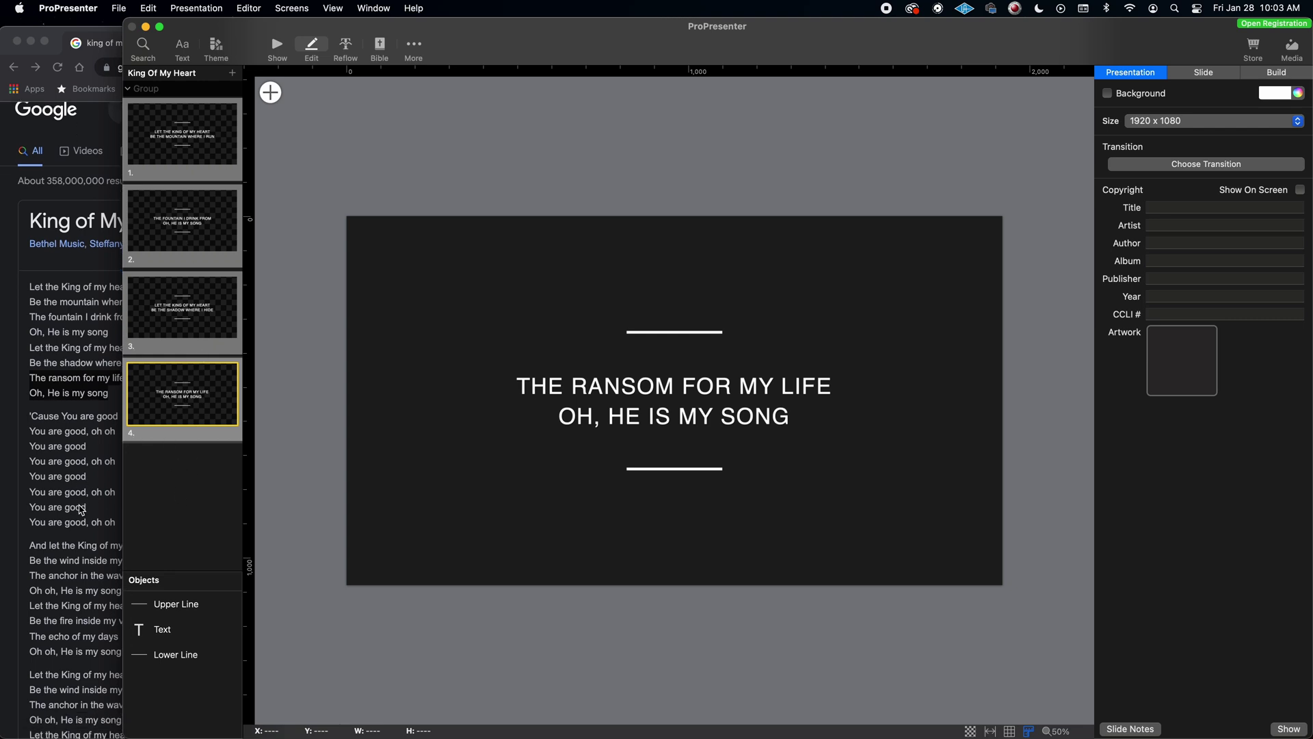
scroll(80, 511, "down", 2)
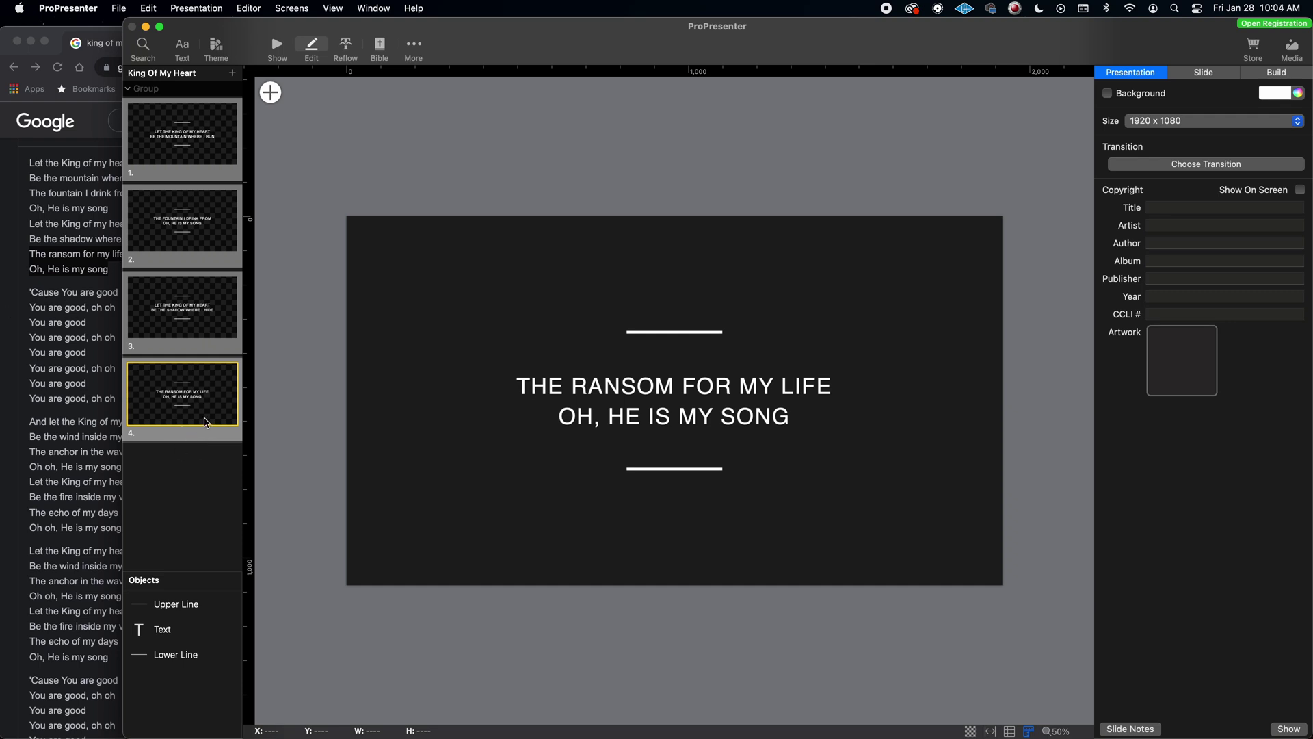
right_click(154, 385)
left_click(179, 457)
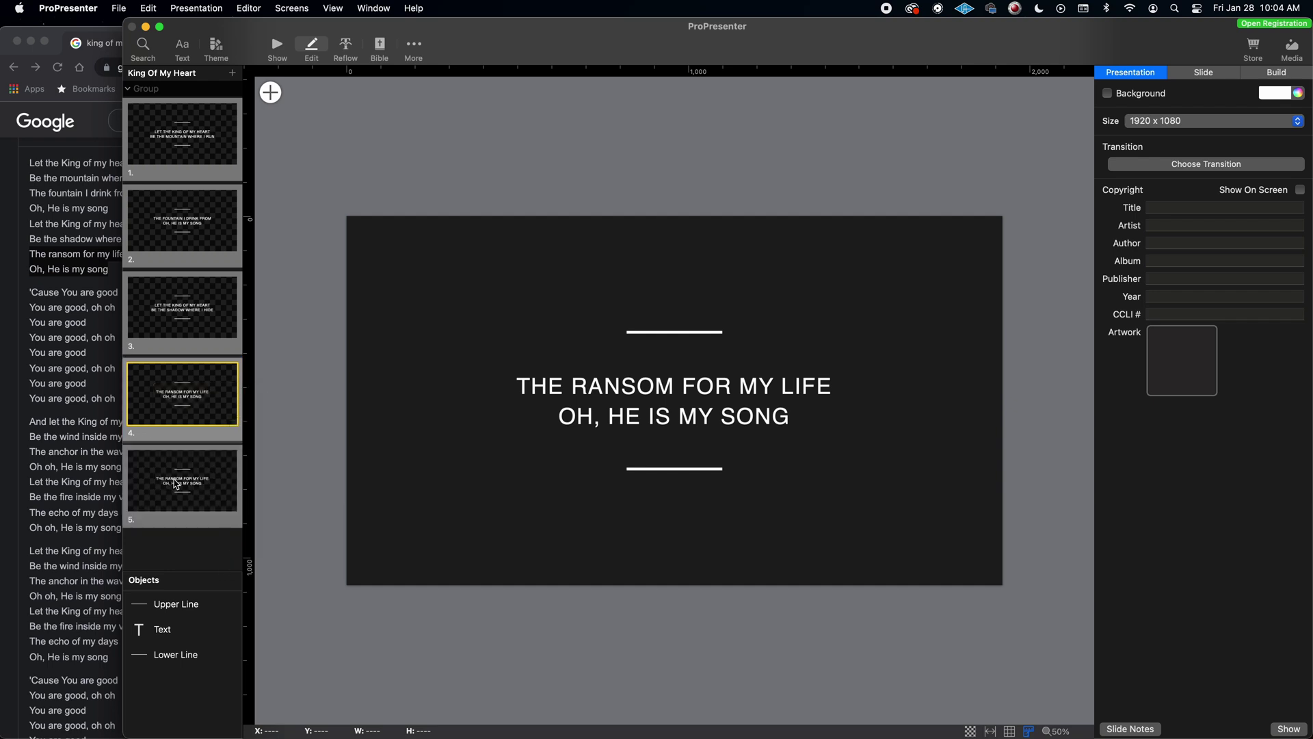
left_click(176, 484)
- Replace slide 5's text with "'Cause You are good / You are good, oh oh" copied from the lyrics in Chrome, matching the style
left_click(628, 382)
right_click(659, 390)
left_click(621, 438)
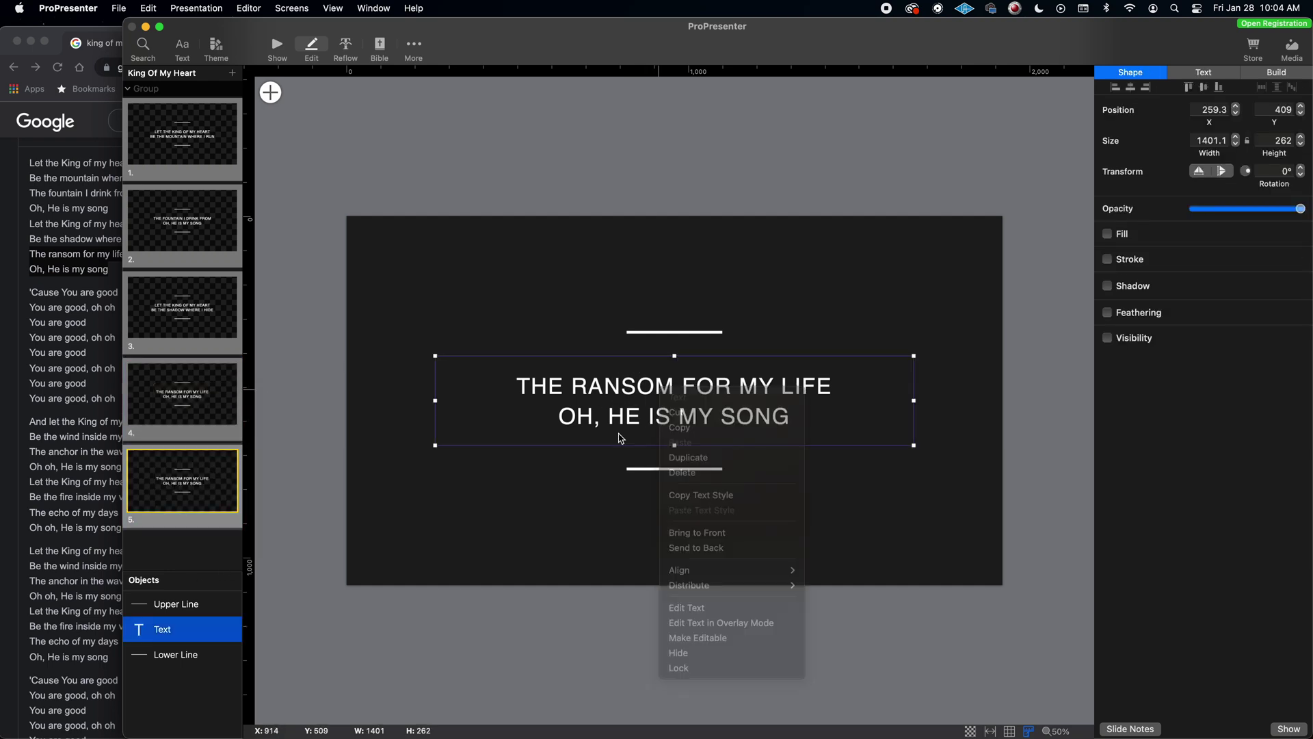
double_click(643, 416)
key("super+a")
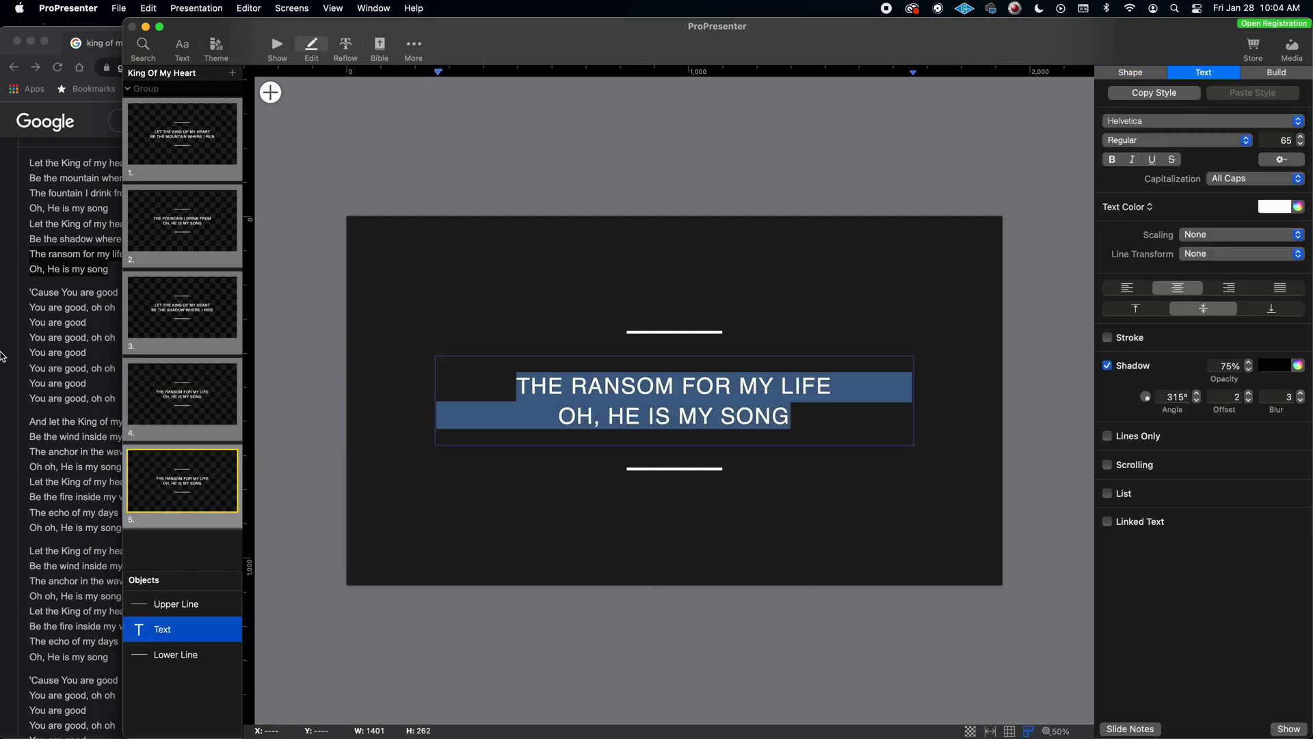
left_click(36, 301)
left_click_drag(29, 292, 115, 308)
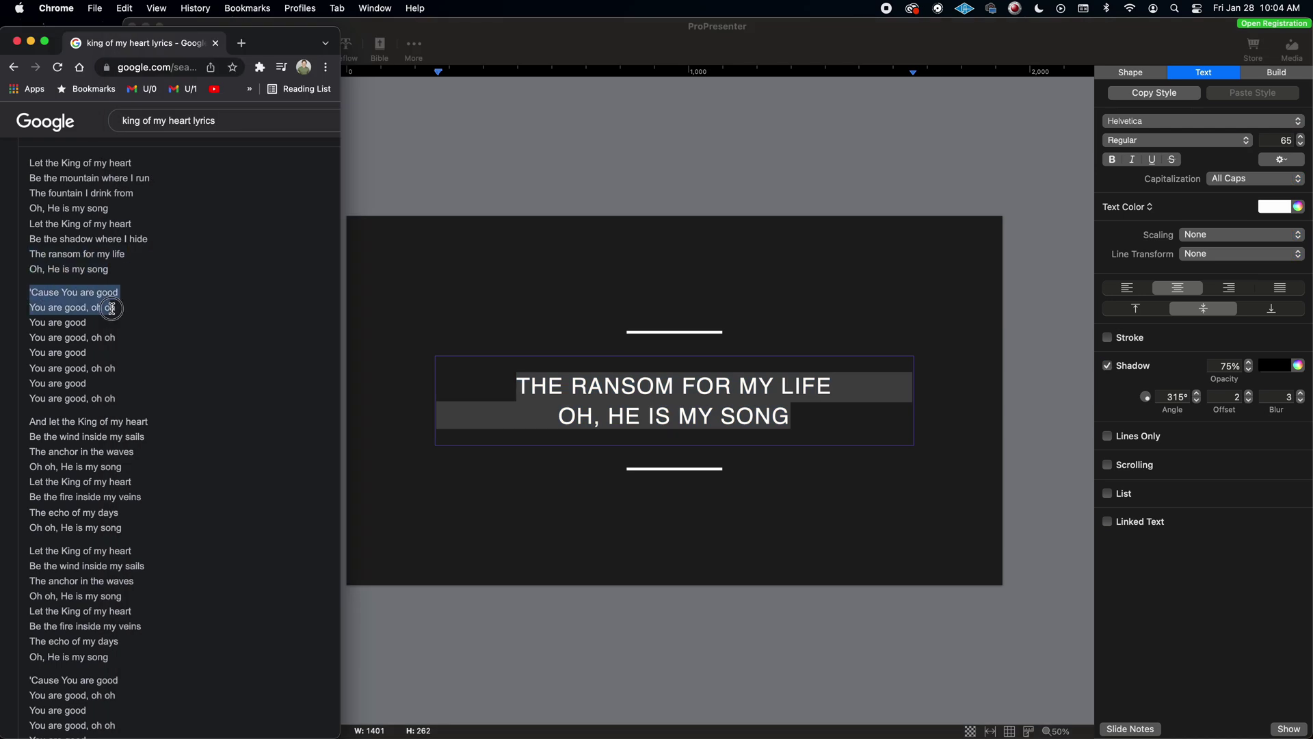
right_click(66, 301)
left_click(143, 340)
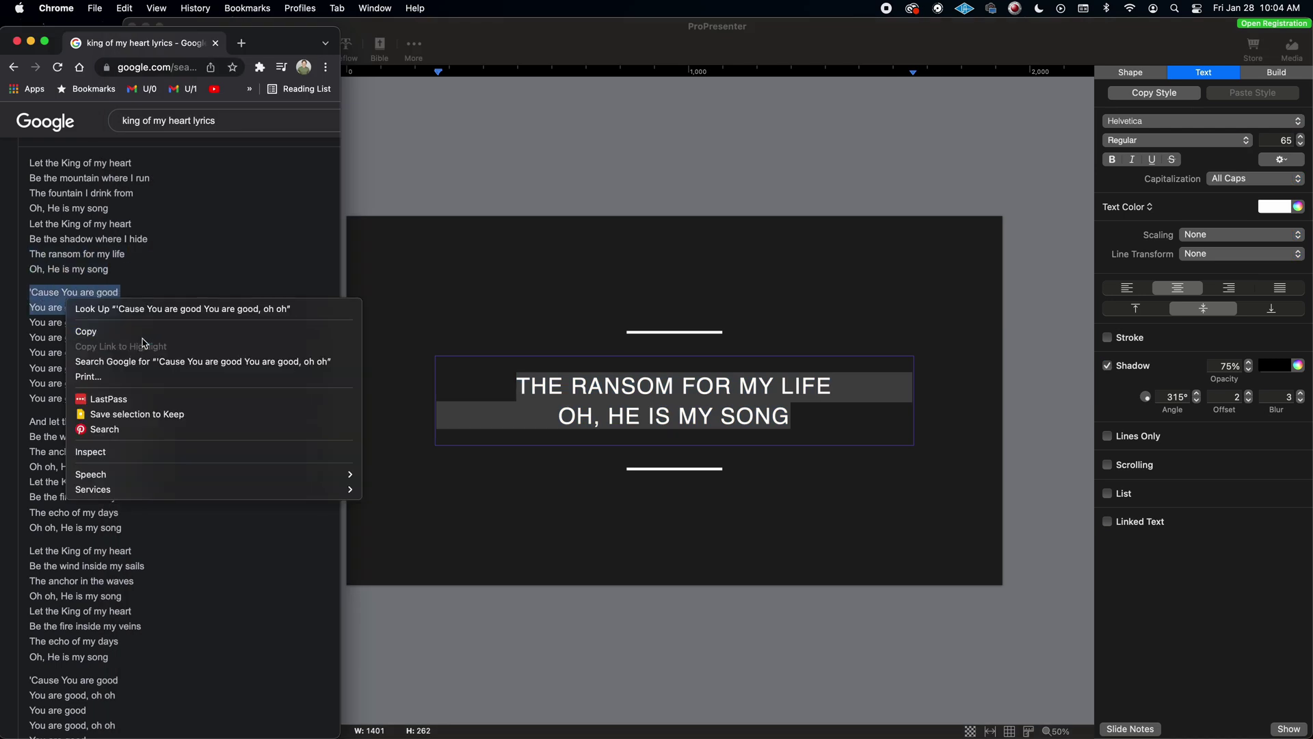
left_click(684, 400)
right_click(682, 399)
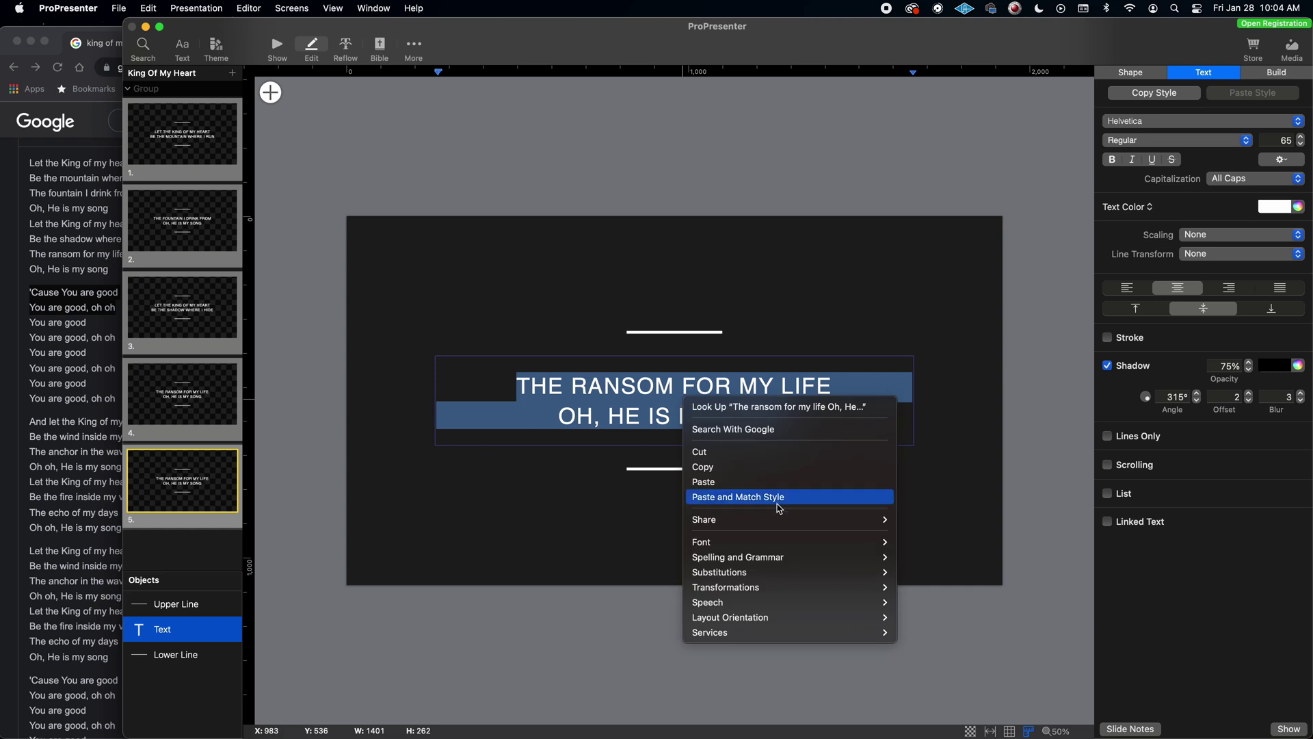
left_click(742, 497)
- Duplicate slide 5, the "'Cause You are good" chorus slide
right_click(179, 449)
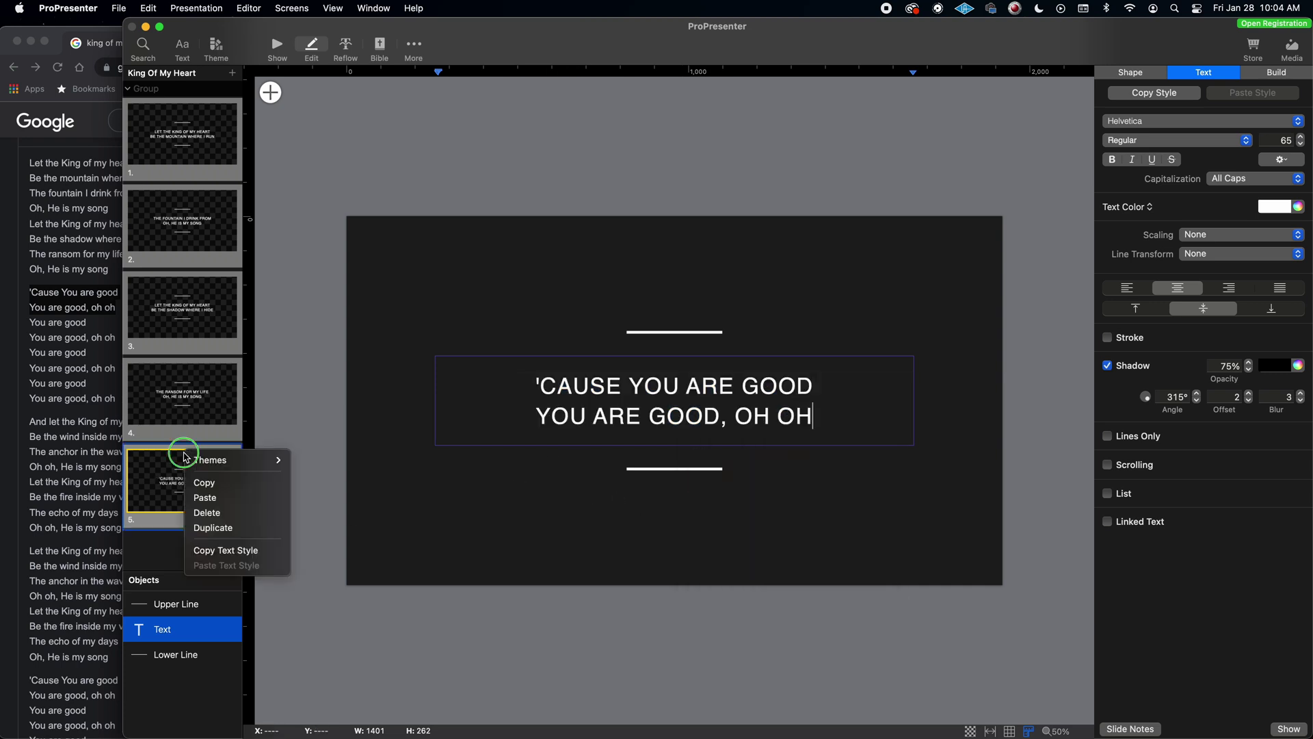
left_click(222, 527)
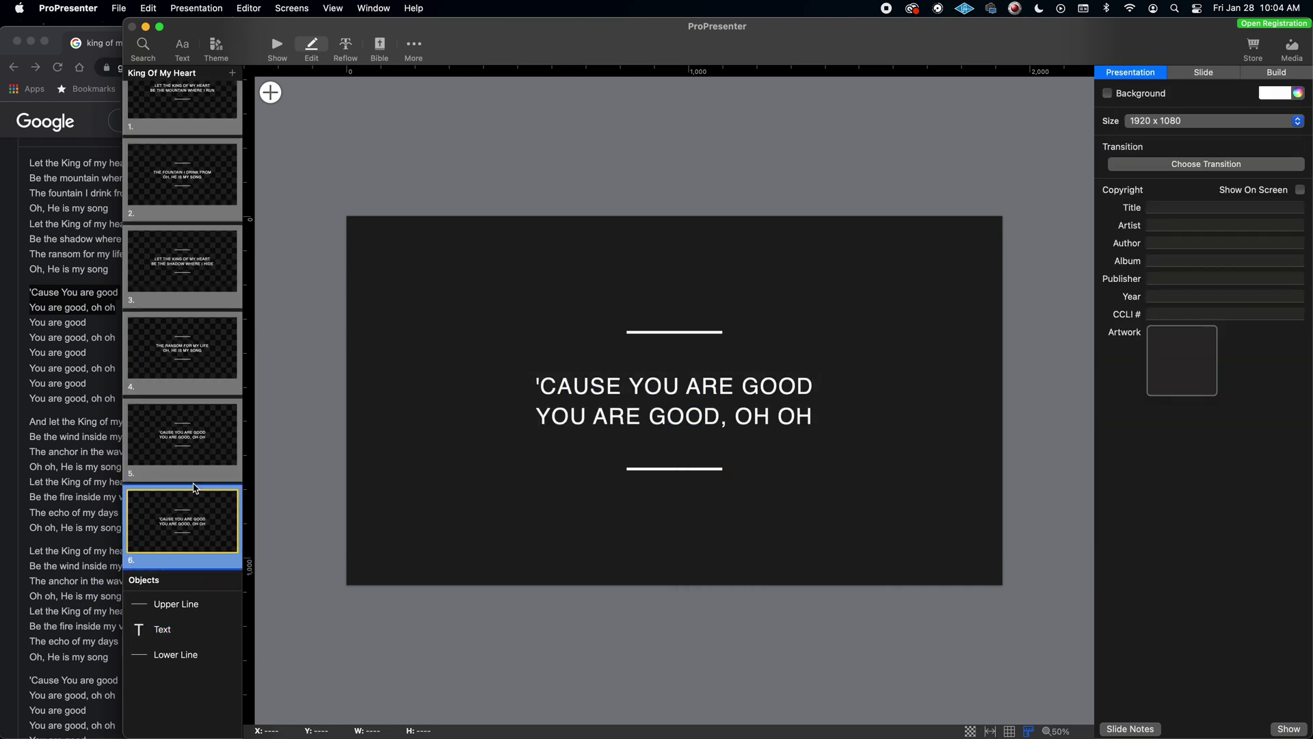
left_click(190, 529)
right_click(191, 528)
left_click(546, 451)
- Replace slide 6's text with "You are good / You are good, oh oh" copied from the lyrics in Chrome, matching the style
left_click(636, 407)
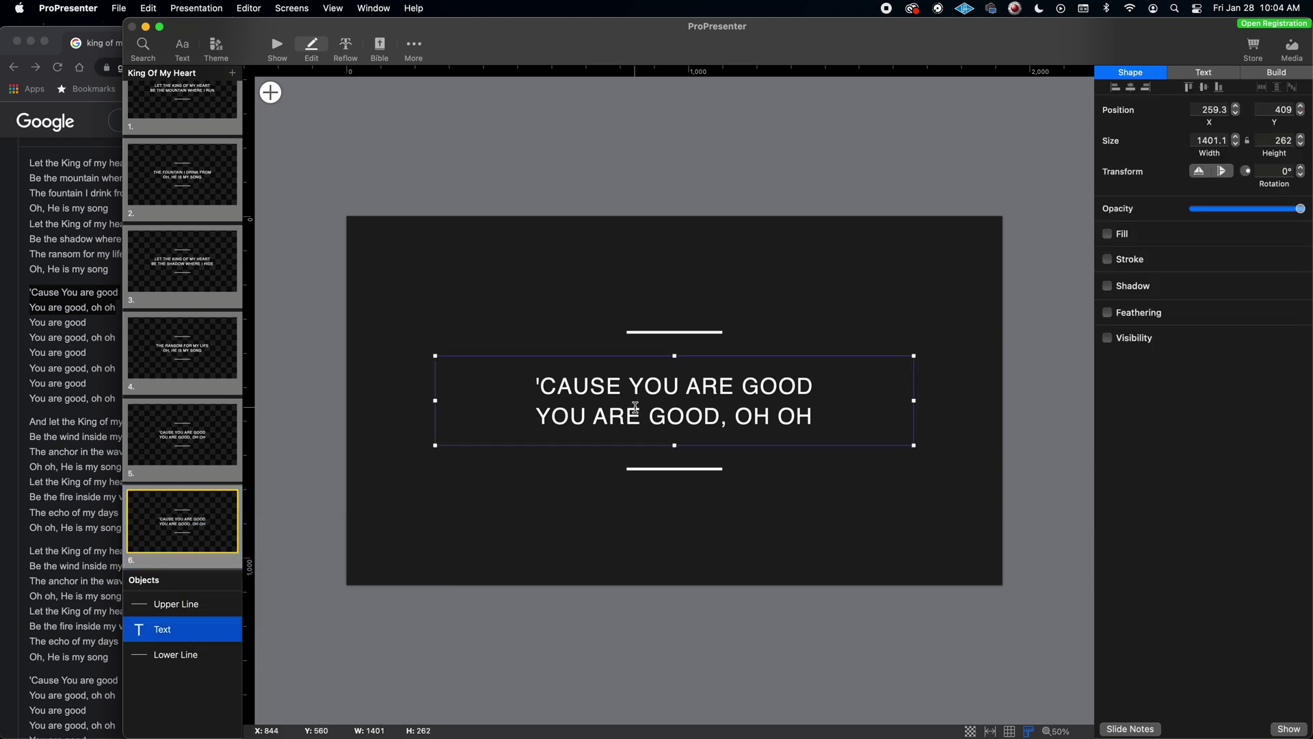
key("cmd+a")
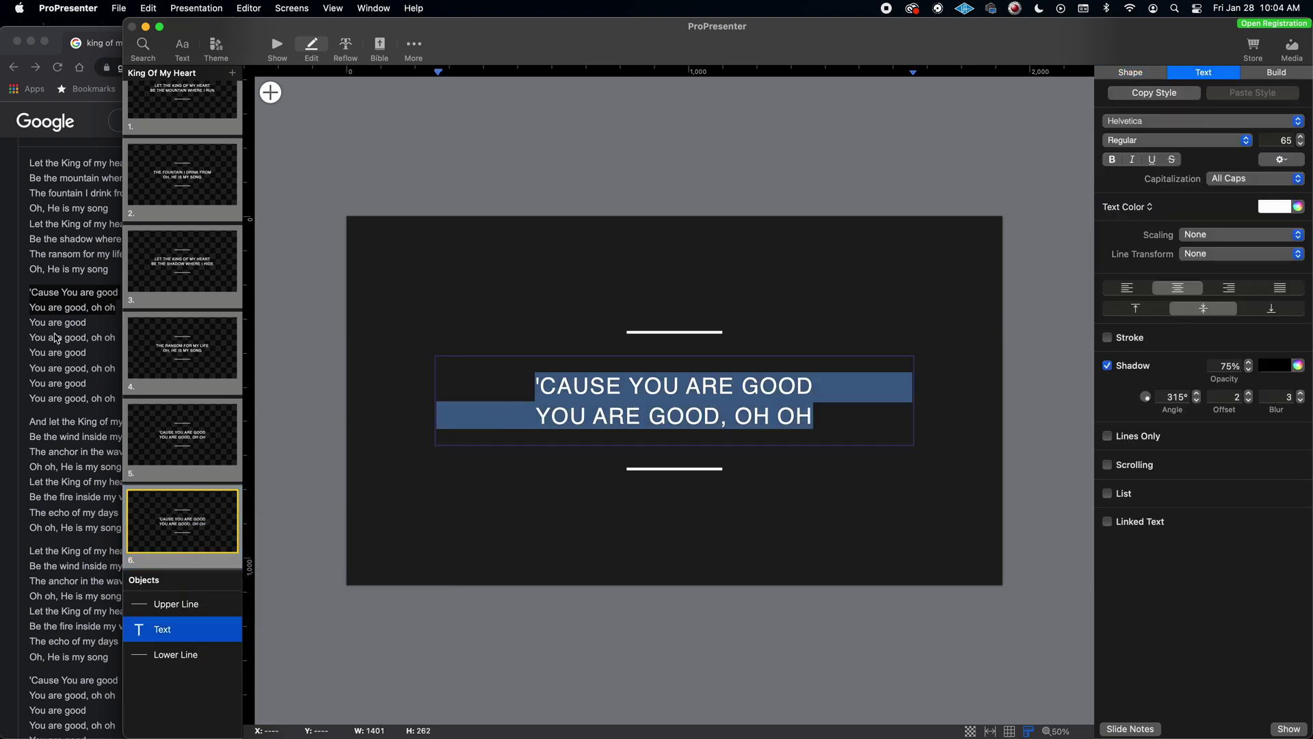
left_click(25, 329)
left_click_drag(28, 327, 117, 341)
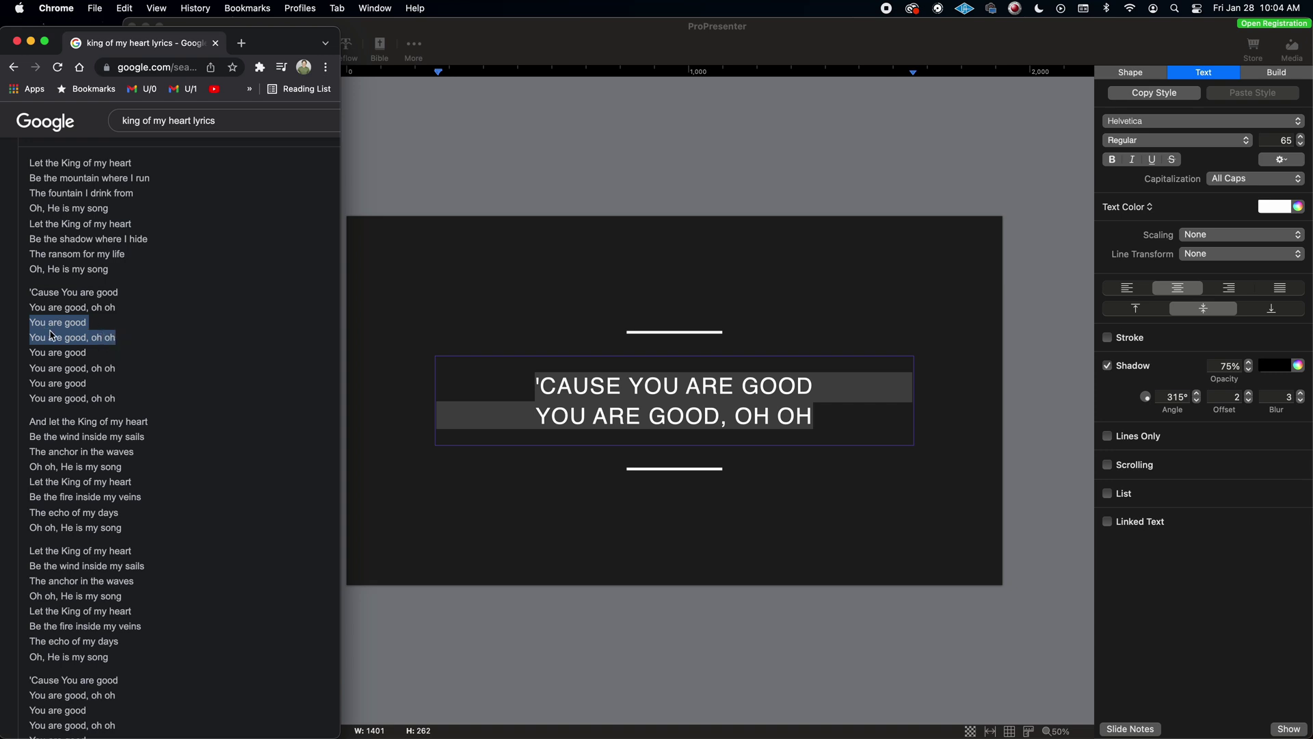
left_click(635, 408)
right_click(632, 405)
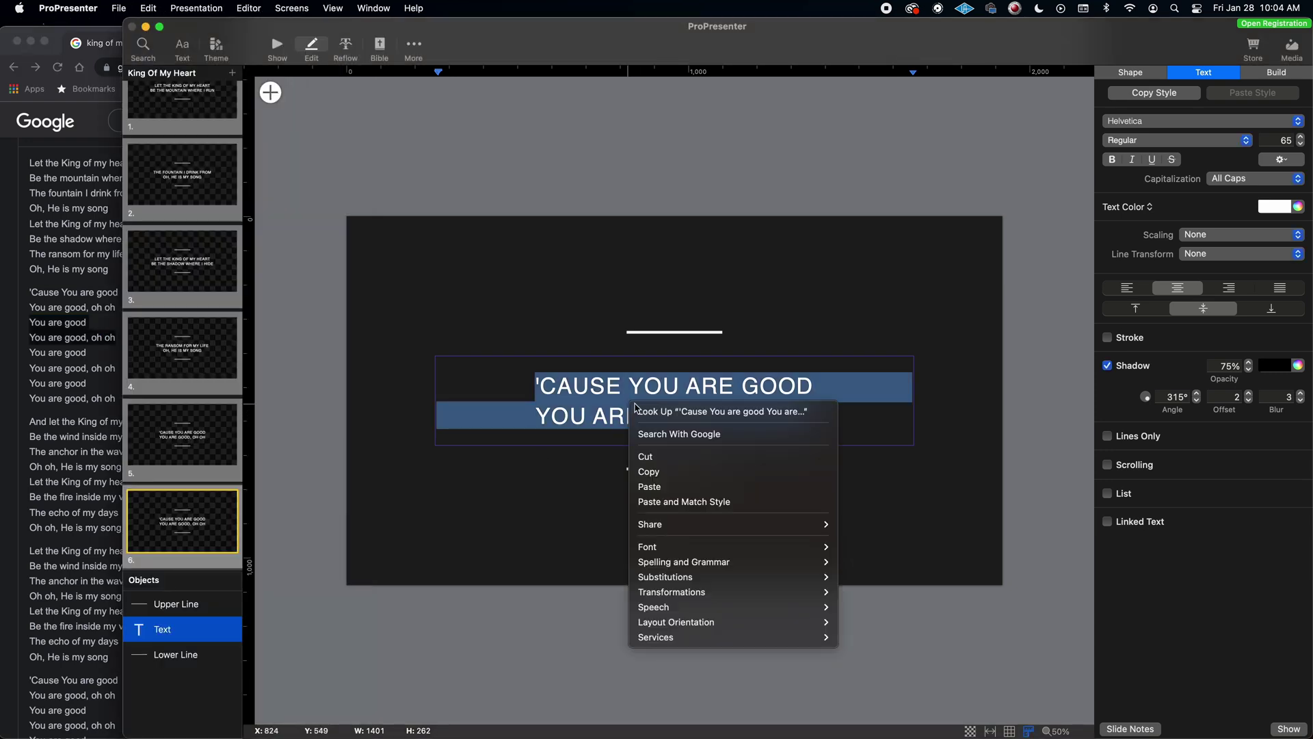
left_click(699, 503)
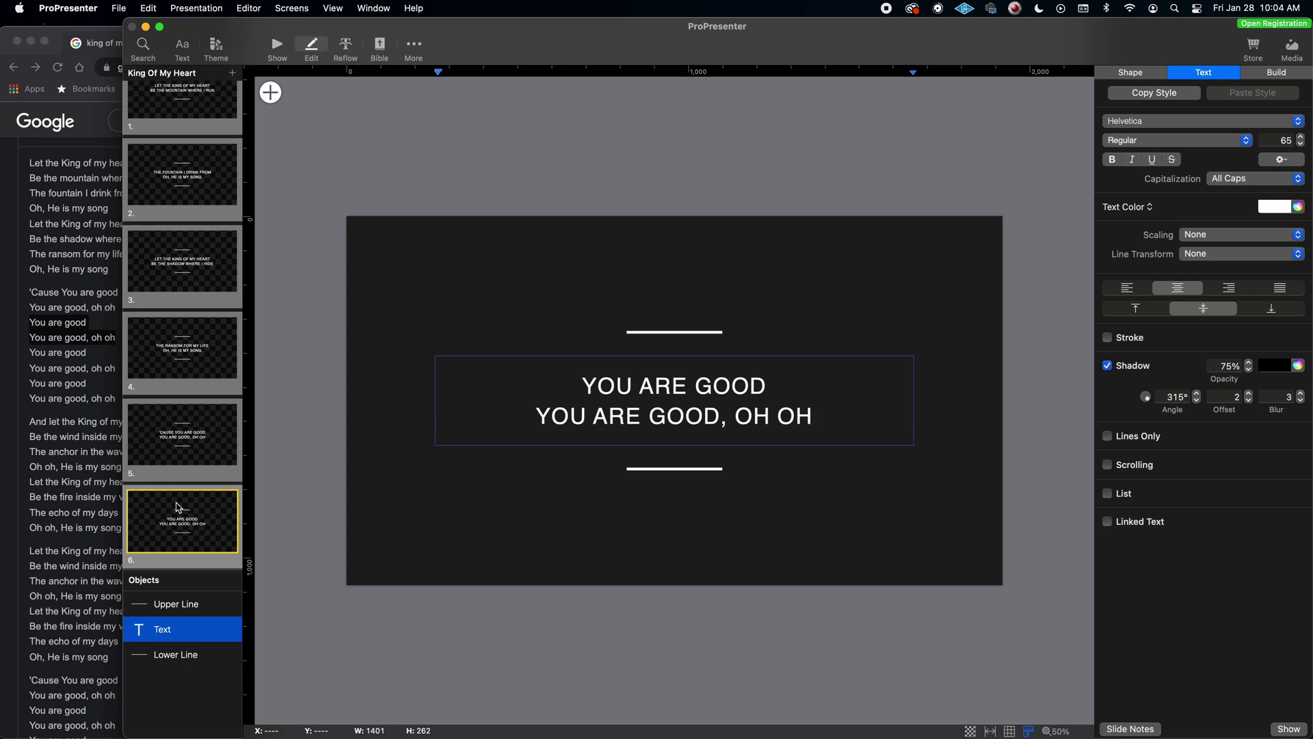
- Duplicate the "You are good / You are good, oh oh" slide three times to add slides 7, 8 and 9
left_click(184, 551)
right_click(183, 550)
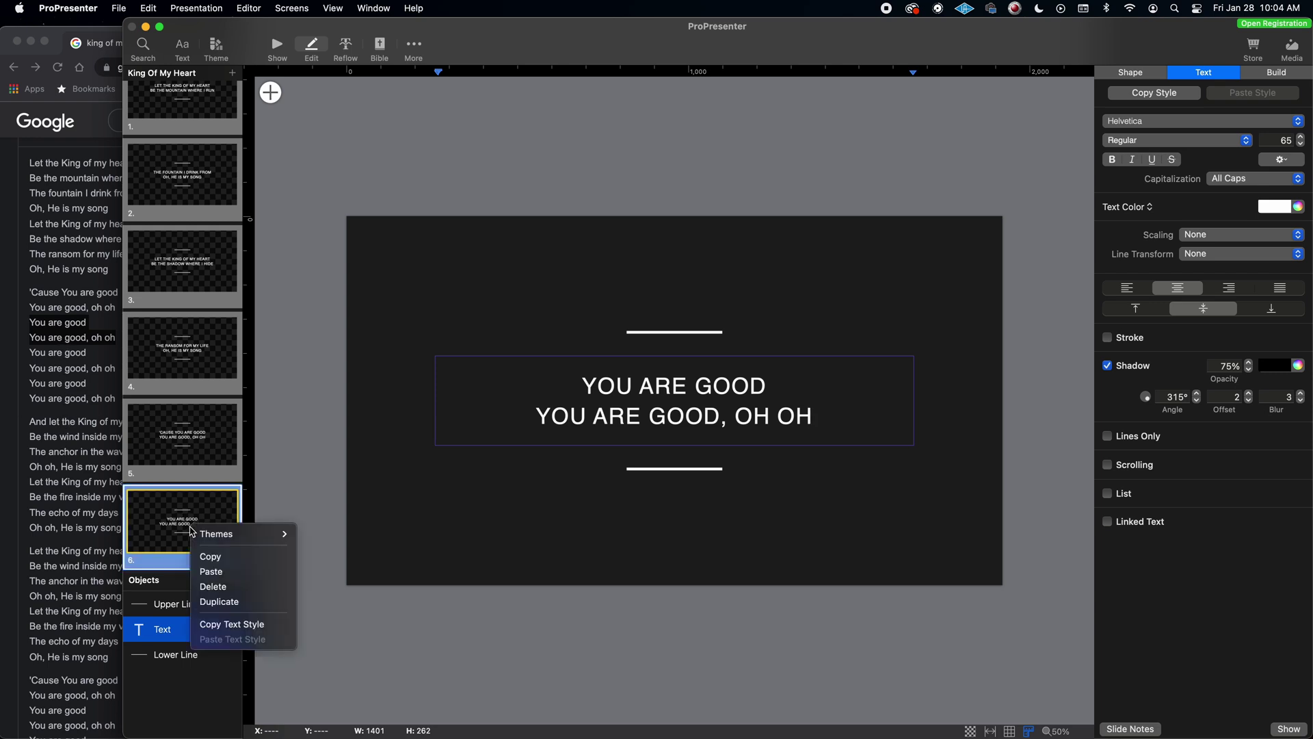
left_click(222, 599)
left_click(175, 530)
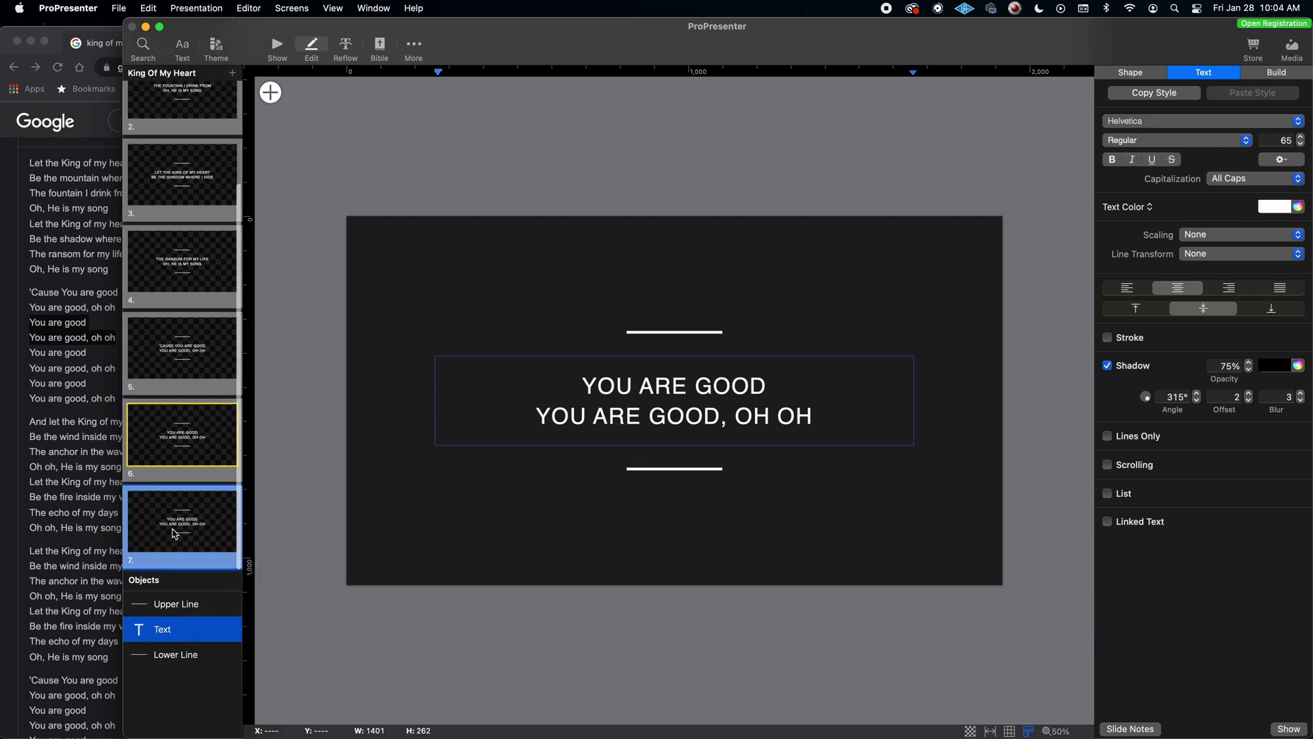
right_click(176, 526)
left_click(220, 611)
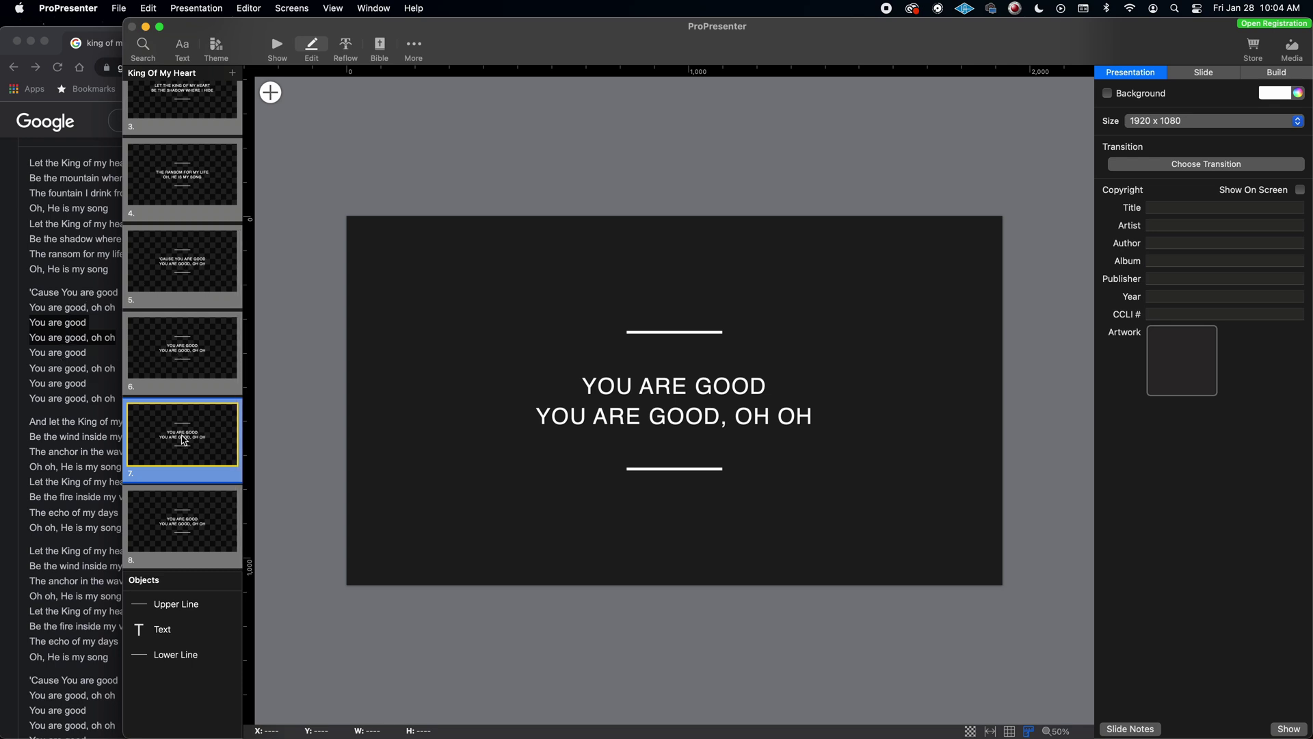
right_click(176, 532)
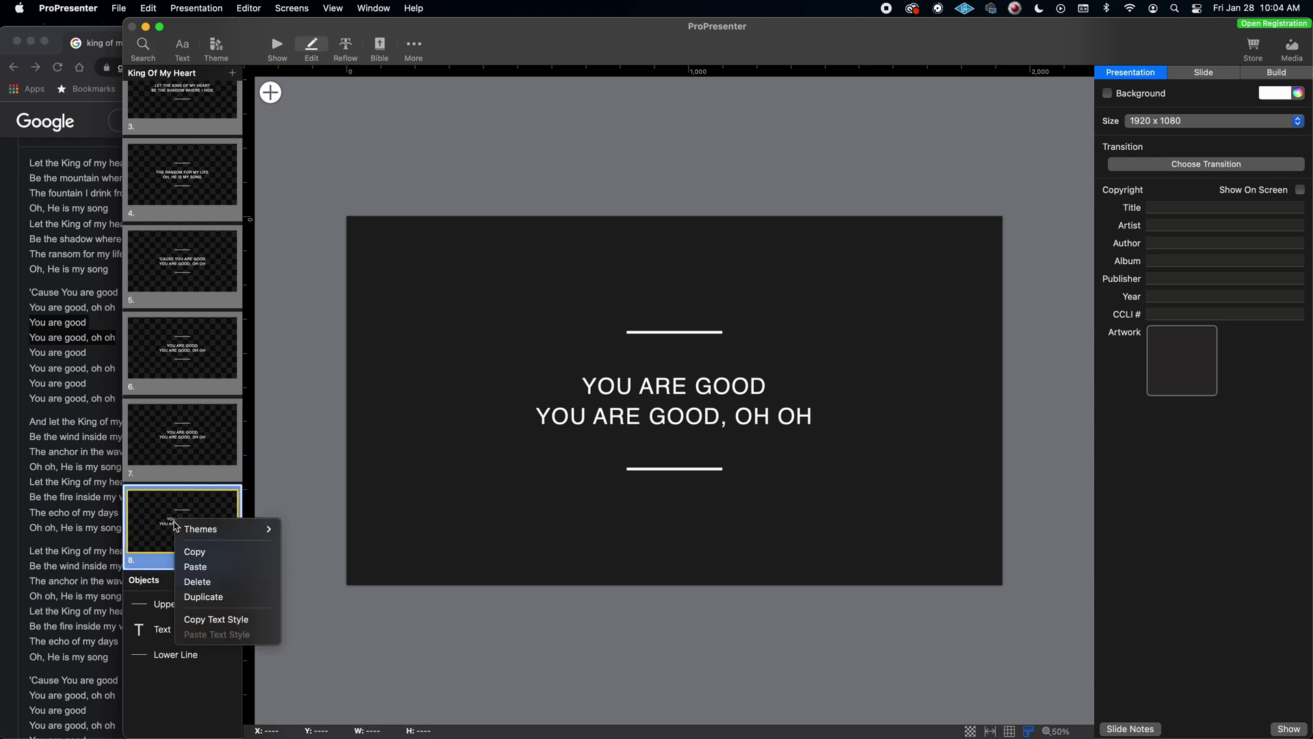
left_click(195, 596)
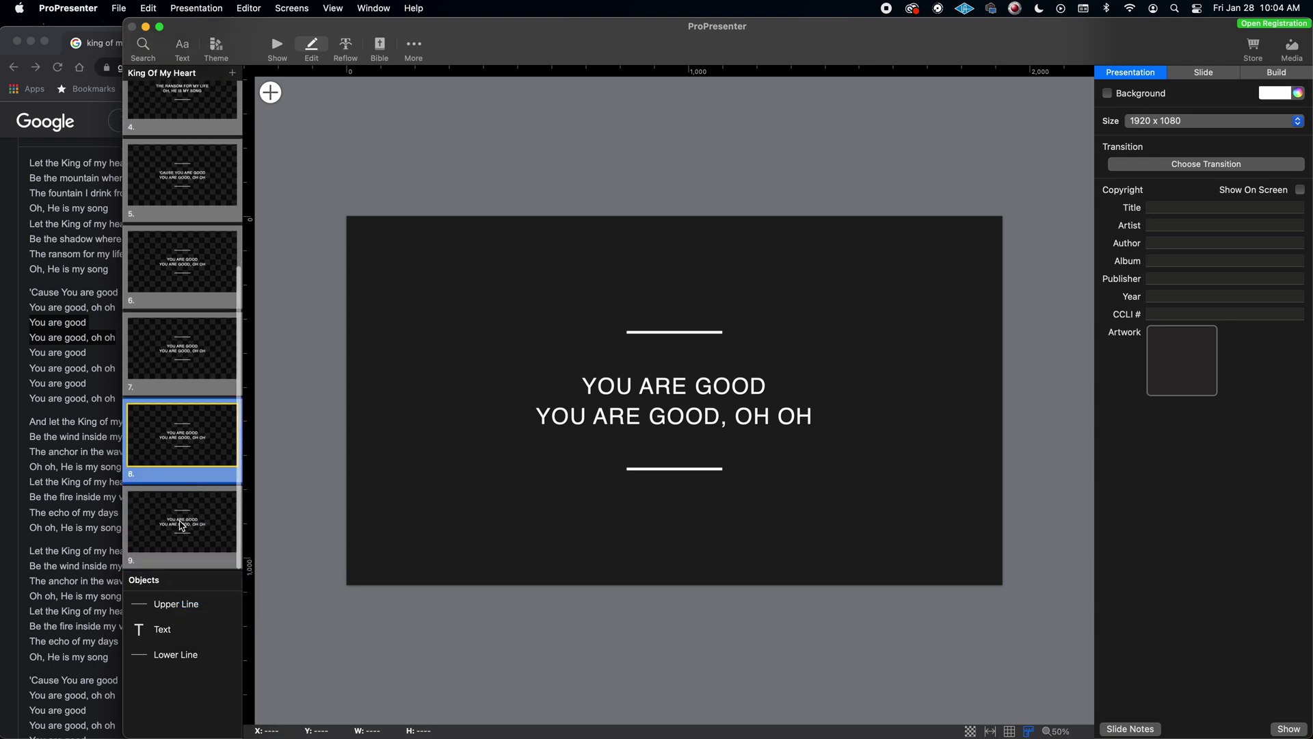
- Replace slide 9's text with "And let the King of my heart / Be the wind inside my sails" from the Chrome lyrics, matching the style
left_click(604, 409)
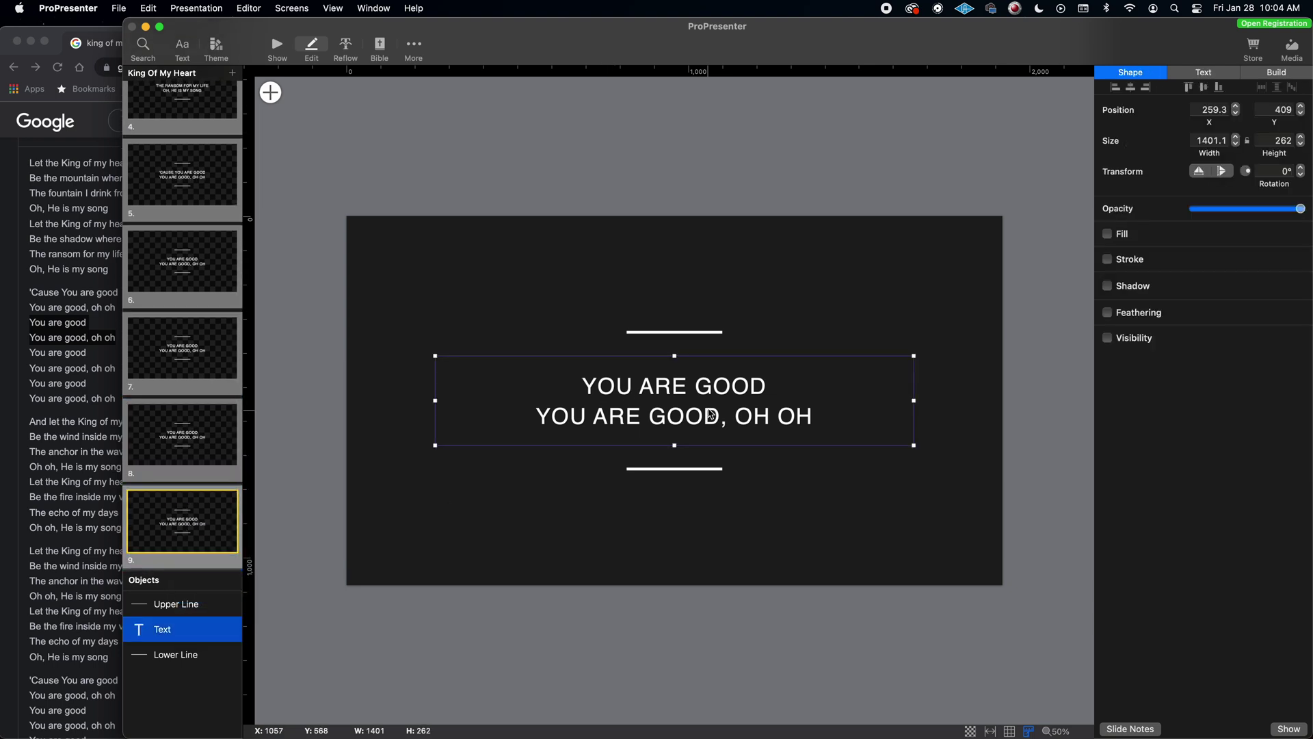
left_click(713, 413)
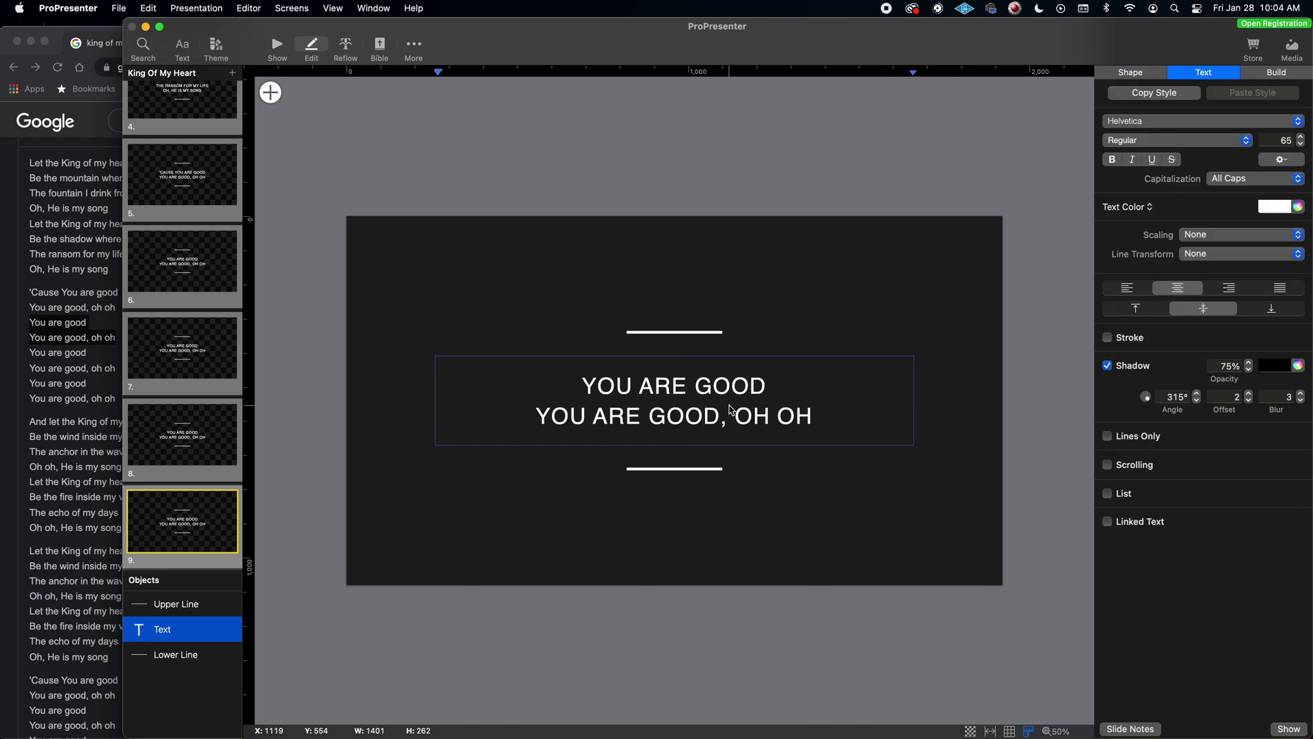
key("super+a")
left_click(74, 451)
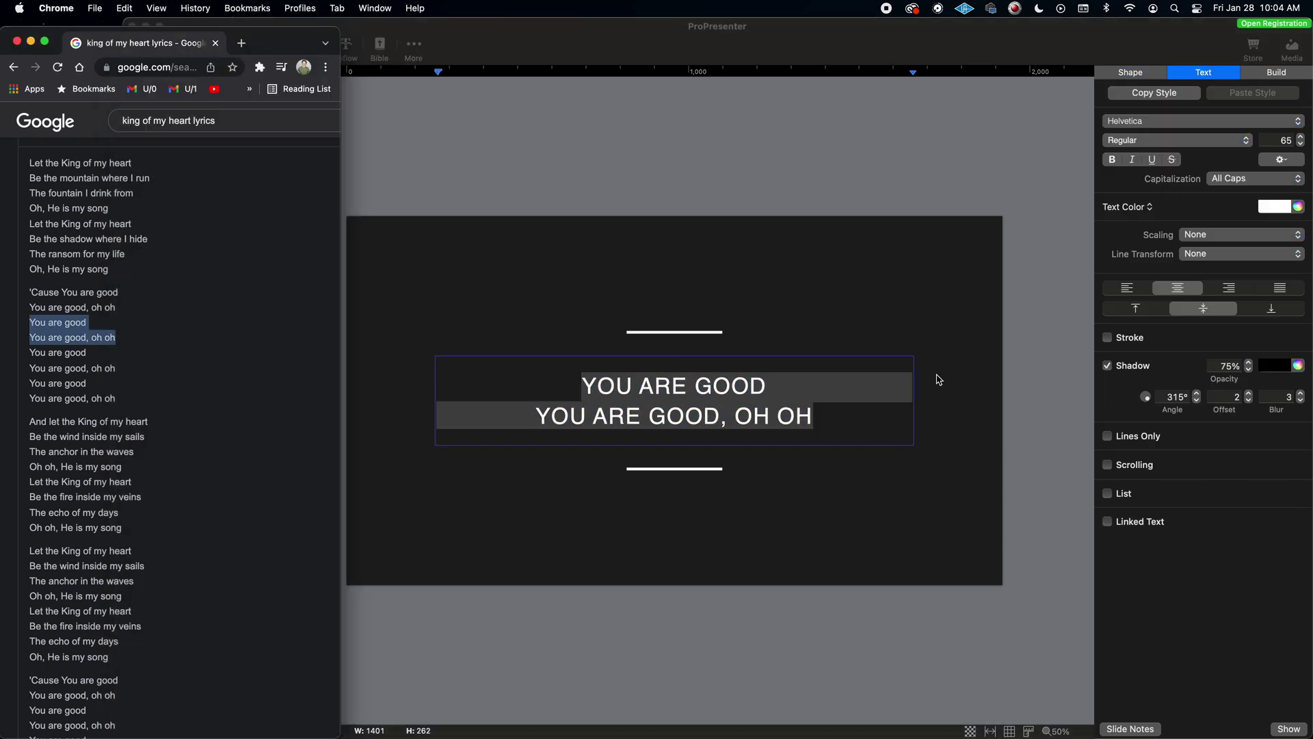
left_click(727, 399)
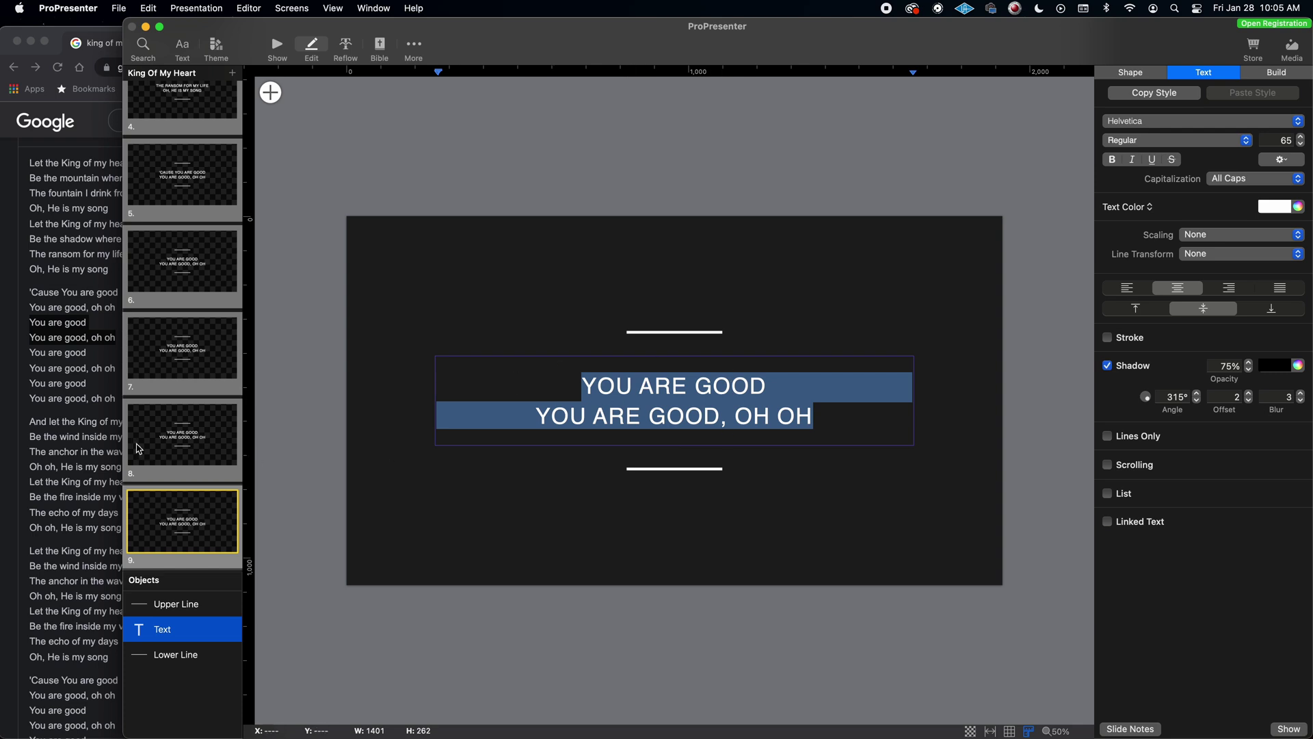
left_click(75, 455)
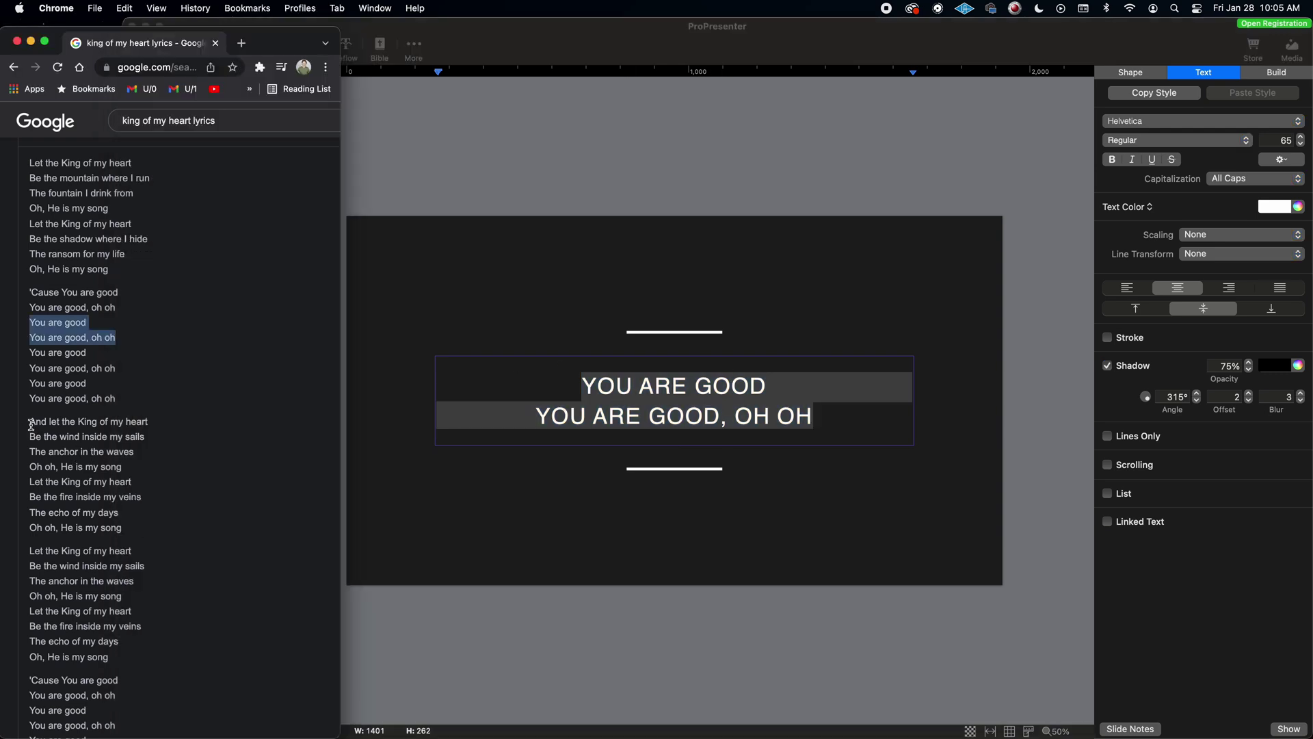
left_click_drag(30, 422, 147, 436)
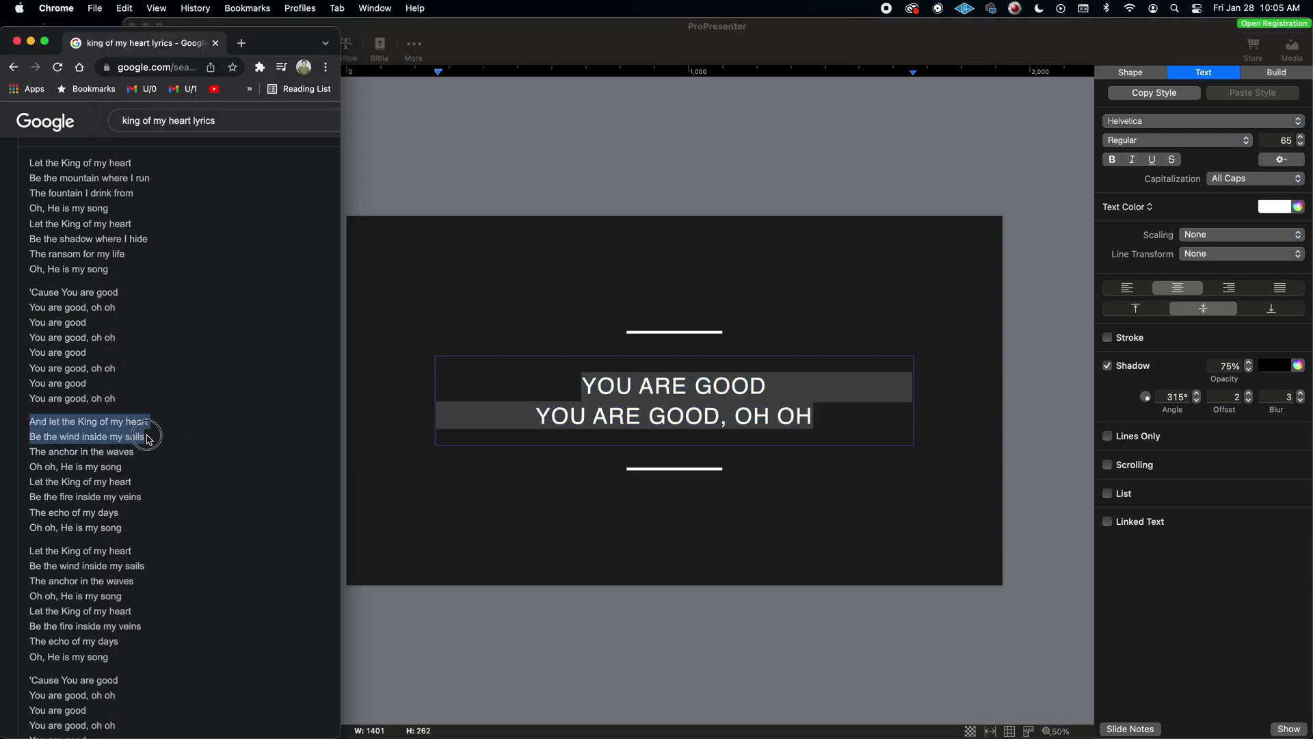
right_click(87, 432)
left_click(133, 459)
left_click(671, 418)
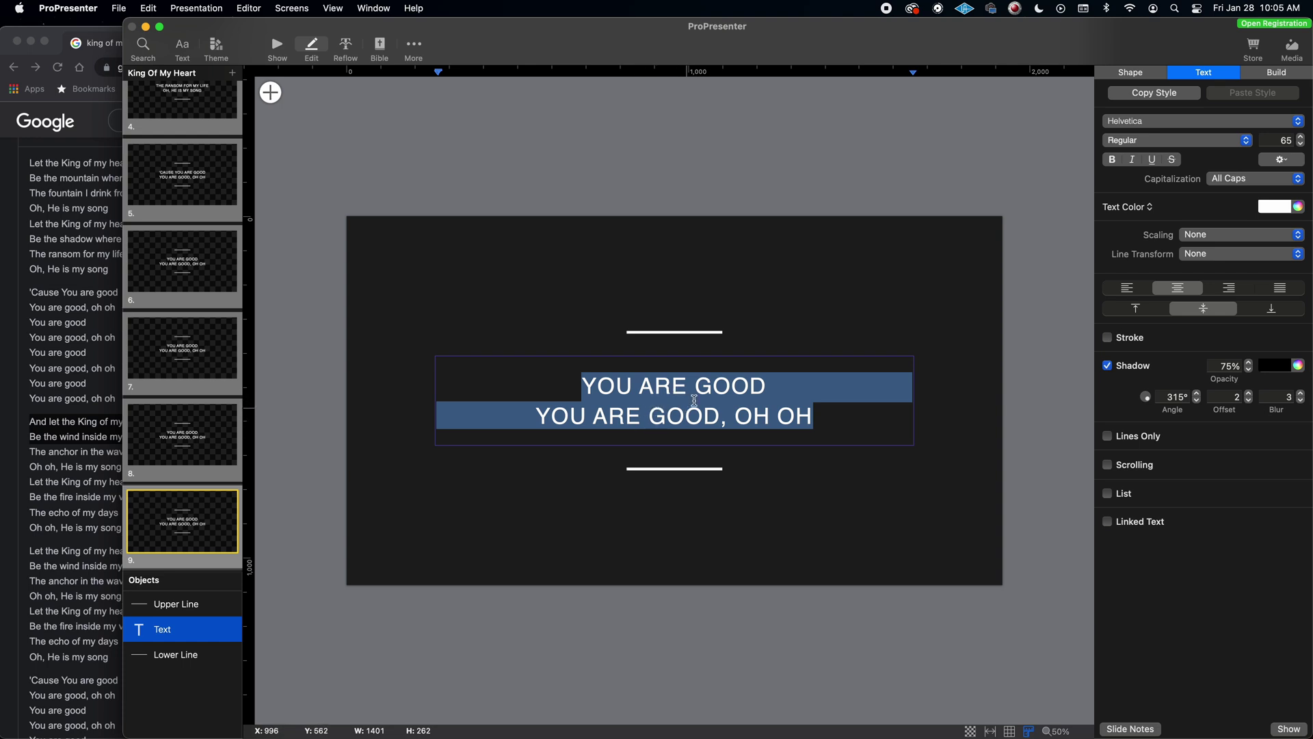
right_click(655, 405)
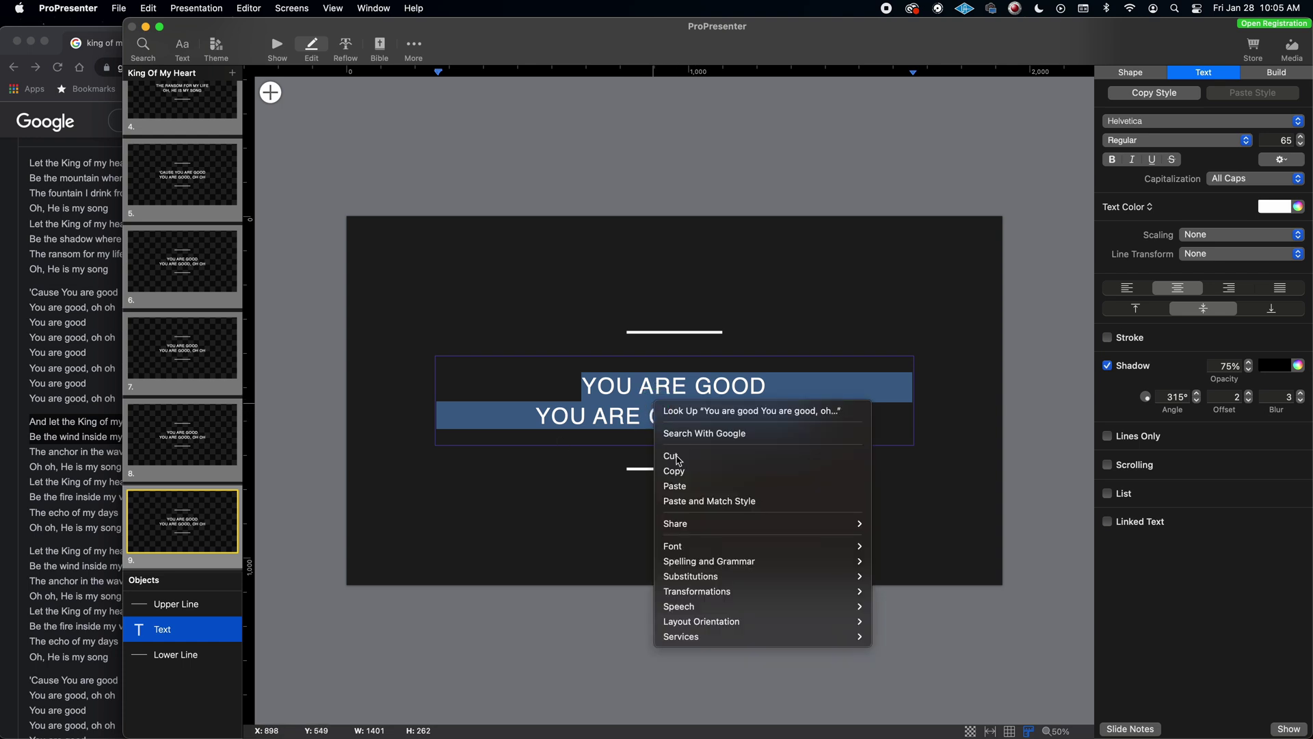
left_click(719, 503)
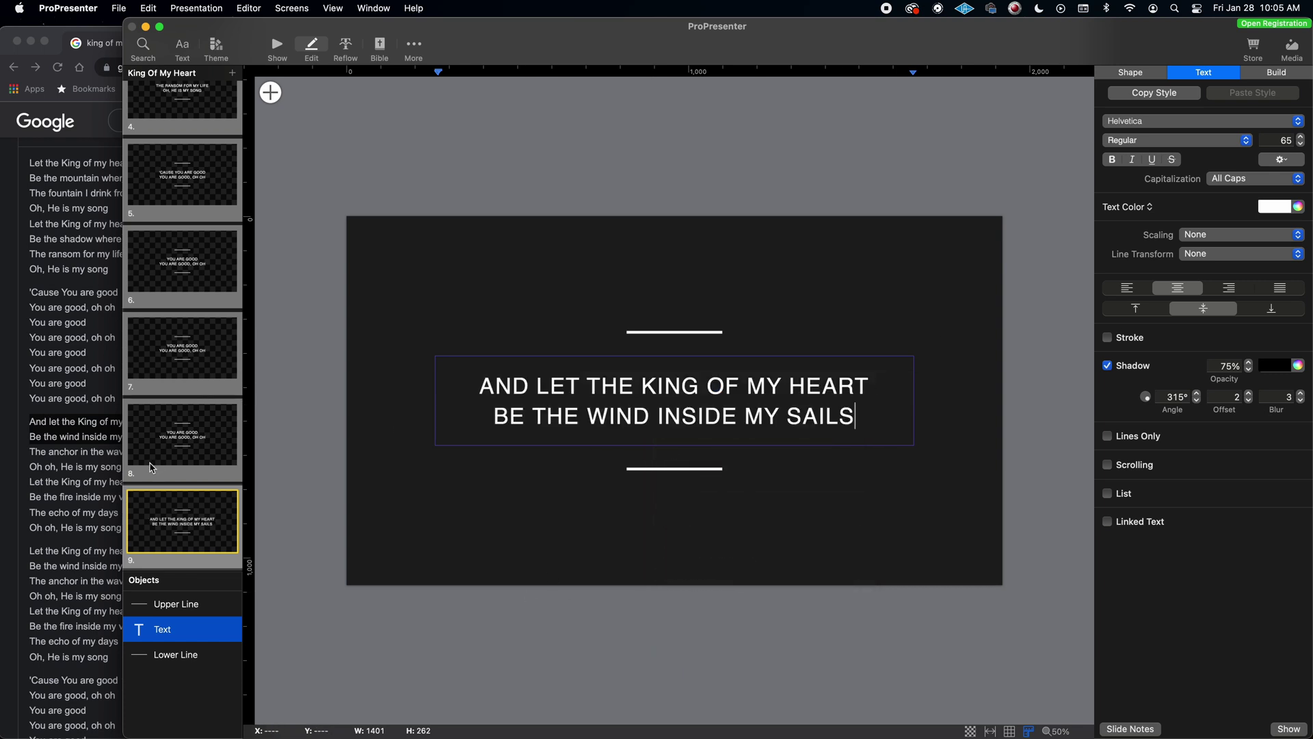
- Duplicate slide 9 and select all the text on the copy, slide 10, for replacement
right_click(176, 512)
left_click(205, 593)
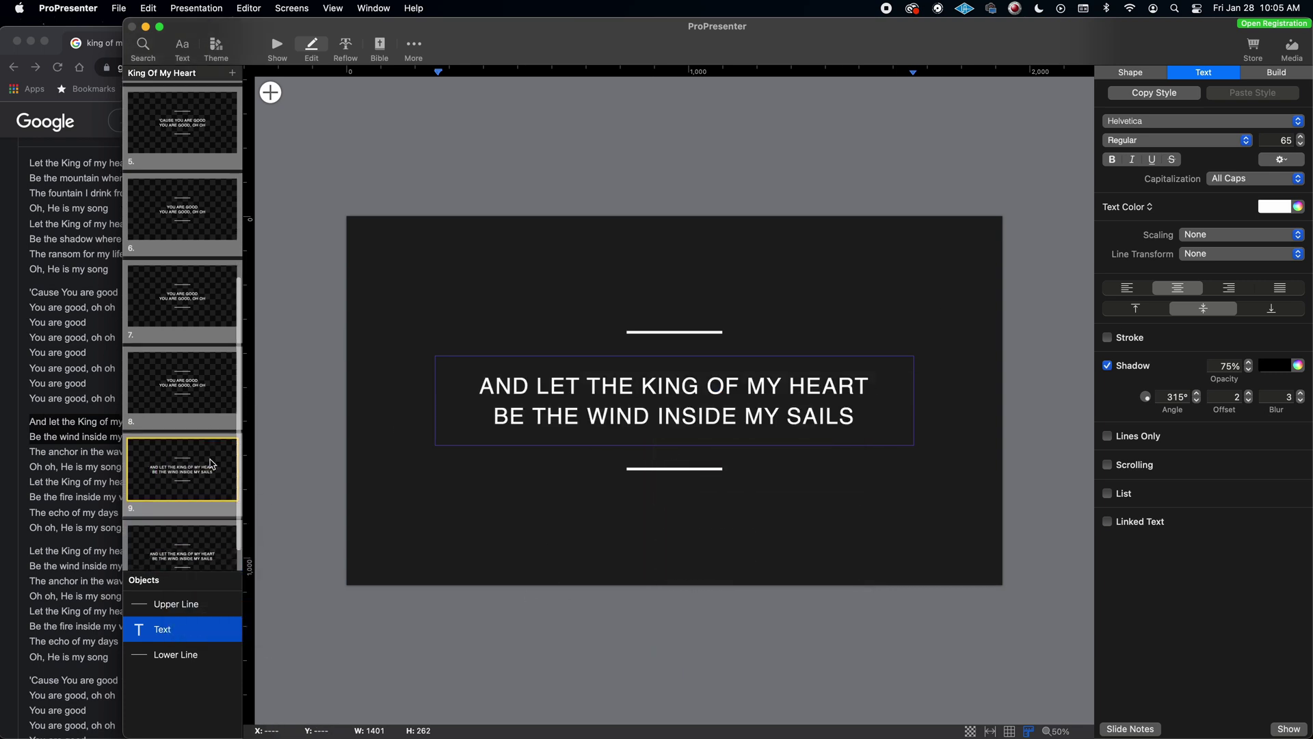
left_click(633, 436)
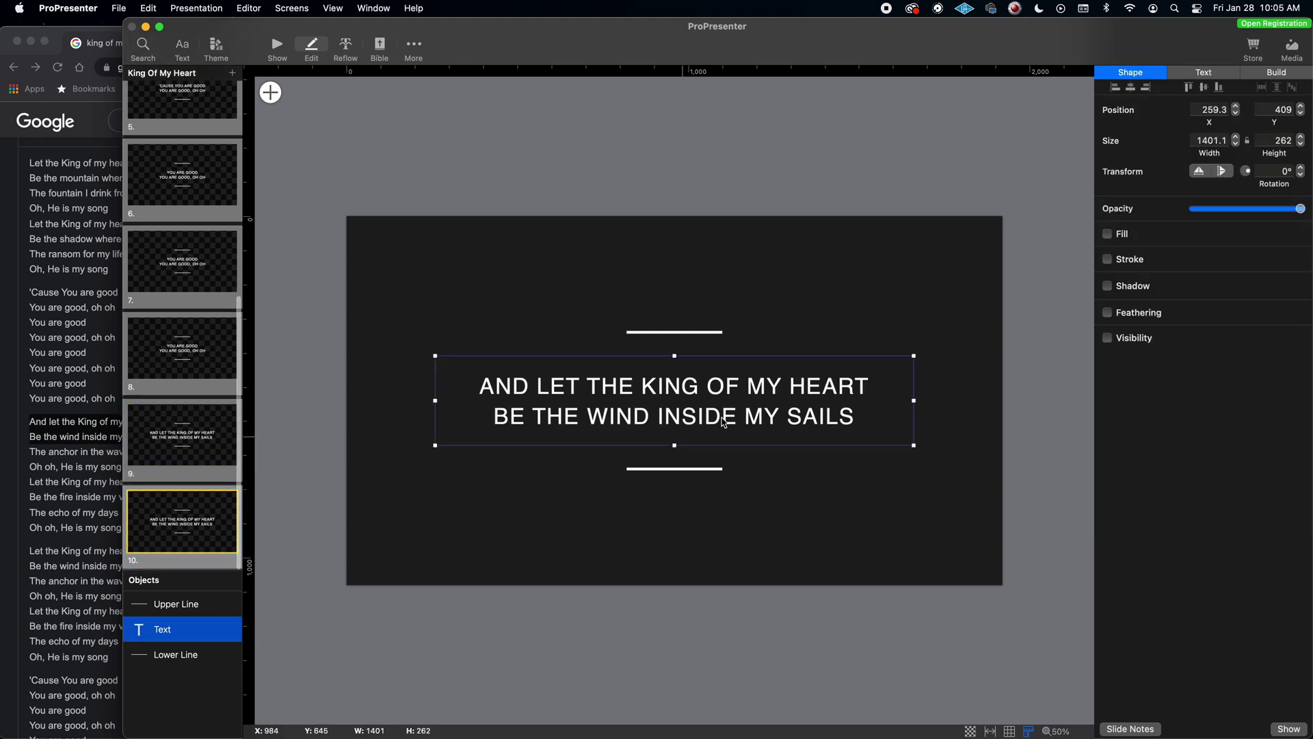
double_click(699, 397)
key("super+a")
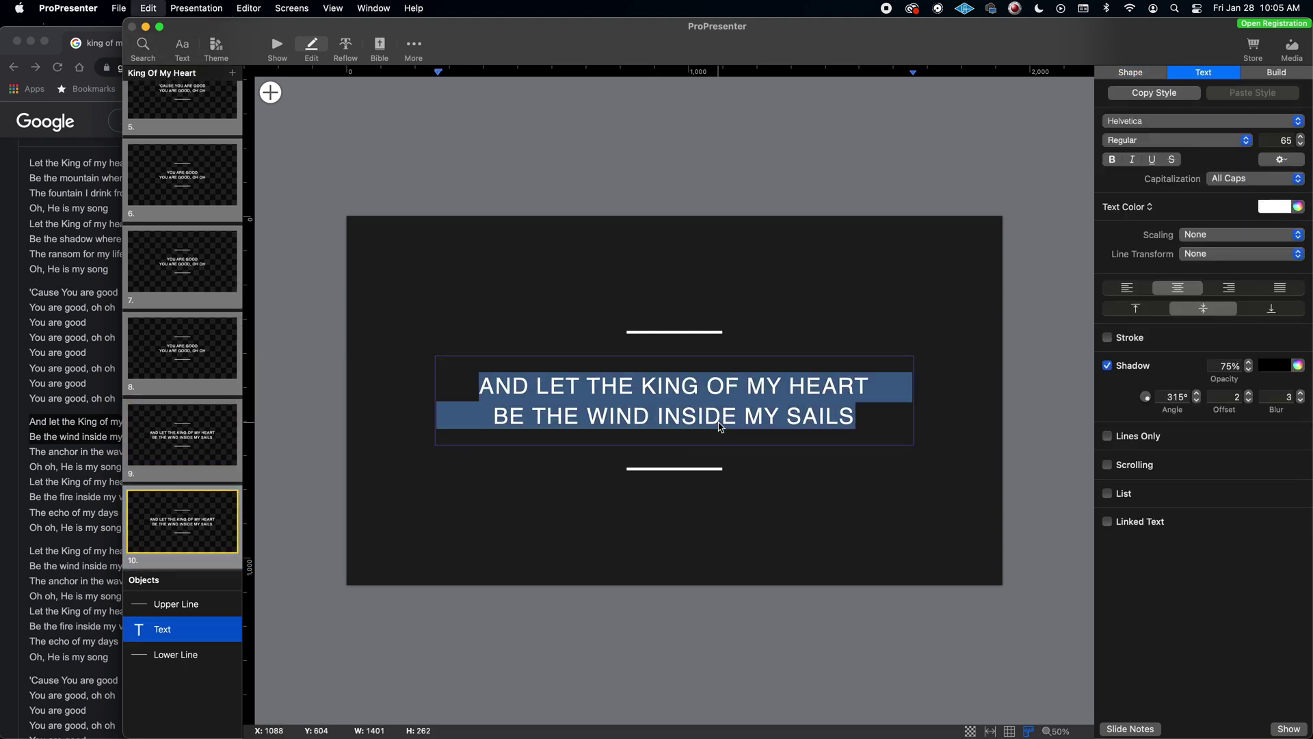
- Copy "The anchor in the waves / Oh oh, He is my song" from the lyrics in Chrome and return to ProPresenter
key("super+Tab")
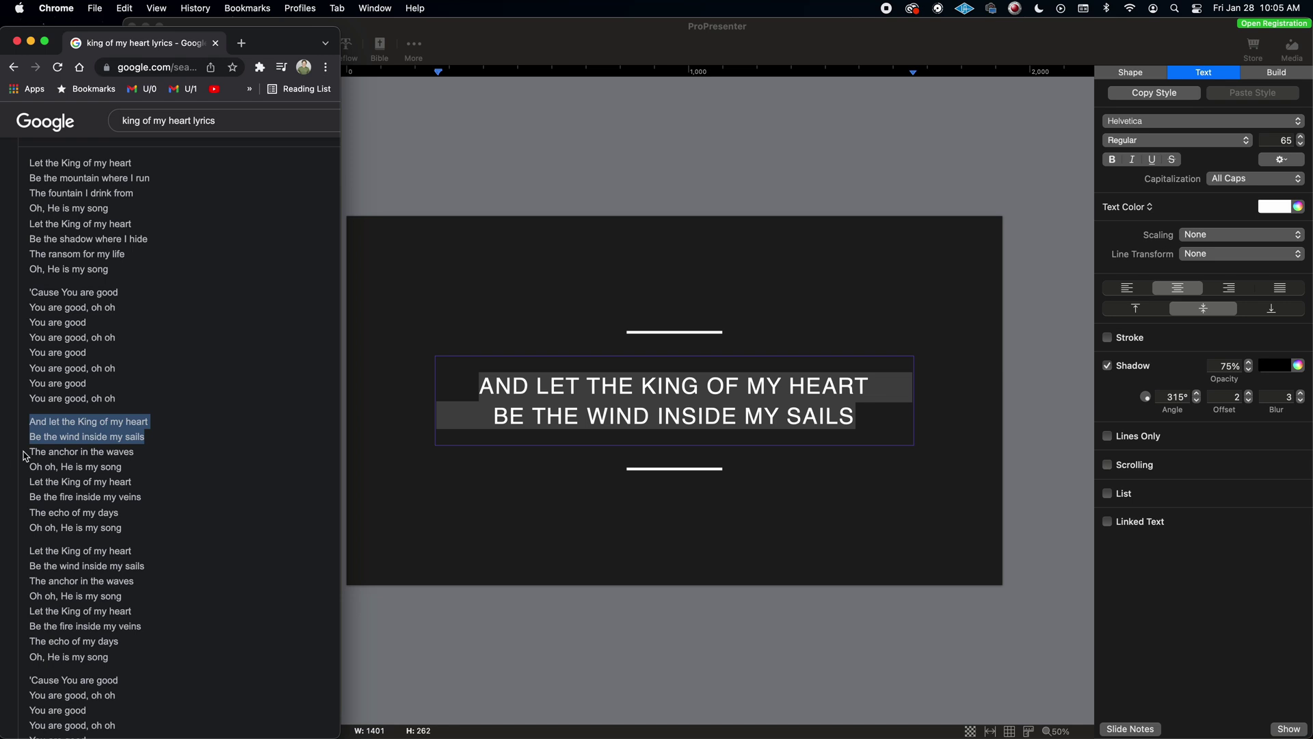
left_click_drag(25, 456, 125, 469)
right_click(60, 457)
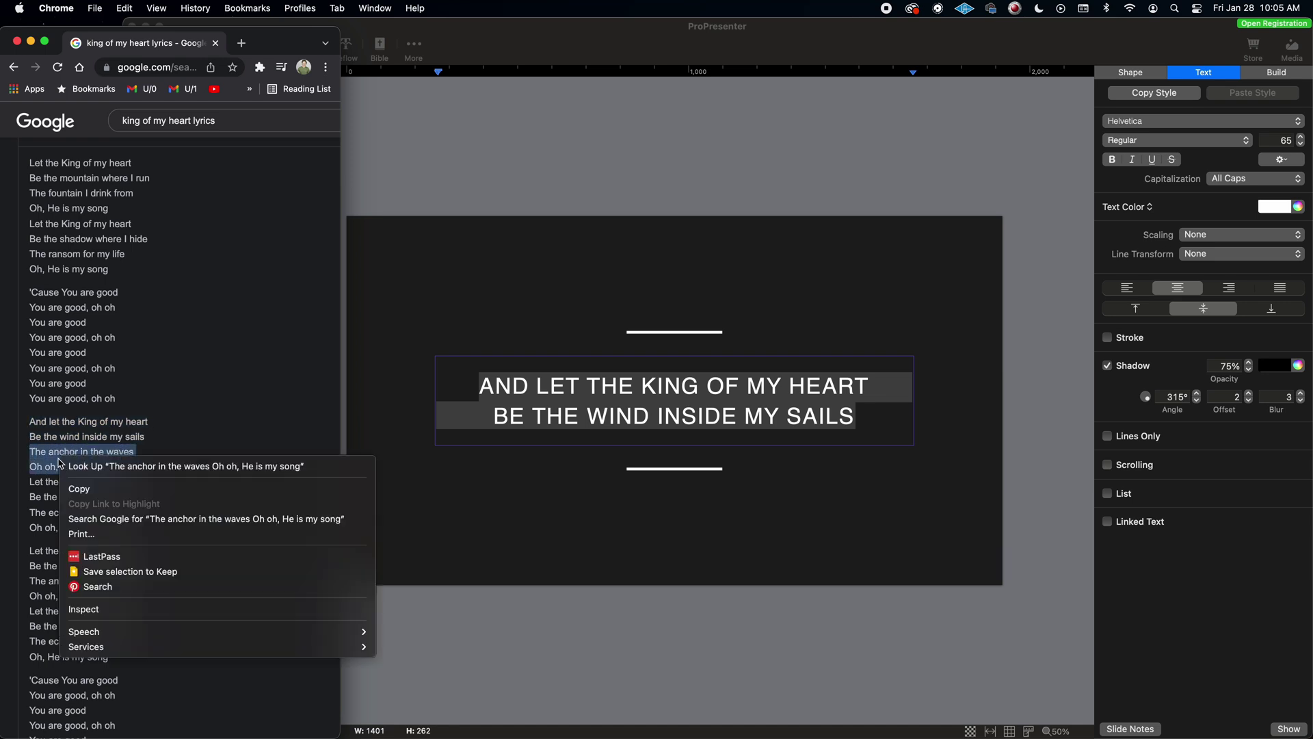
left_click(154, 489)
key("super+Tab")
right_click(602, 405)
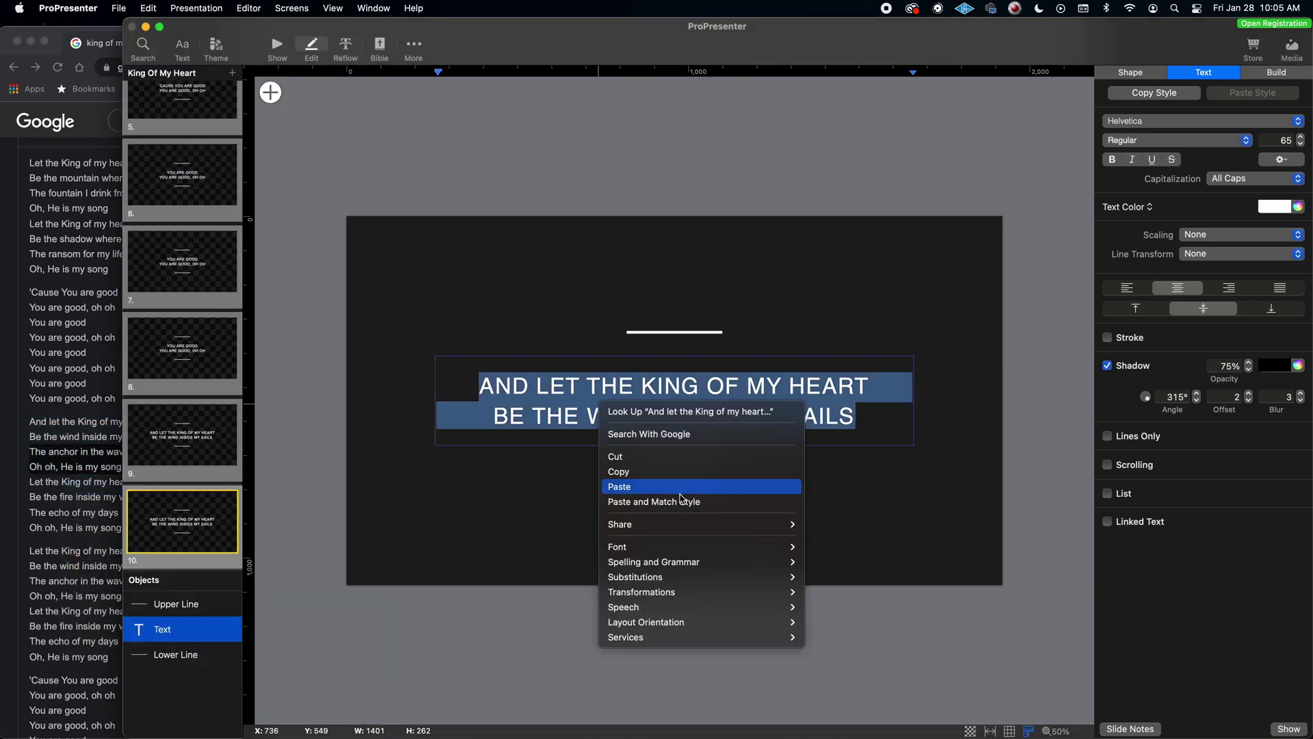
left_click(681, 497)
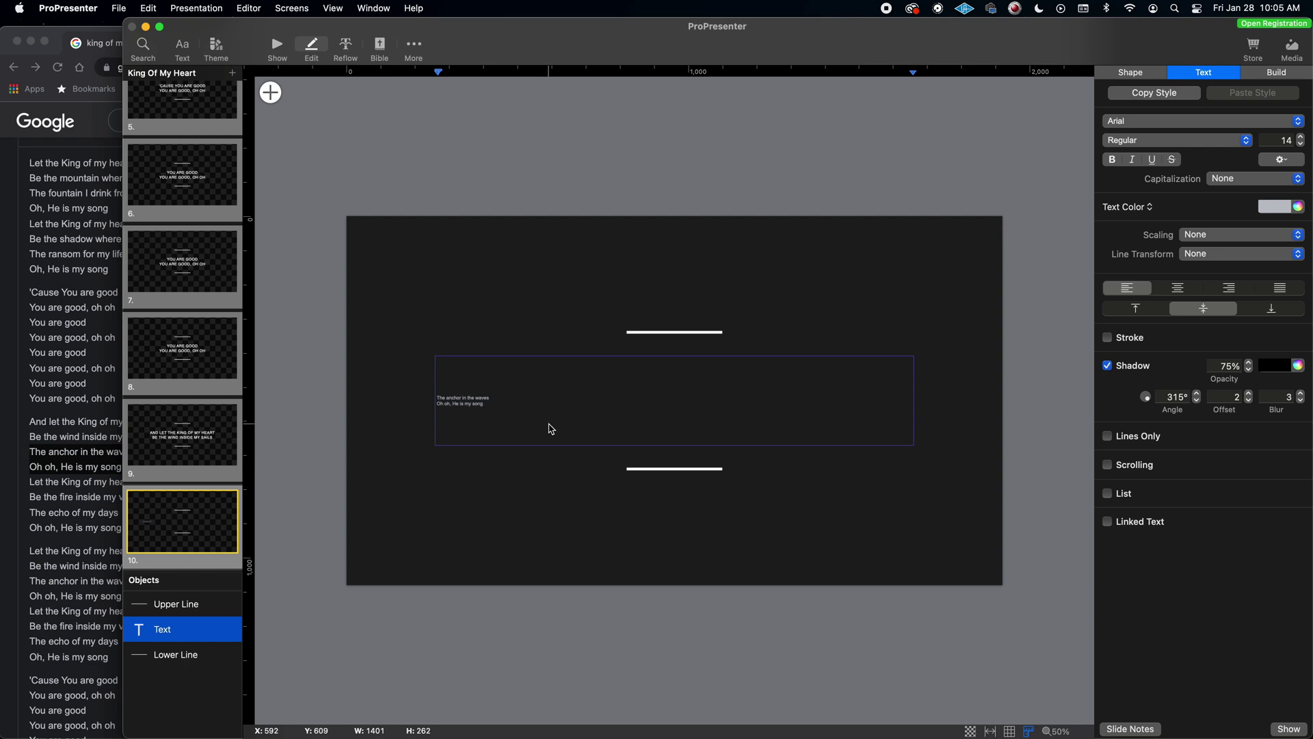
key("super+z")
- Paste "The anchor in the waves / Oh oh, He is my song" over slide 10's text with matching style and duplicate the slide
right_click(614, 405)
left_click(687, 509)
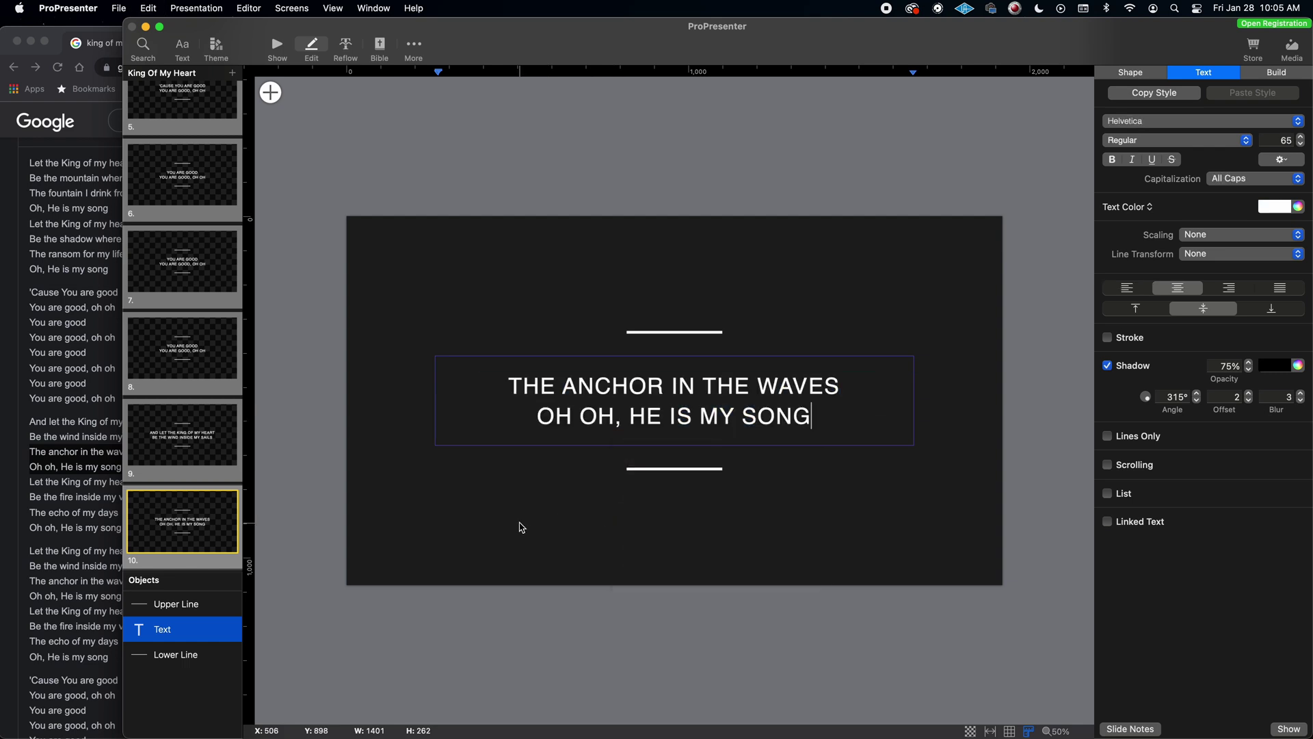
right_click(177, 528)
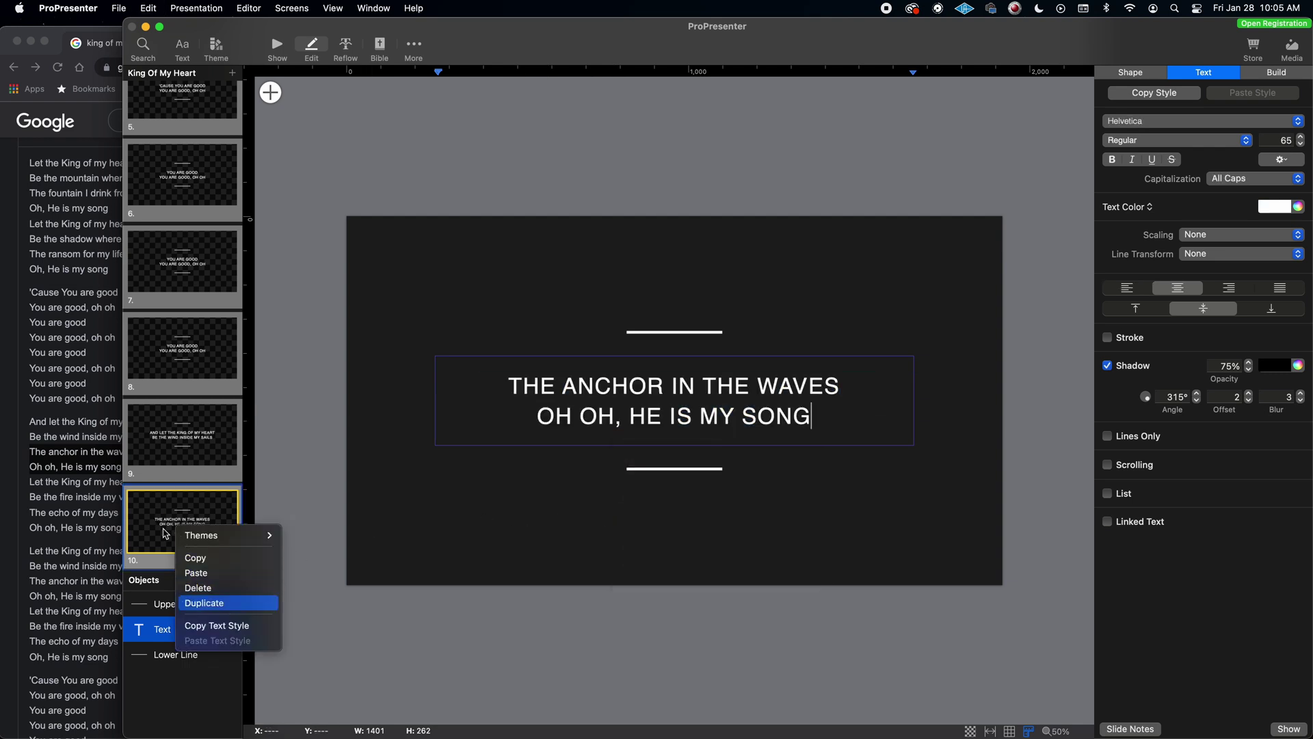
key("Return")
left_click(192, 556)
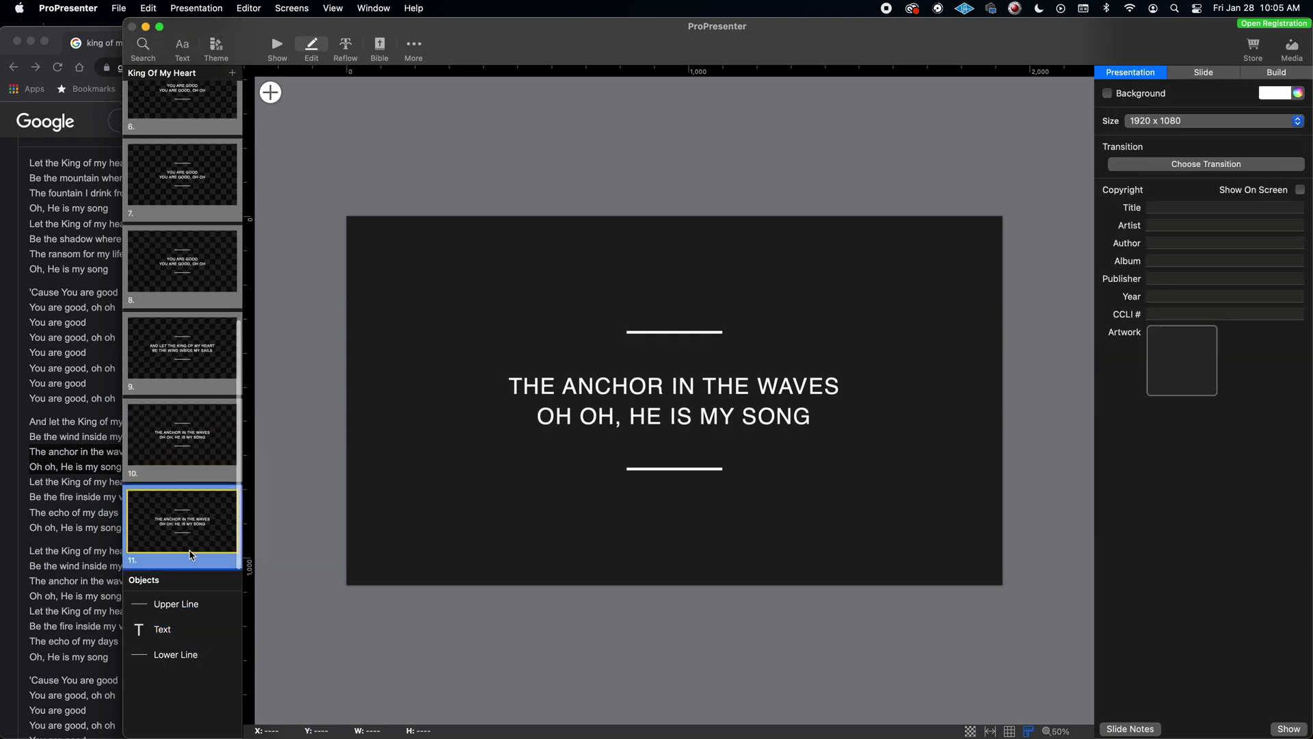
- Replace slide 11's text with "Let the King of my heart / Be the fire inside my veins" from the Chrome lyrics, matching the style
left_click(54, 510)
left_click_drag(29, 482, 144, 498)
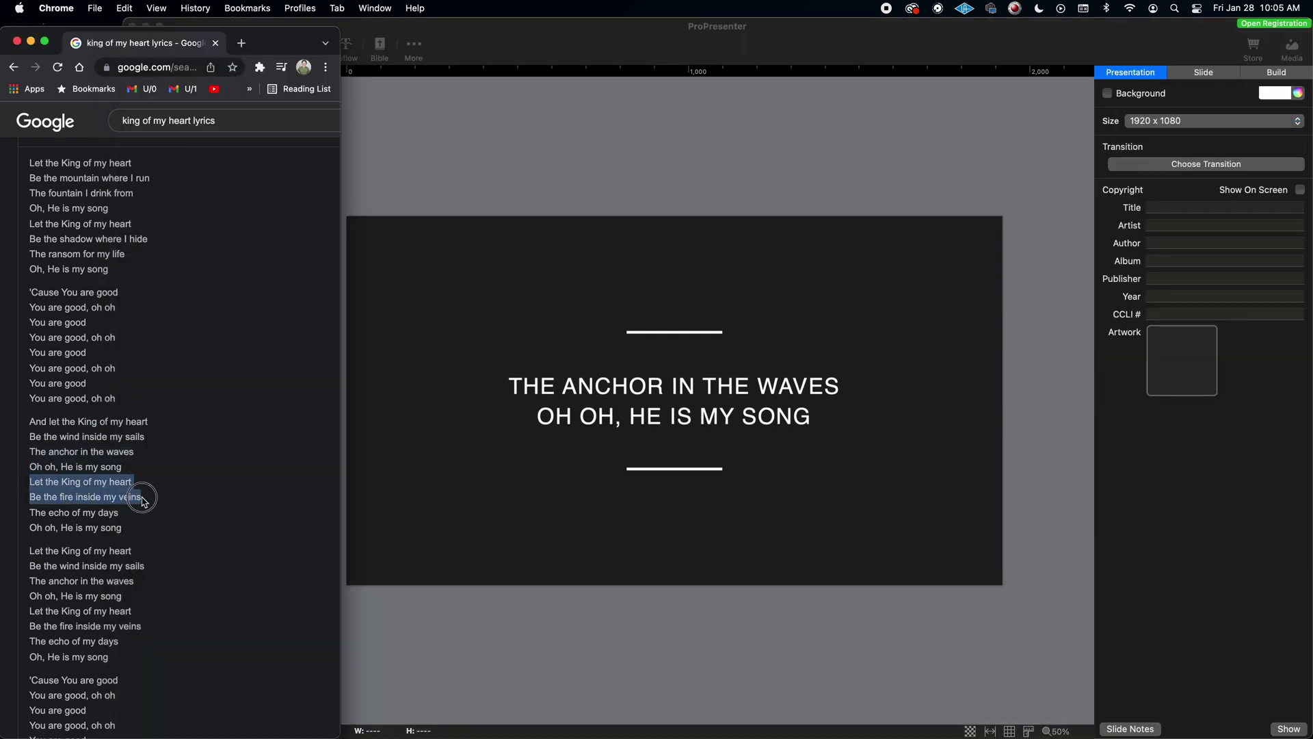
right_click(107, 493)
left_click(393, 524)
left_click(662, 412)
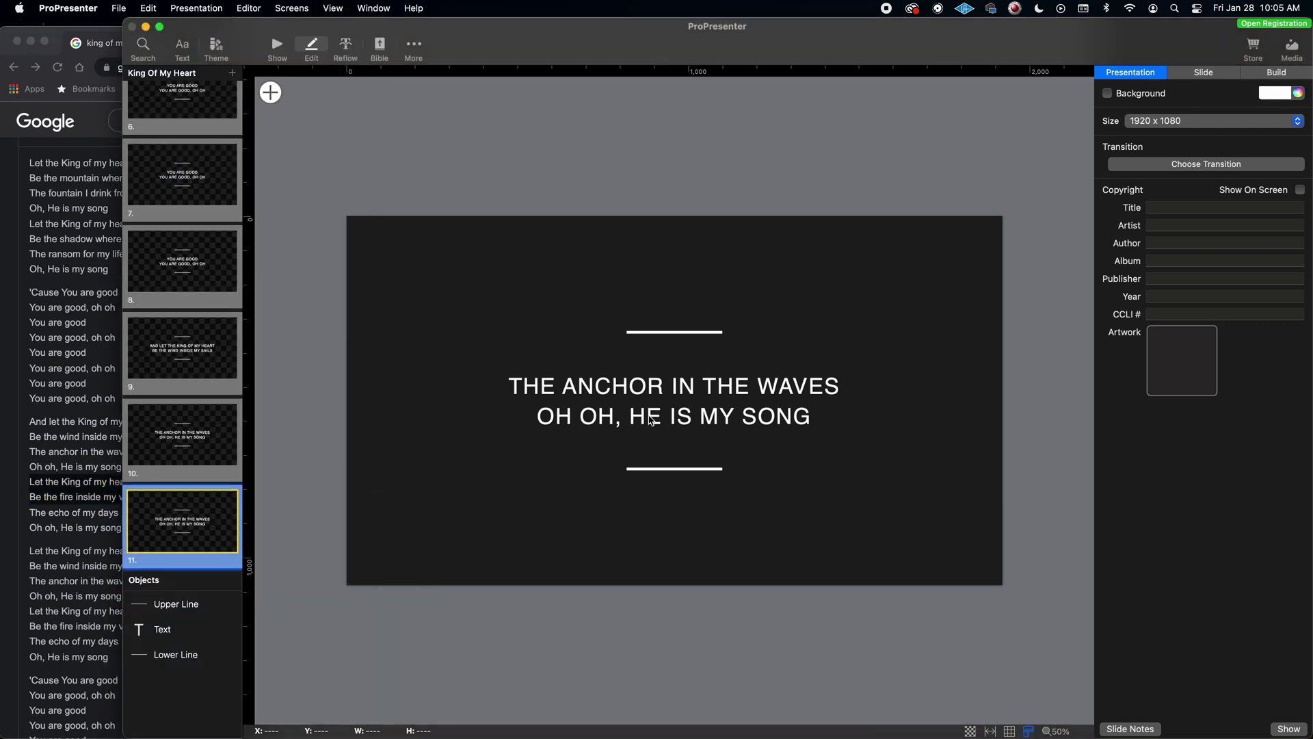
double_click(663, 413)
triple_click(662, 412)
right_click(662, 412)
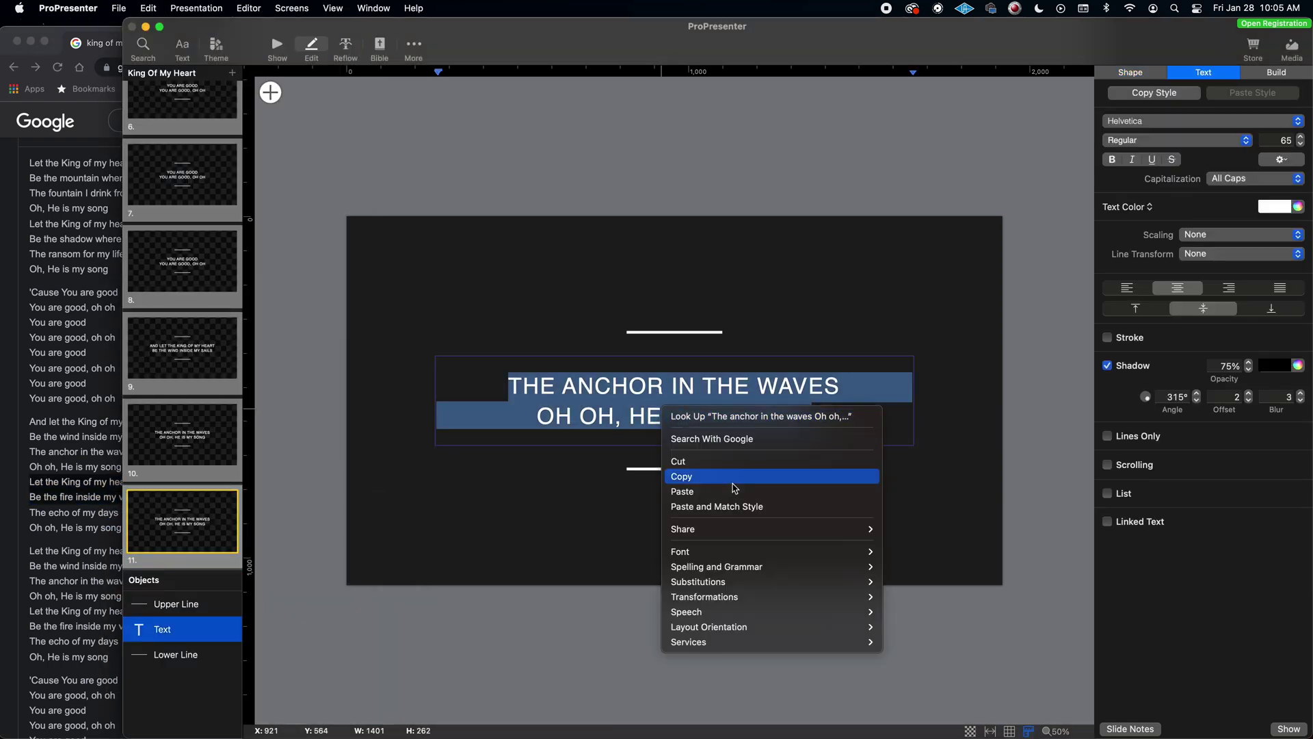
left_click(742, 506)
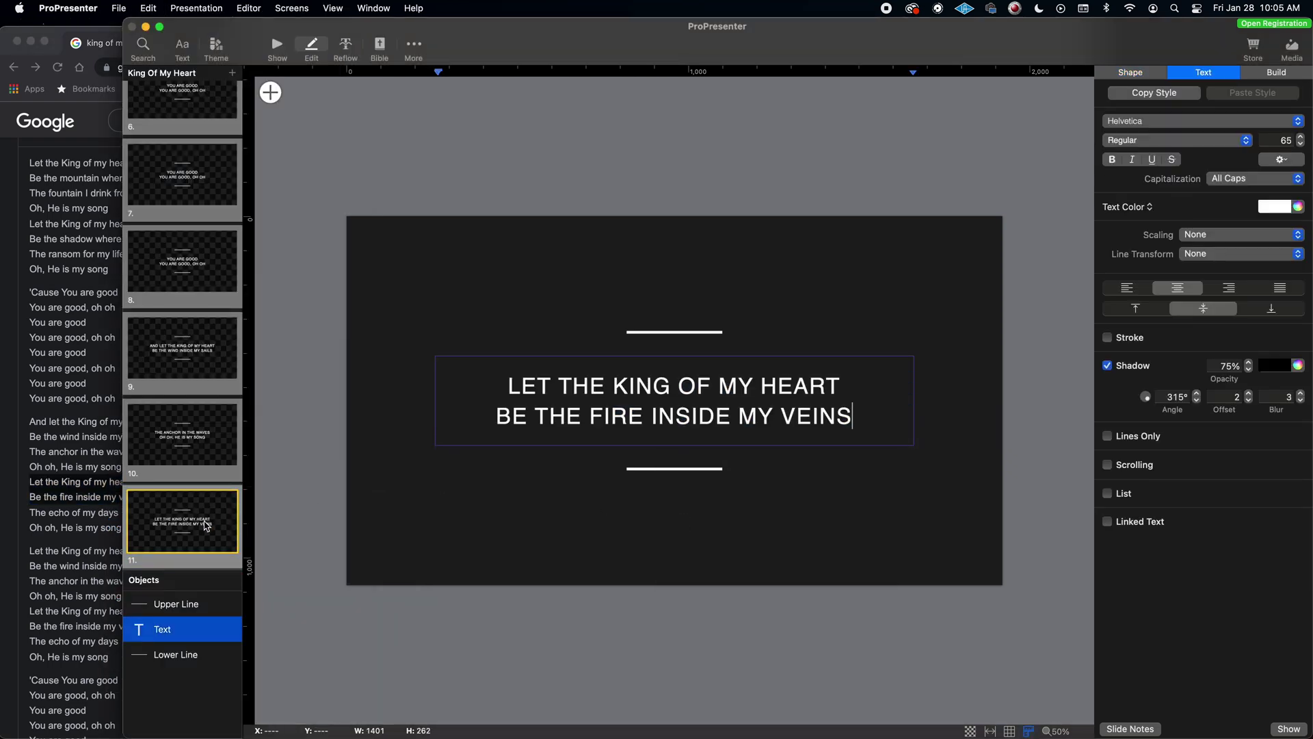
- Duplicate slide 11 and select all the text on the copy, slide 12, for replacement
right_click(169, 515)
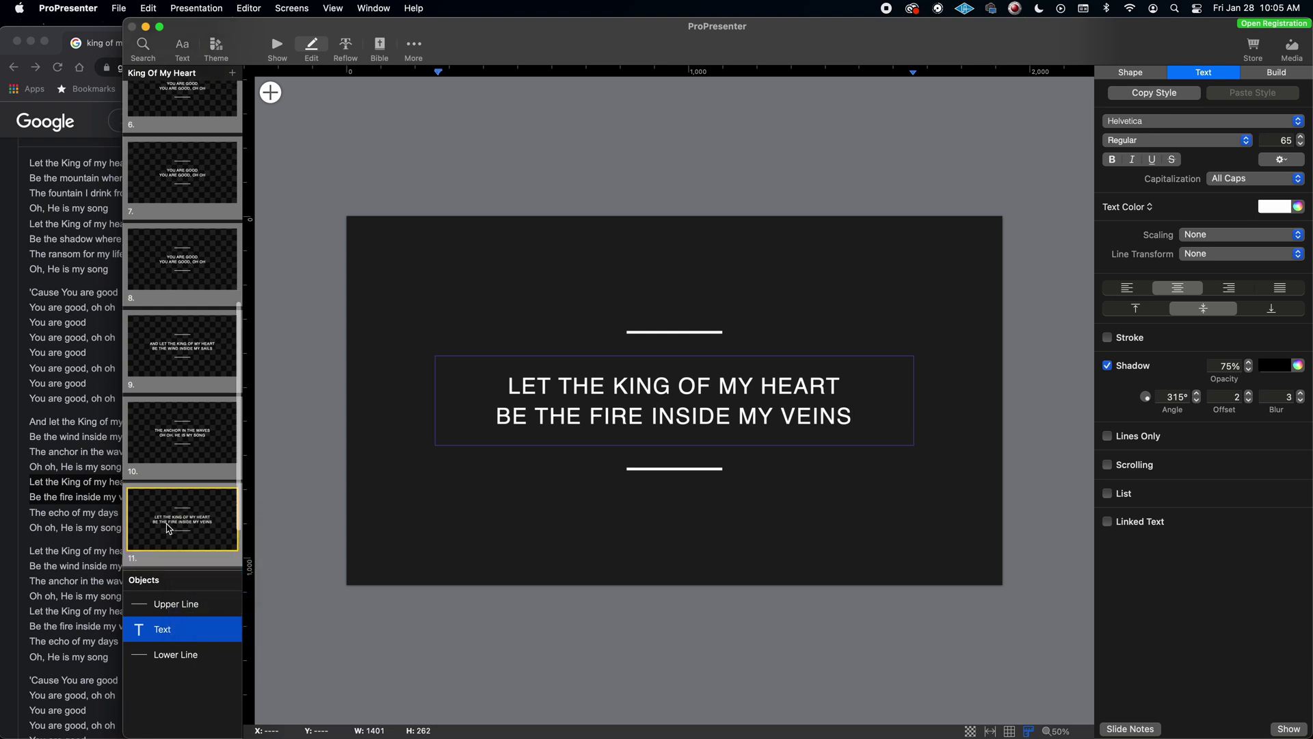
right_click(169, 531)
left_click(691, 441)
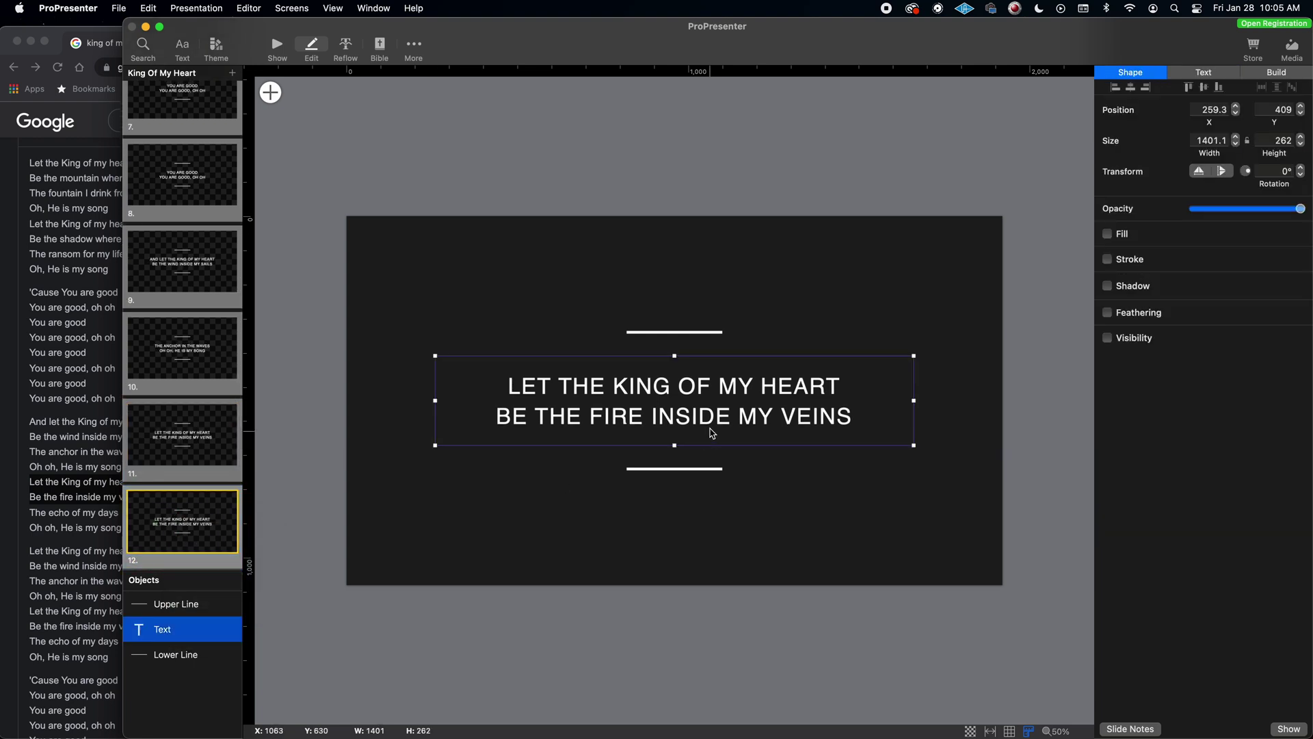
double_click(711, 425)
triple_click(749, 414)
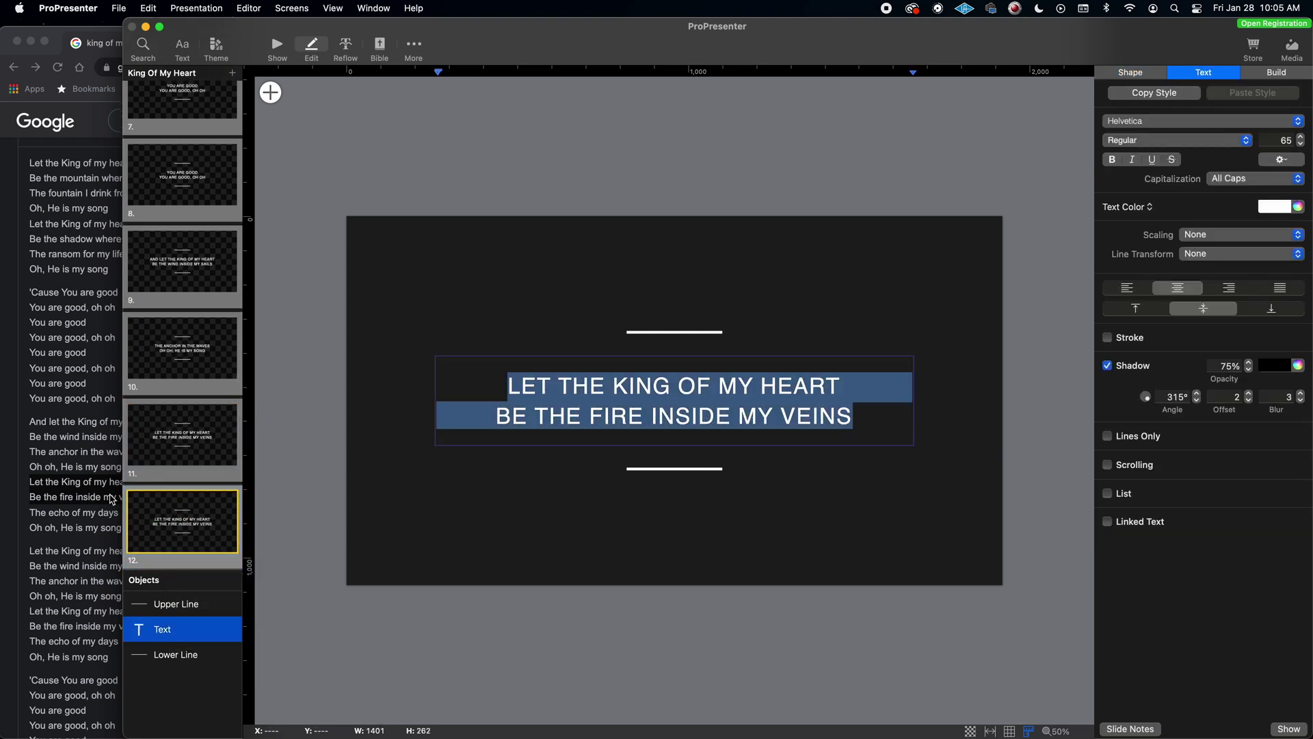
- Replace slide 12's text with "The echo of my days / Oh oh, He is my song" from the Chrome lyrics, matching the style
left_click(128, 510)
left_click_drag(125, 532, 26, 520)
right_click(82, 526)
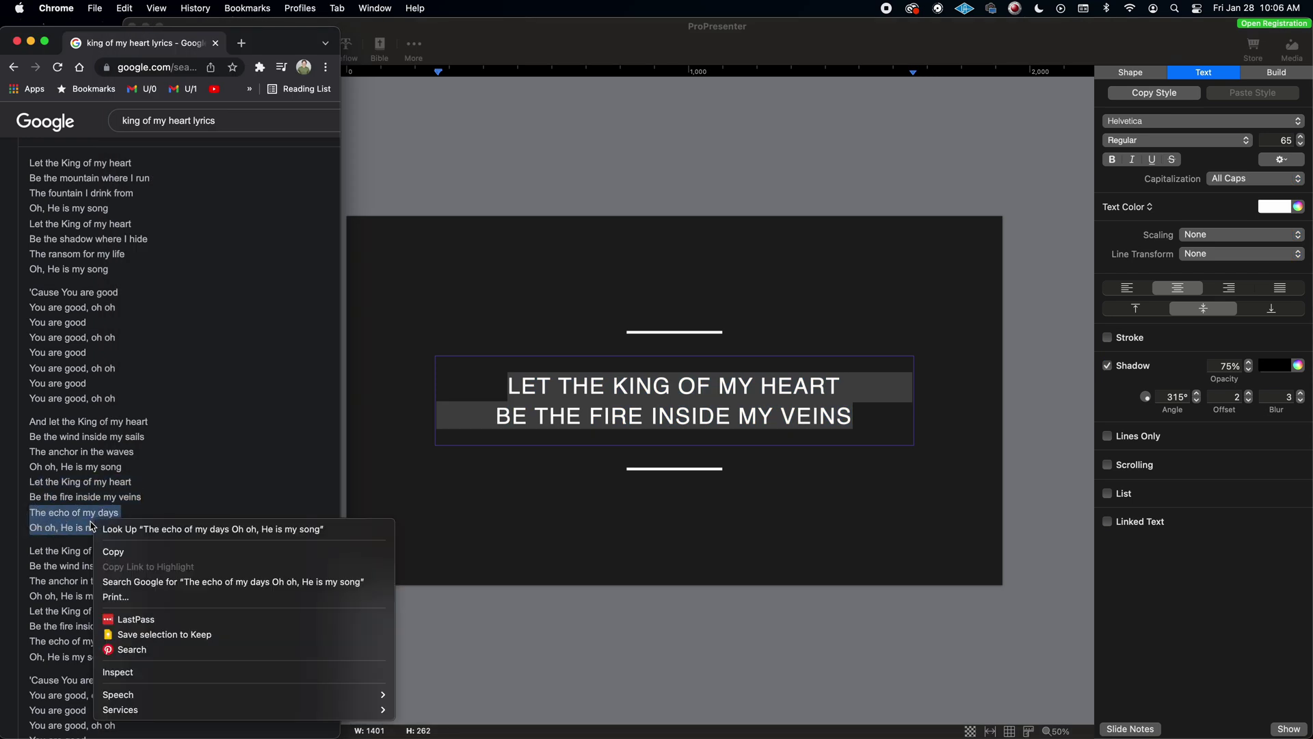
left_click(147, 556)
left_click(670, 402)
right_click(621, 409)
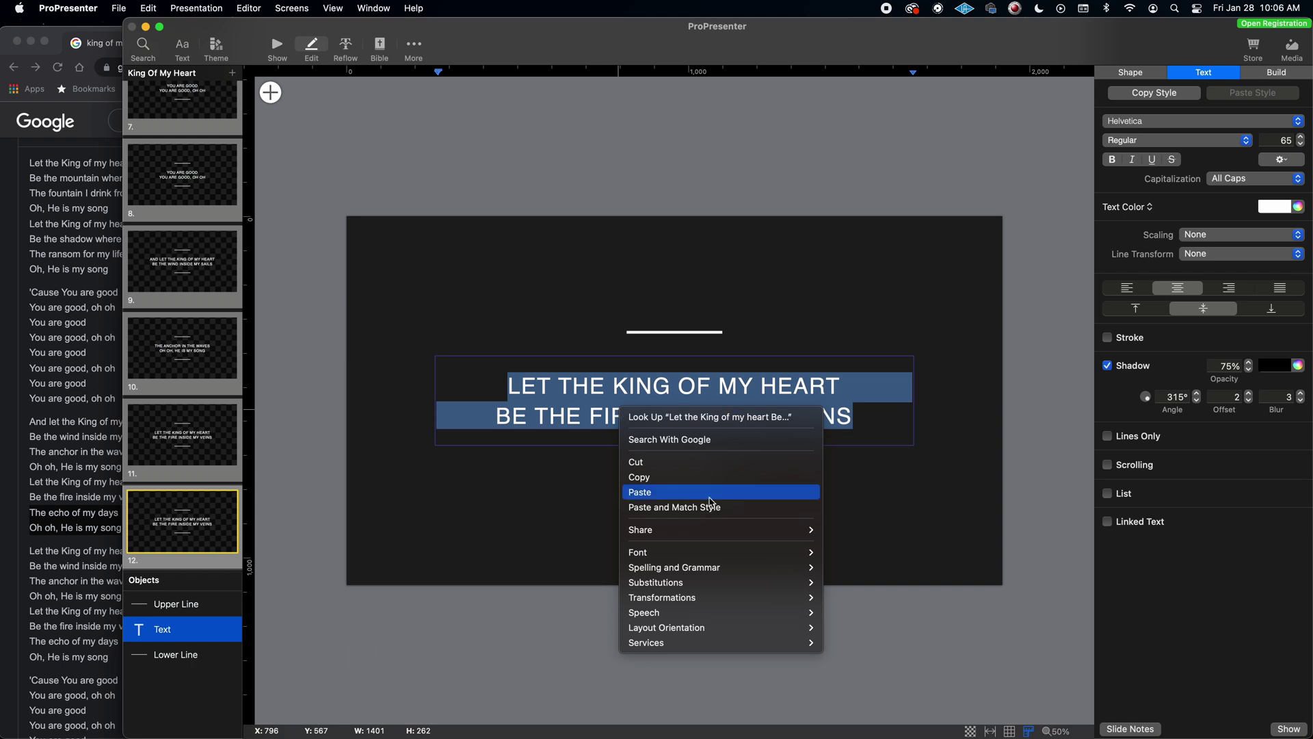
left_click(674, 508)
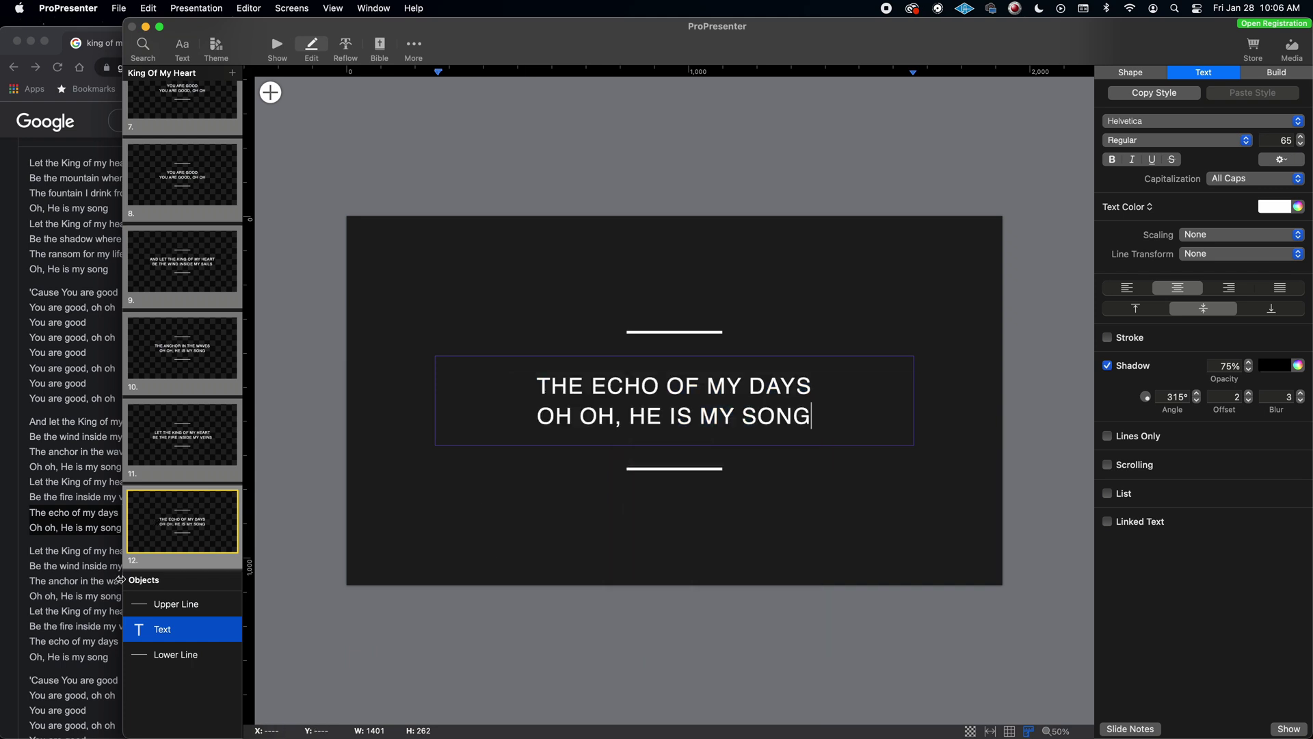
- Read through the remaining lyrics in Chrome against the existing slides to find the next section that needs a slide
scroll(99, 462, "down", 3)
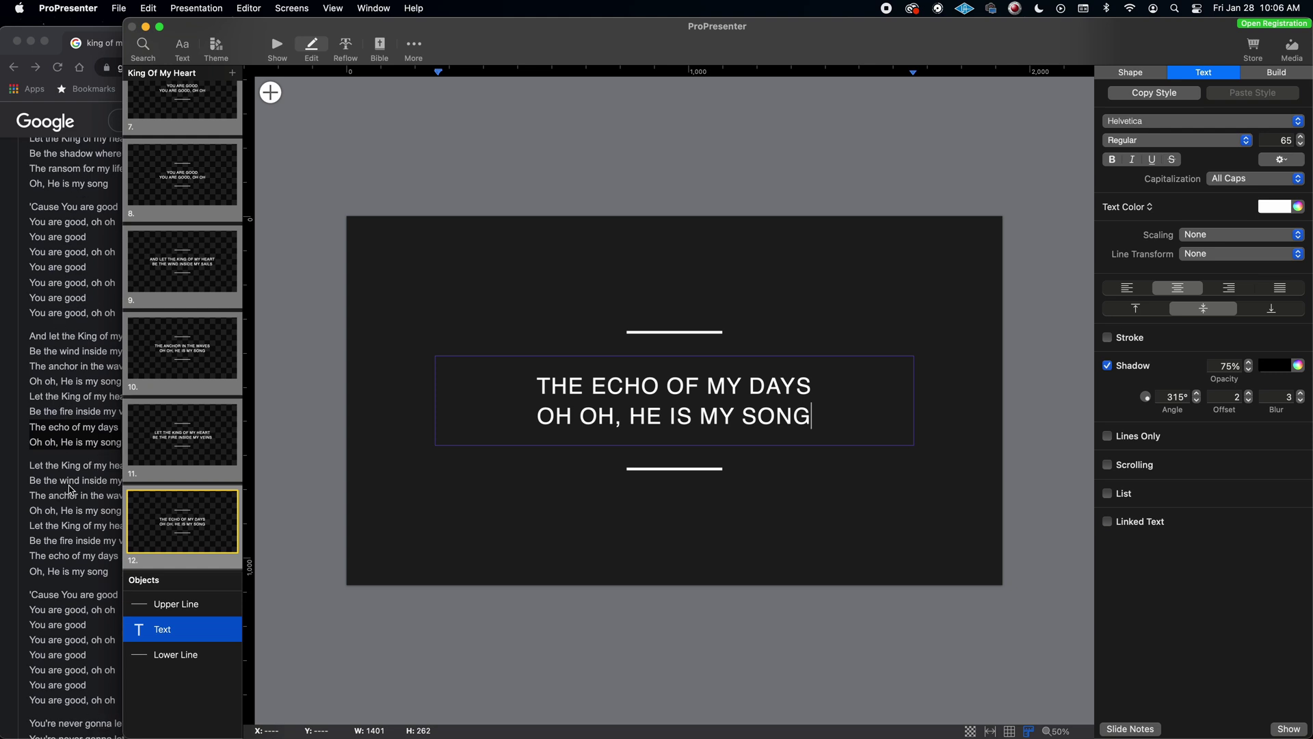
key("super+Tab")
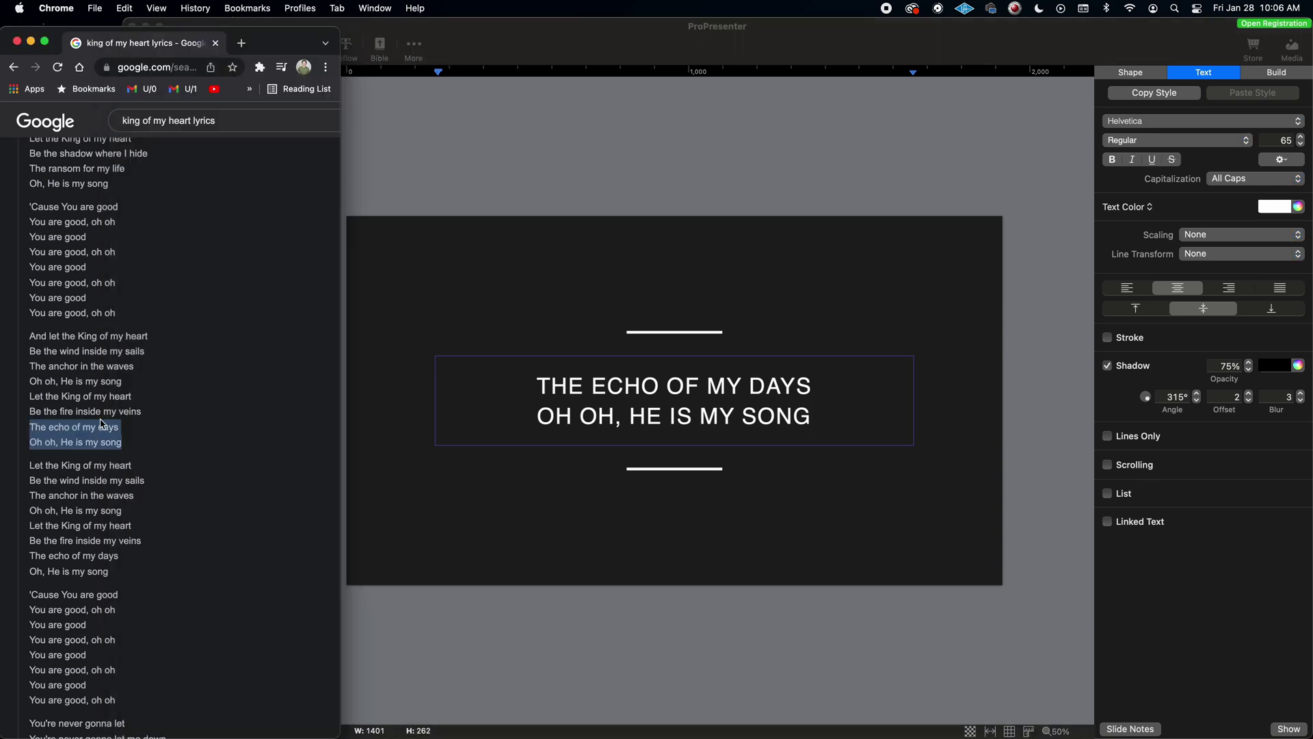
left_click(434, 528)
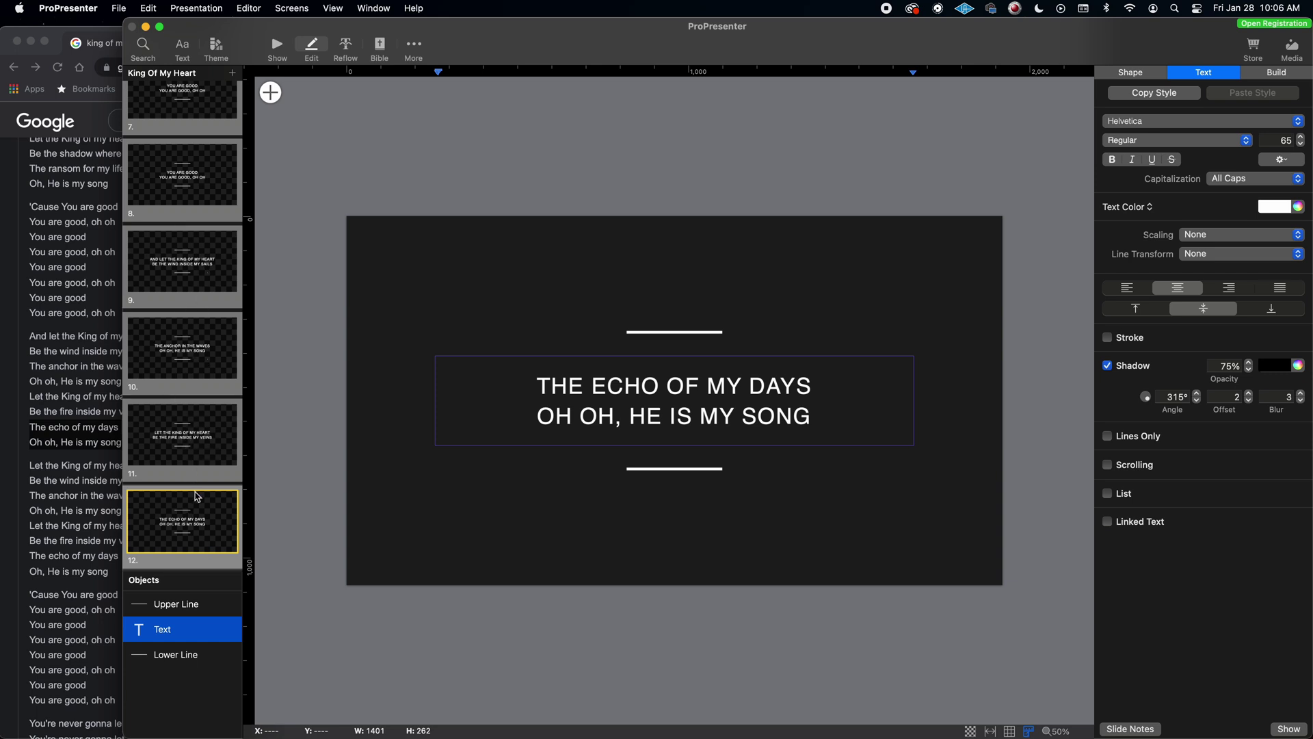
left_click(210, 560)
scroll(94, 558, "down", 2)
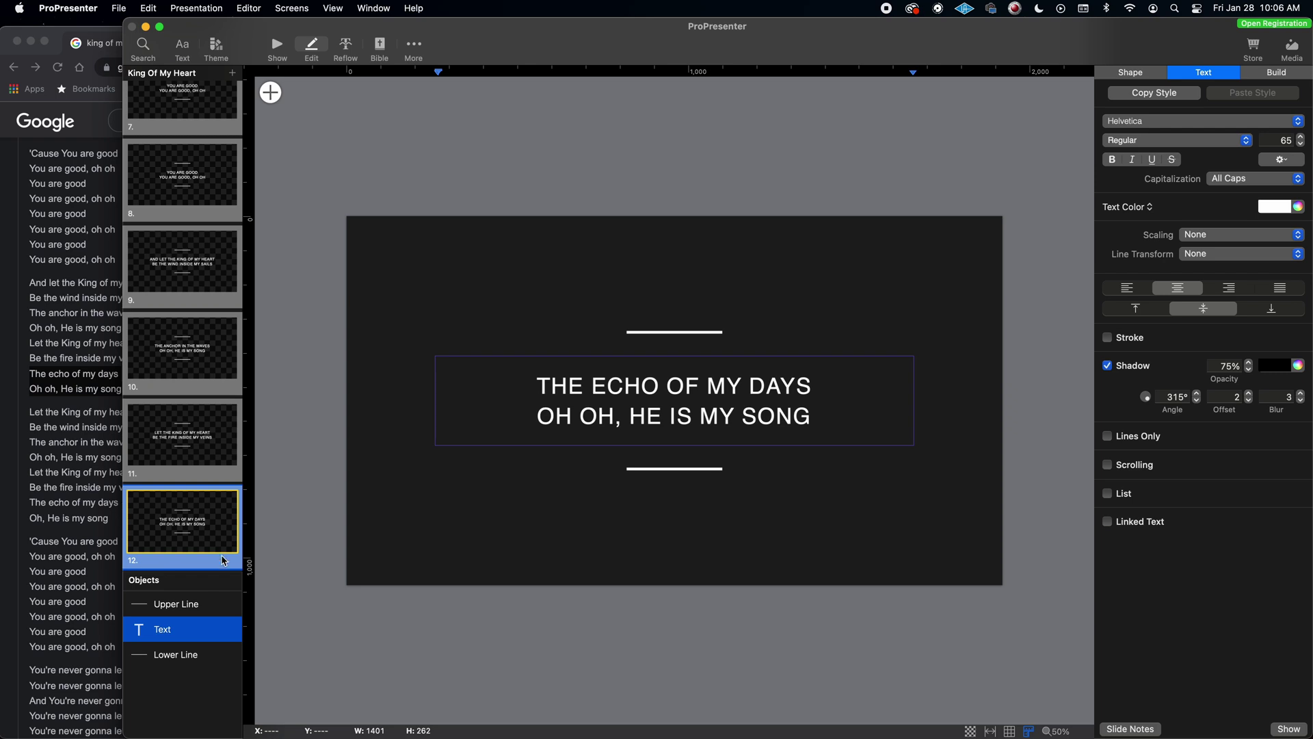
scroll(185, 462, "up", 1)
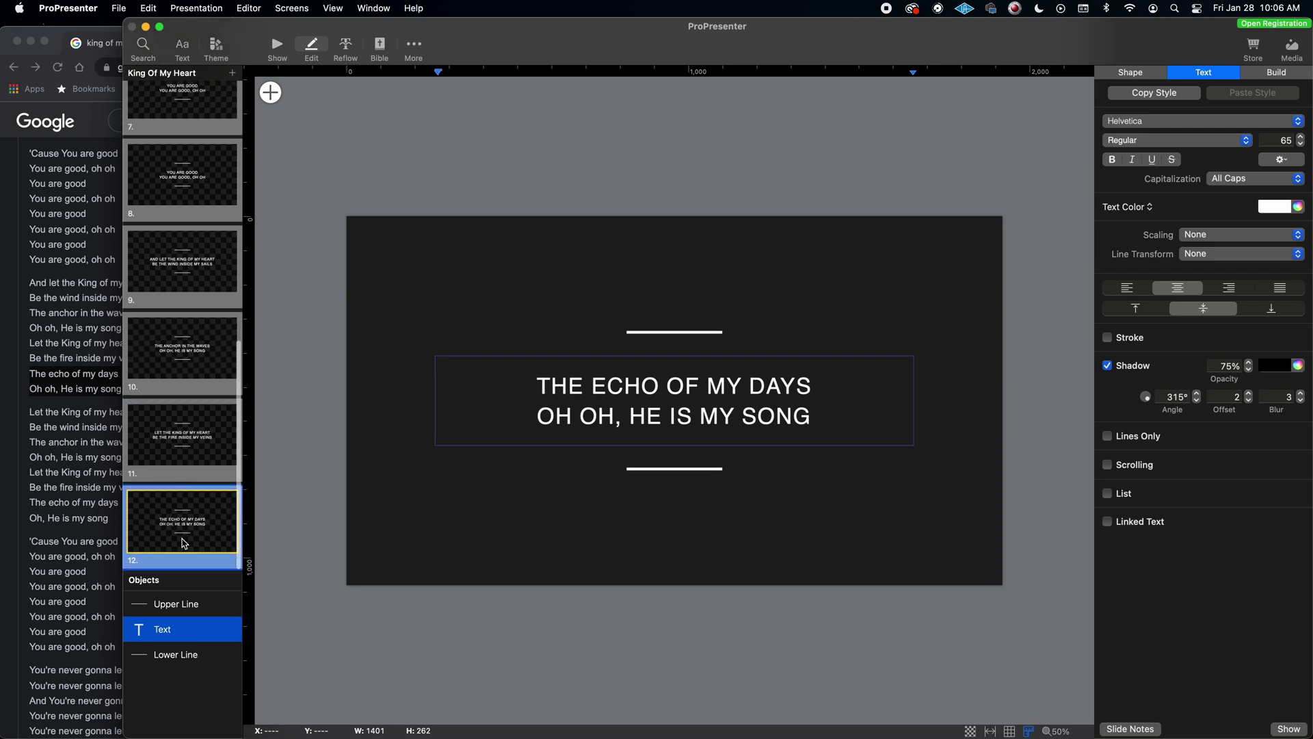
scroll(81, 510, "down", 2)
left_click_drag(30, 337, 88, 365)
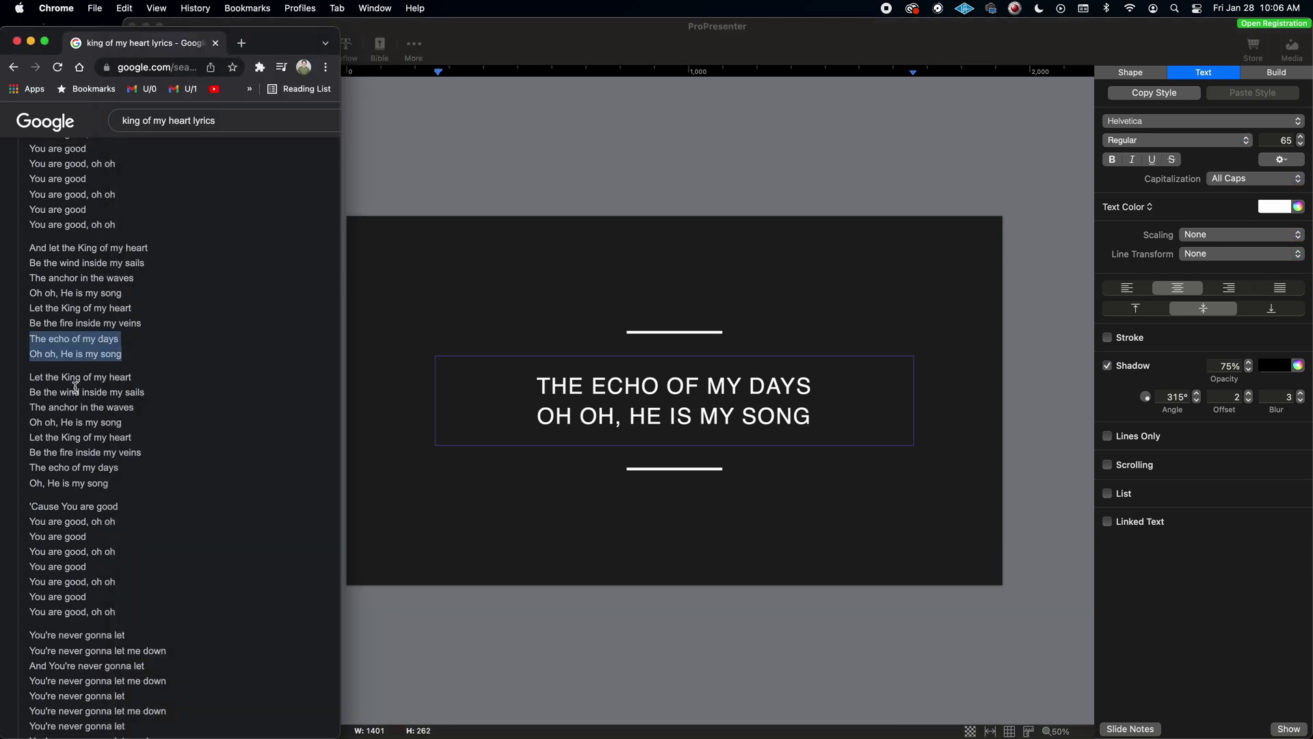
scroll(81, 435, "down", 4)
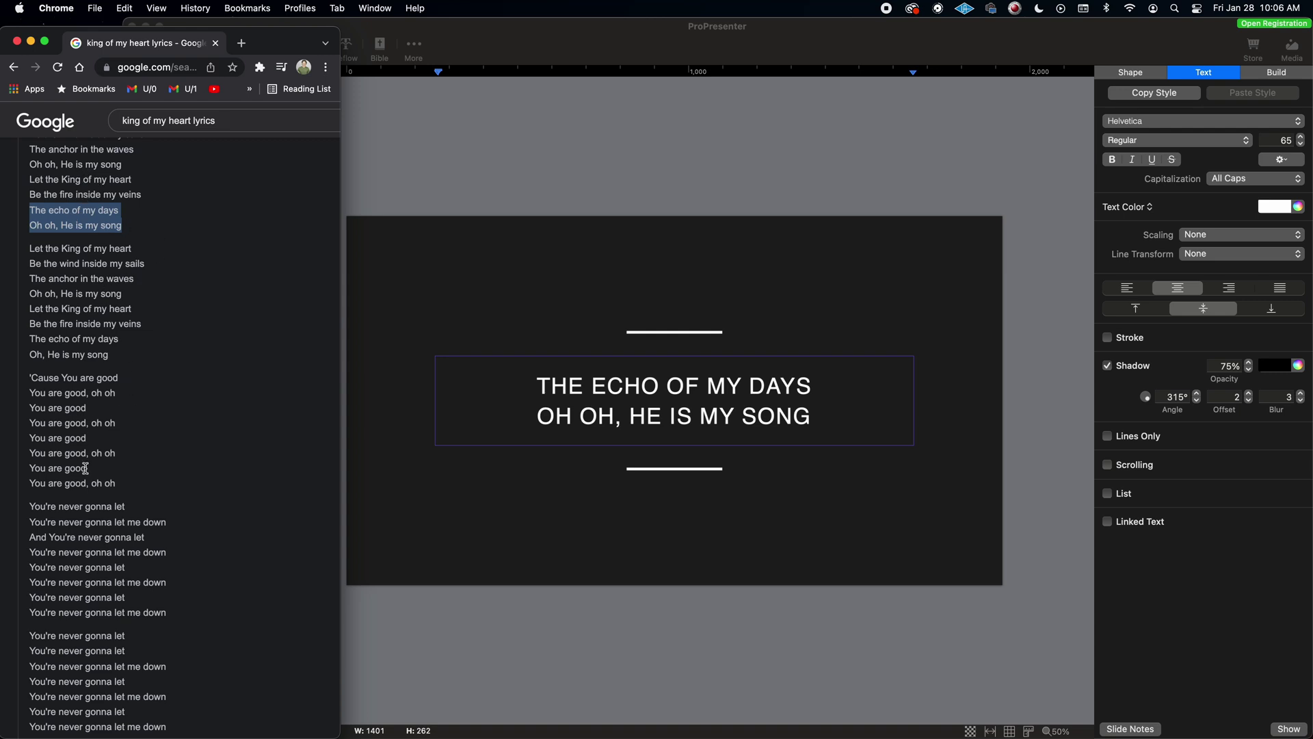
left_click(492, 404)
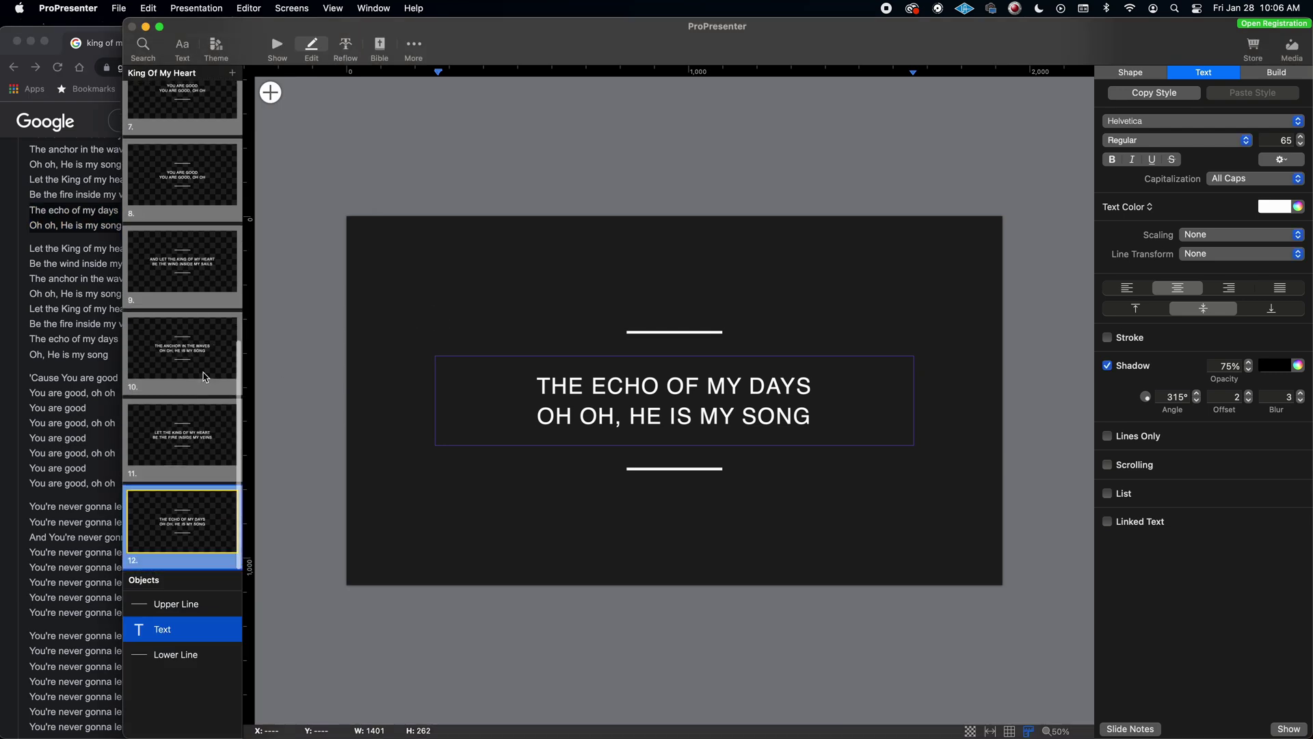
left_click(106, 479)
scroll(133, 547, "down", 5)
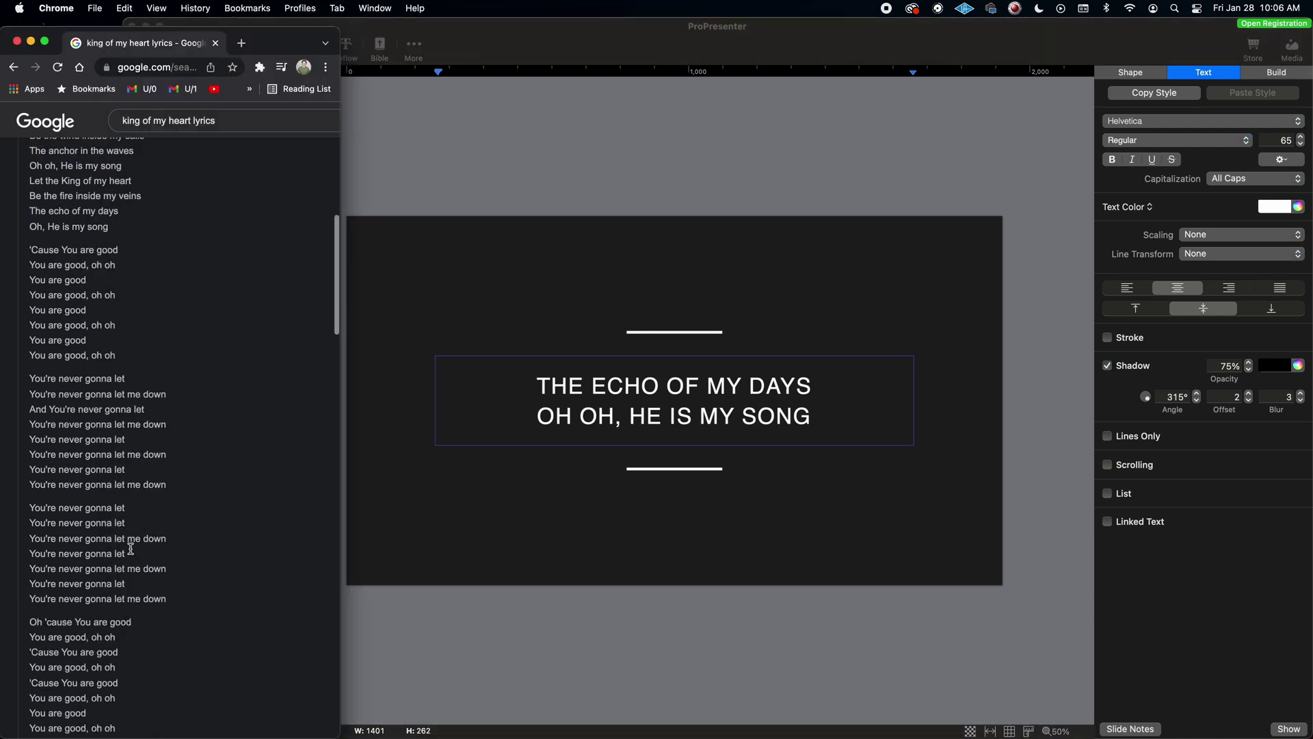
scroll(132, 548, "down", 1)
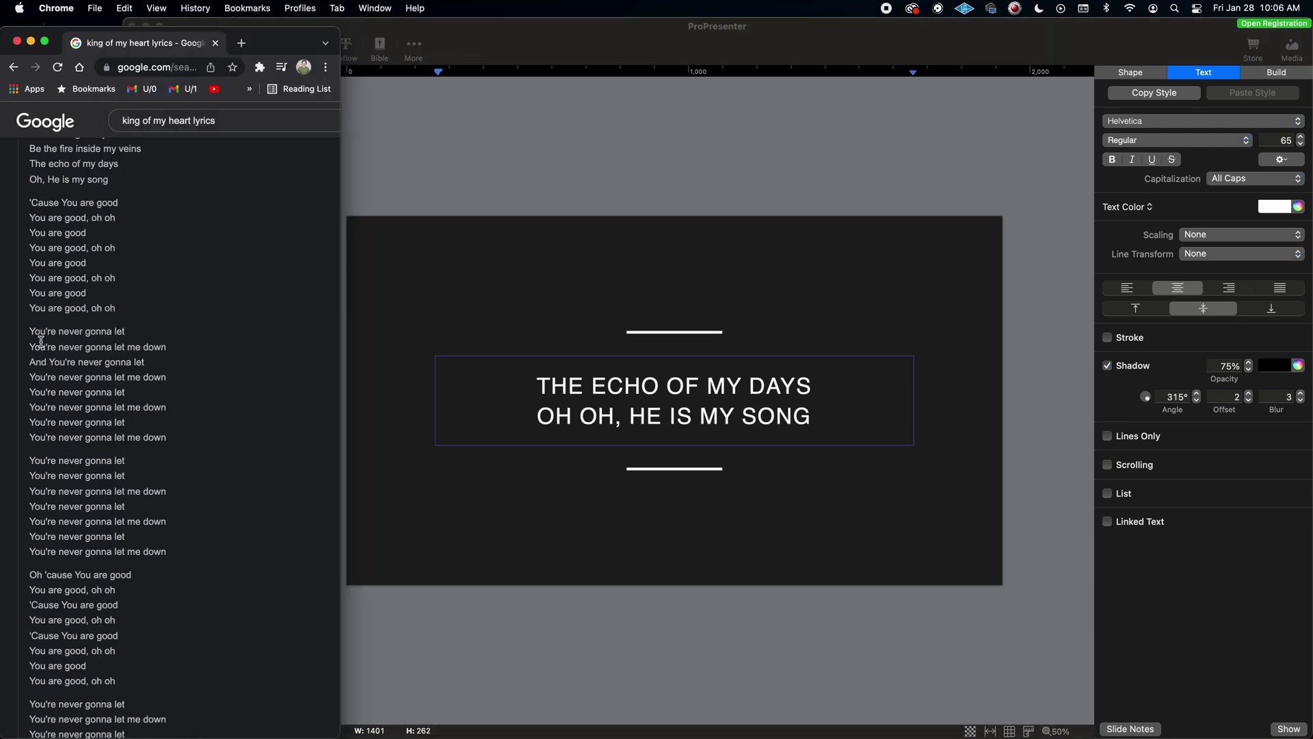
- Return to ProPresenter, duplicate slide 12 and select all the text on the copy, slide 13
left_click(440, 282)
right_click(190, 528)
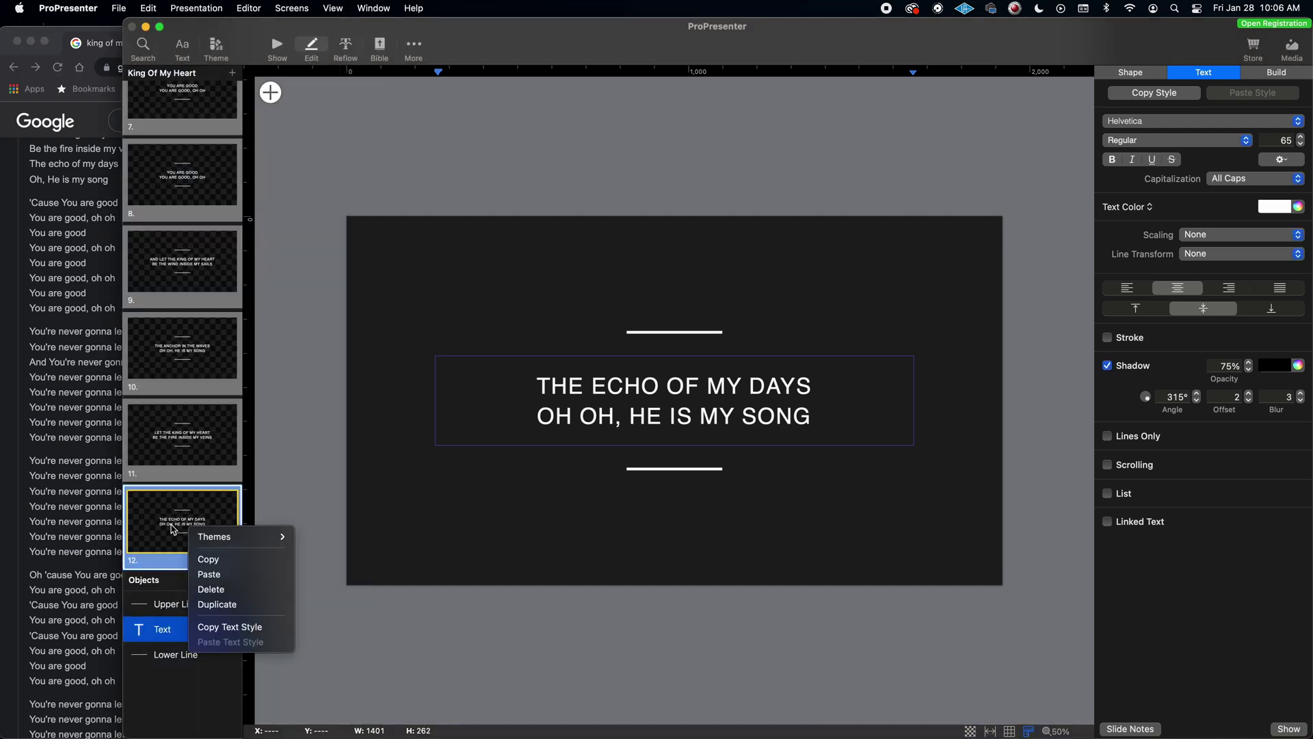
left_click(239, 609)
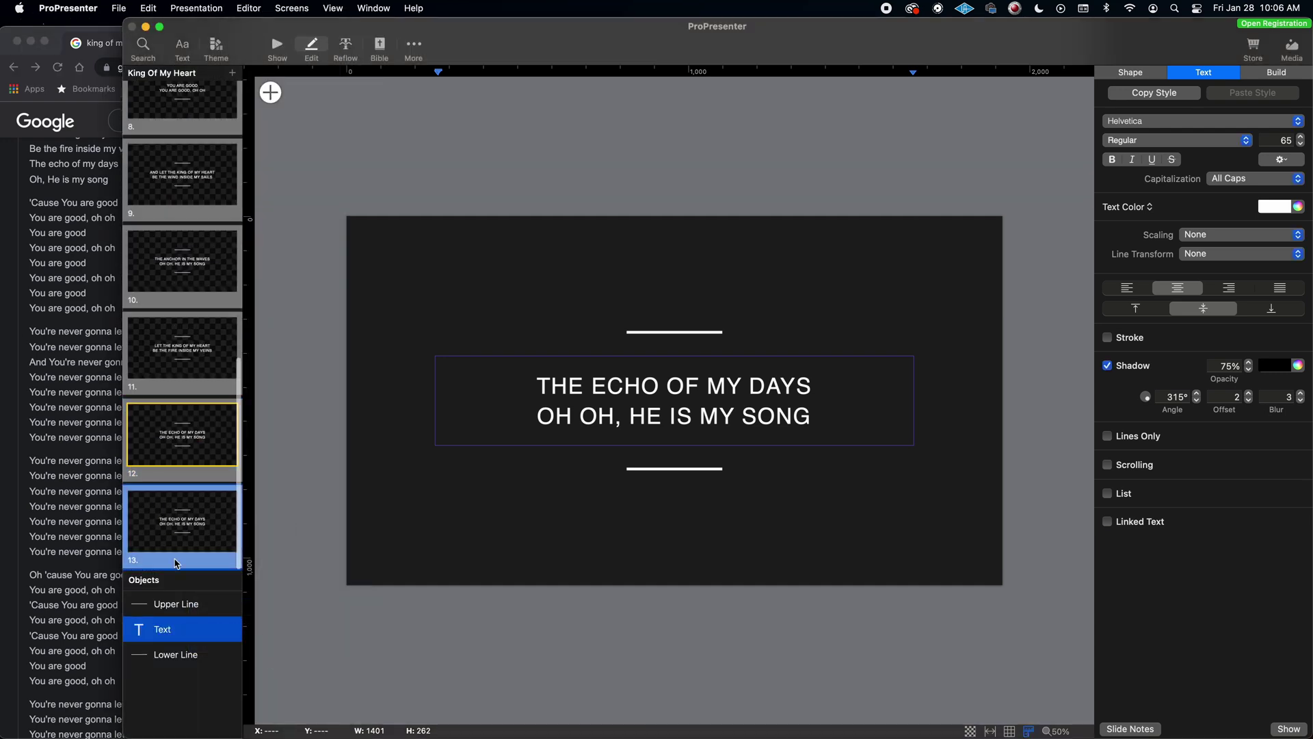
left_click(685, 422)
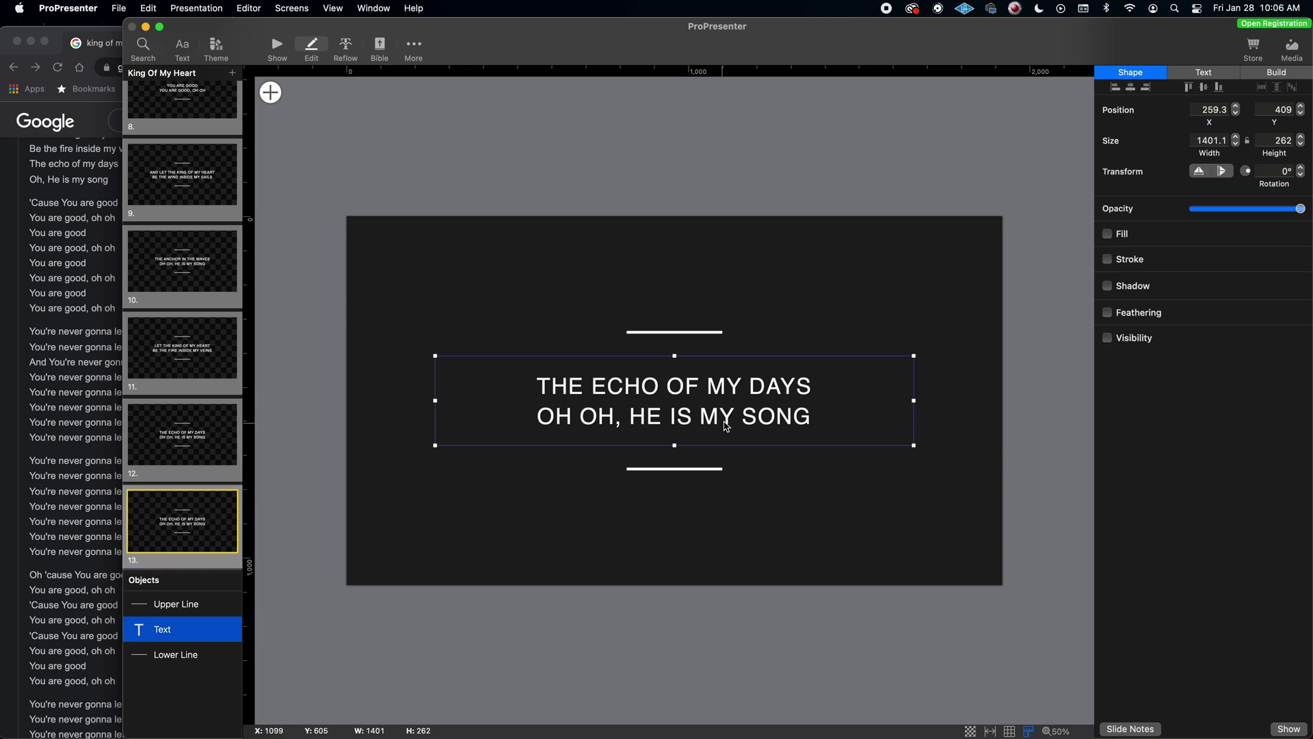
left_click(727, 426)
key("super+a")
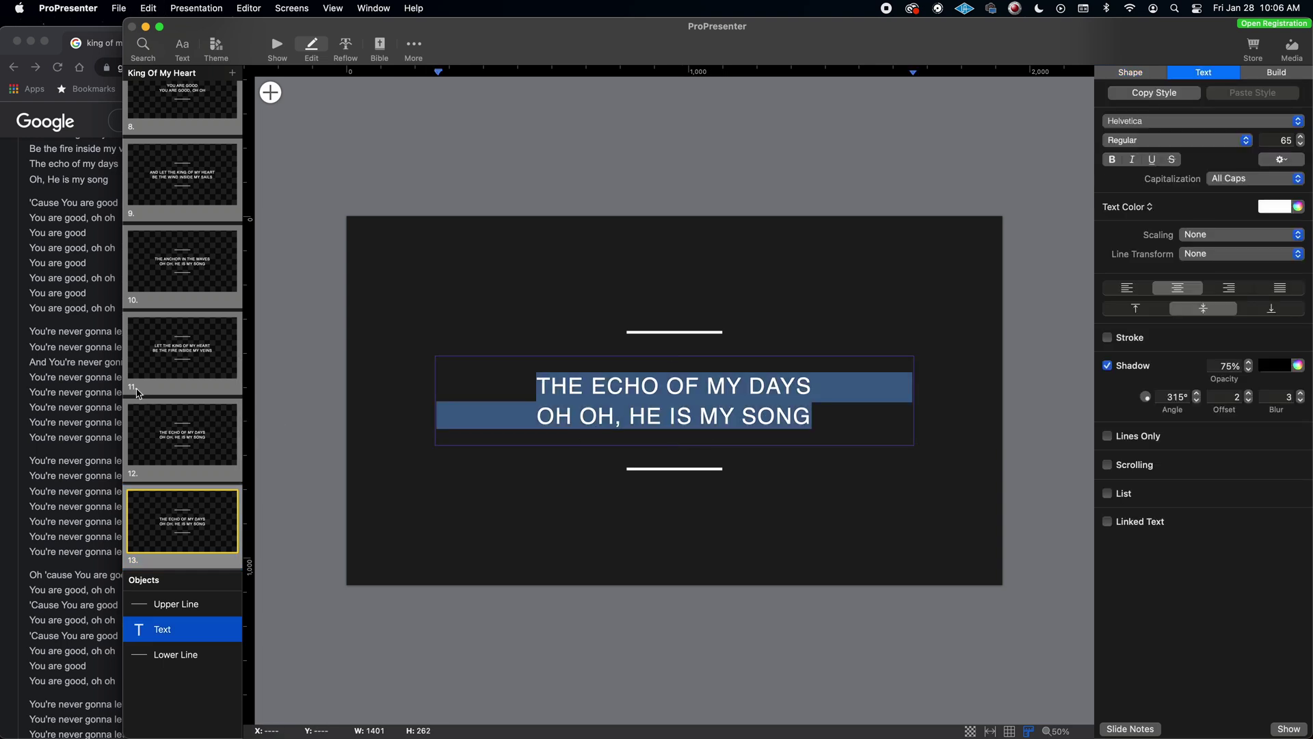
- Replace slide 13's text with "You're never gonna let / You're never gonna let me down" from the Chrome lyrics, matching the style
left_click(140, 394)
left_click_drag(171, 353, 28, 329)
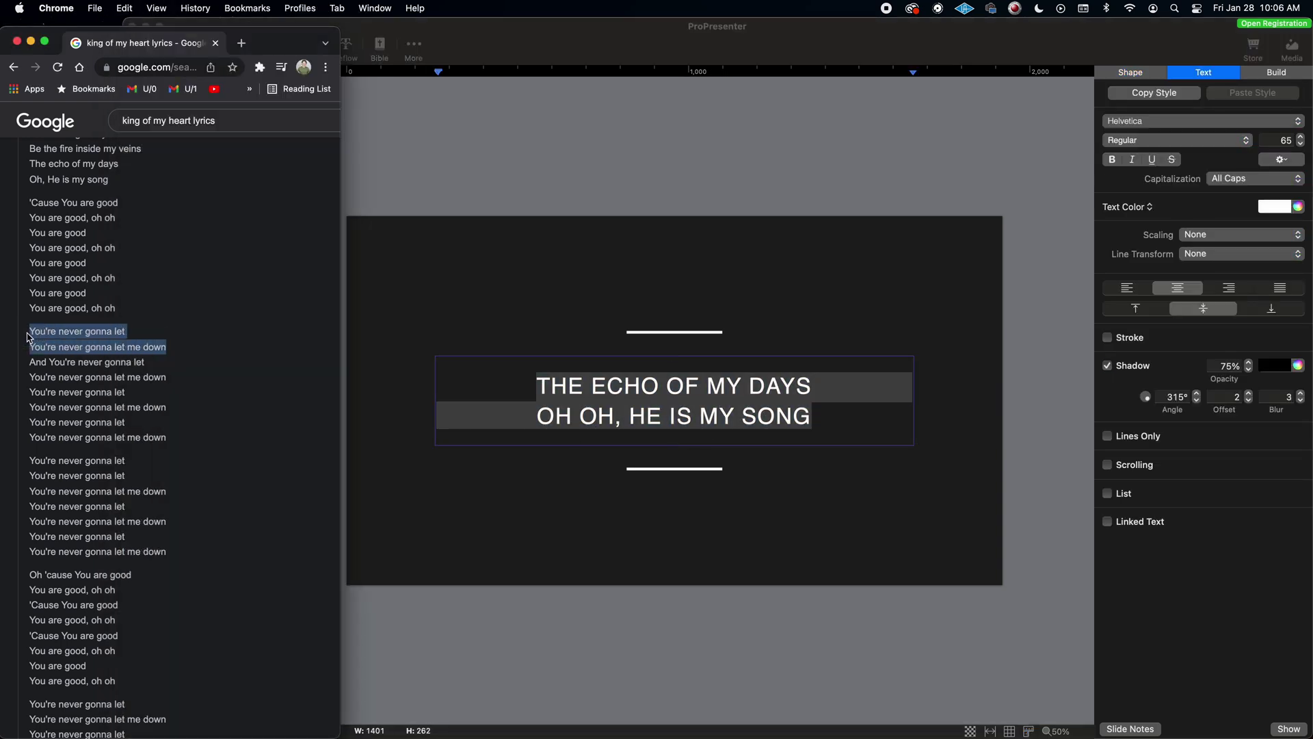
right_click(78, 337)
left_click(132, 370)
key("super+Tab")
right_click(644, 399)
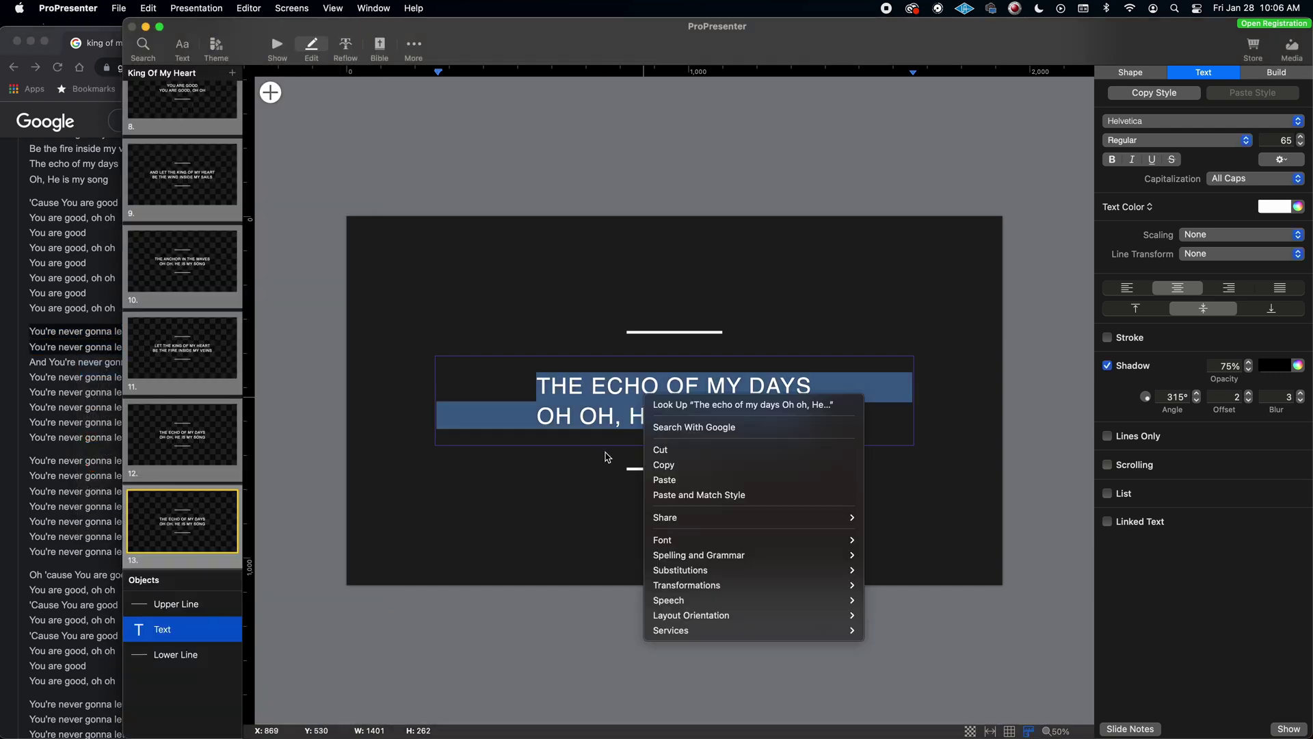
left_click(720, 500)
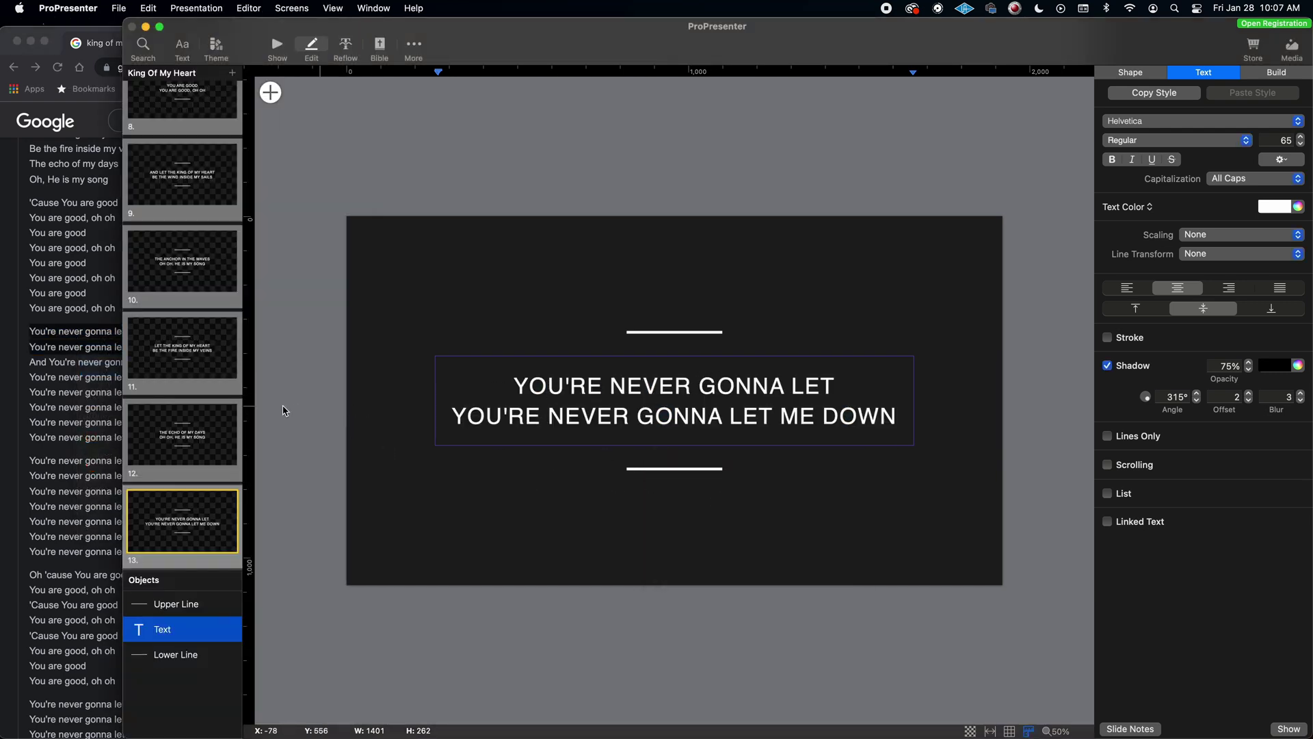
- Duplicate the "You're never gonna let" slide three times as slides 14, 15 and 16, following the repeated lines in the Chrome lyrics
right_click(185, 515)
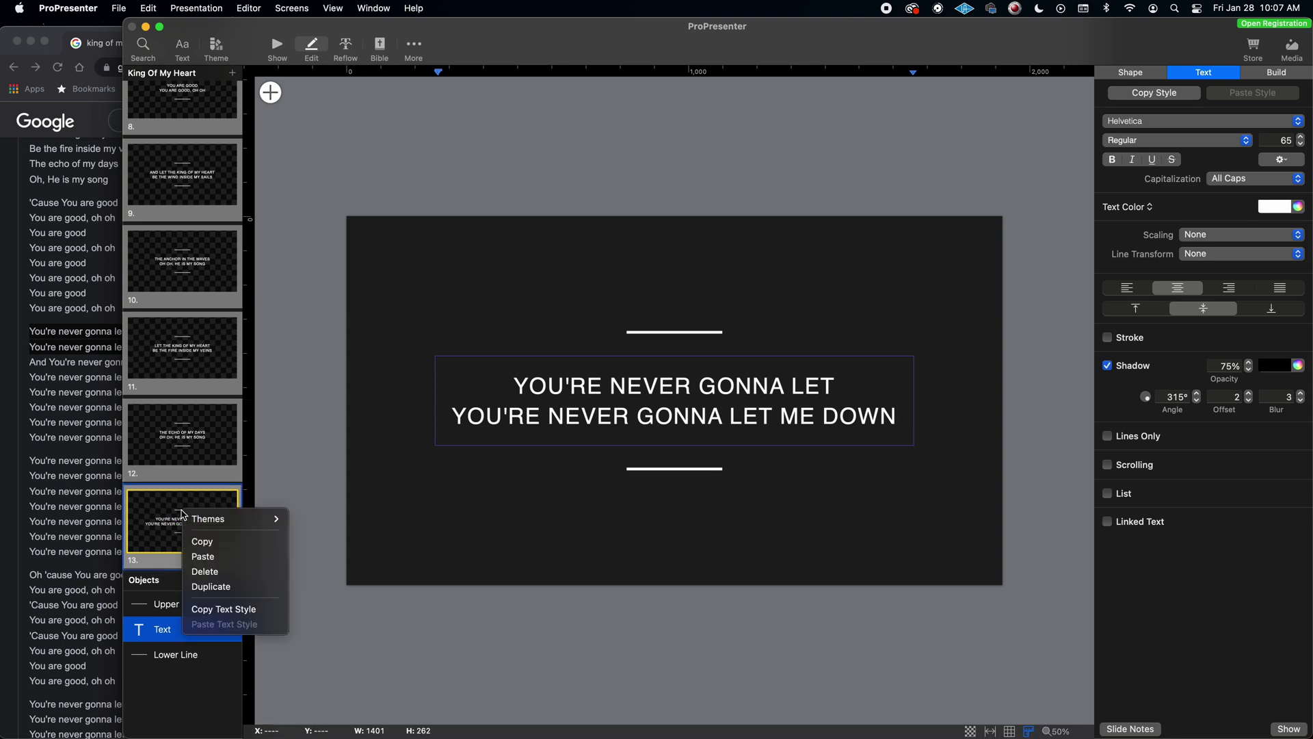
left_click(211, 587)
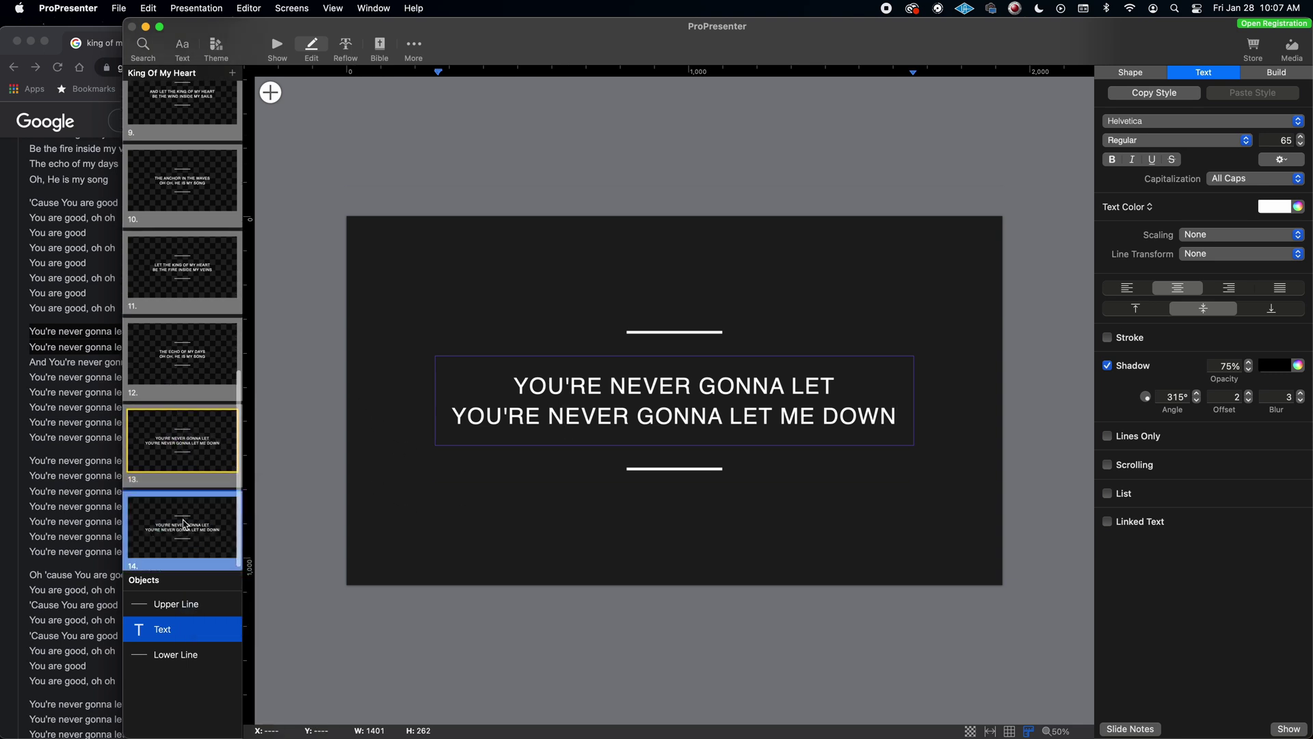
left_click(73, 413)
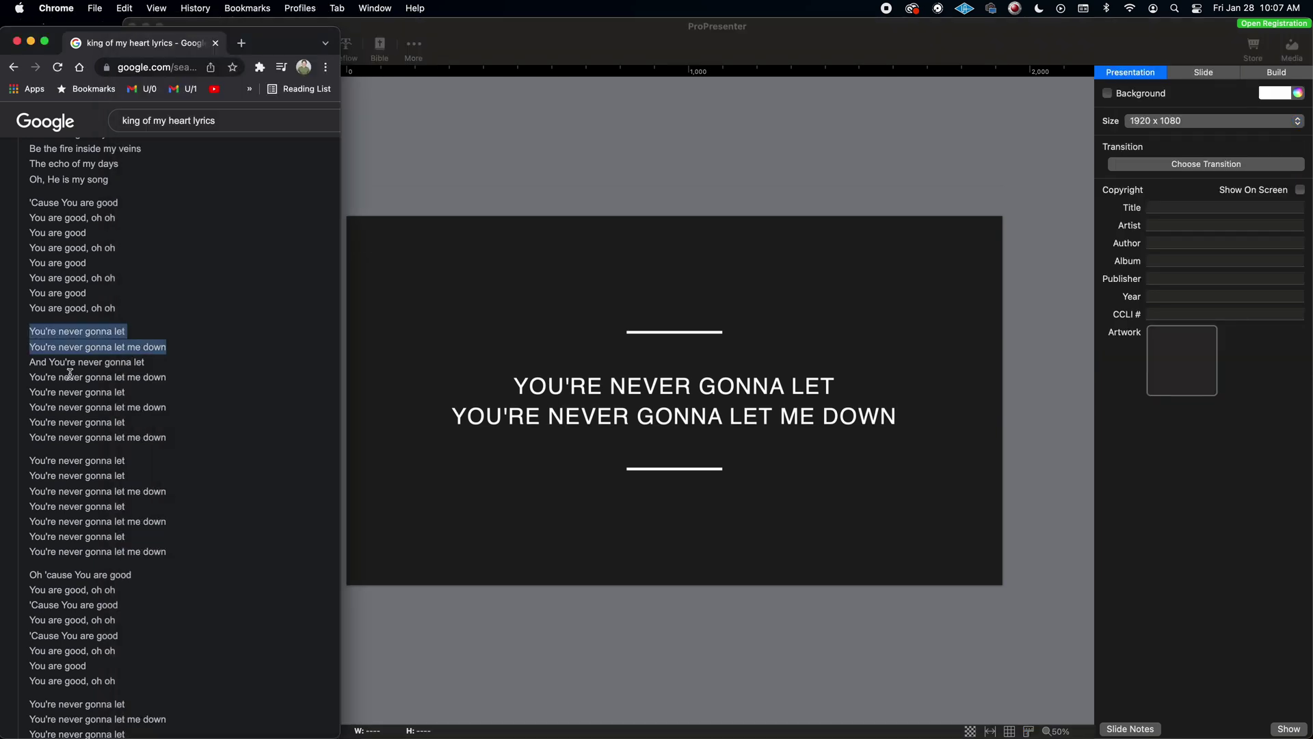
left_click(29, 364)
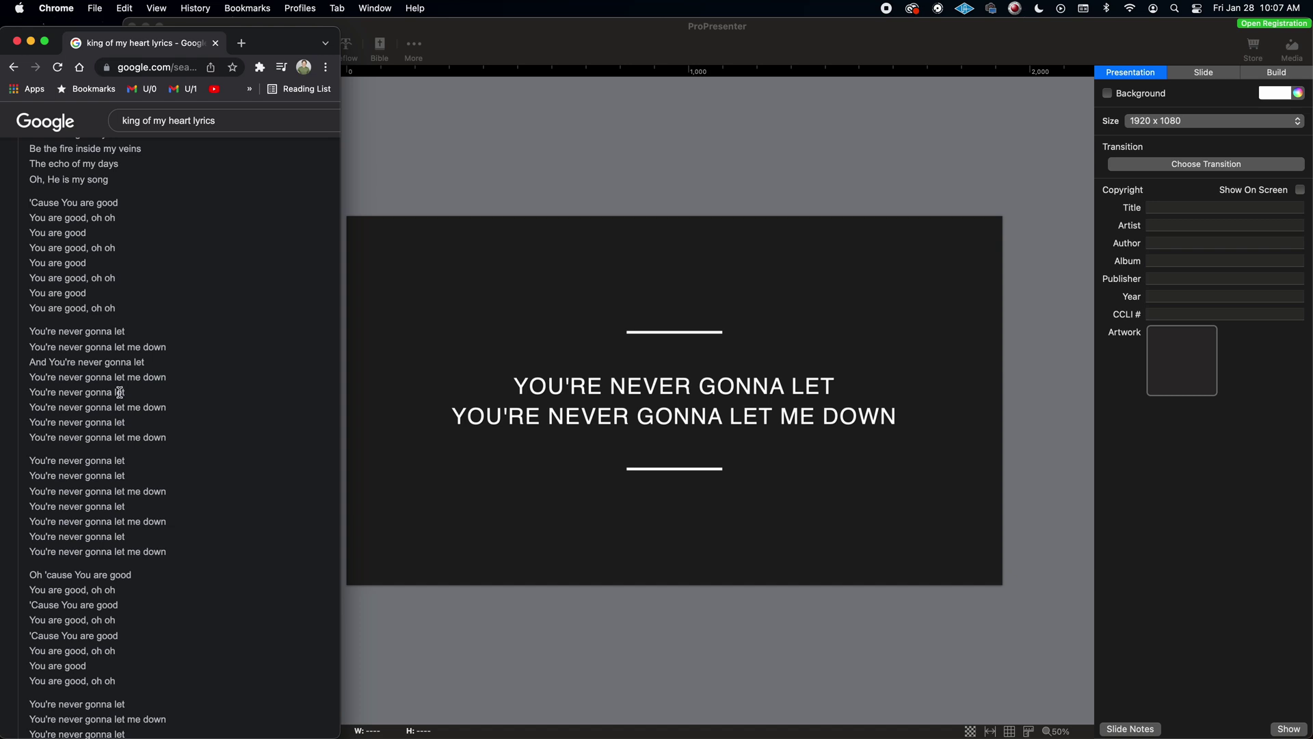
left_click(418, 320)
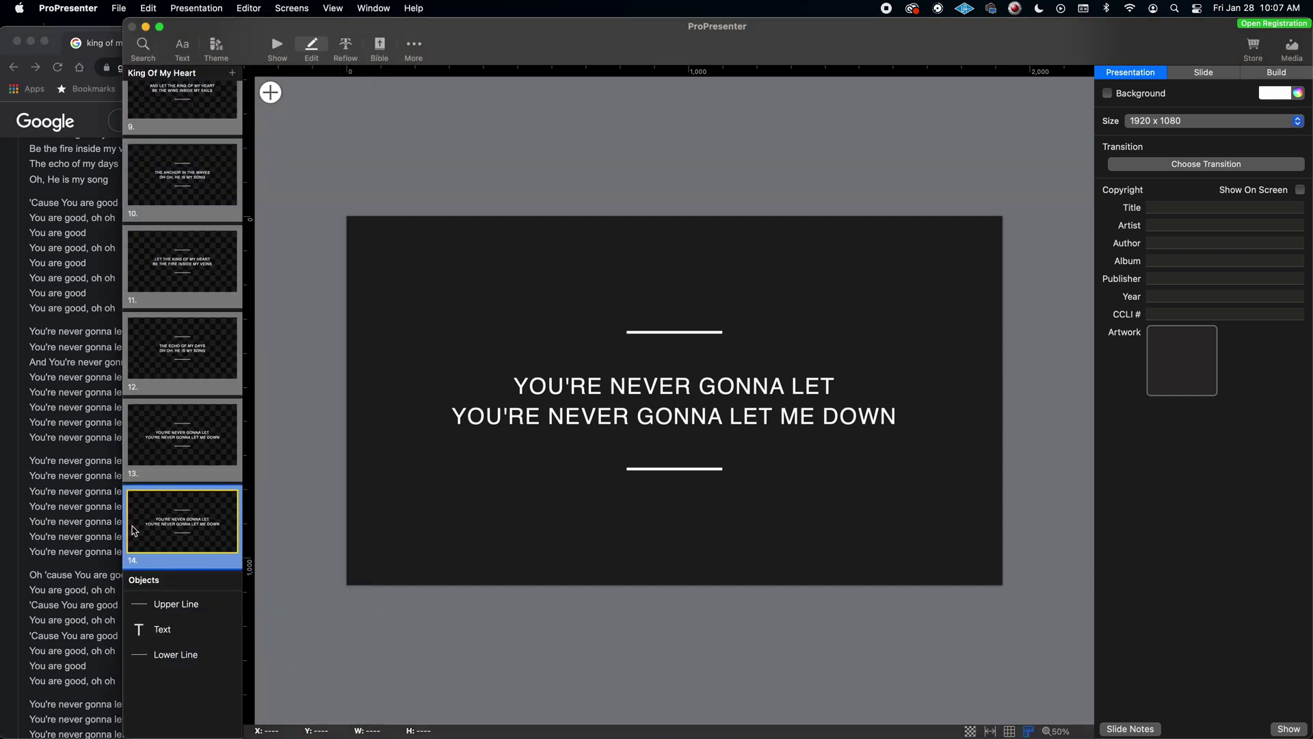
left_click(198, 455)
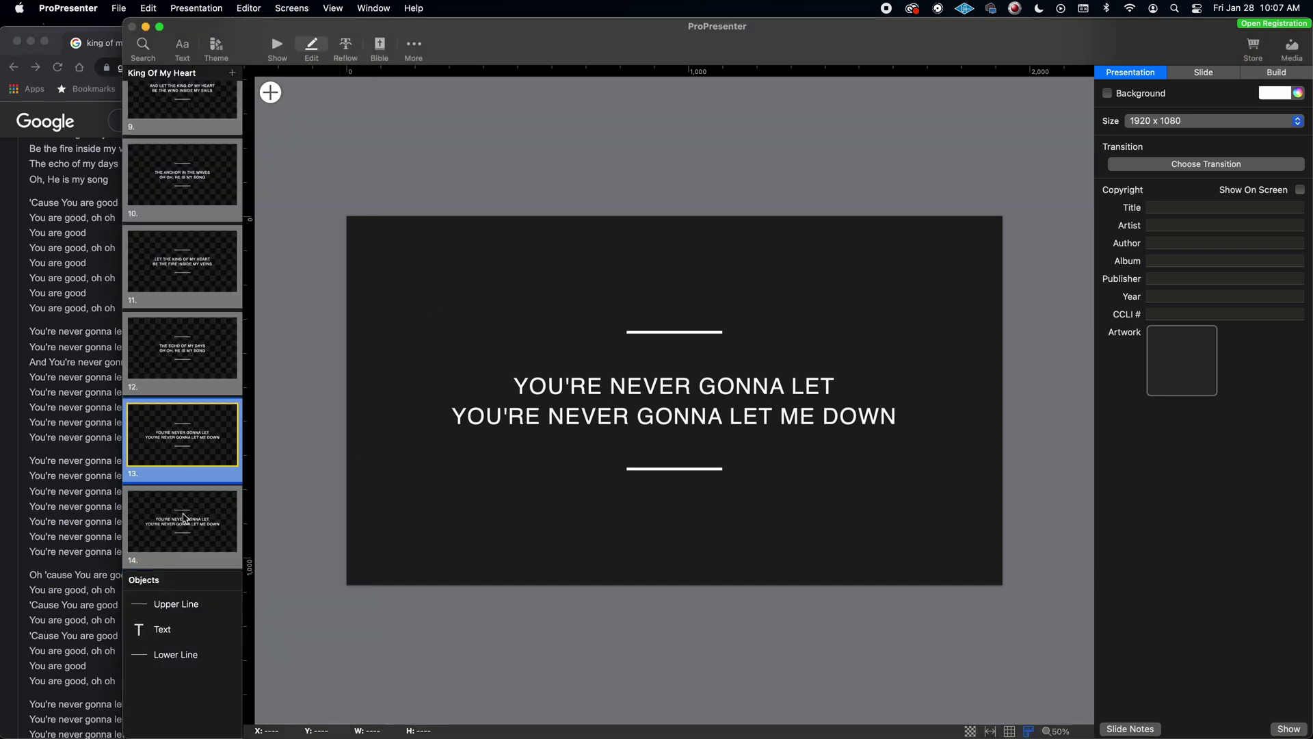
left_click(186, 520)
right_click(182, 521)
left_click(208, 596)
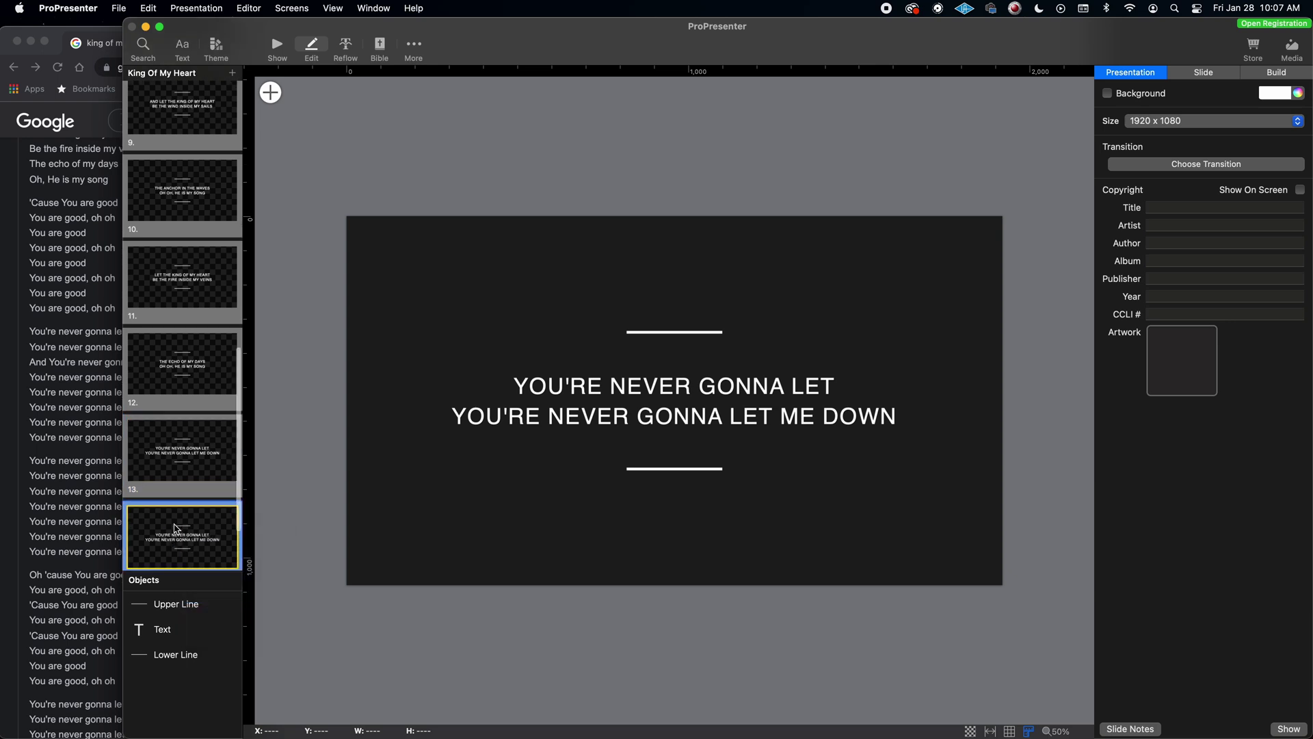
right_click(176, 529)
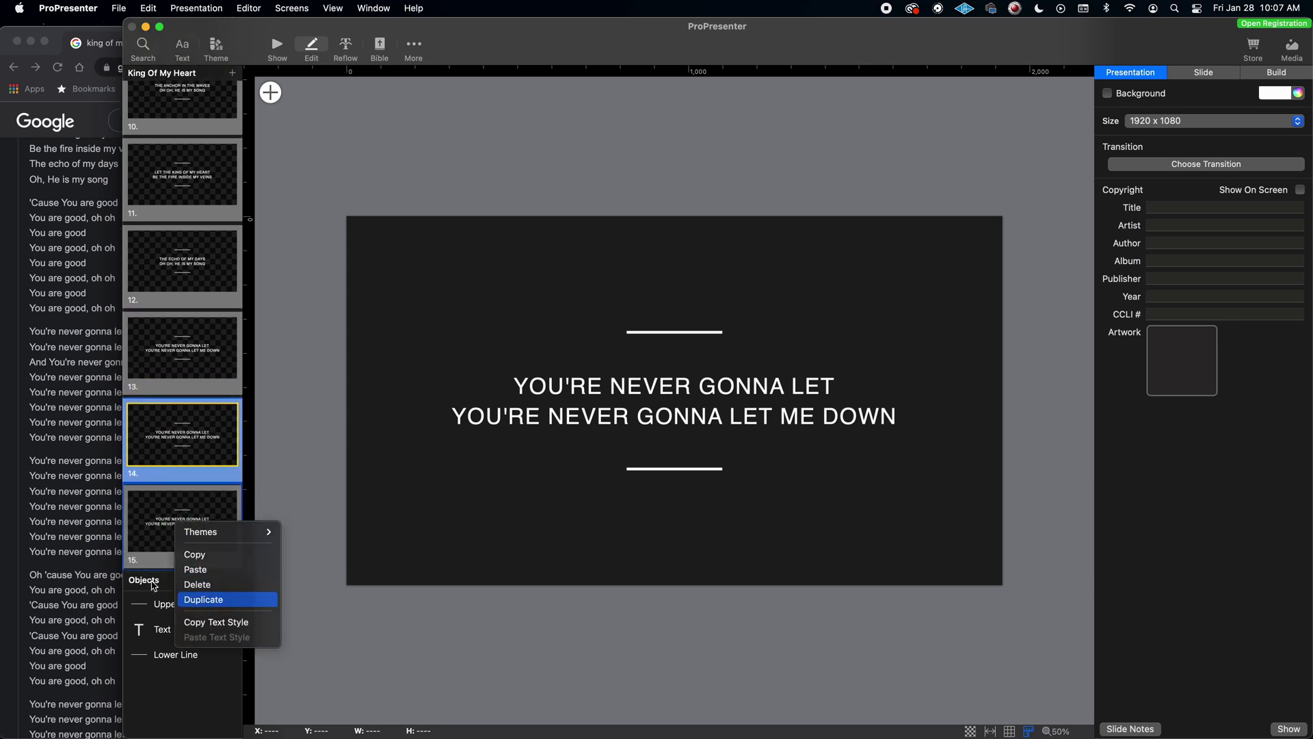
left_click(204, 599)
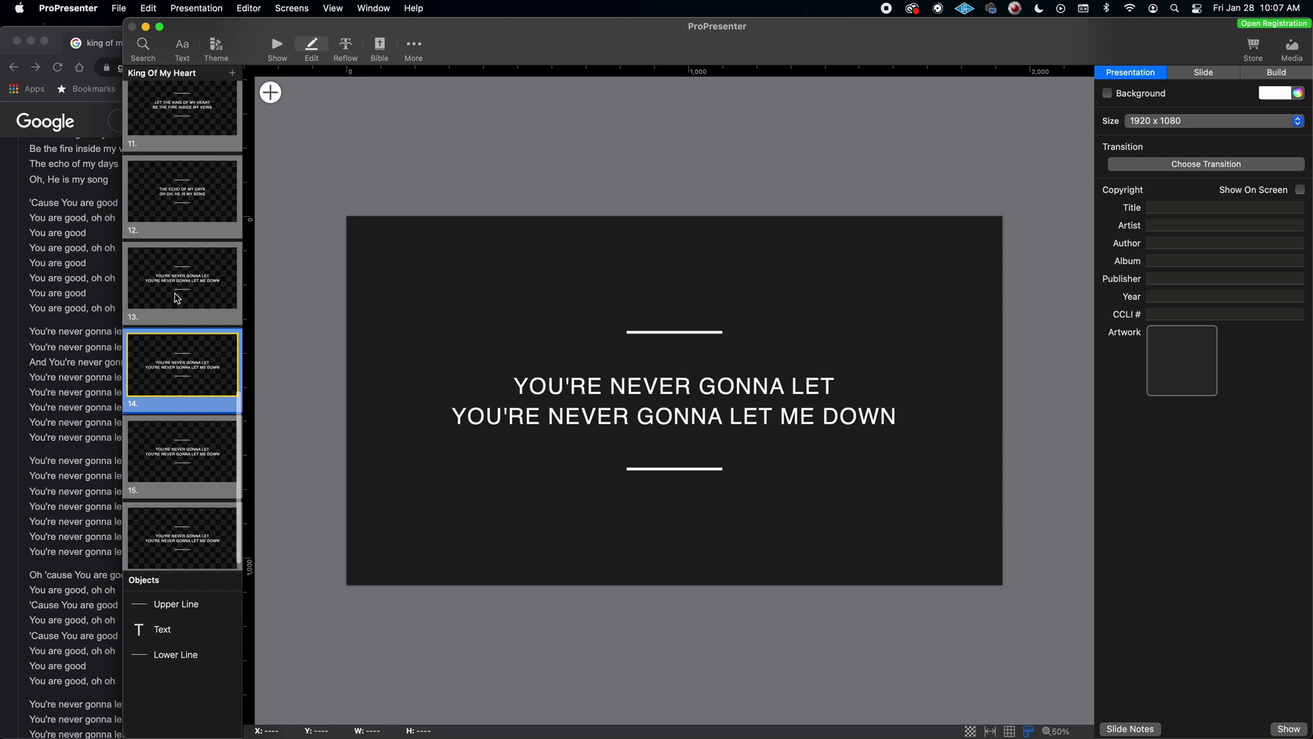
- Step through the repeated "You're never gonna let" slides from slide 13 onward to check the sequence
left_click(178, 299)
left_click(192, 384)
left_click(192, 457)
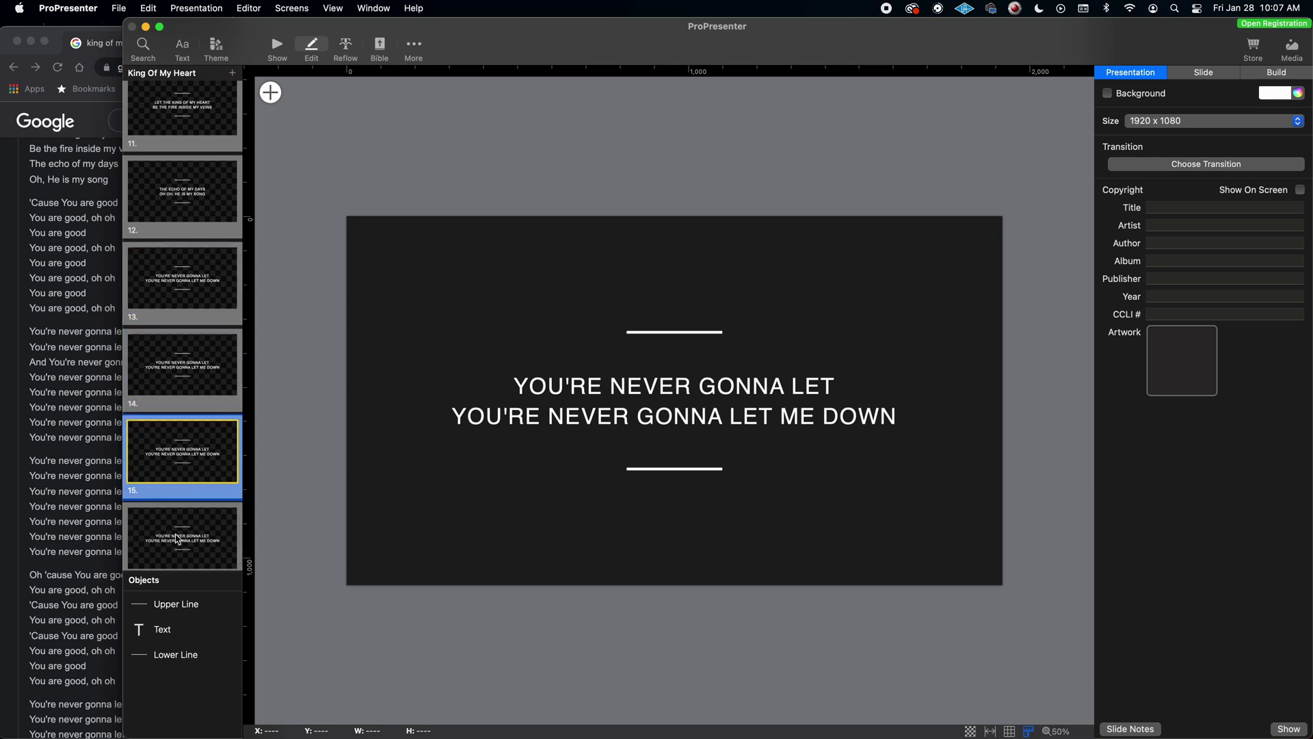
left_click(178, 540)
left_click(190, 304)
left_click(200, 353)
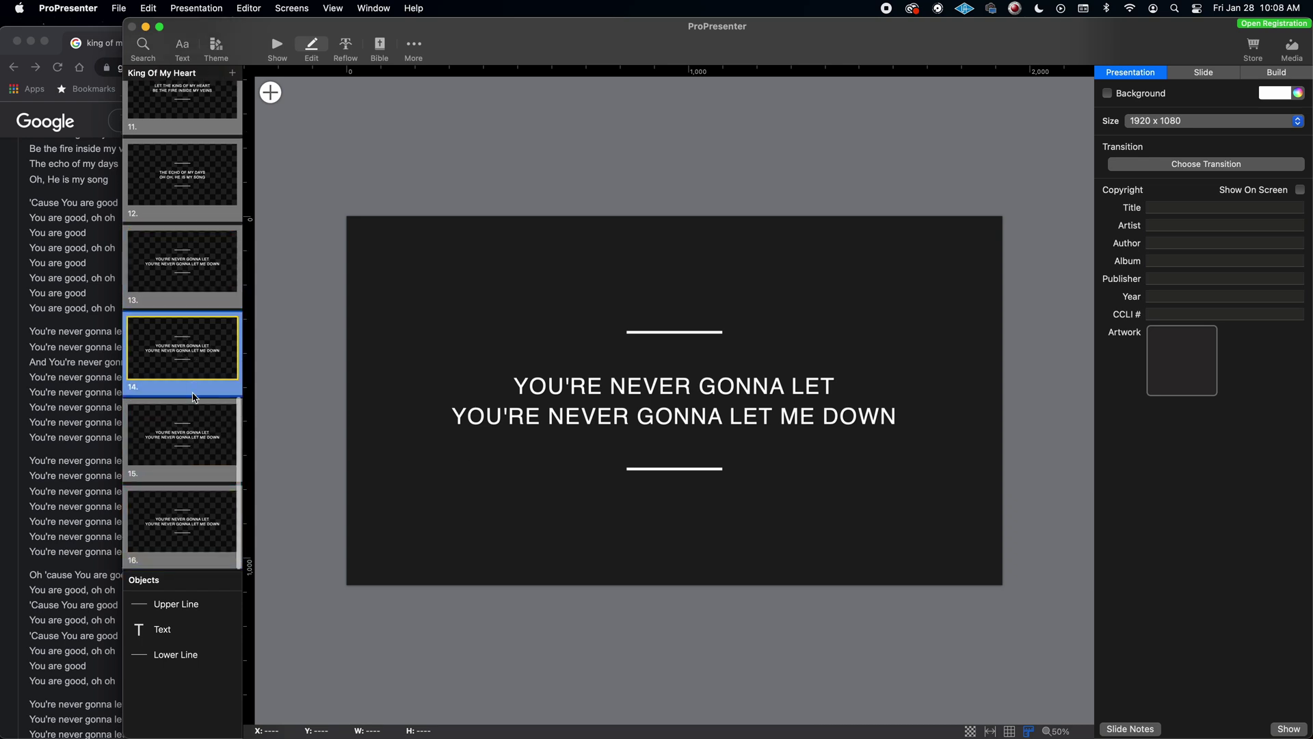
left_click(195, 437)
- Duplicate slide 16, "You're never gonna let / You're never gonna let me down", and select the copy, slide 17
left_click(205, 527)
right_click(168, 513)
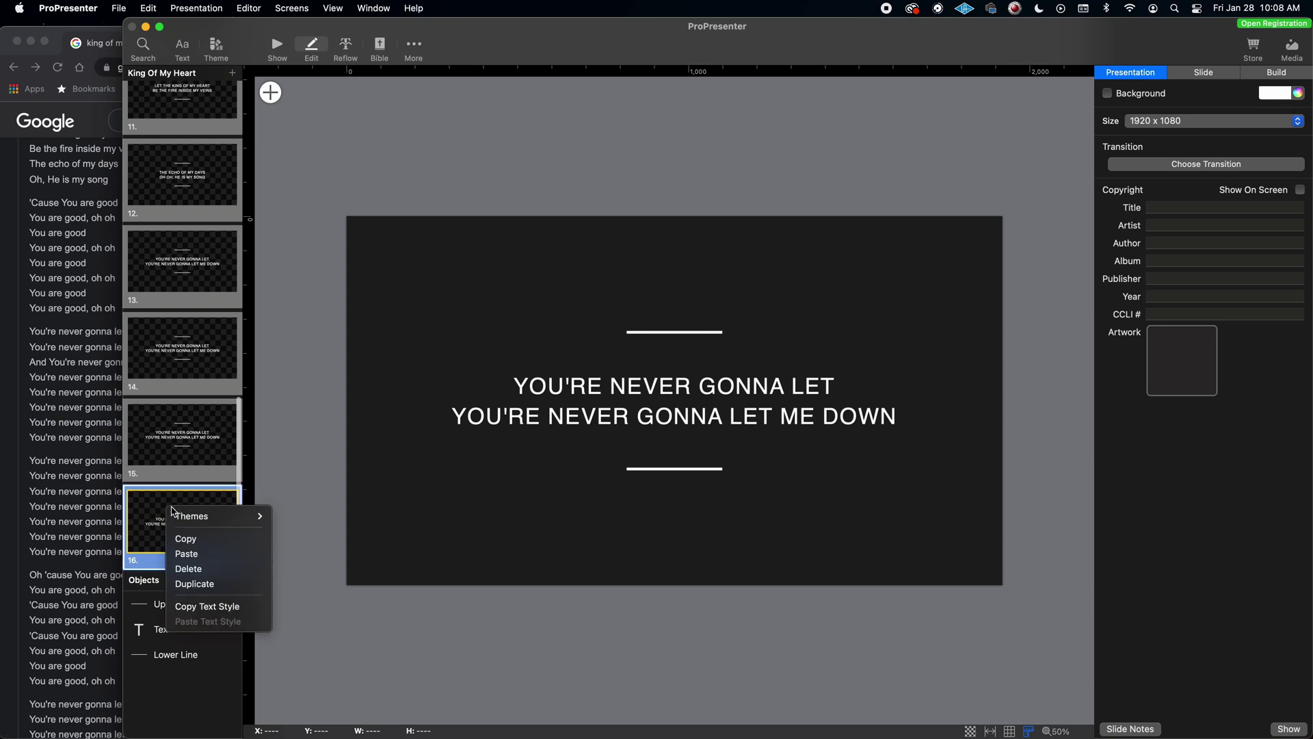
left_click(203, 586)
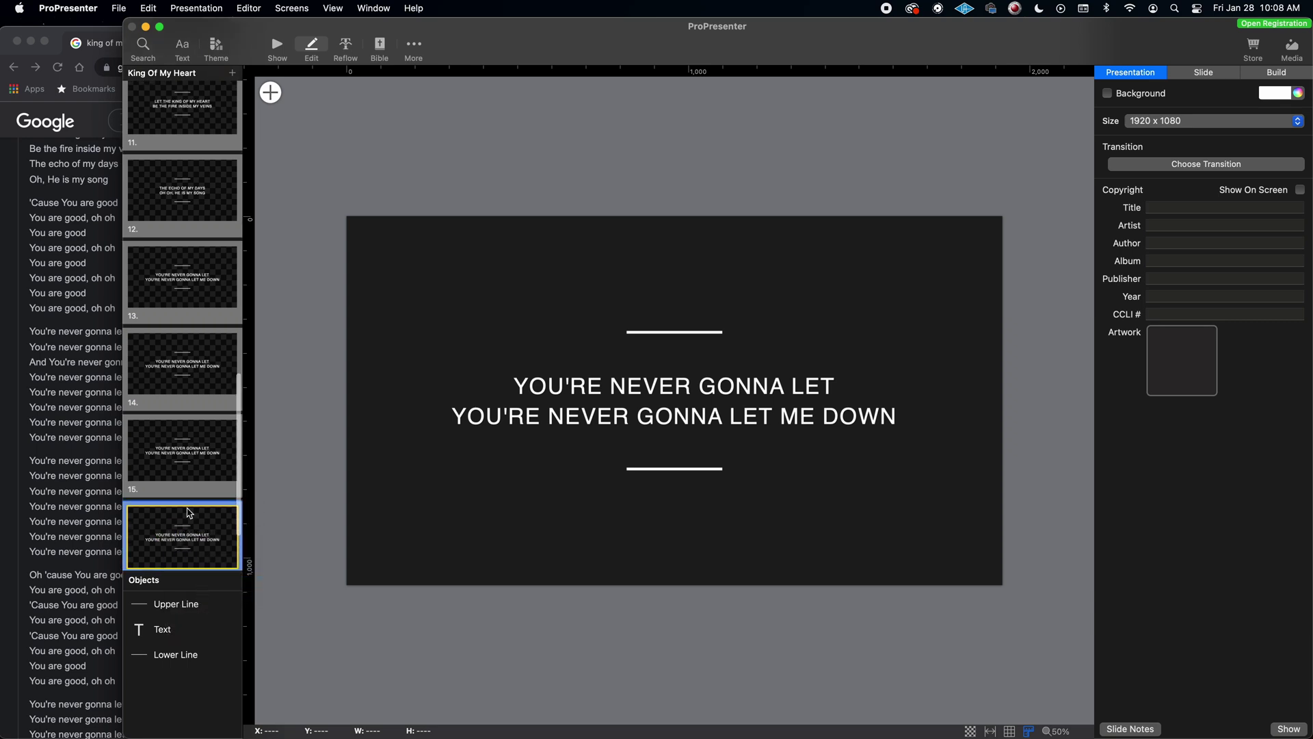
scroll(69, 590, "down", 2)
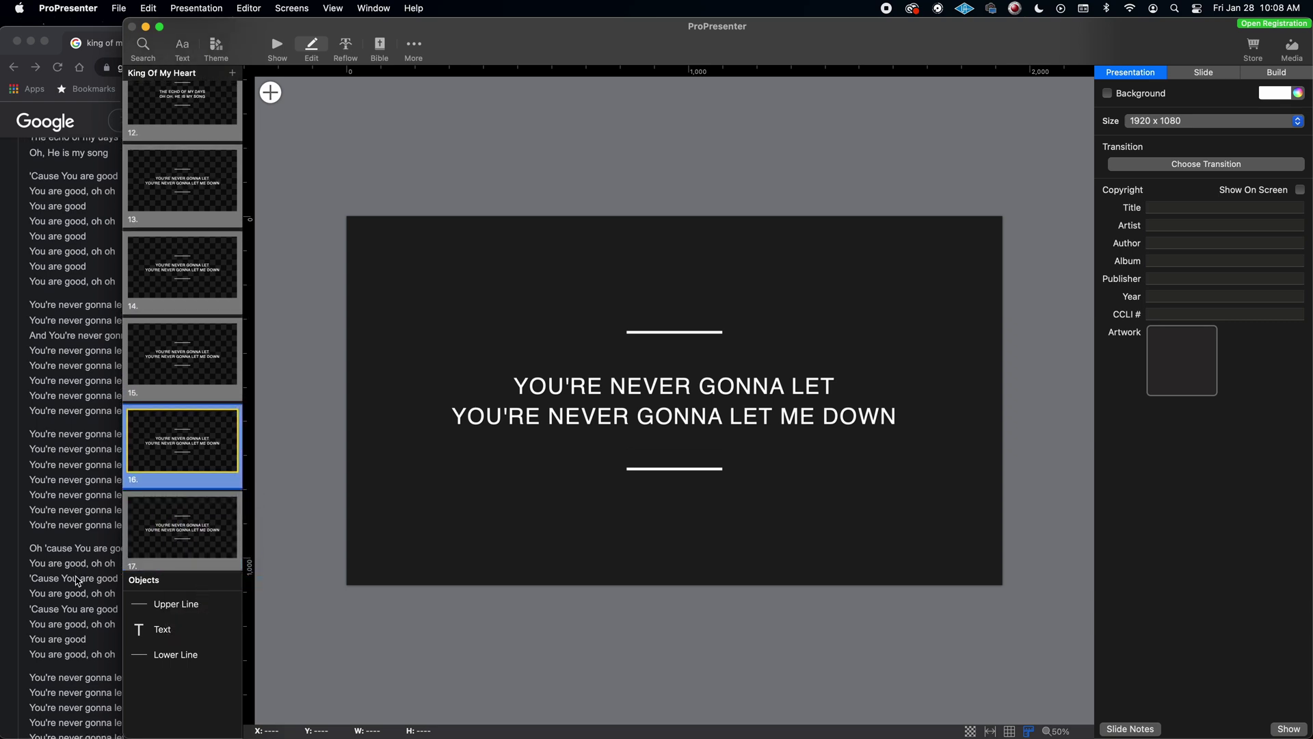
left_click(140, 550)
scroll(89, 567, "down", 10)
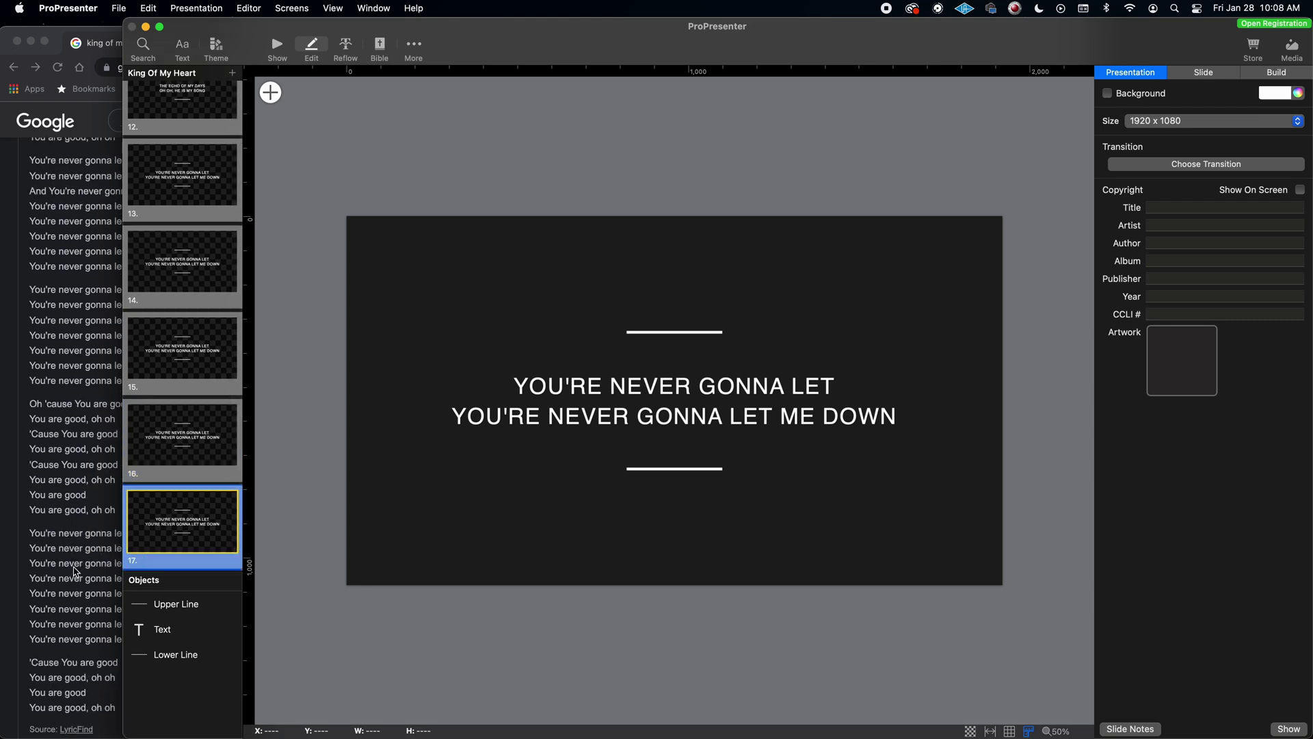
- In Chrome, compare the Google lyrics with the King of My Heart chord chart PDF, including verses 2a and 2b and the ending, then return to ProPresenter
left_click(75, 569)
scroll(164, 558, "up", 5)
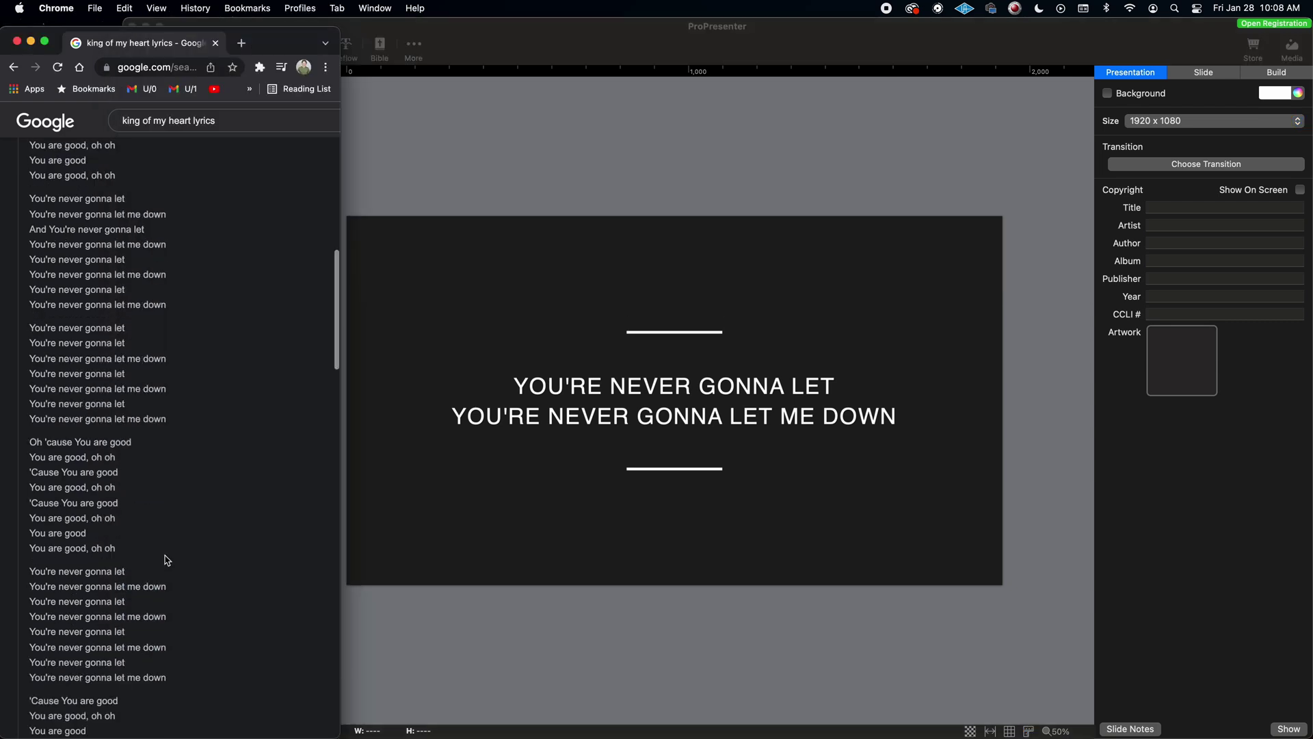
scroll(122, 649, "up", 1)
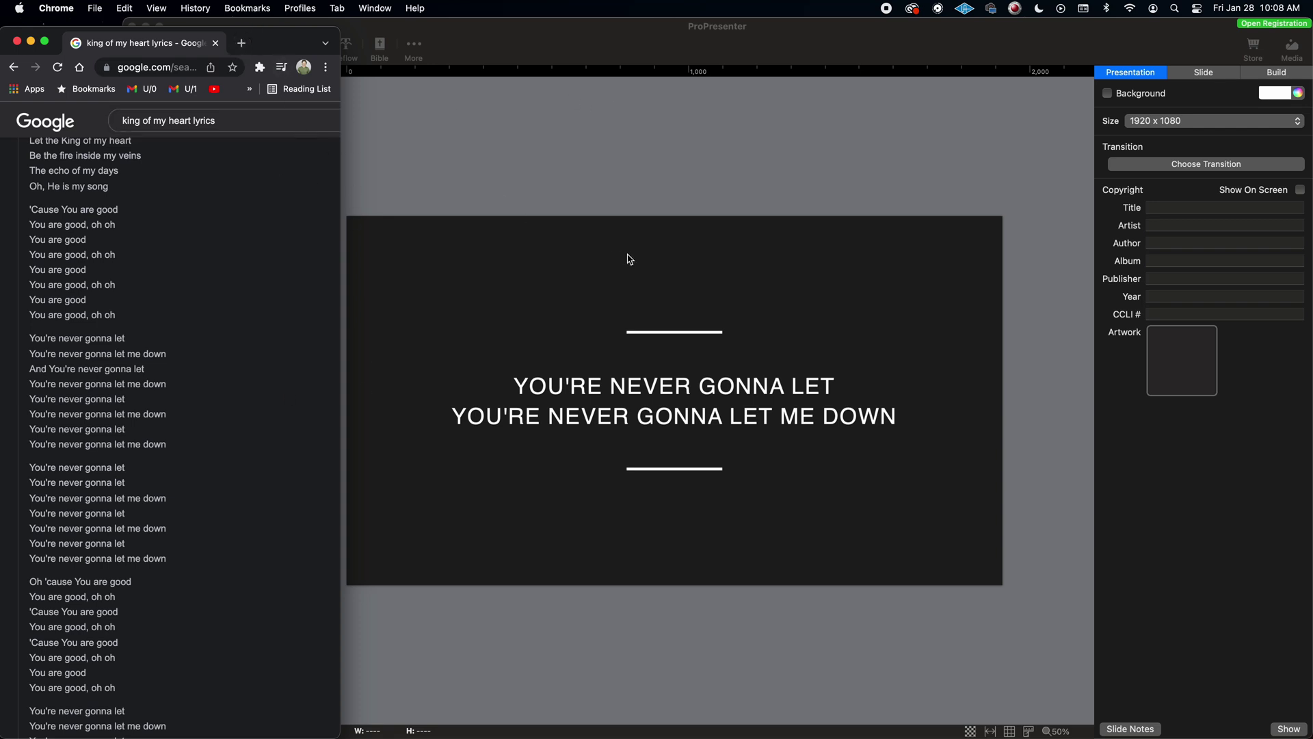
left_click(238, 45)
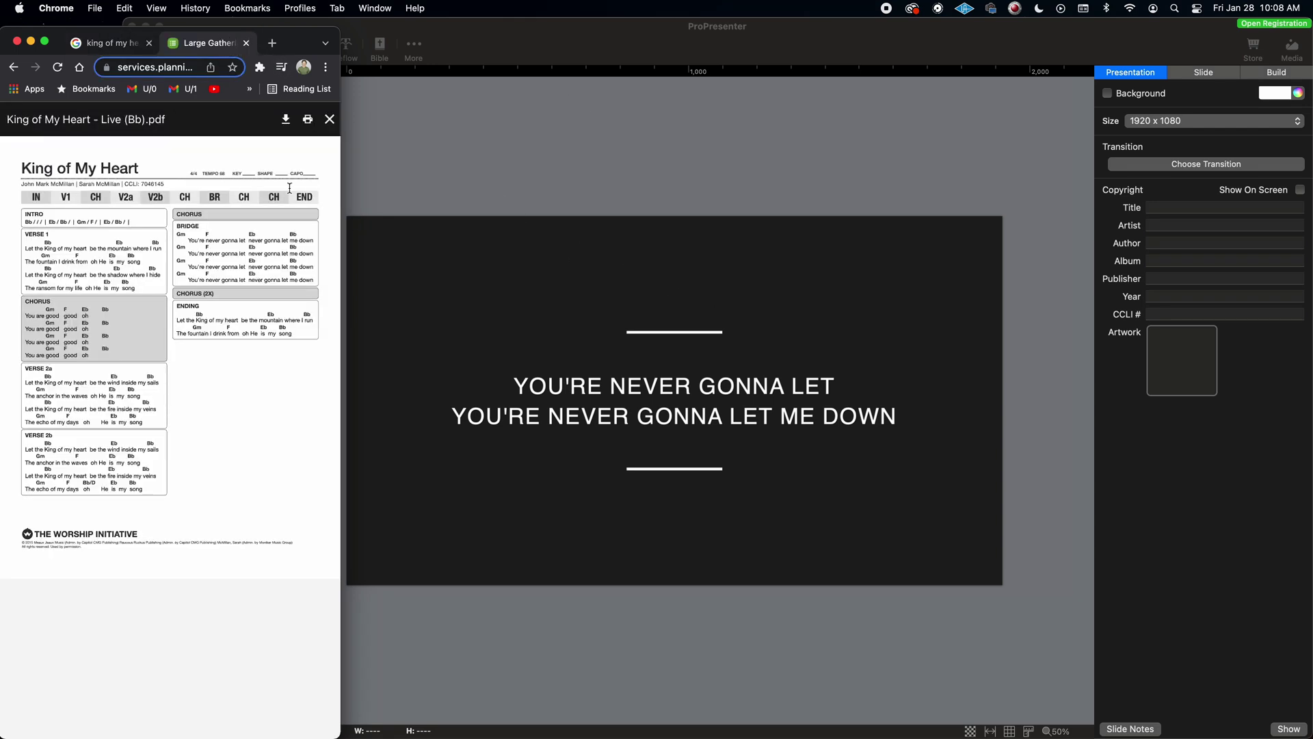
left_click(106, 42)
left_click(198, 46)
left_click_drag(61, 382, 117, 567)
left_click(178, 448)
left_click(120, 48)
left_click(212, 43)
left_click_drag(178, 320, 303, 333)
left_click(412, 325)
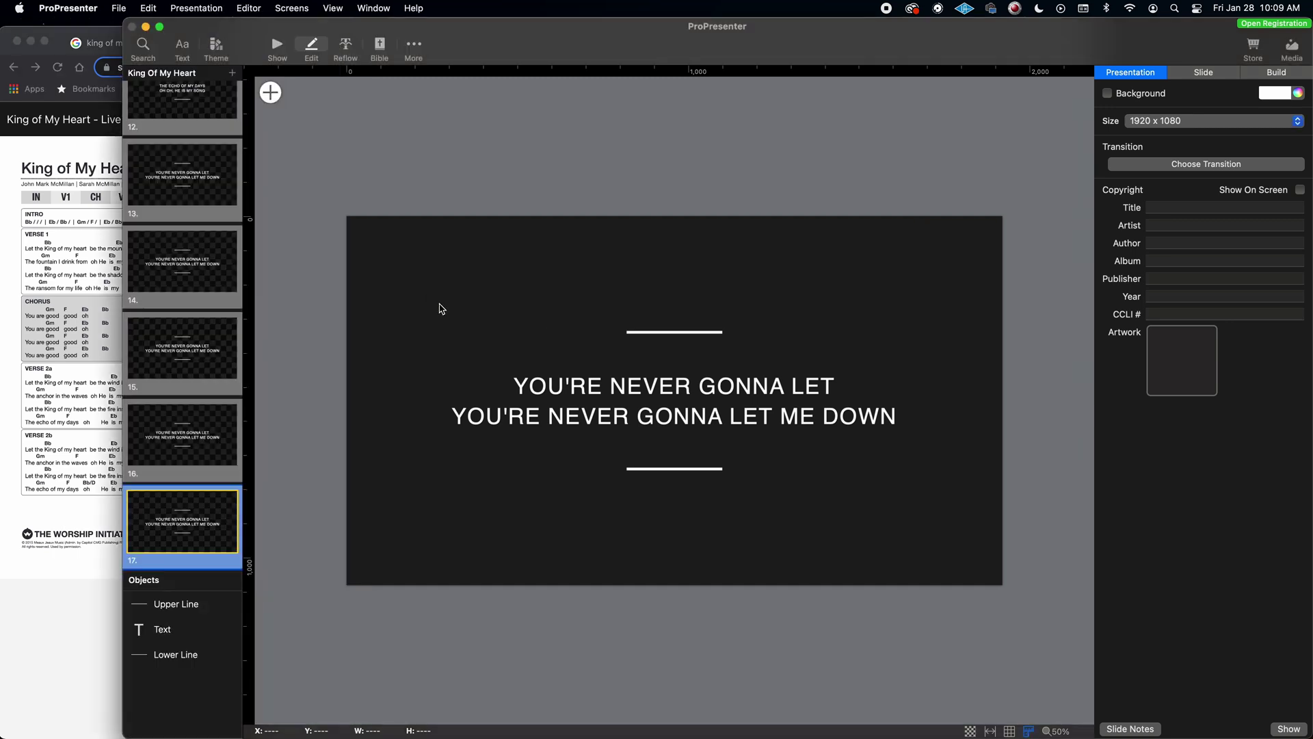
- Duplicate slide 1, "Let the King of my heart / Be the mountain where I run", and look through the slide list
scroll(184, 367, "up", 20)
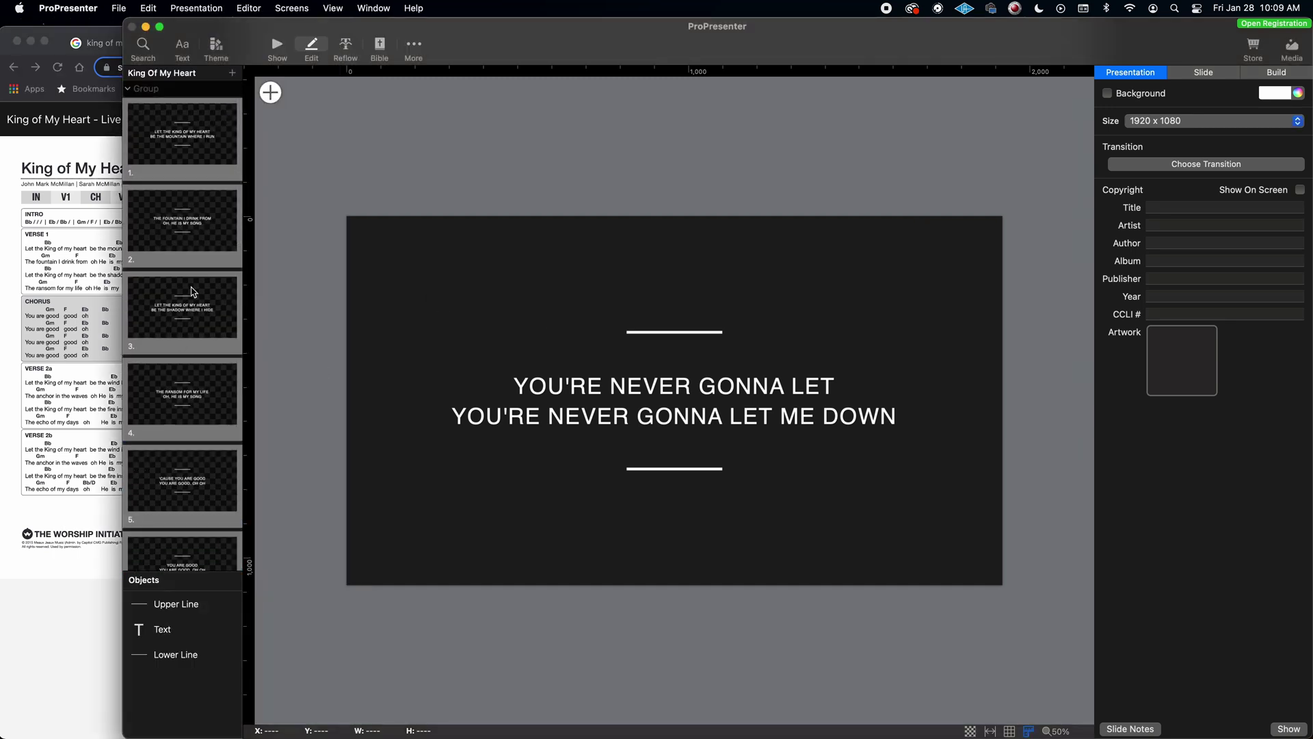
left_click(170, 147)
right_click(170, 147)
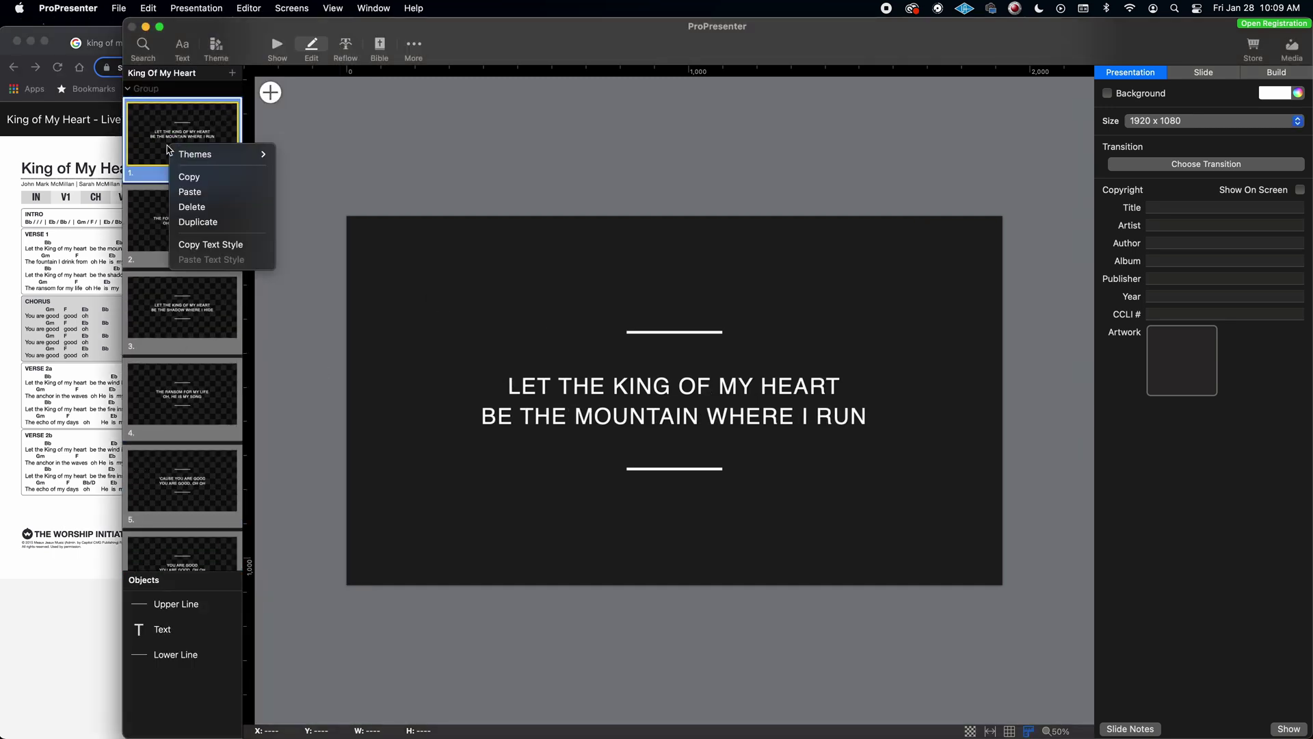
left_click(219, 229)
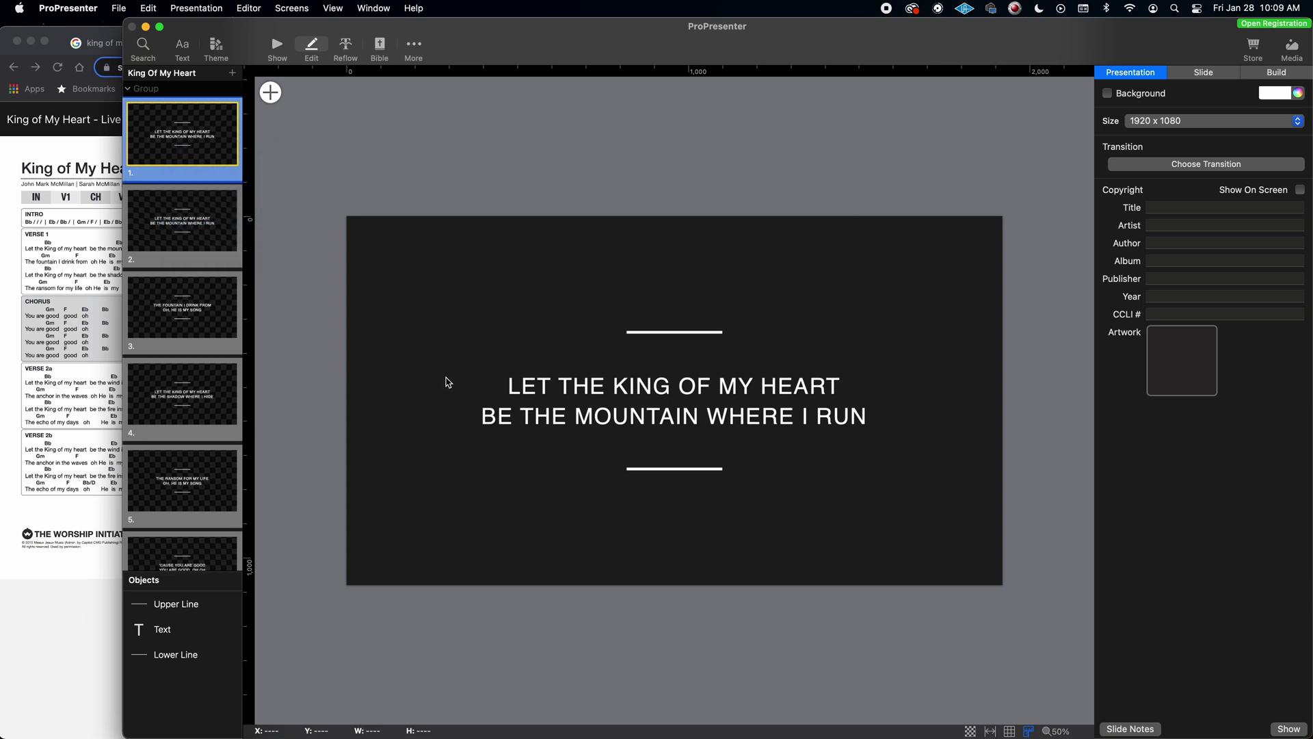
scroll(194, 304, "down", 6)
scroll(193, 303, "down", 6)
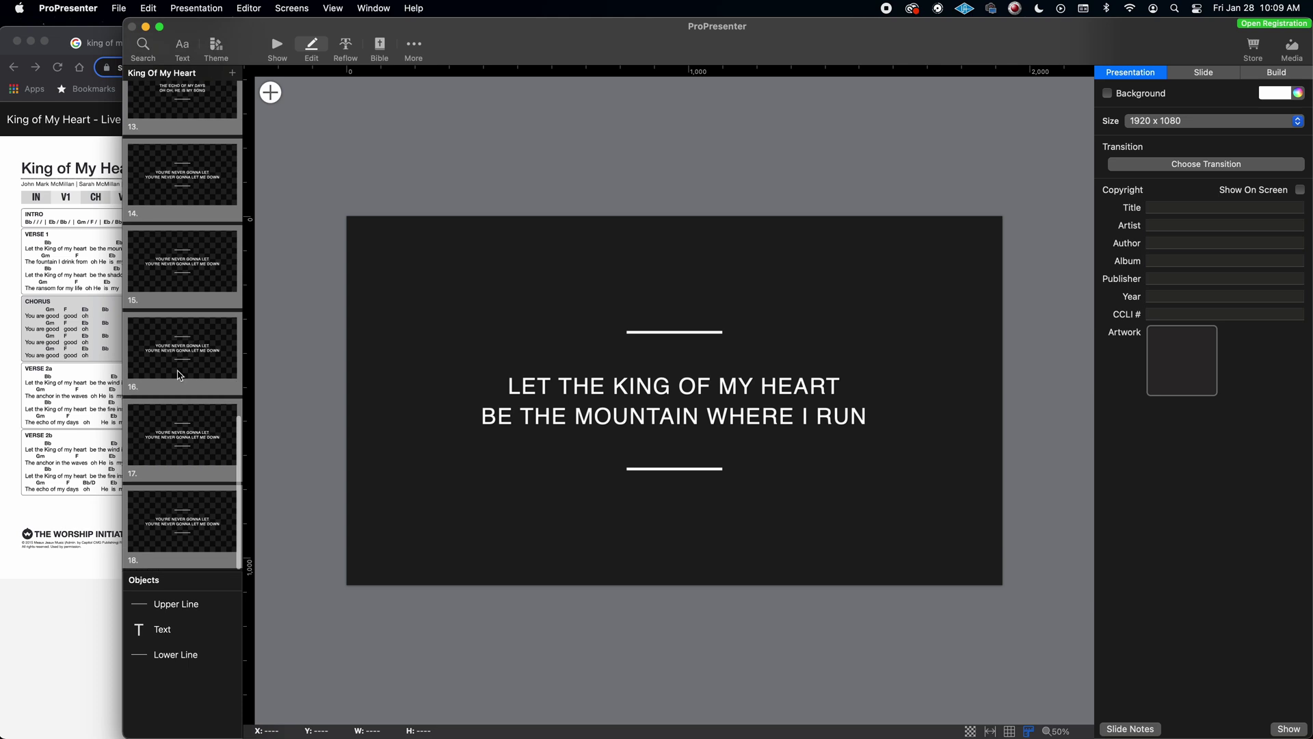
scroll(176, 421, "up", 12)
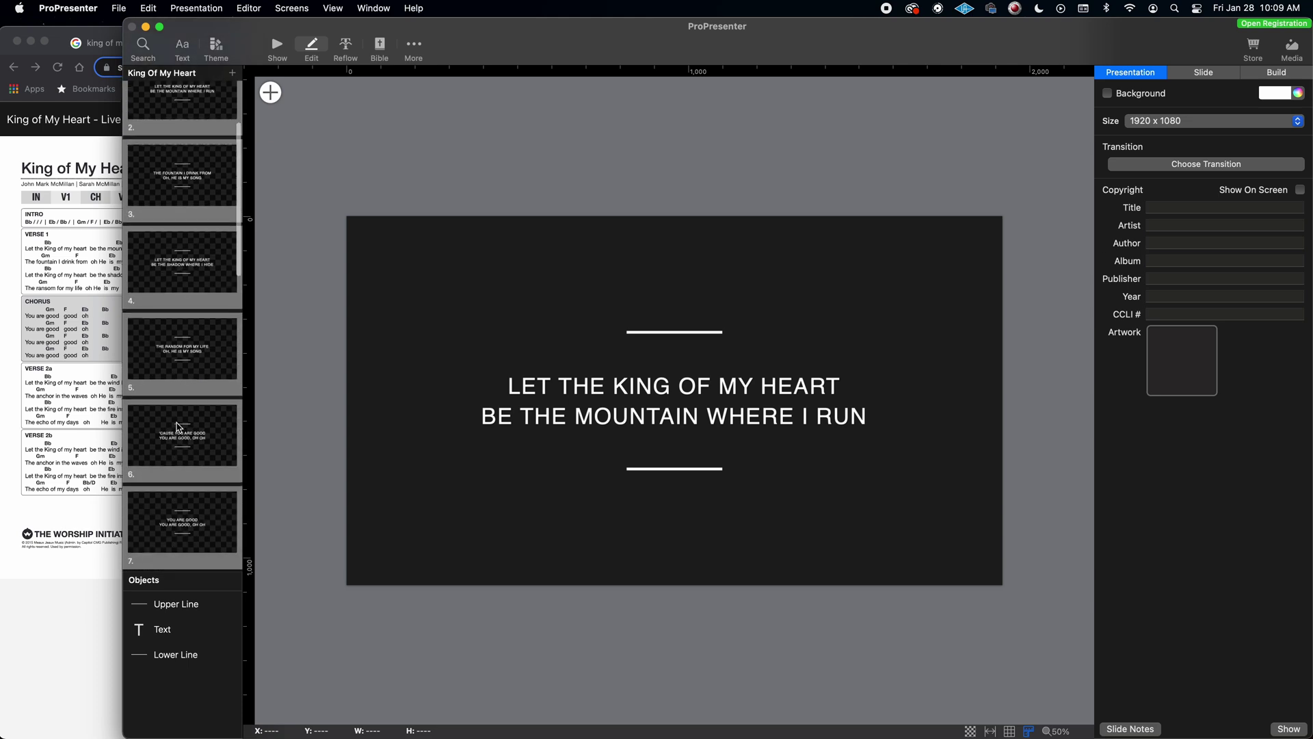
scroll(178, 427, "up", 2)
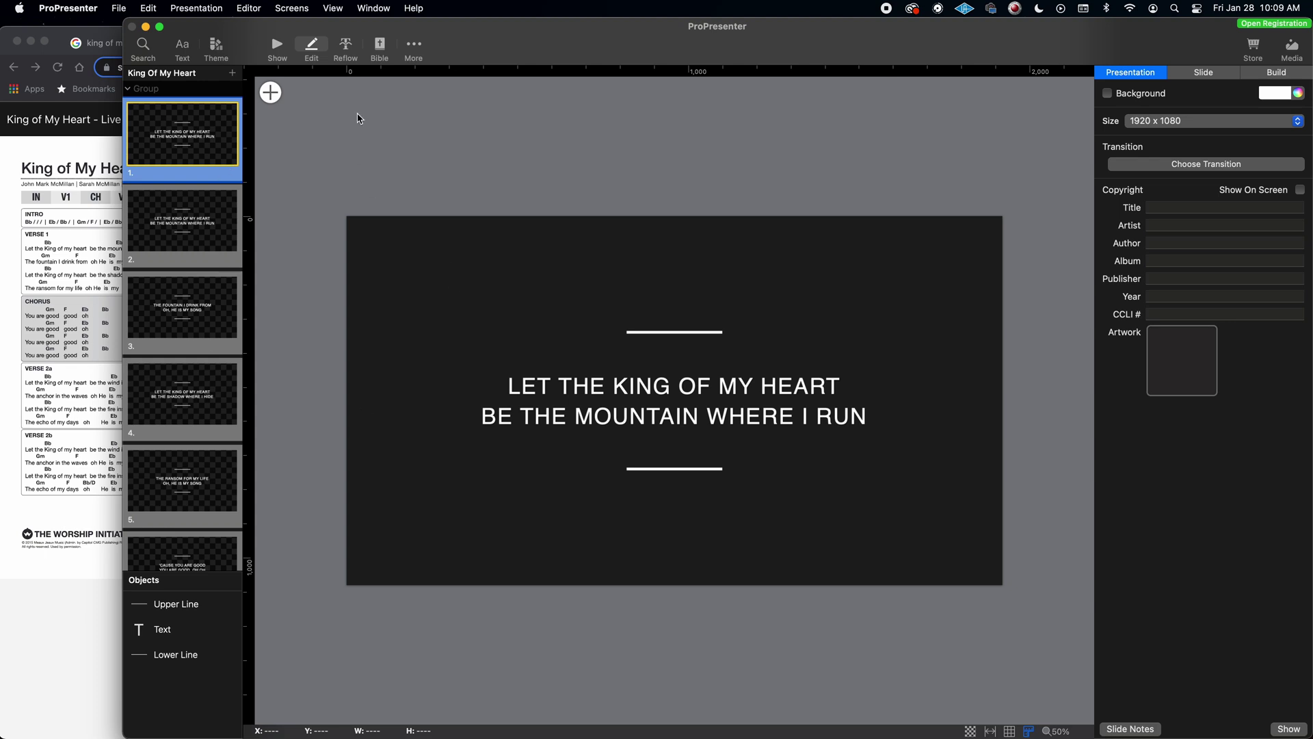
- In the Show view, move the first "Be the mountain where I run" slide to the end and check the chord chart's ending
left_click(277, 46)
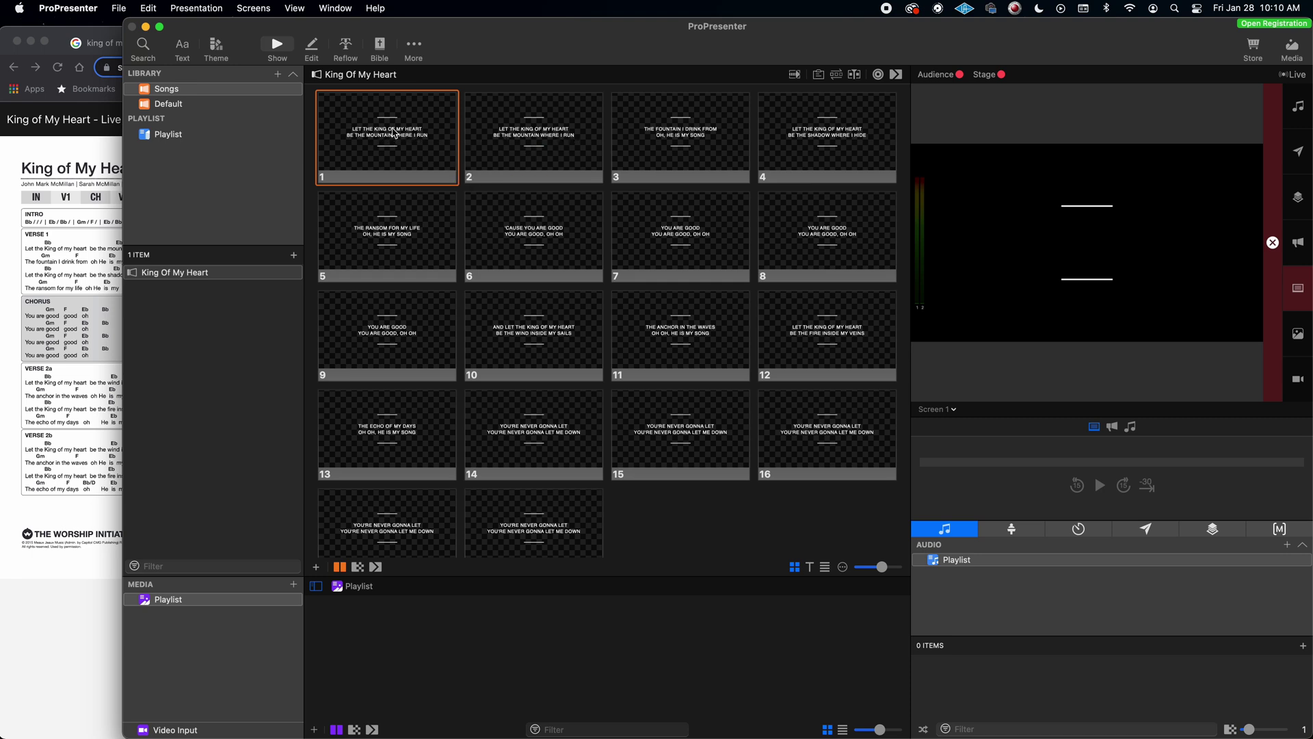
left_click_drag(381, 135, 653, 523)
left_click(84, 514)
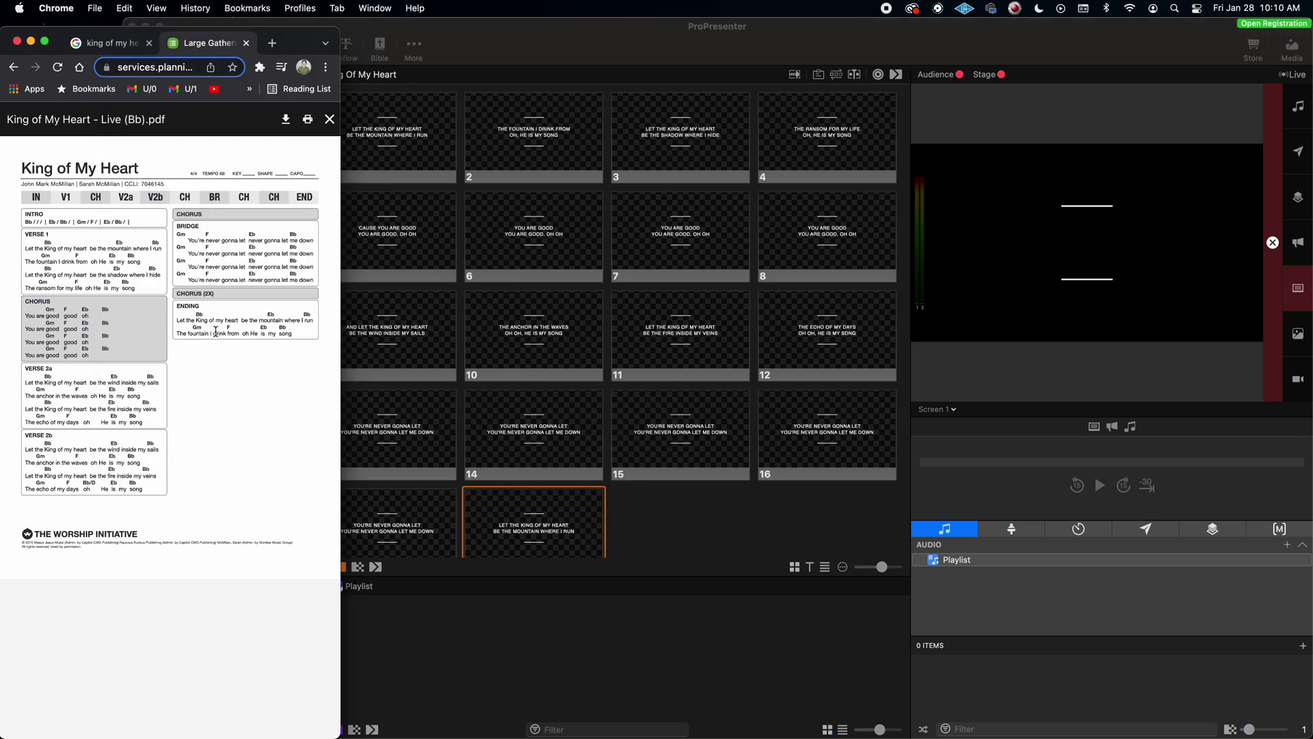
left_click(625, 557)
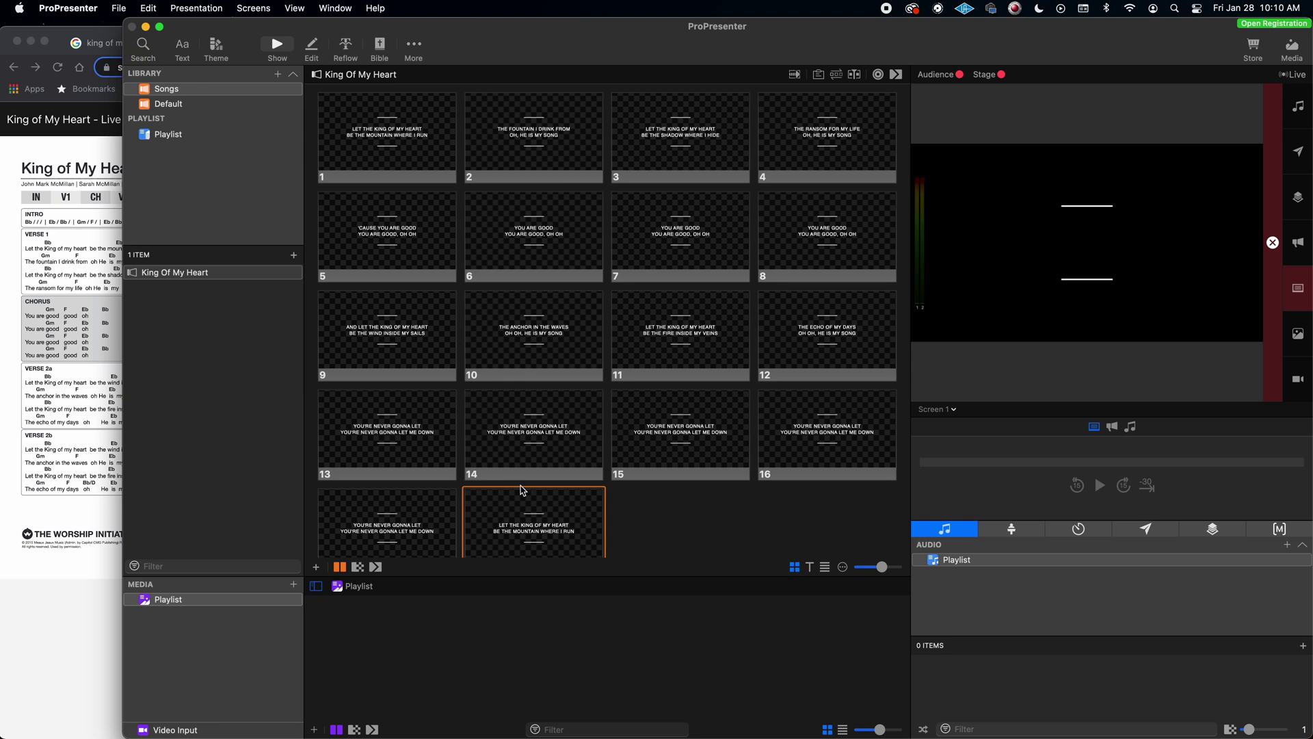
scroll(580, 523, "down", 1)
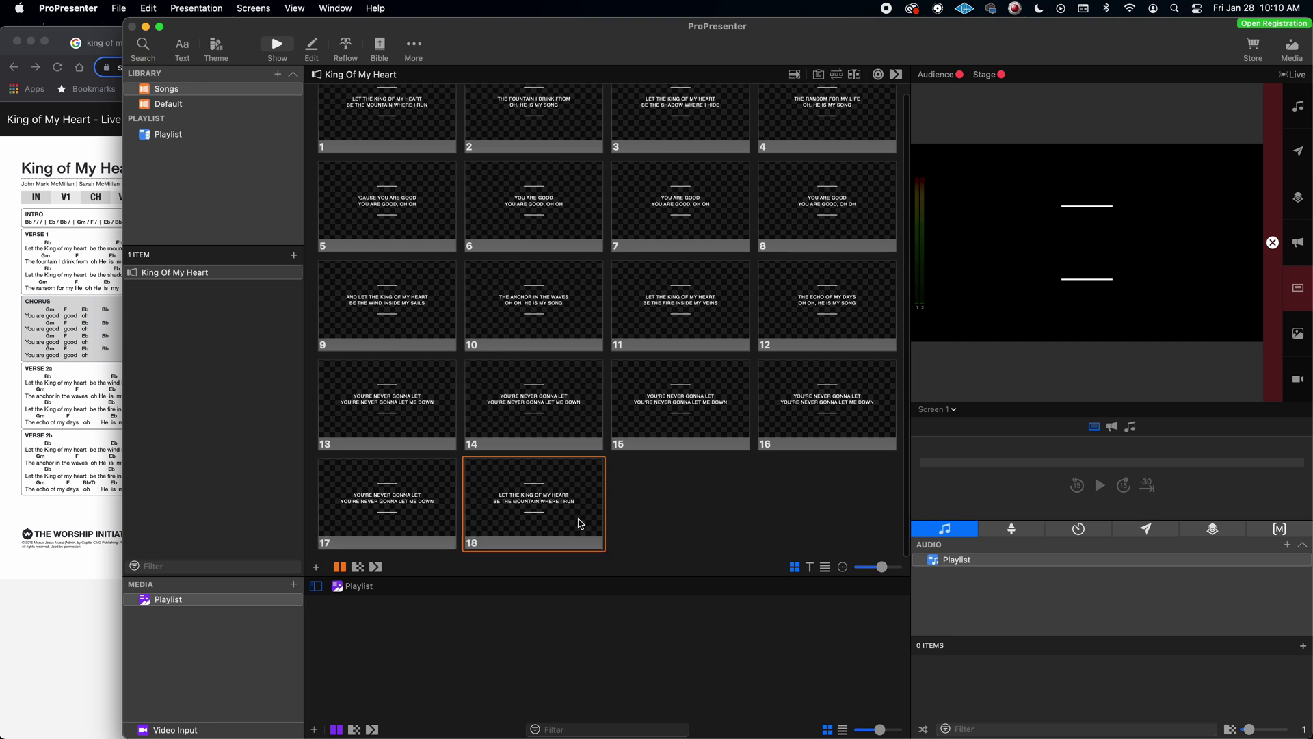
- Add three blank slides after slide 18 of King Of My Heart
left_click(317, 568)
left_click(316, 567)
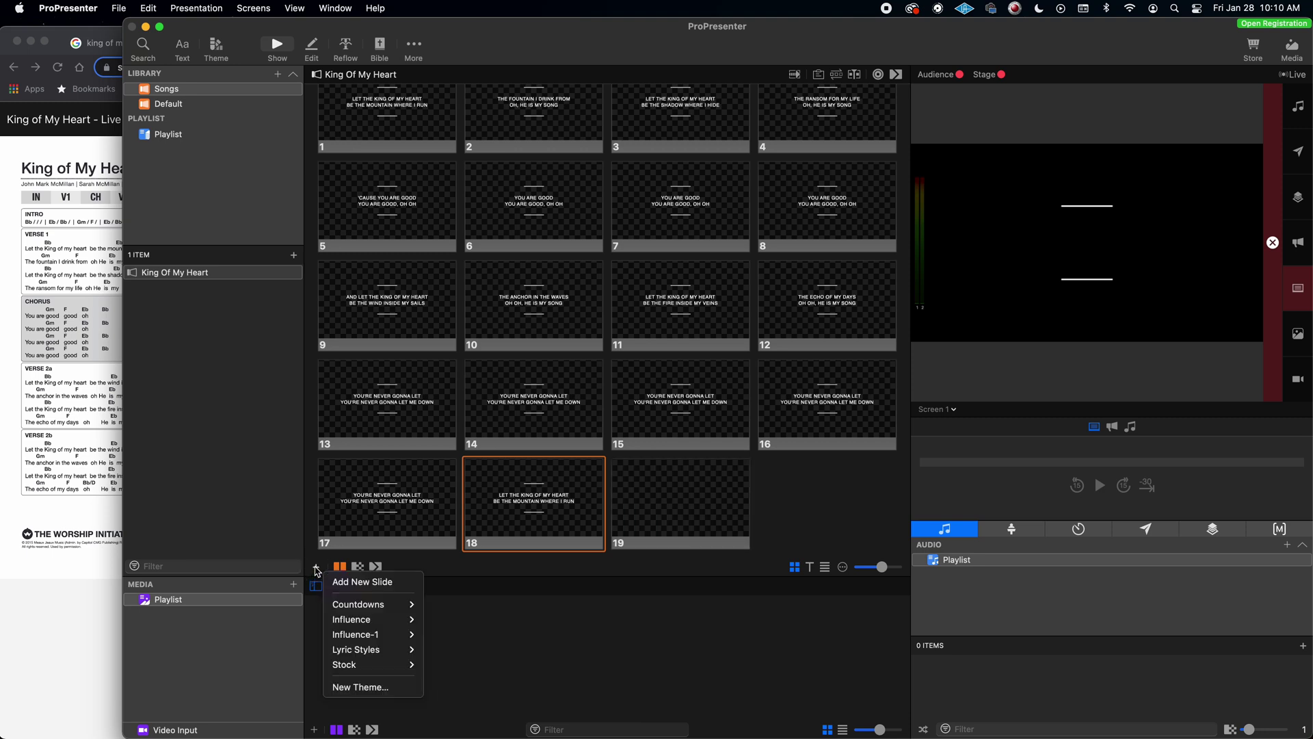
left_click(325, 581)
left_click(316, 567)
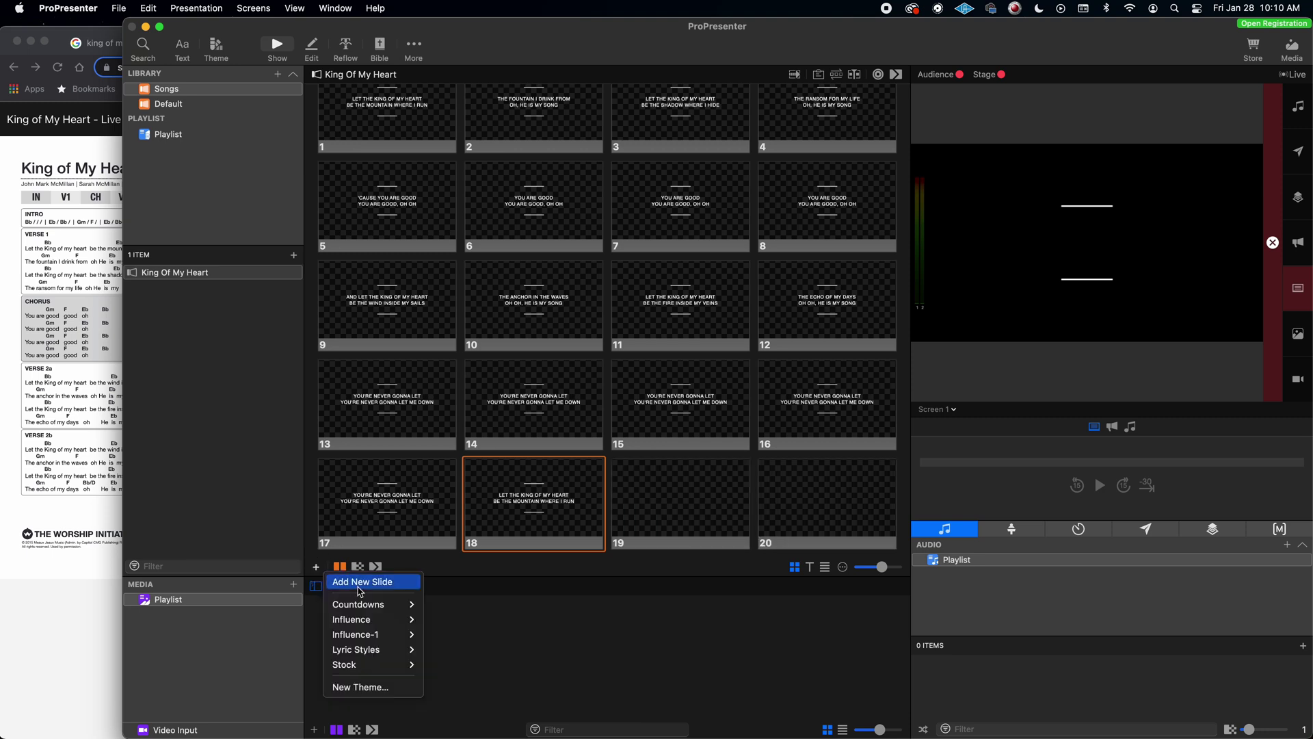
left_click(326, 581)
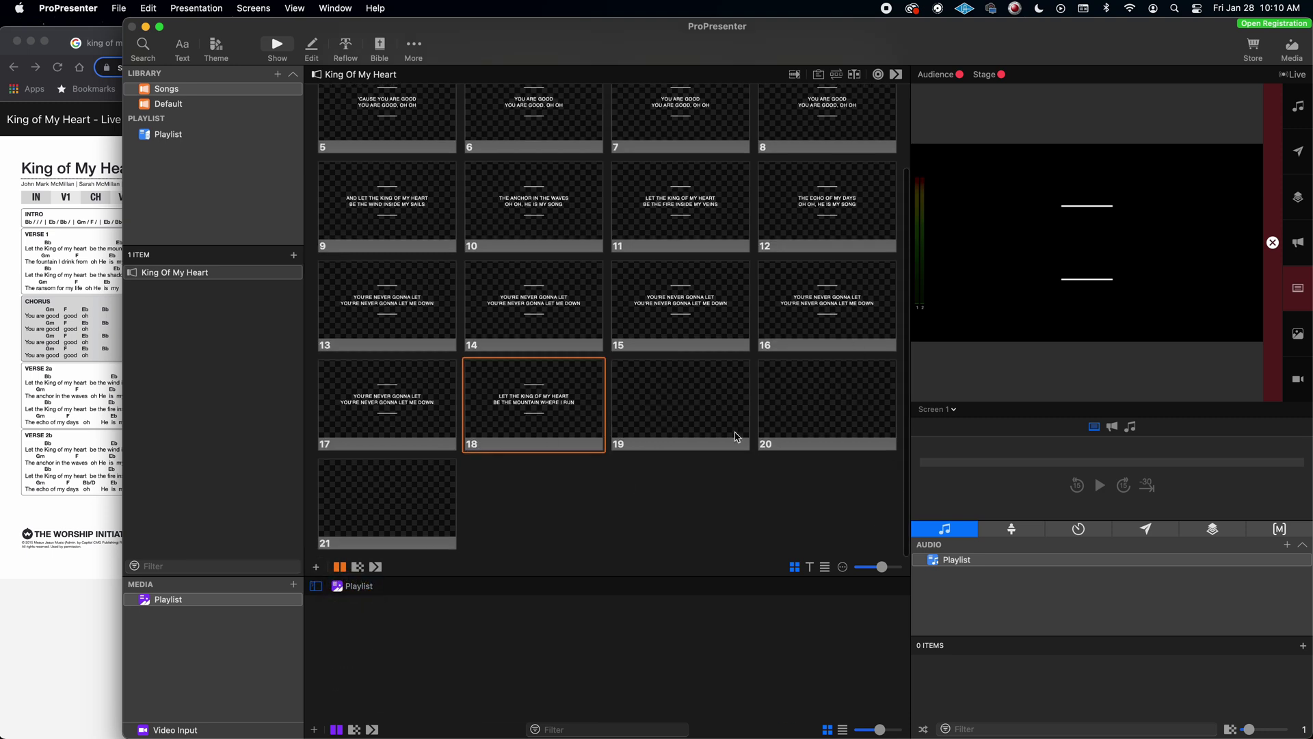
- Move blank slide 19 to the start of the presentation and show the two blank slides at the end
scroll(683, 403, "up", 3)
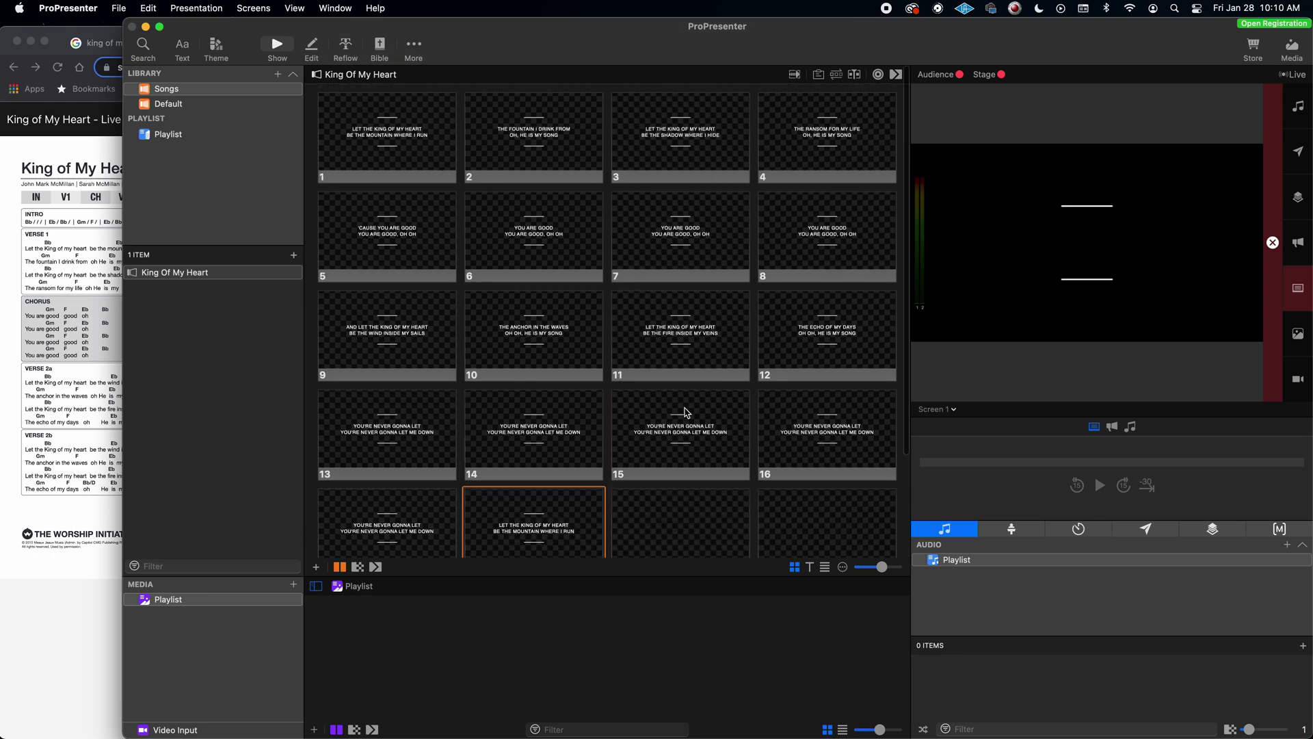
left_click_drag(693, 534, 329, 146)
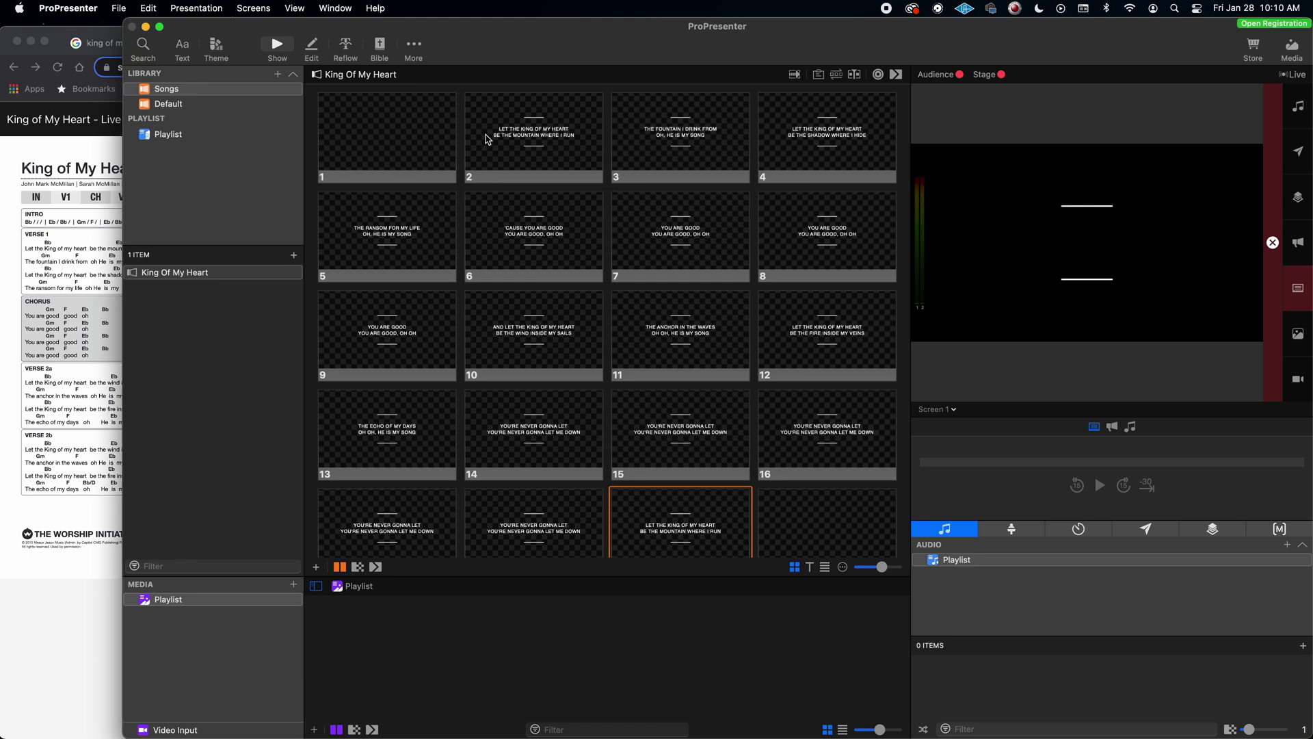
scroll(517, 412, "down", 3)
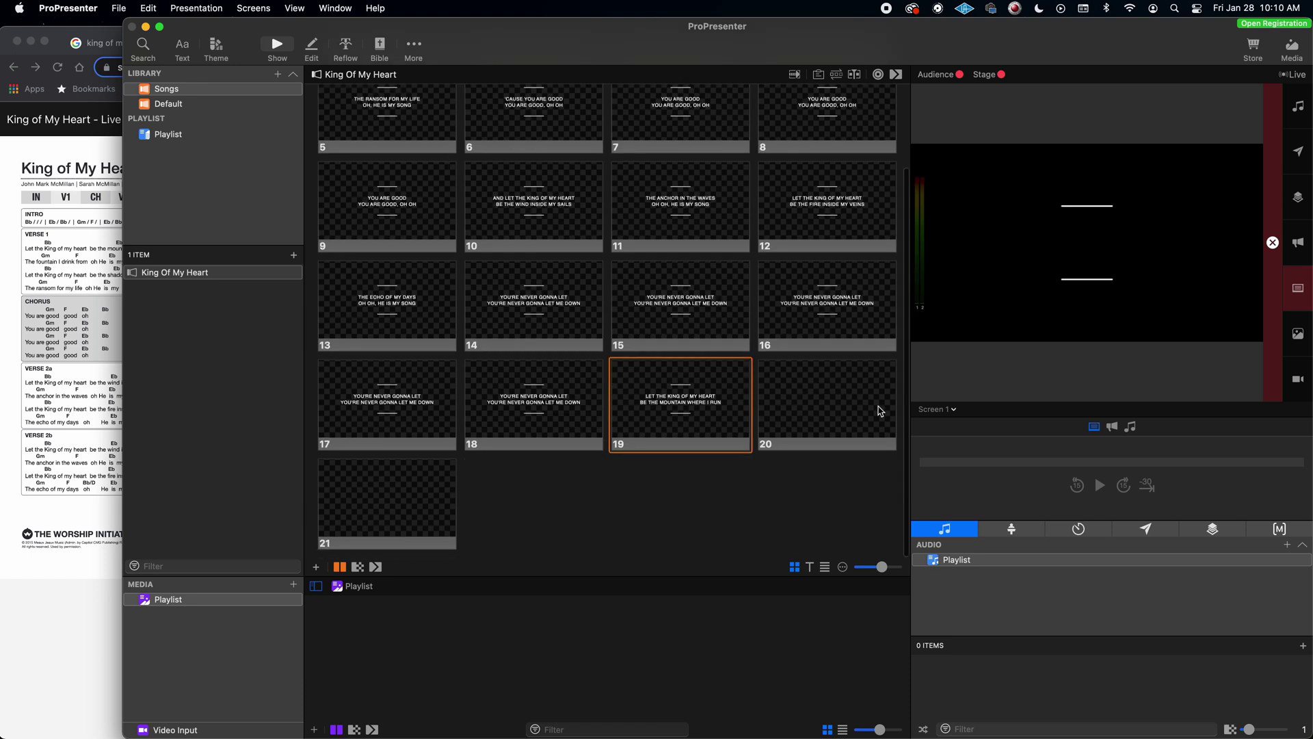
left_click(830, 404)
left_click(386, 486)
scroll(643, 512, "up", 3)
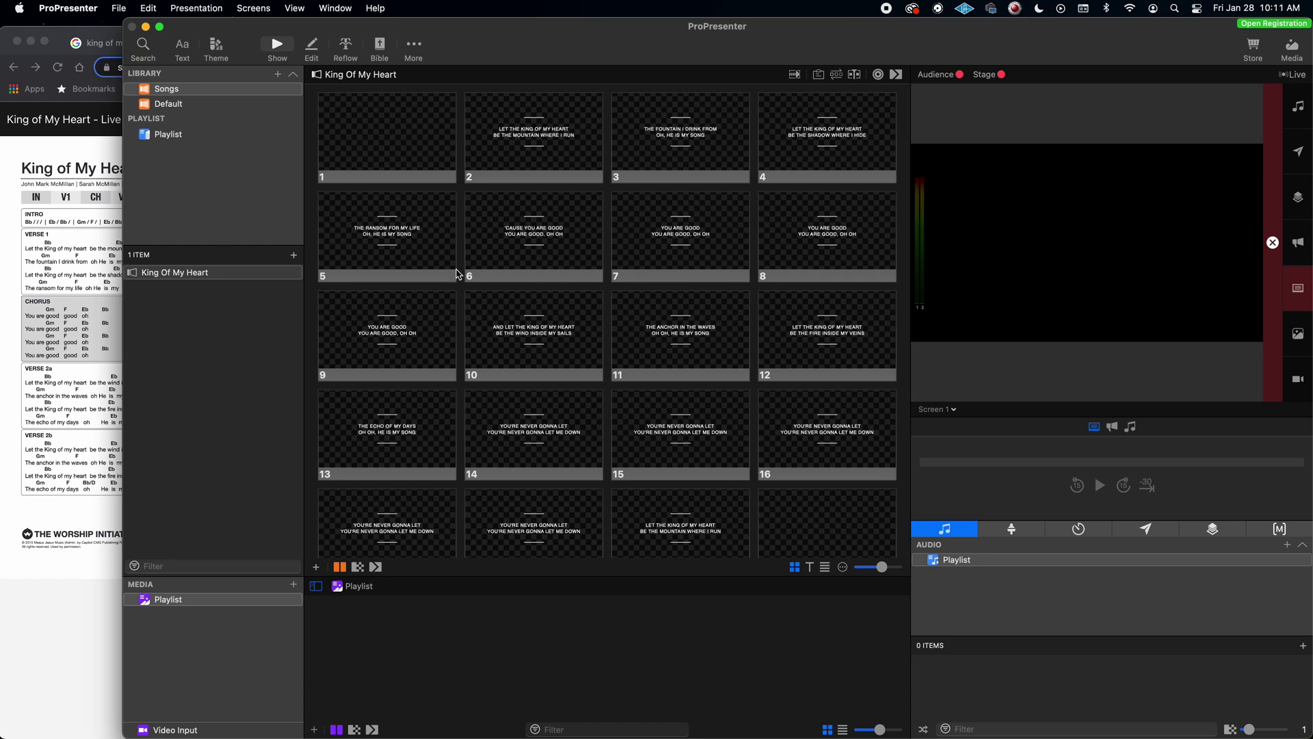
- Show blank slide 1 and assign it to the Intro group
left_click(399, 147)
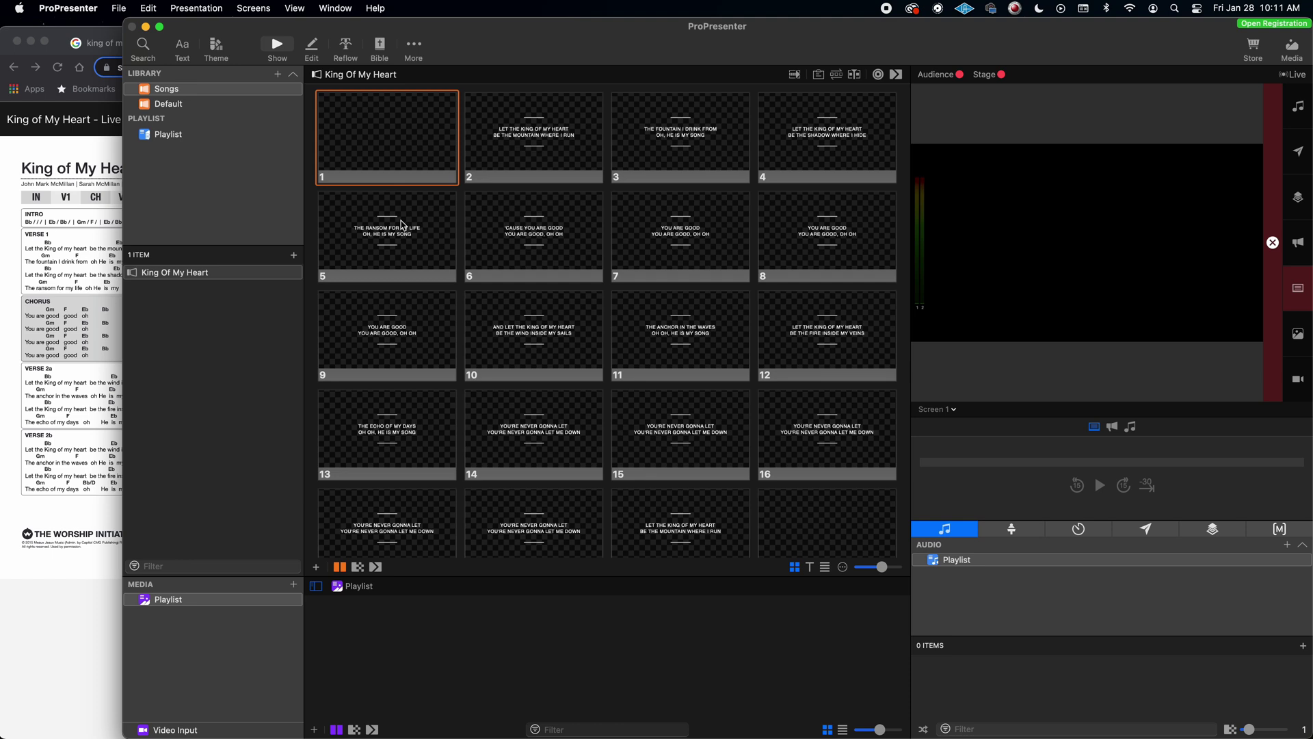
right_click(377, 142)
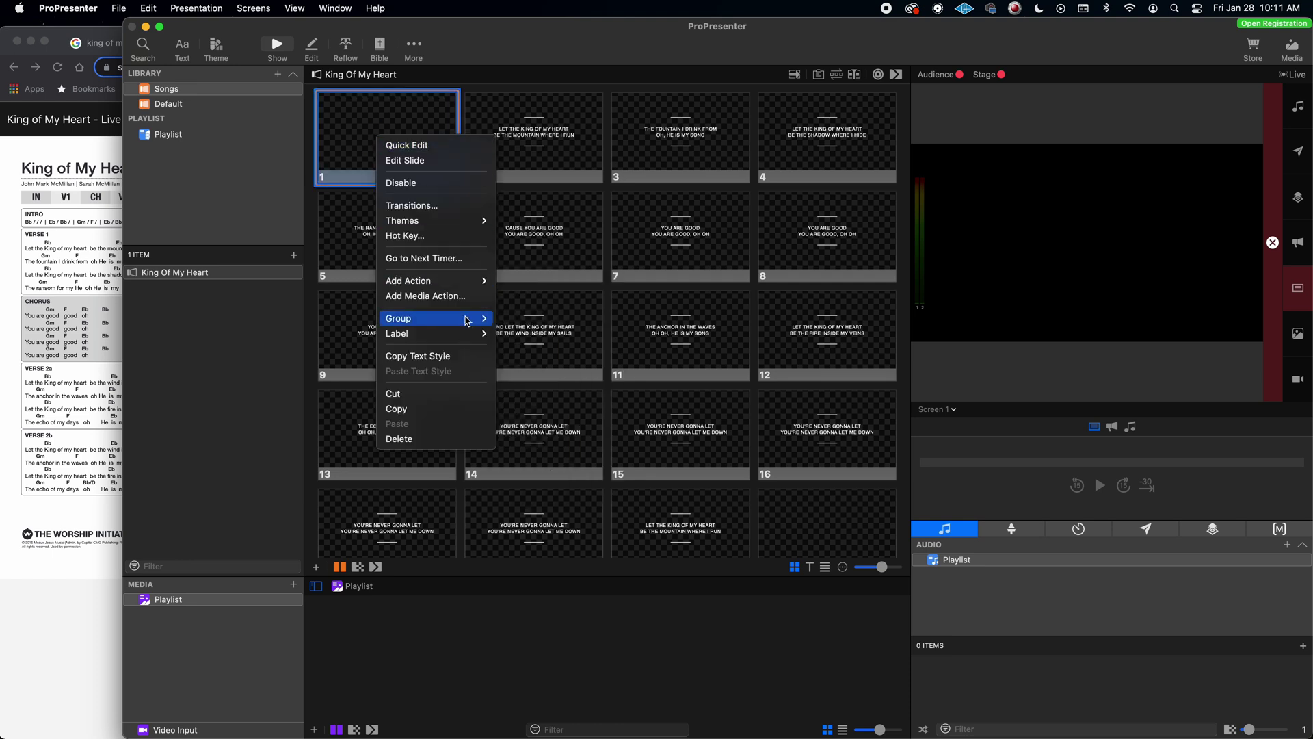
mouse_move(467, 320)
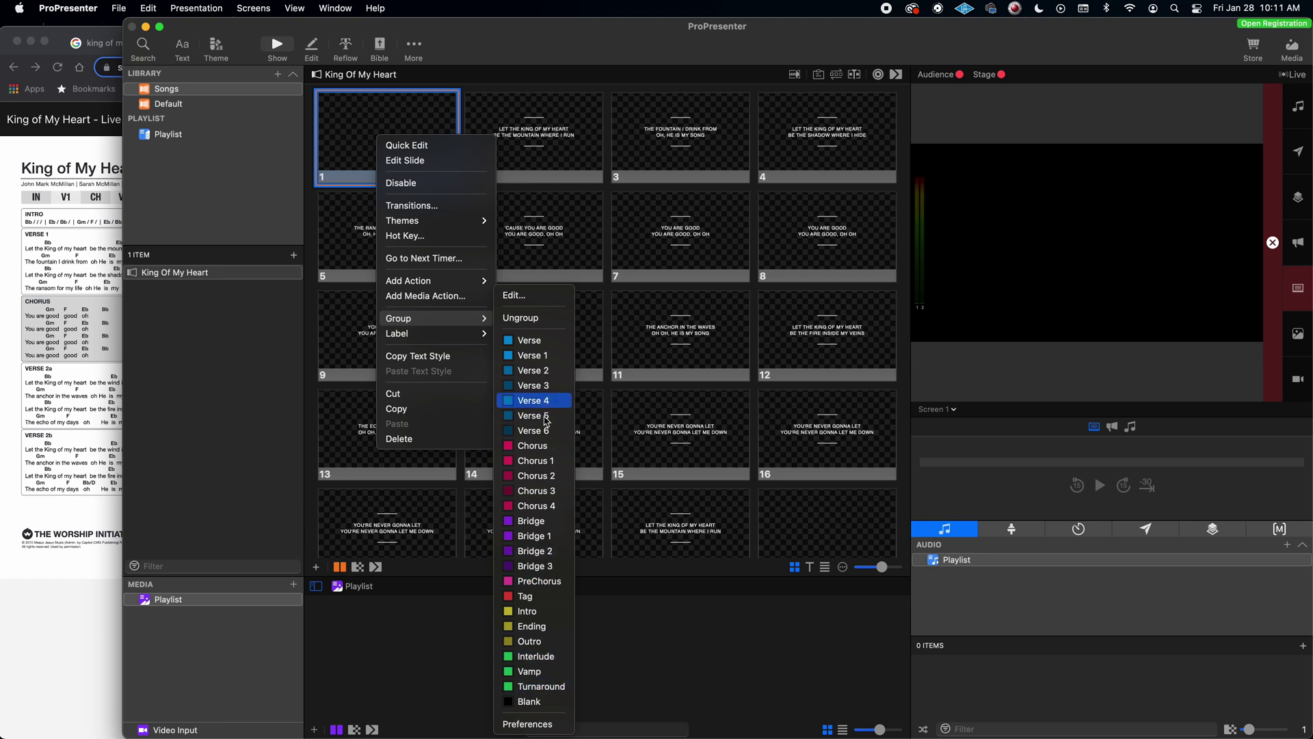
left_click(540, 618)
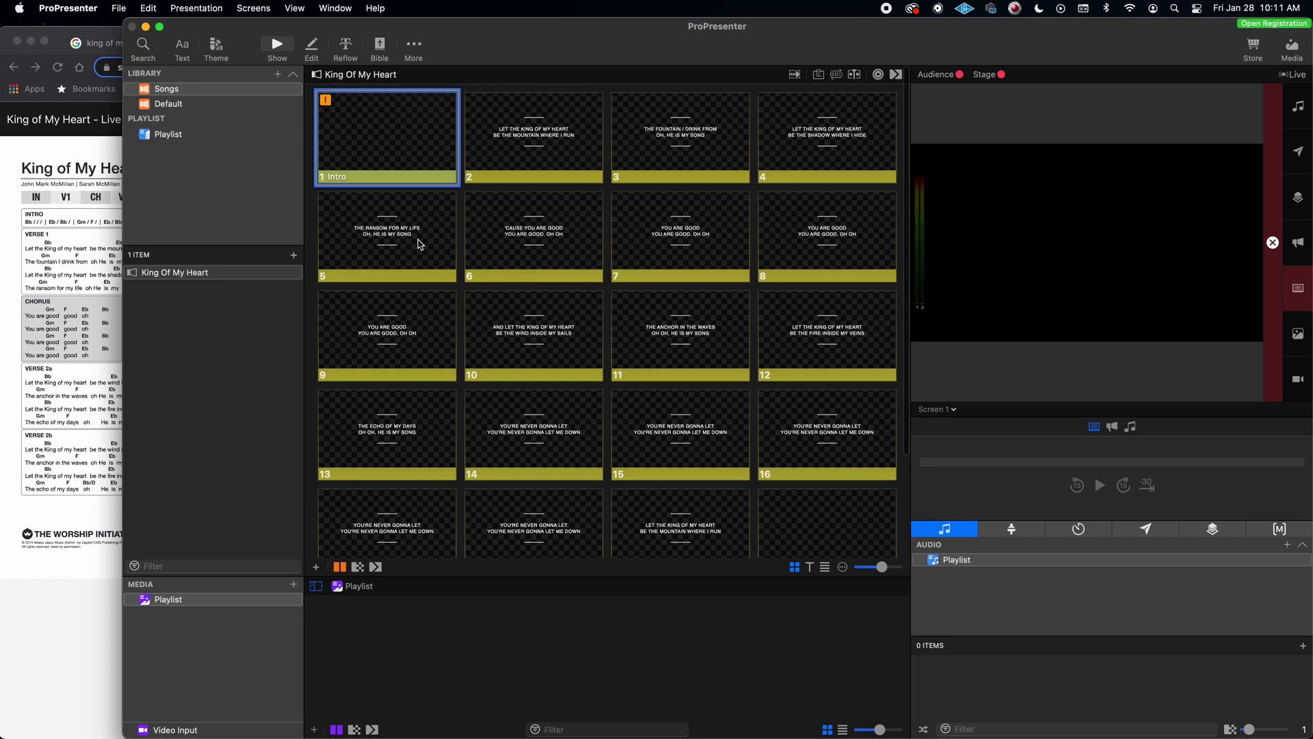
- Show slide 2, "Let the King of my heart / Be the mountain where I run", and assign it to the Verse 1 group
left_click(538, 153)
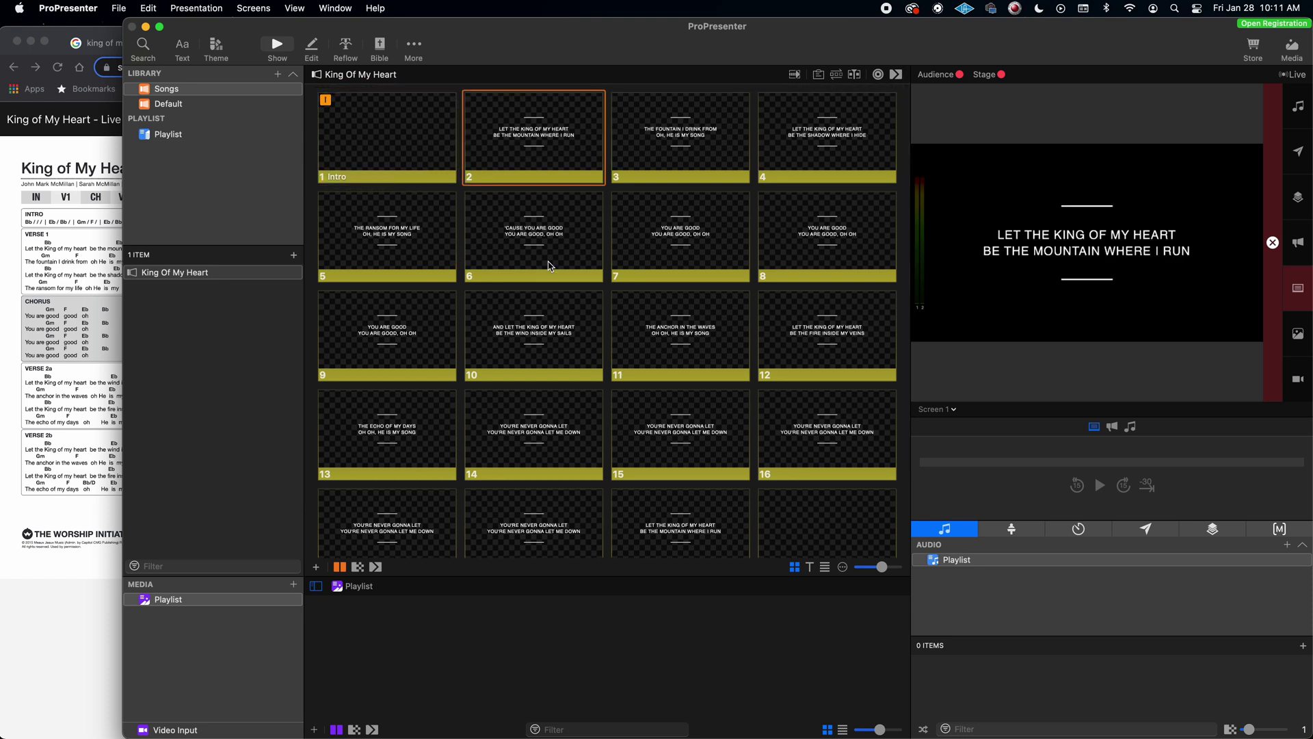
right_click(524, 147)
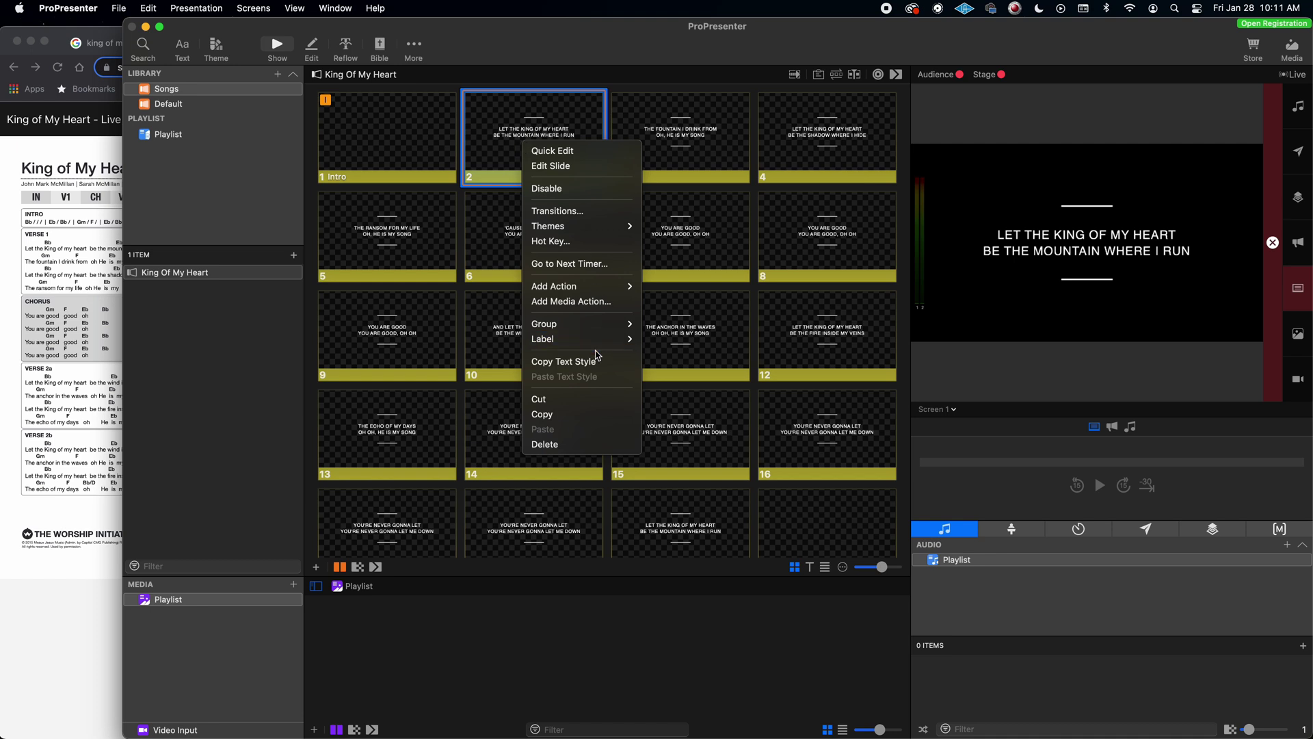
mouse_move(614, 331)
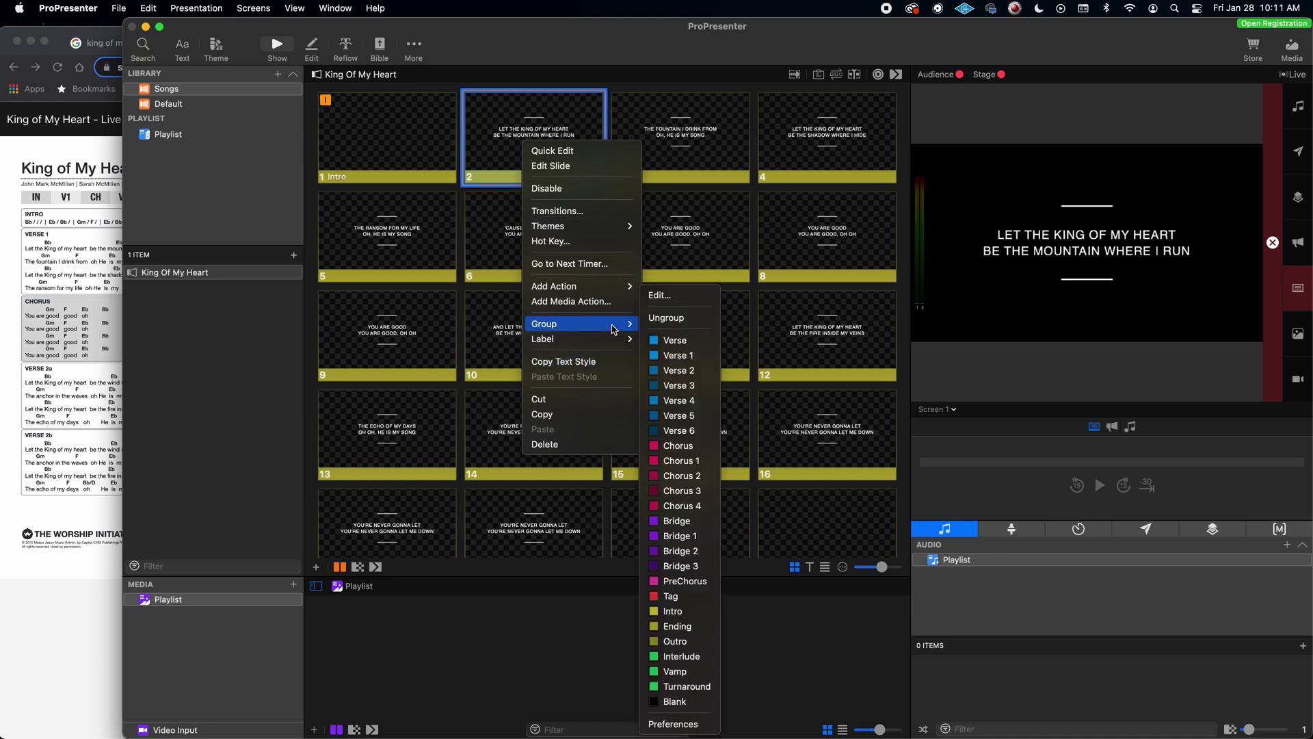
left_click(674, 355)
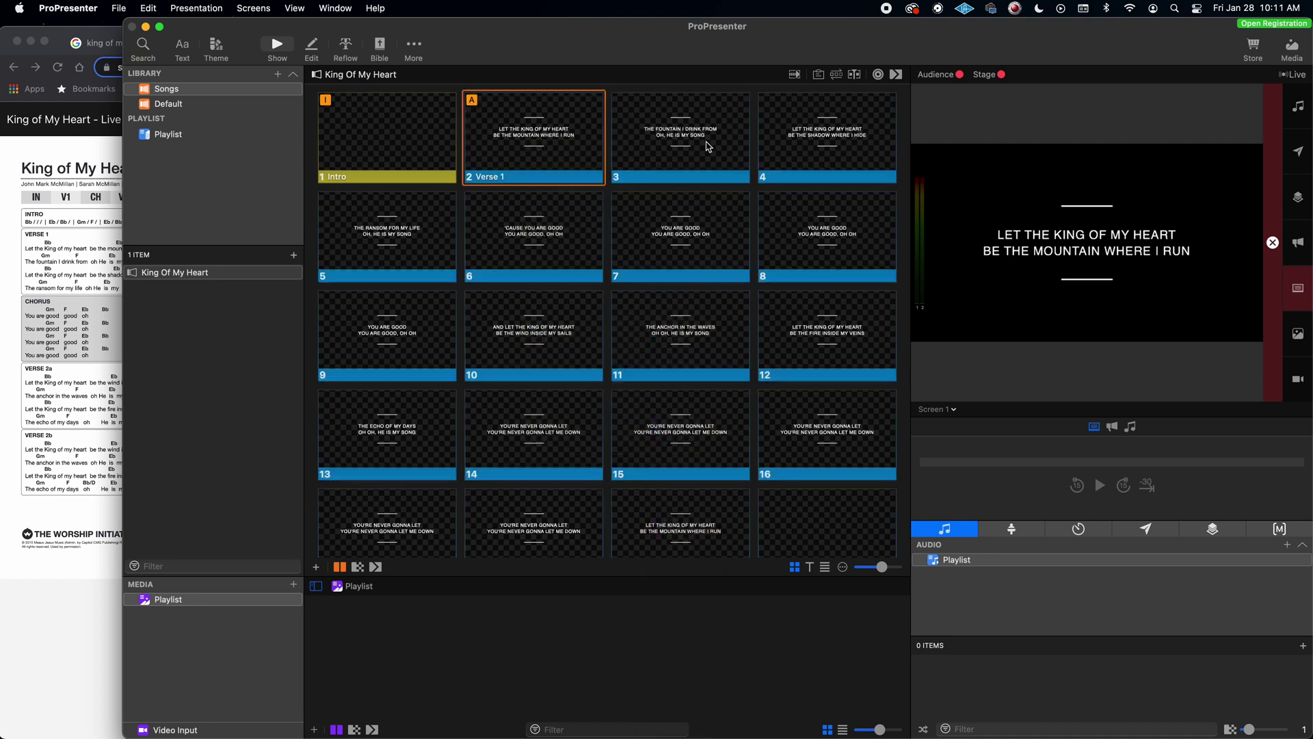
- Show slide 6, "'Cause You are good / You are good, oh oh", and assign it to the Chorus group
left_click(520, 234)
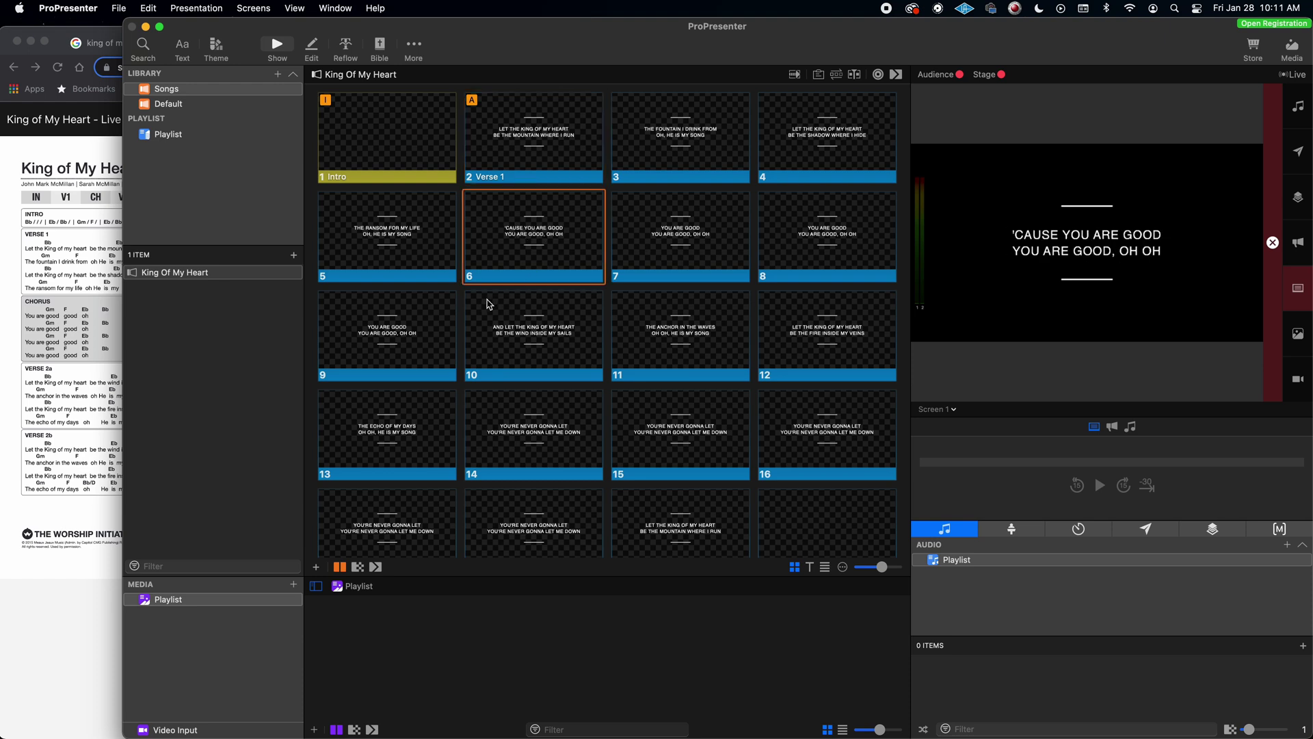
right_click(530, 242)
mouse_move(596, 420)
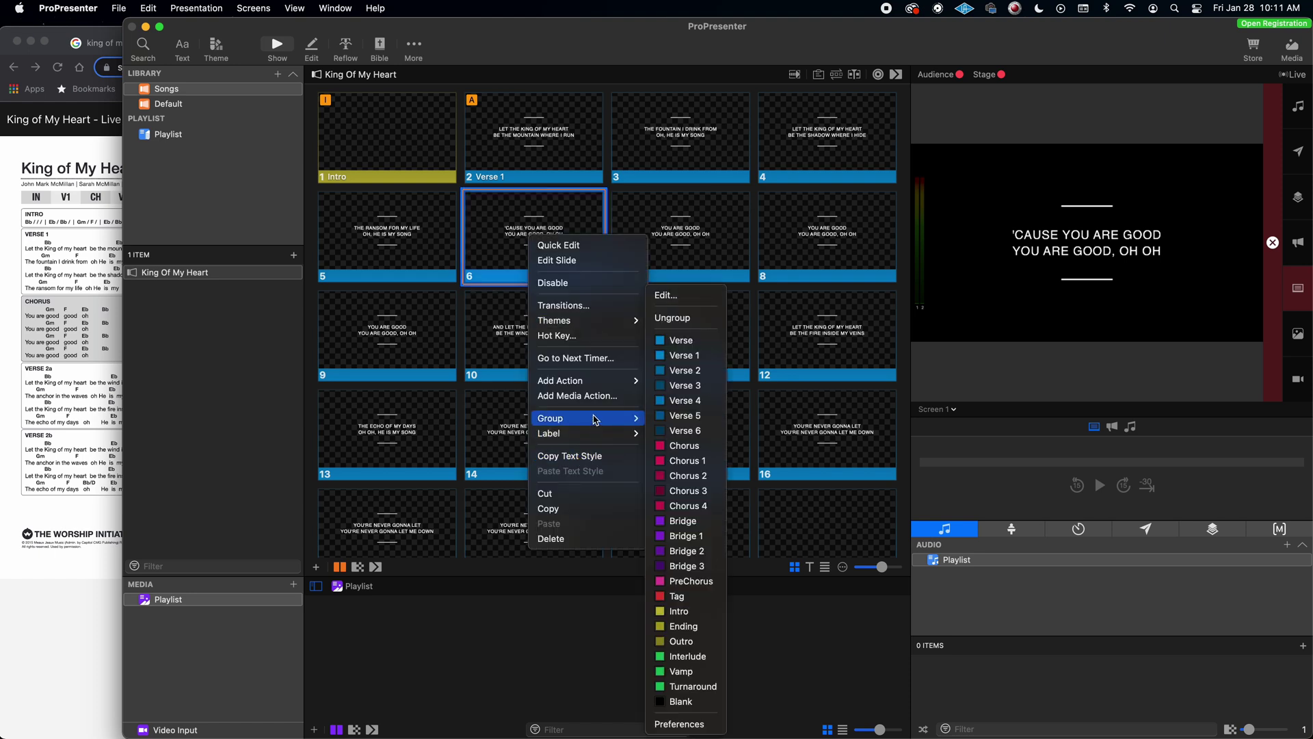
left_click(684, 446)
- Review the group choices available for slide 6 and compare them with the sections on the King of My Heart chord chart
right_click(540, 260)
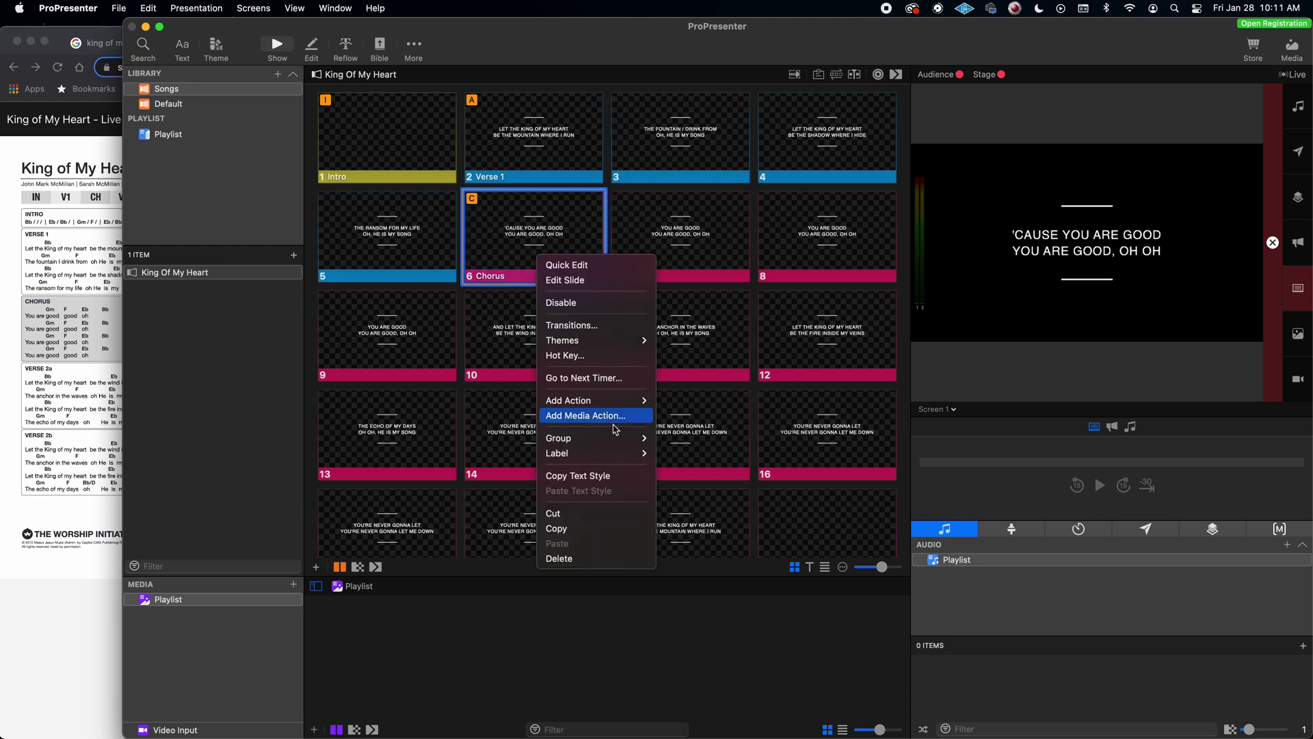
mouse_move(602, 438)
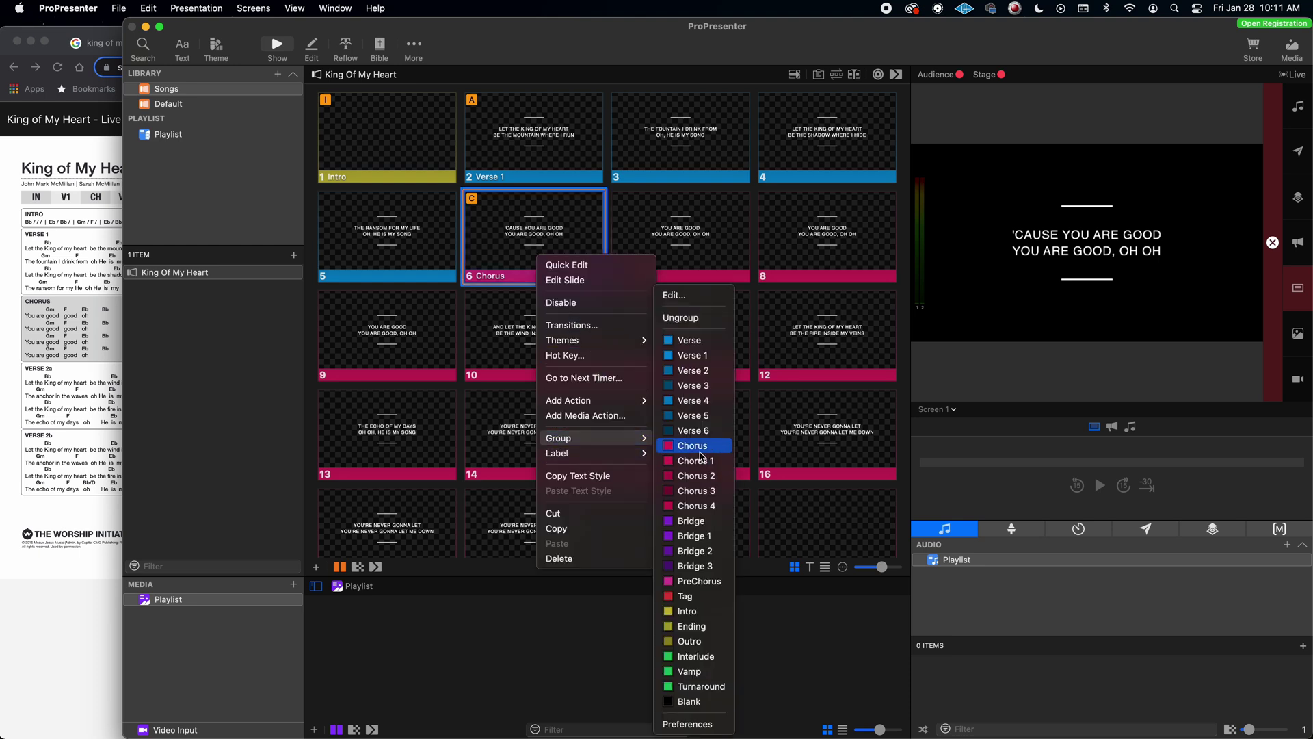
left_click(102, 404)
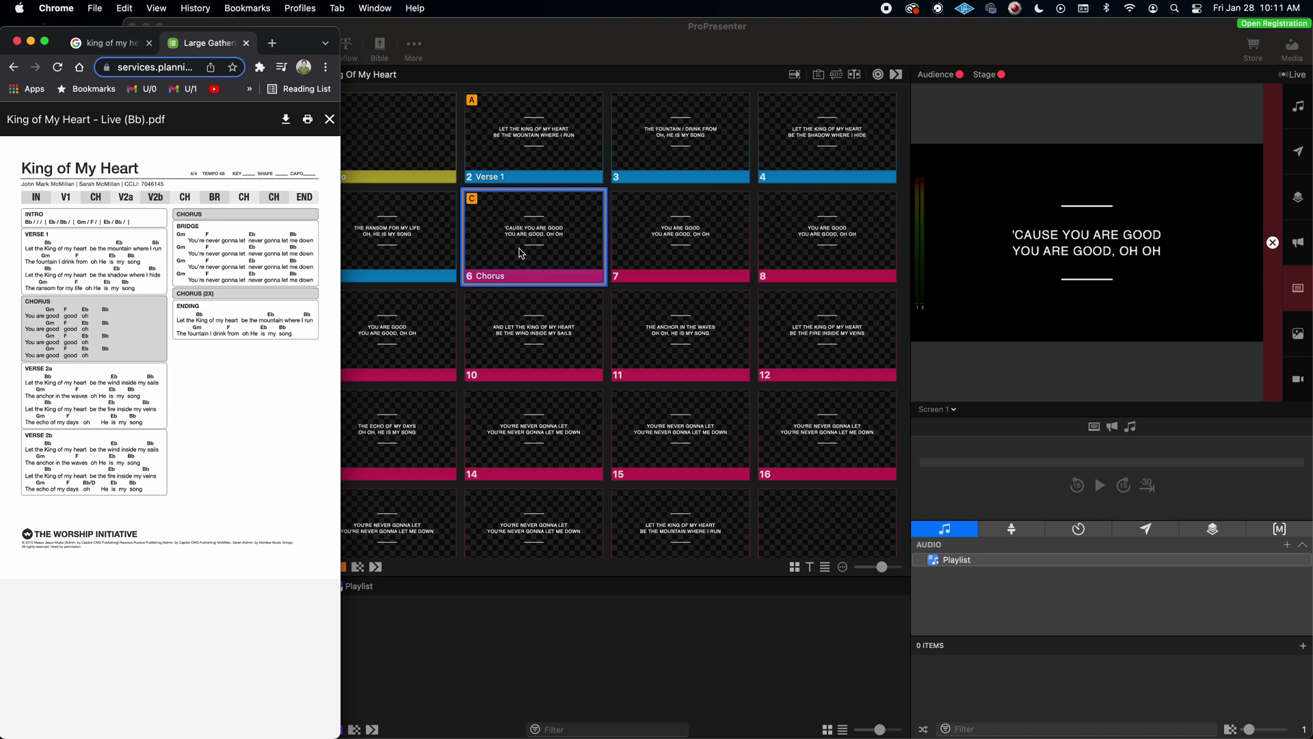
left_click(510, 270)
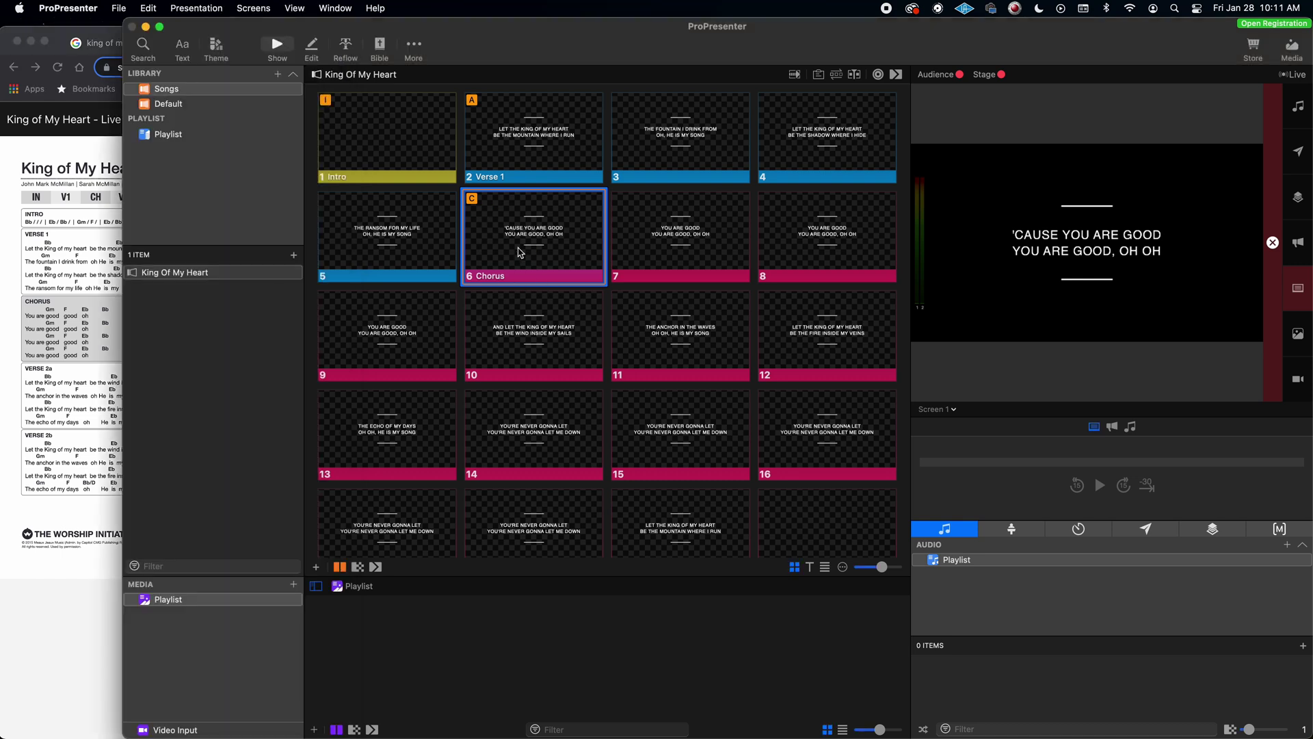
right_click(518, 249)
mouse_move(585, 428)
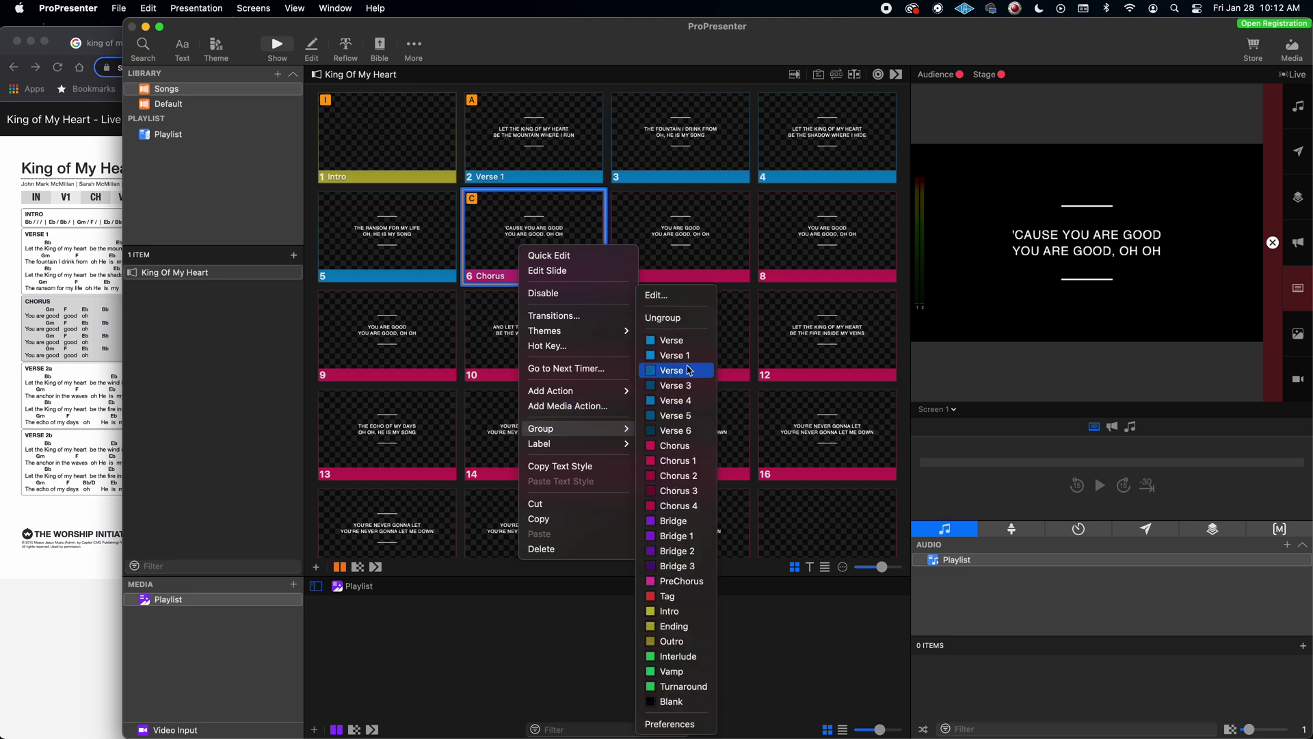
left_click(511, 219)
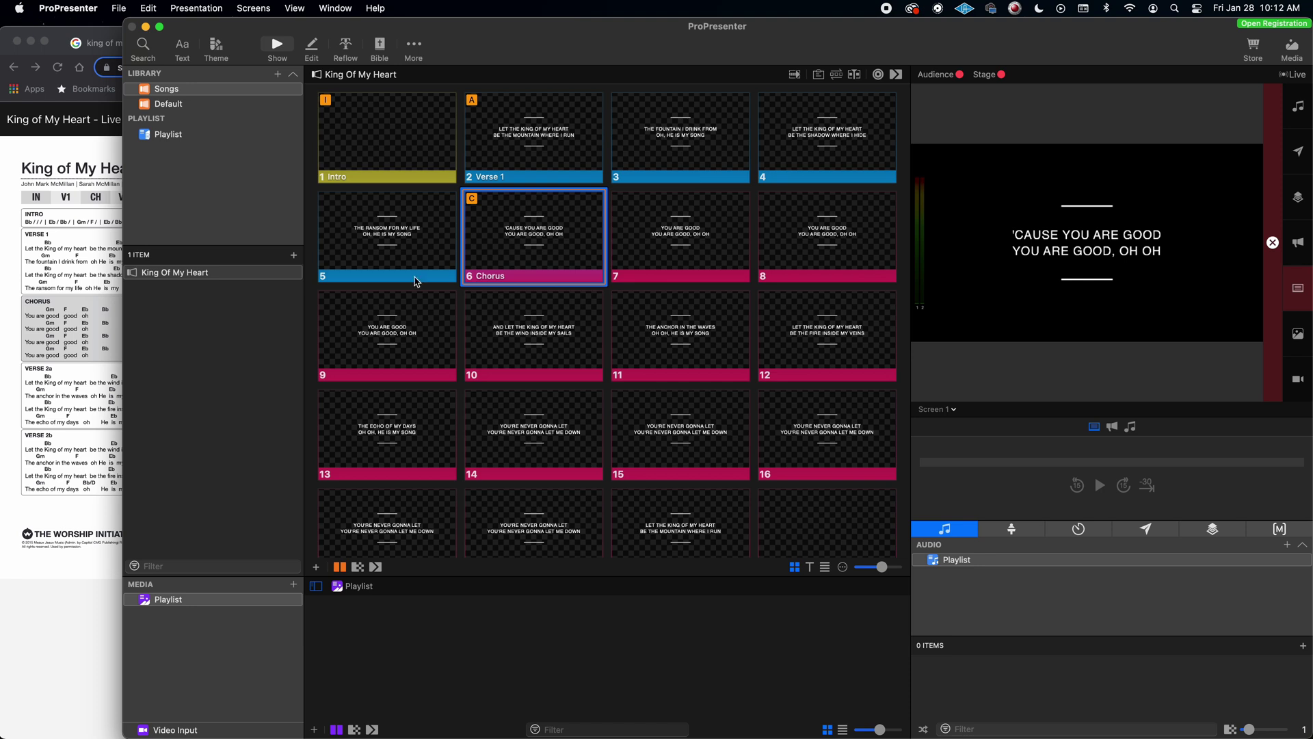
- Show slide 10, "And let the King of my heart / Be the wind inside my sails", and assign it to the Verse 2 group
left_click(528, 338)
right_click(541, 338)
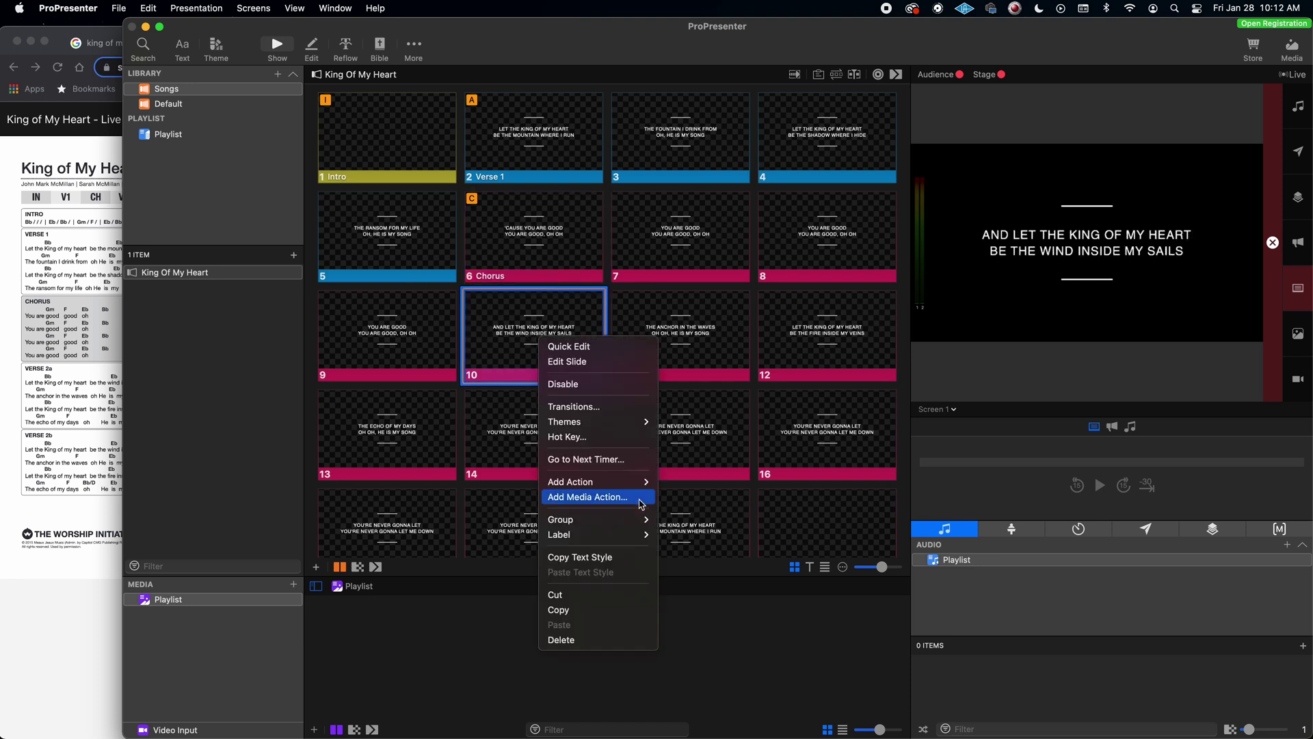
mouse_move(643, 526)
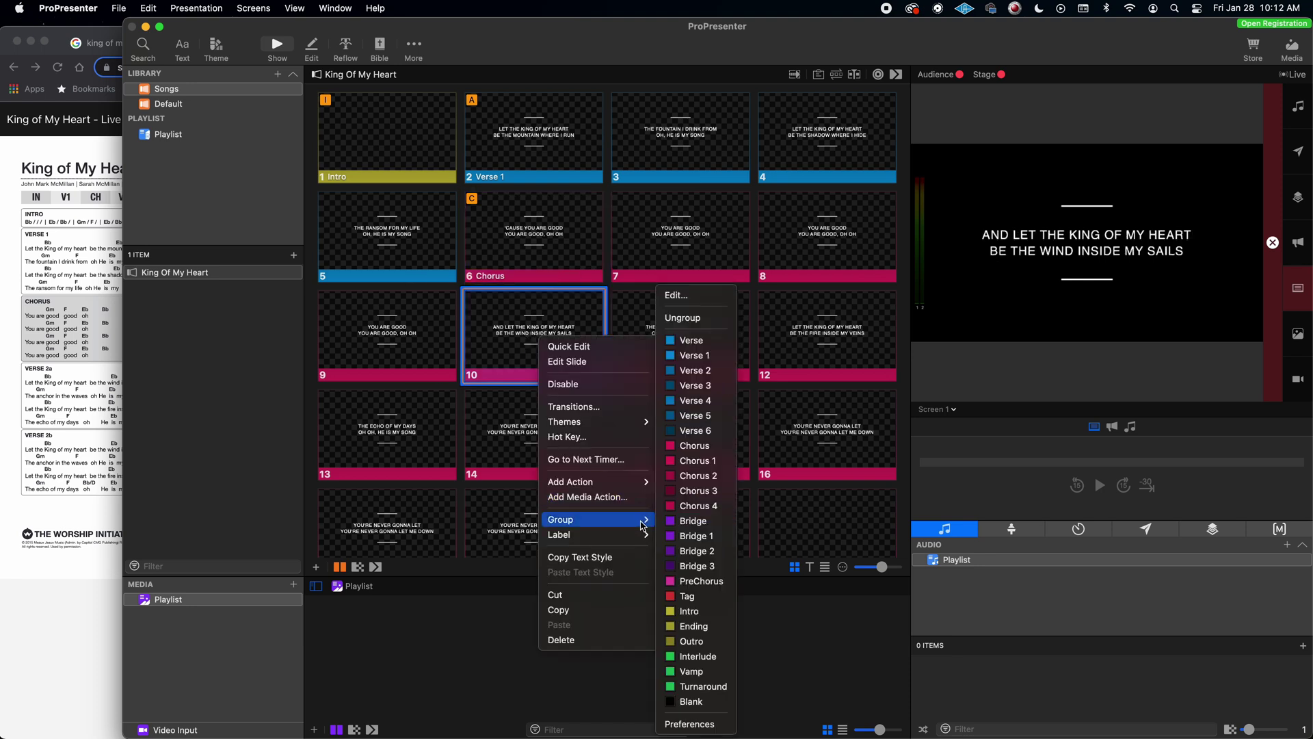
left_click(692, 370)
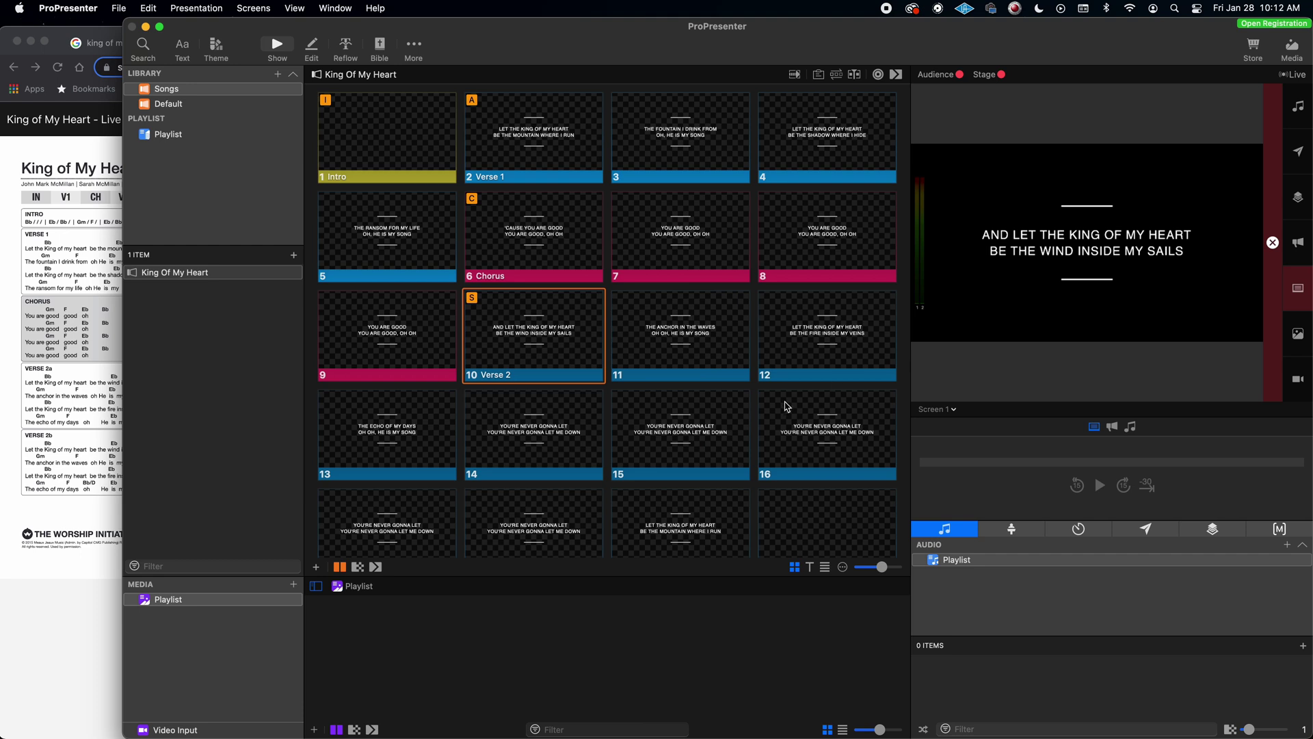
- Show slide 14, the first "You're never gonna let / You're never gonna let me down" slide, and assign it to the Bridge group
left_click(535, 439)
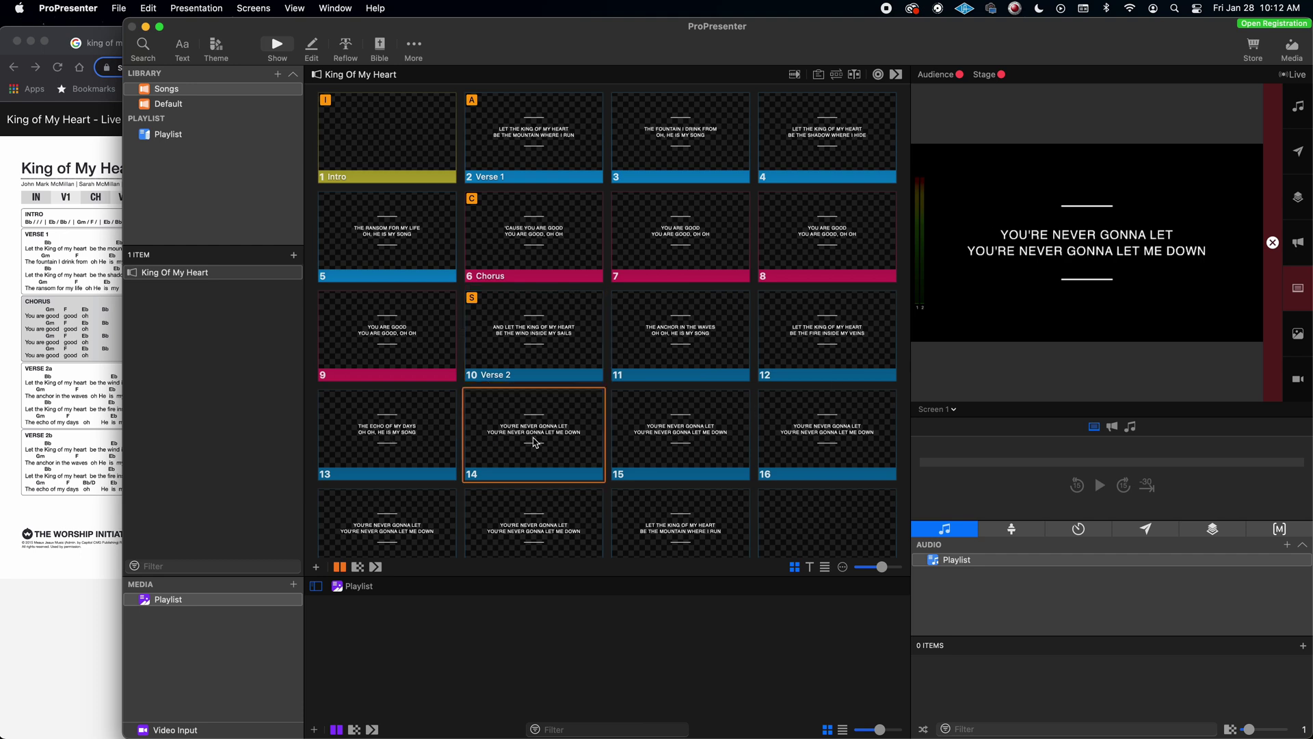
right_click(533, 433)
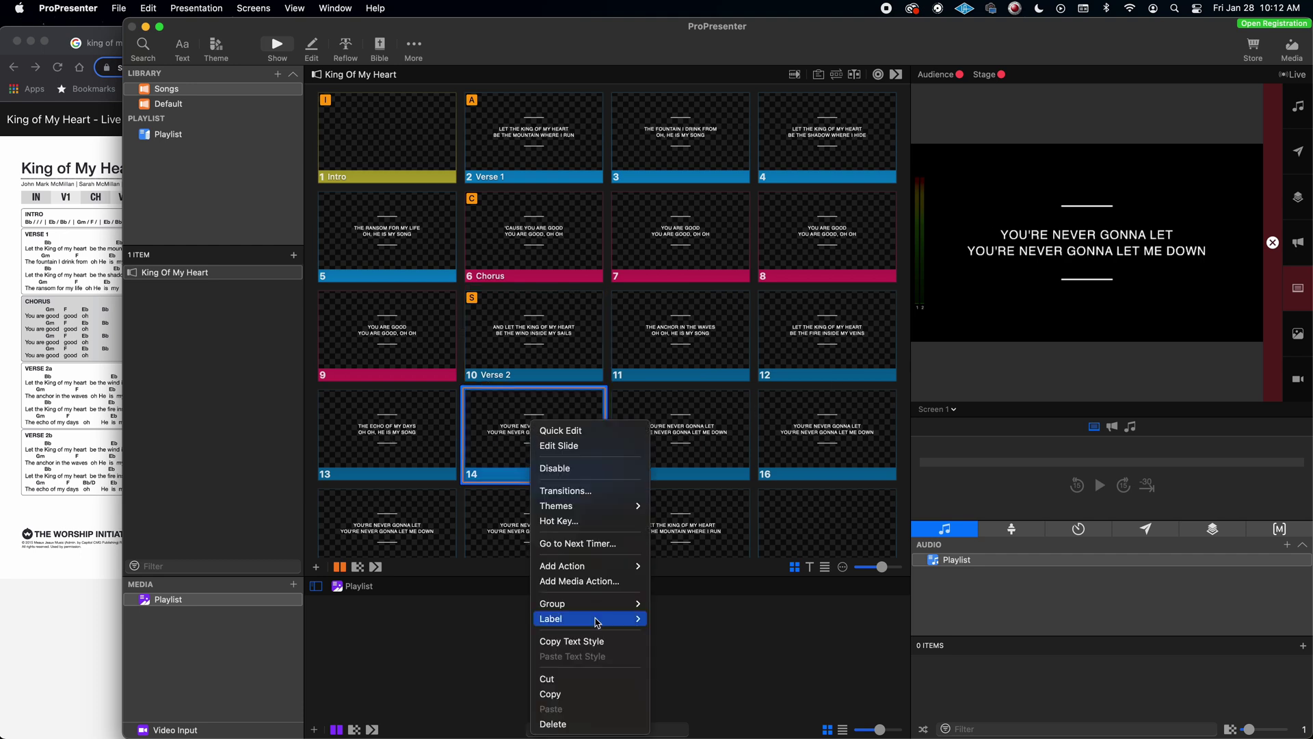
mouse_move(613, 604)
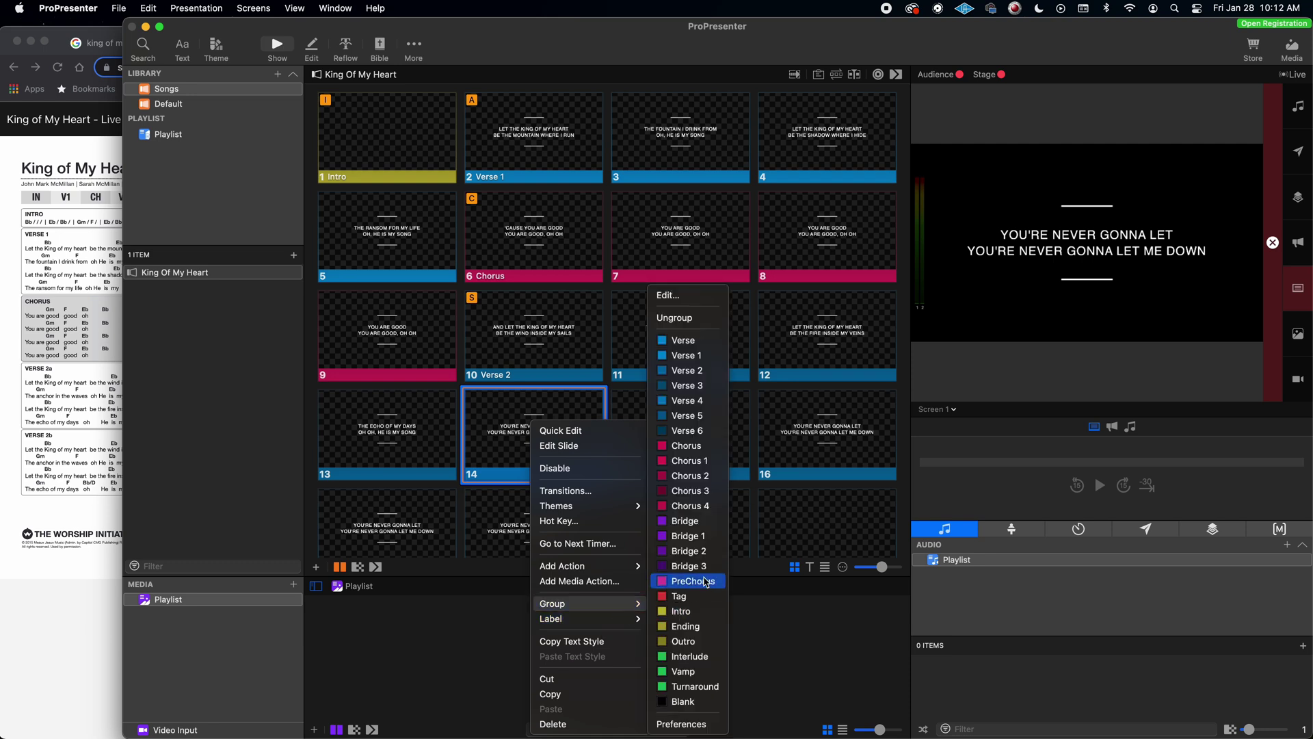
left_click(682, 521)
- Check the ending section on the chord chart, show slide 19, "Let the King of my heart", and assign it to the Tag group
scroll(580, 455, "down", 4)
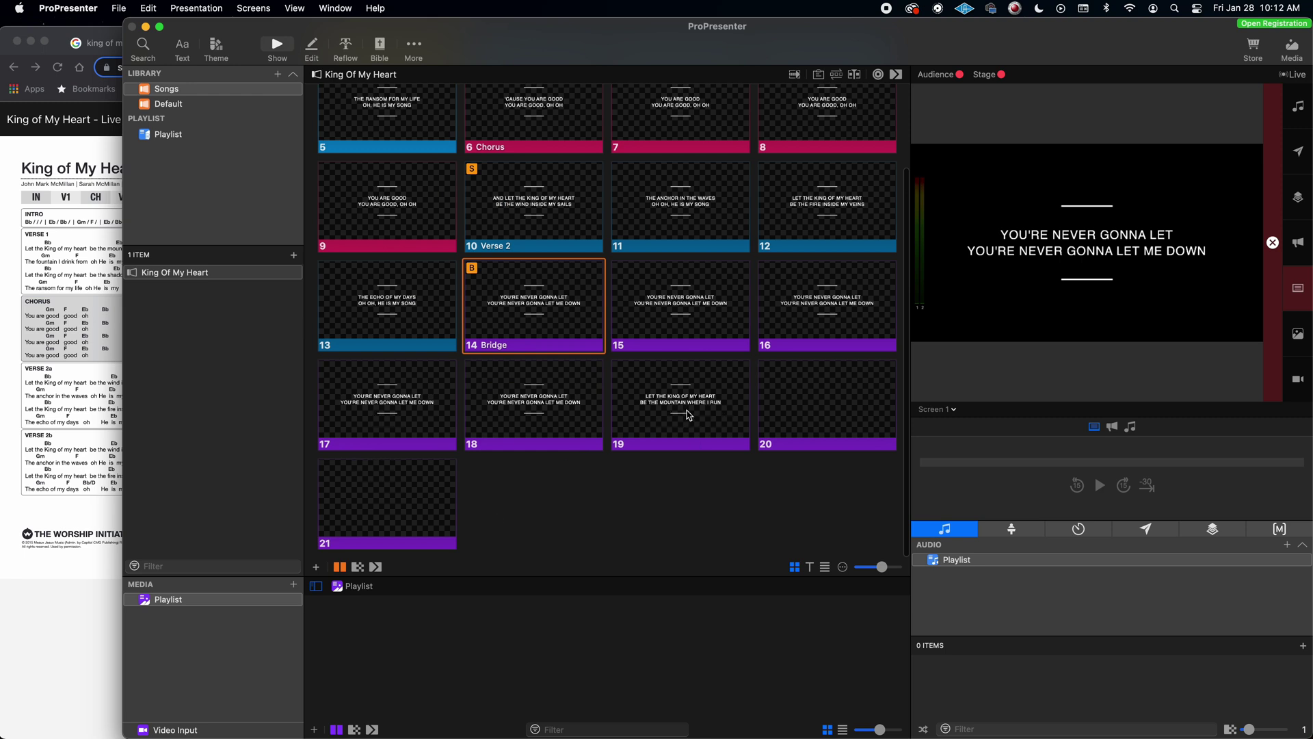
left_click(108, 431)
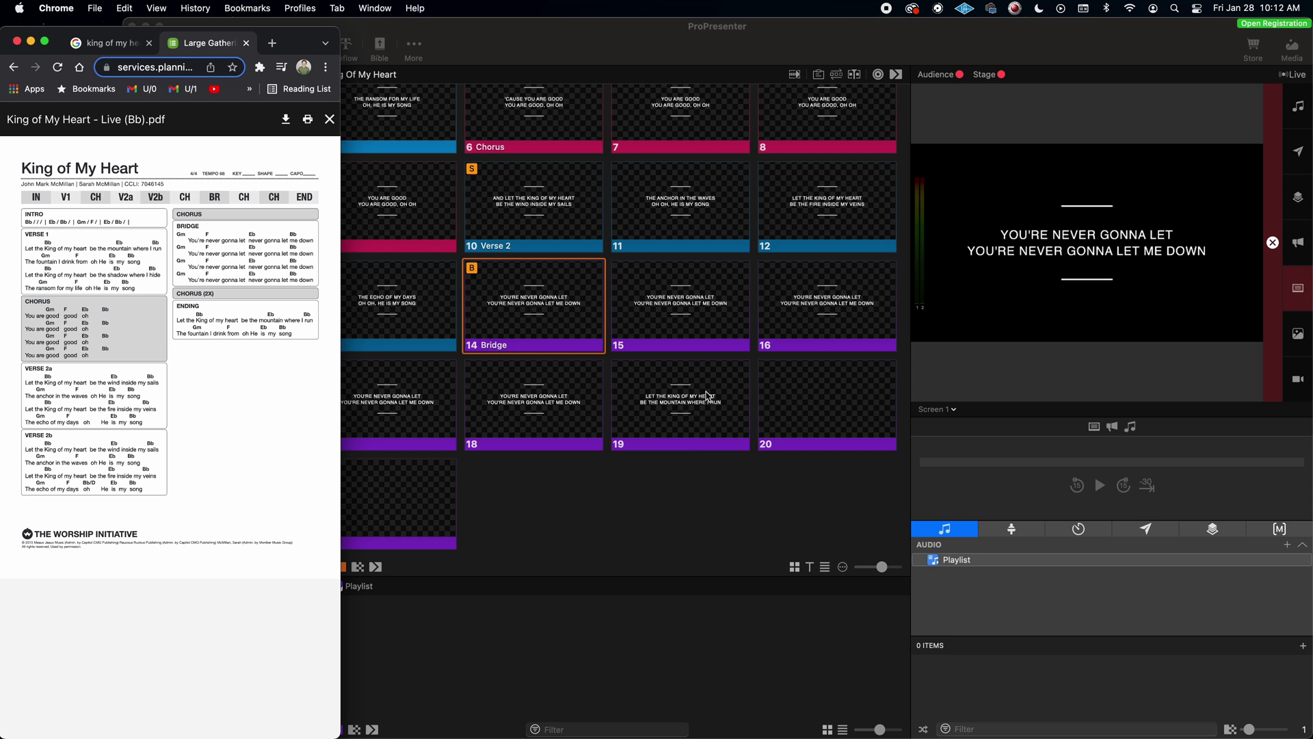
left_click(655, 405)
right_click(654, 407)
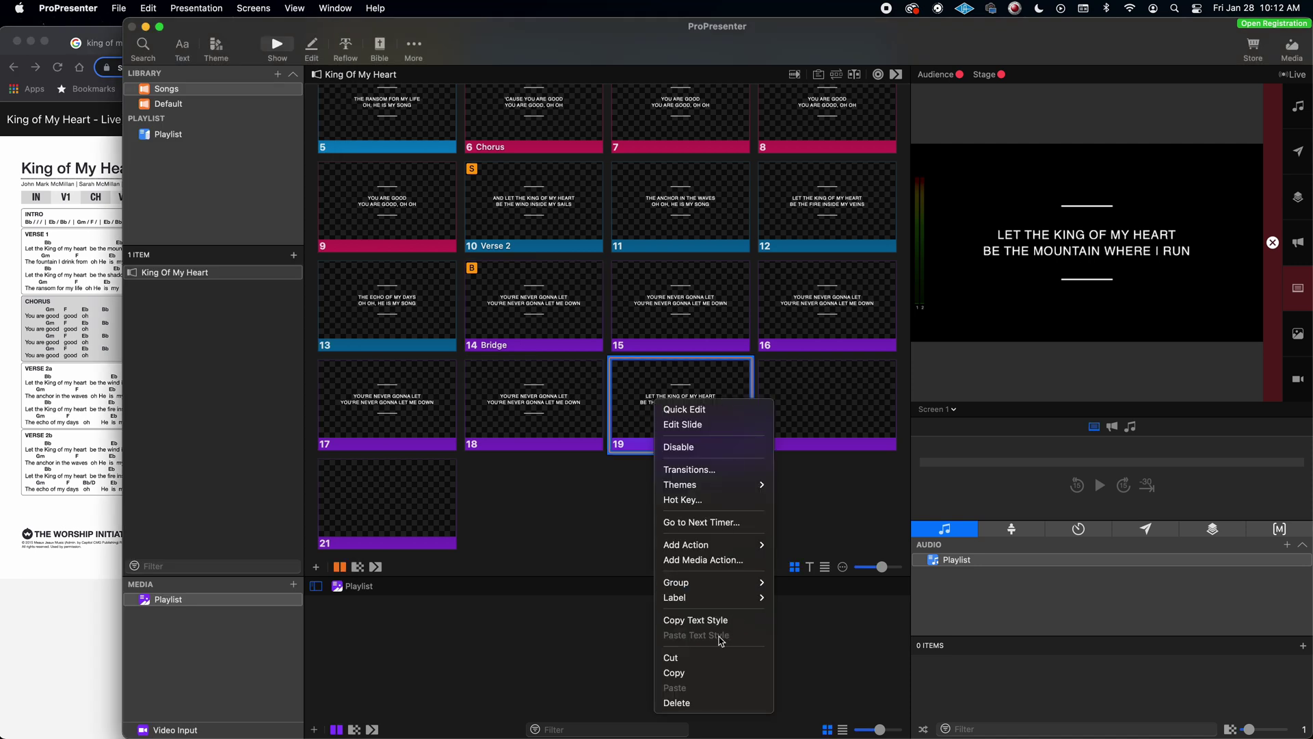
mouse_move(731, 584)
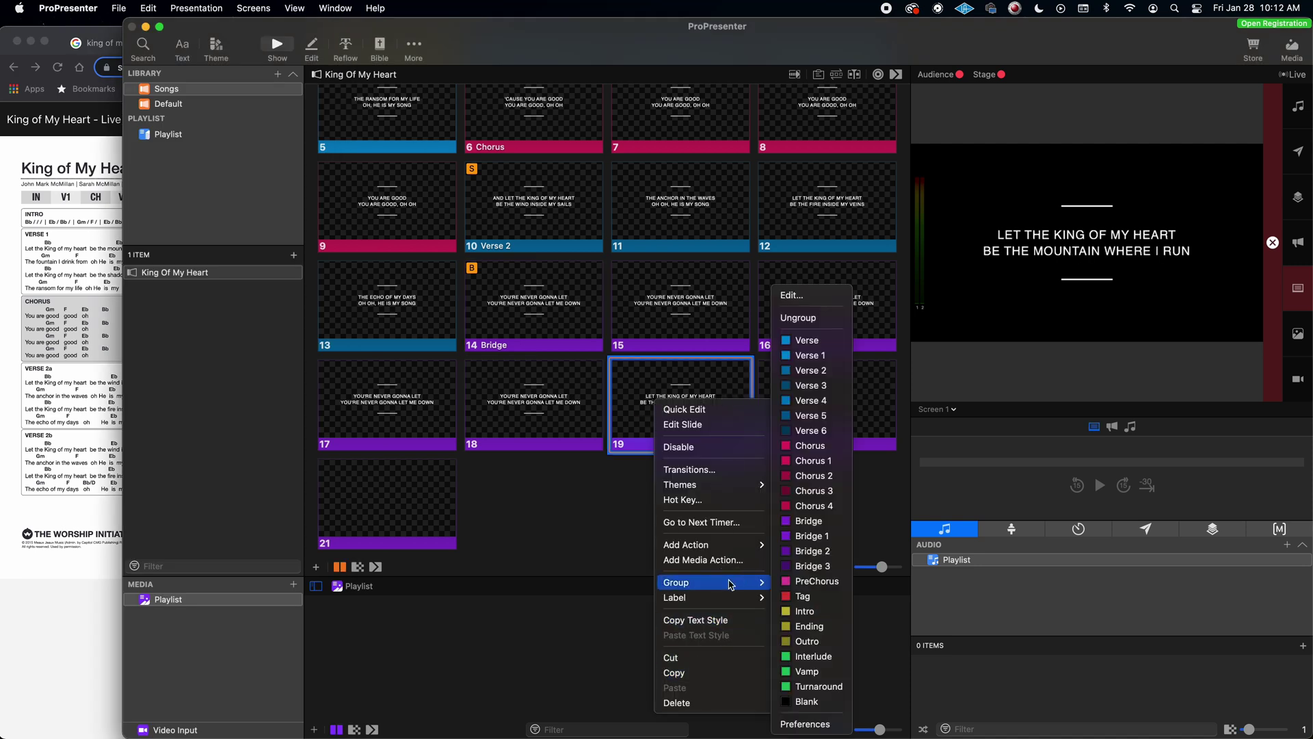
left_click(804, 596)
- Copy slide 3, "The fountain I drink from / Oh, He is my song", paste it after Tag slide 19, and show the pasted slide
scroll(595, 503, "up", 2)
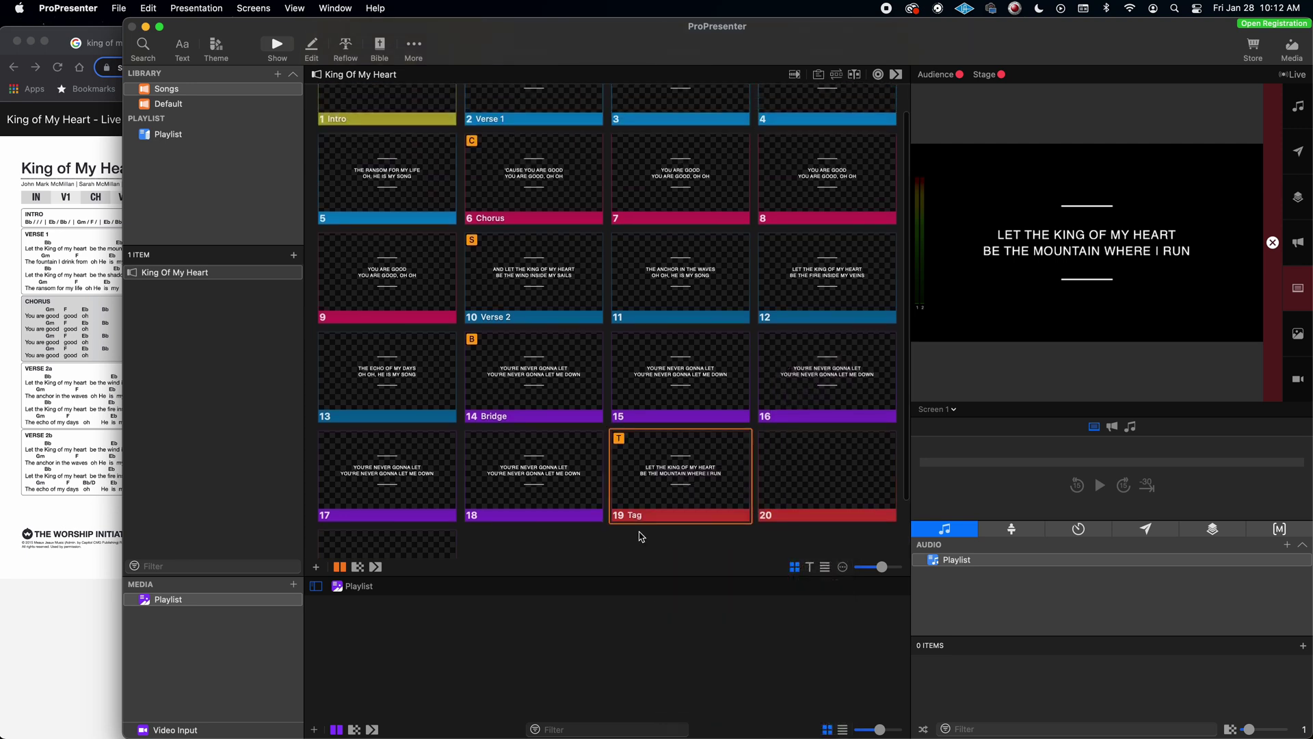
left_click(64, 469)
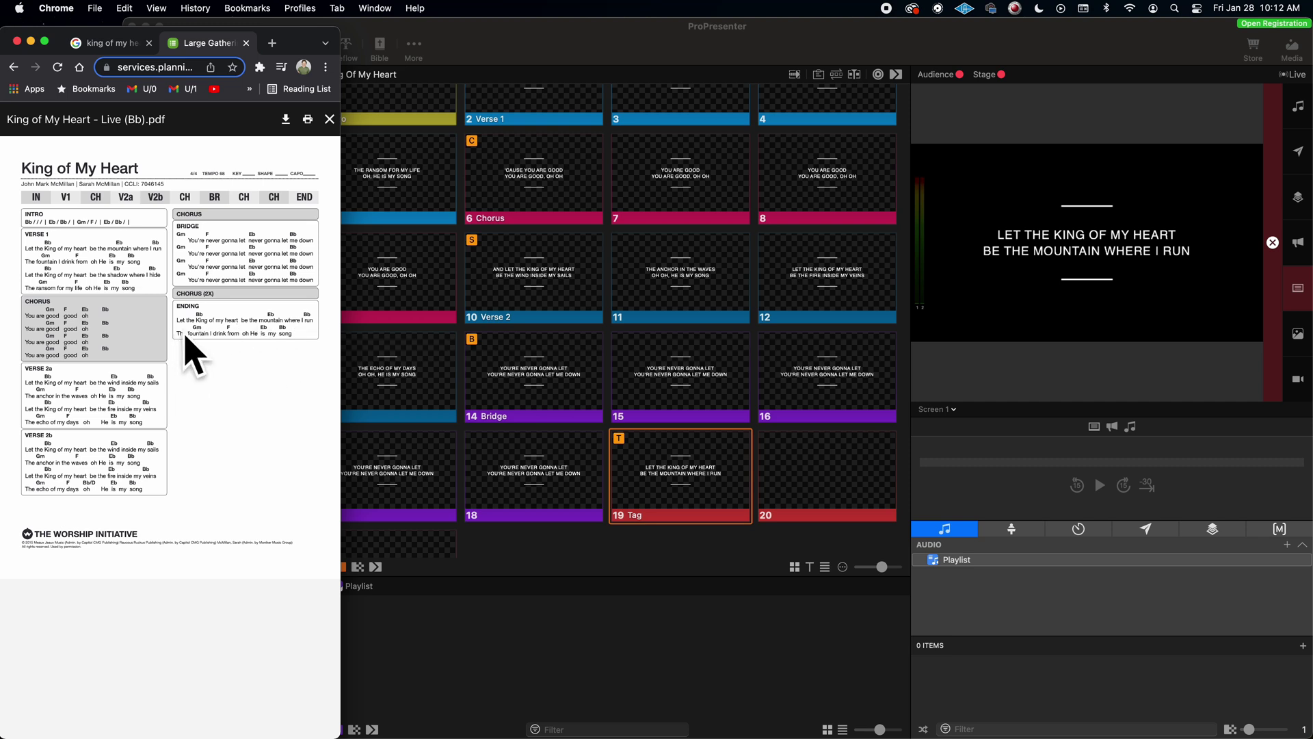
left_click(782, 473)
left_click(782, 473)
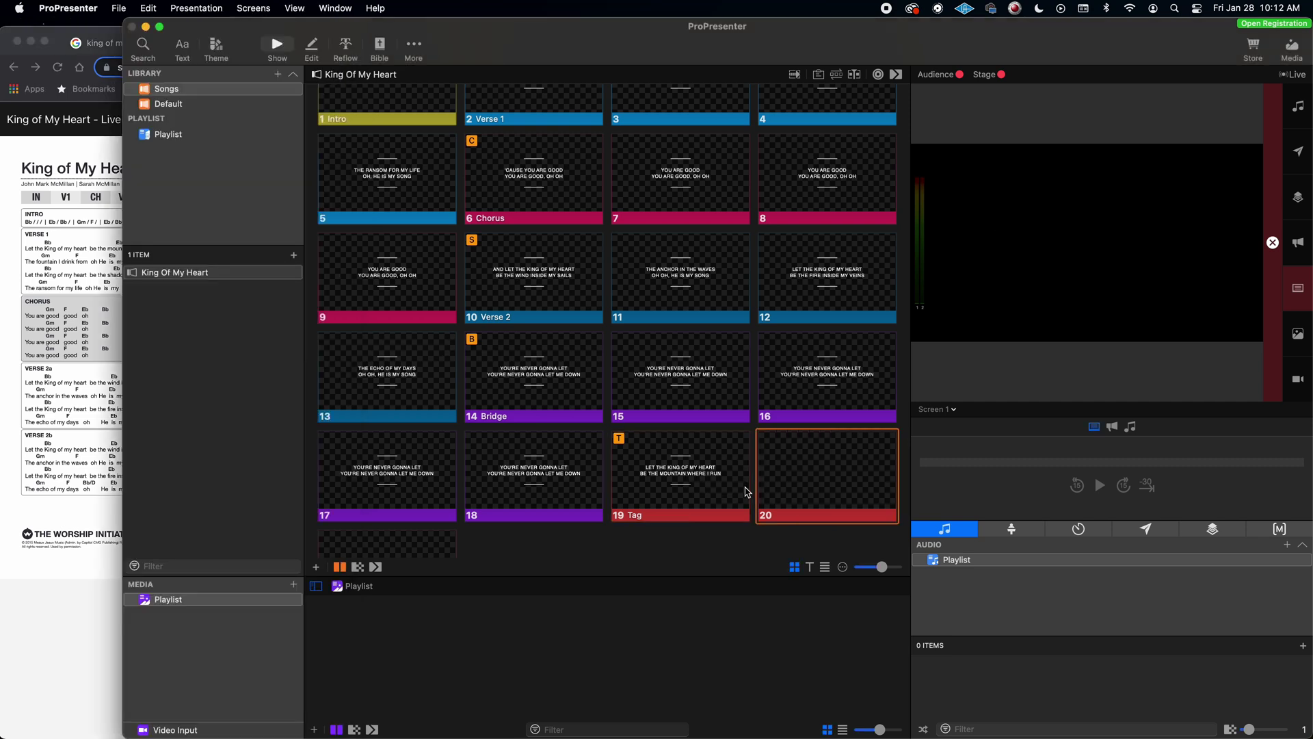
scroll(669, 512, "up", 2)
left_click(679, 152)
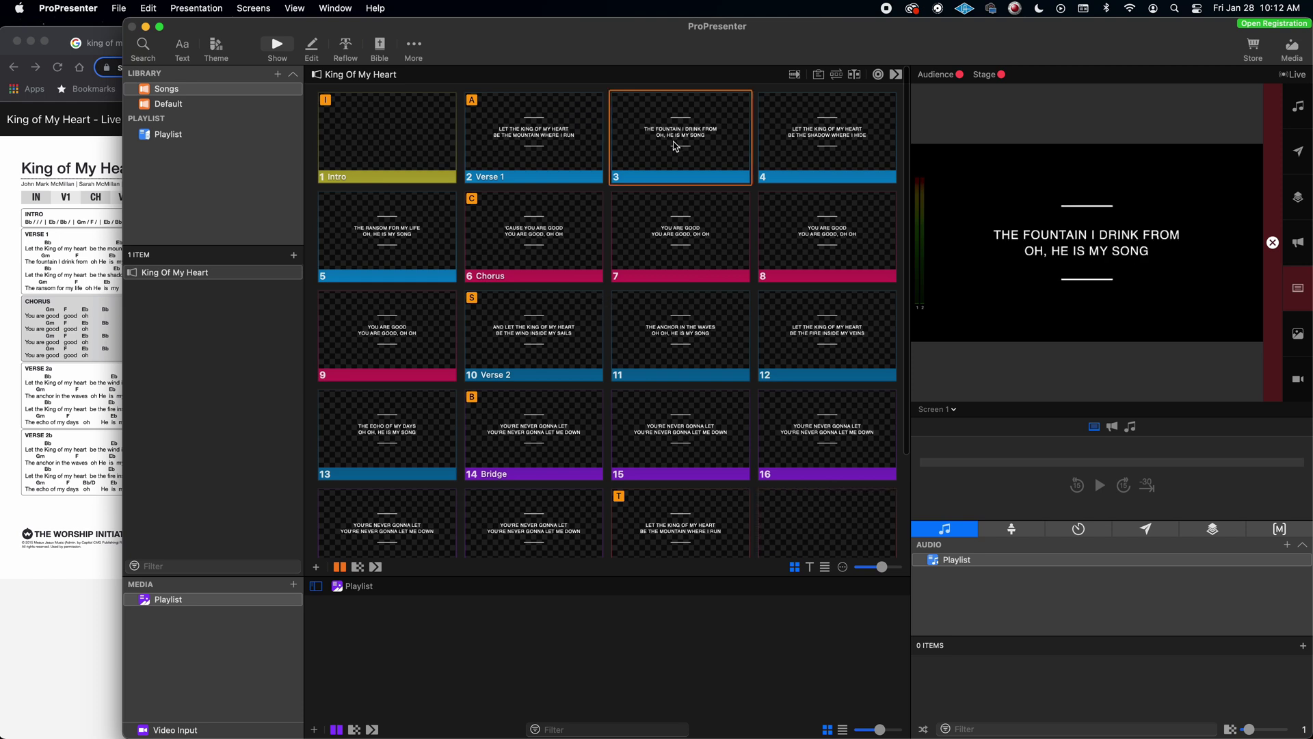
right_click(673, 141)
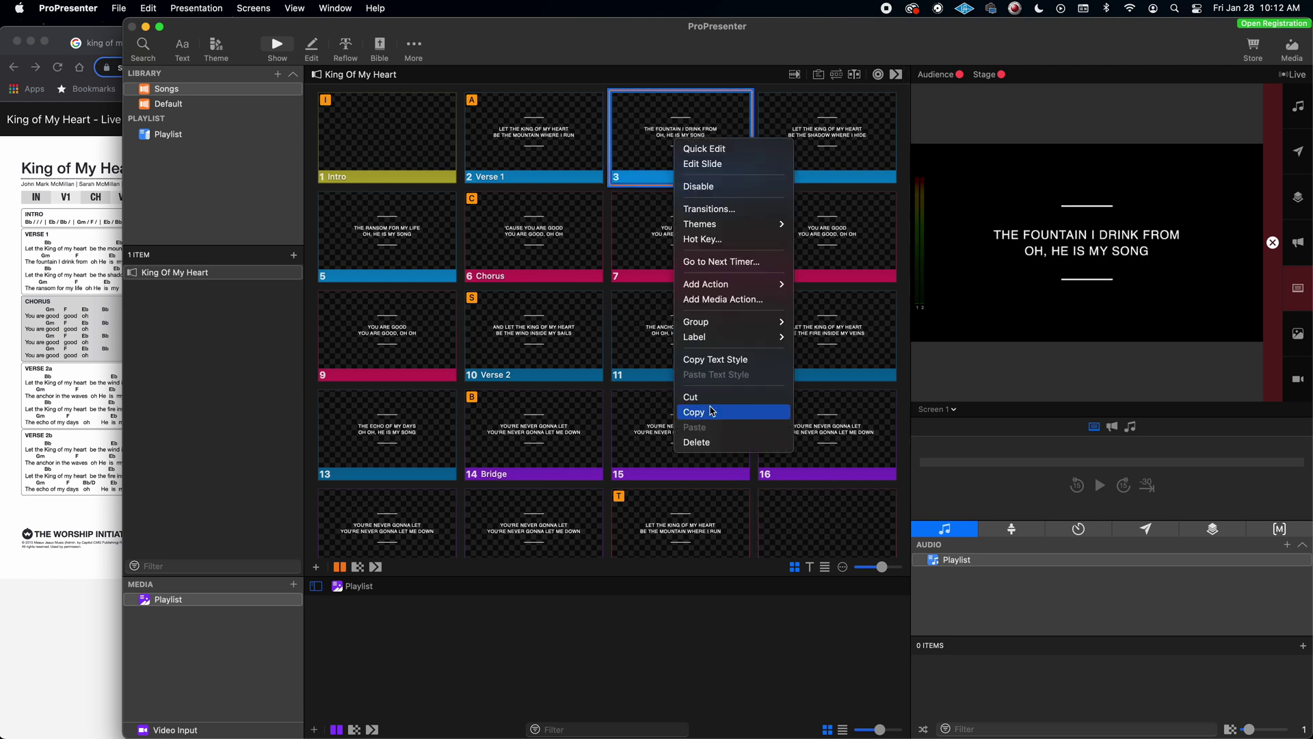
left_click(753, 412)
scroll(684, 477, "down", 5)
left_click(682, 411)
right_click(686, 408)
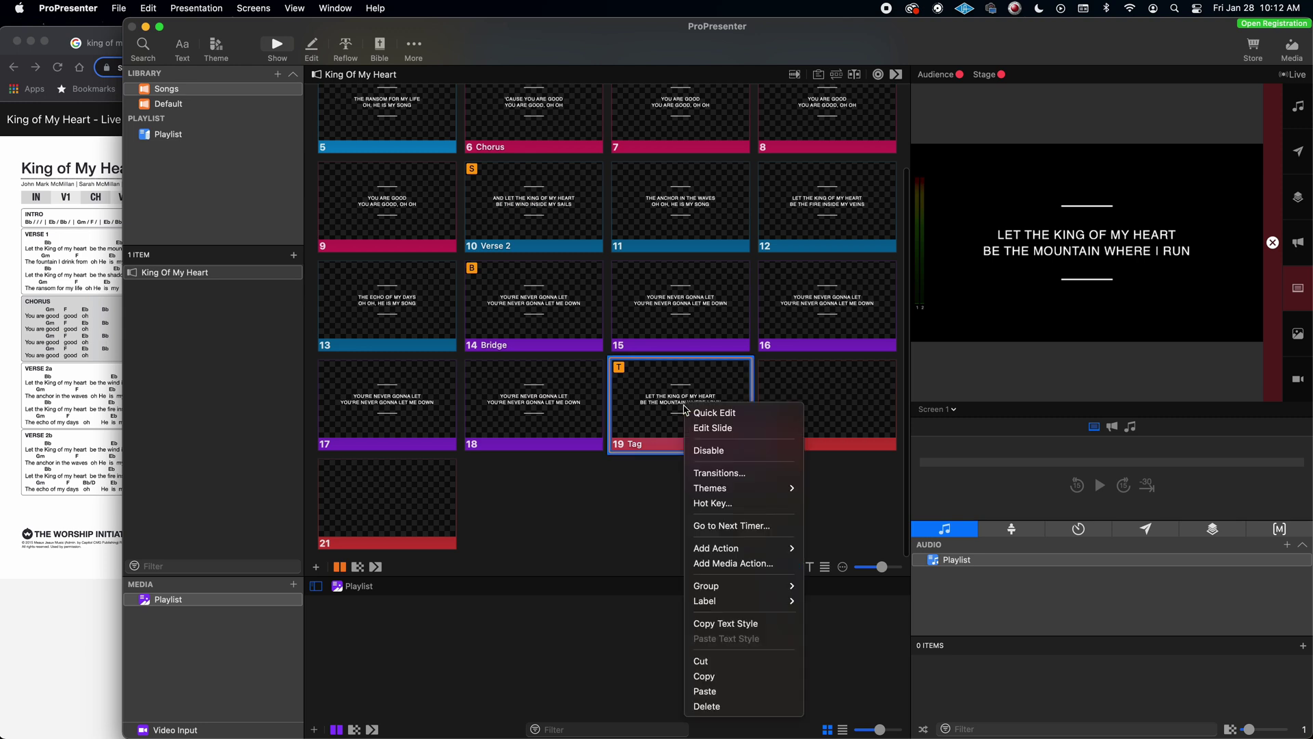
left_click(731, 698)
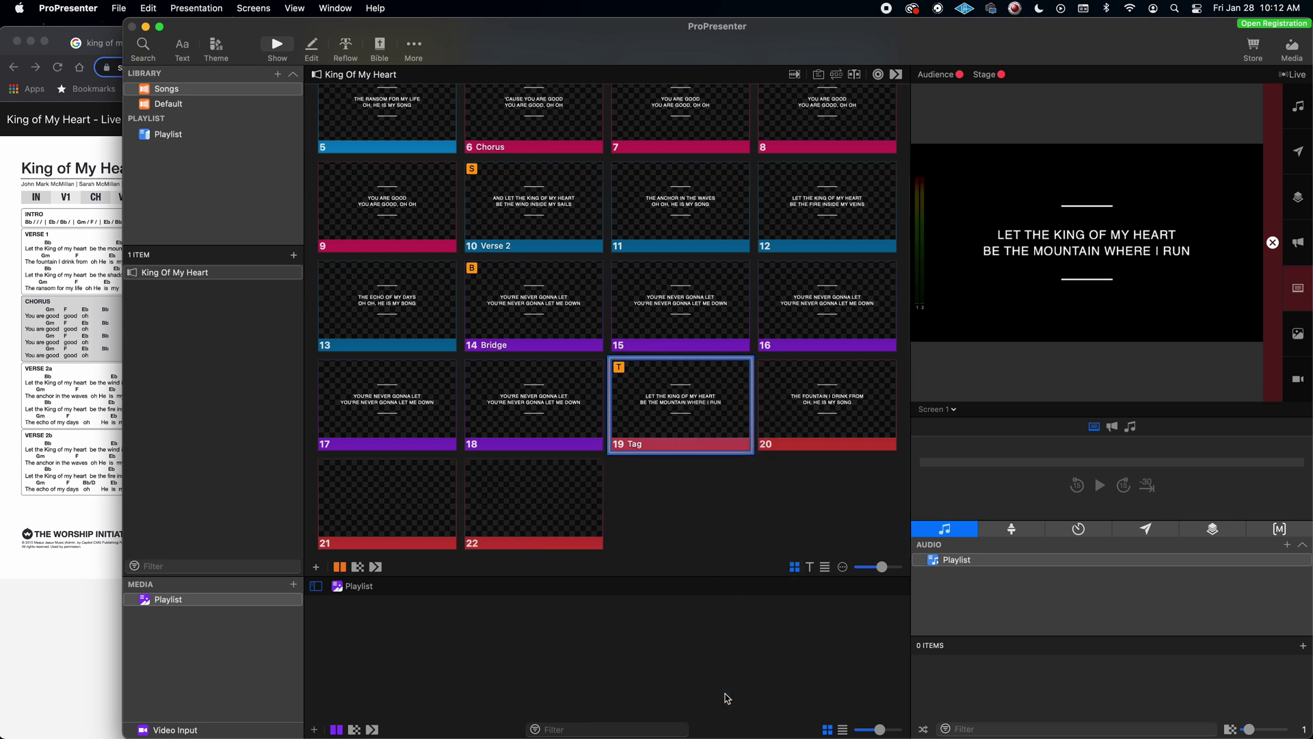
left_click(850, 403)
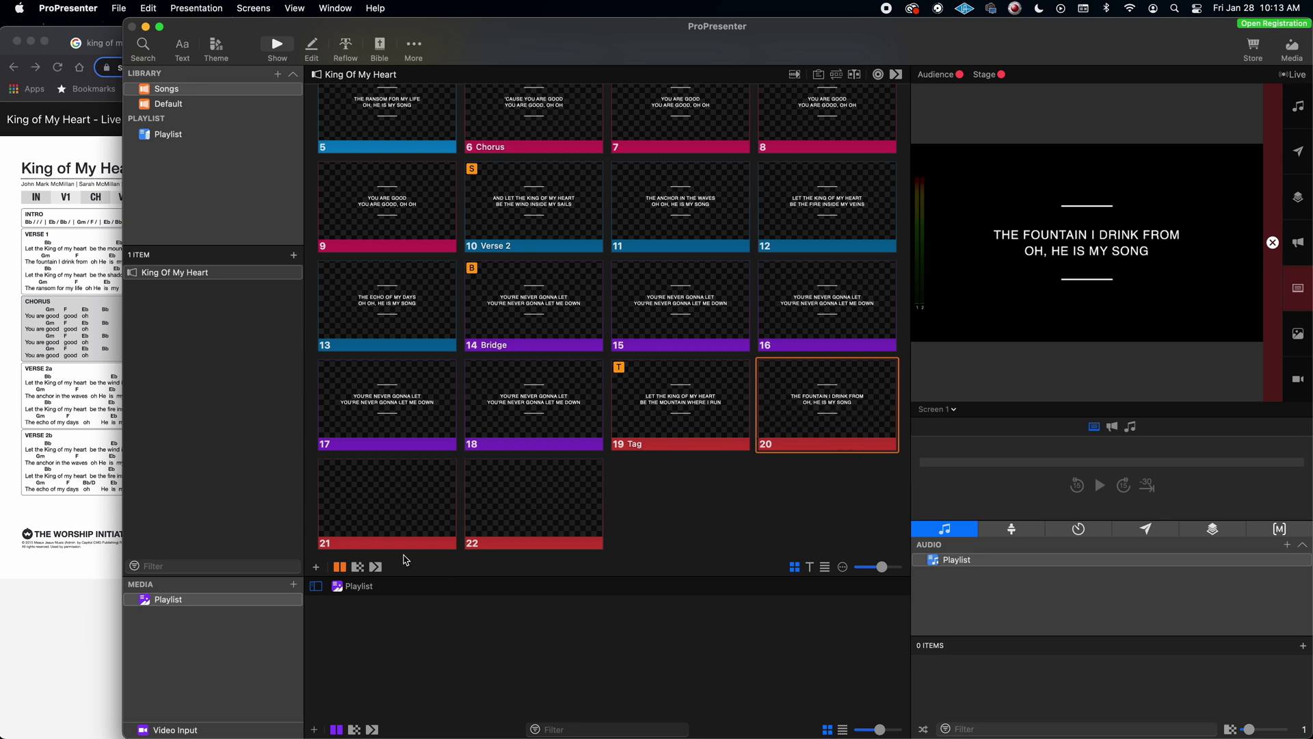
- Show blank slide 21 and assign it to the Interlude group
left_click(375, 497)
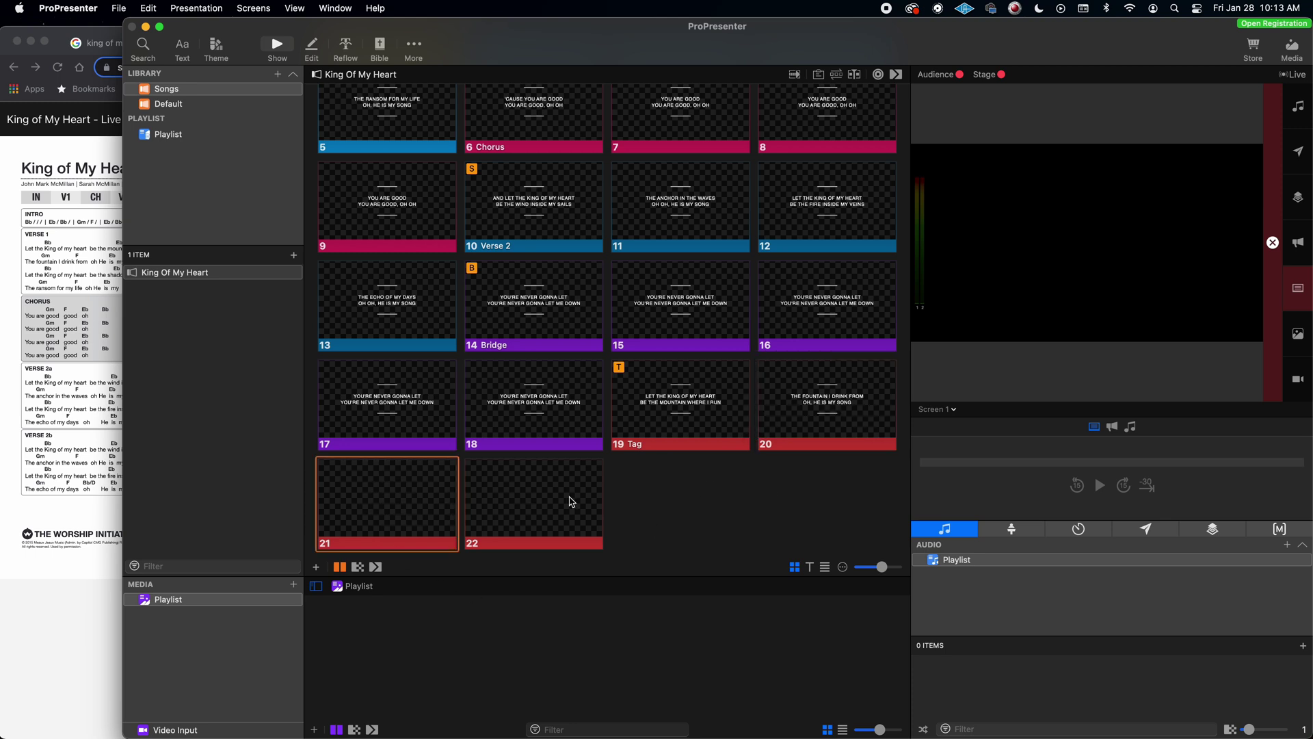
right_click(364, 499)
mouse_move(420, 626)
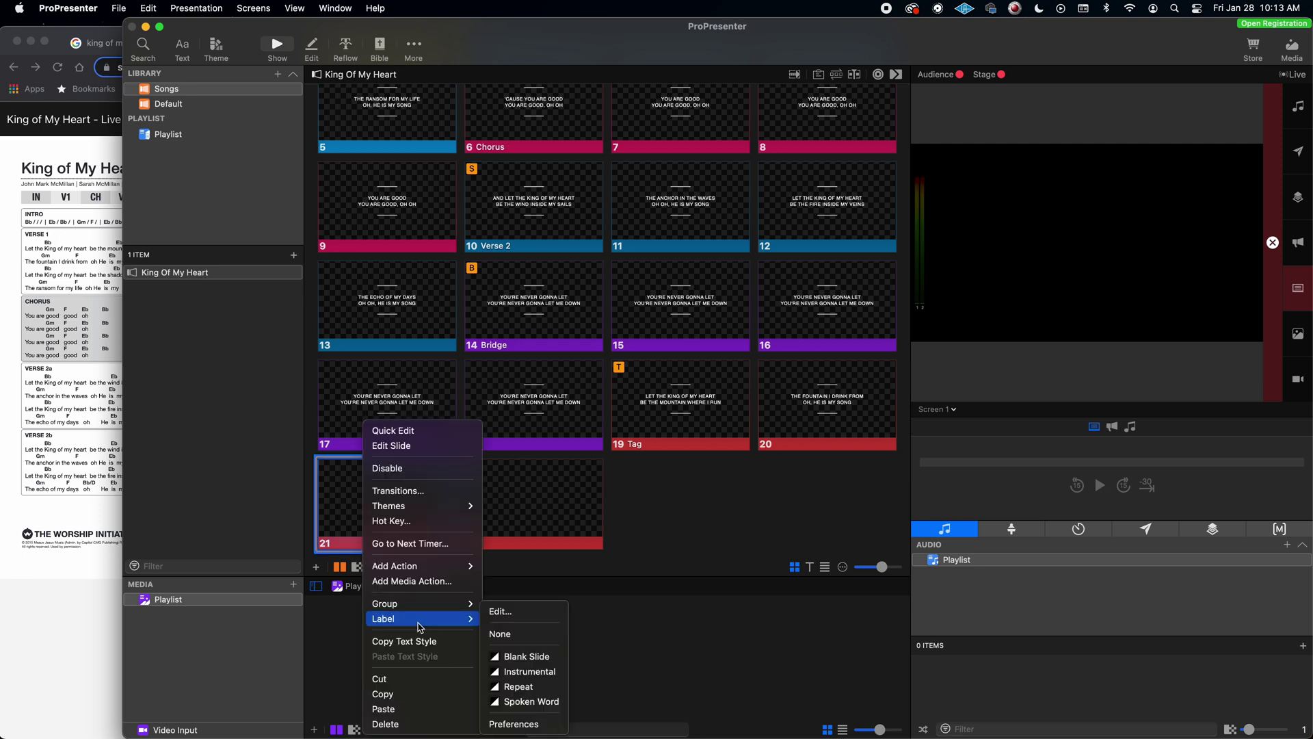
mouse_move(431, 604)
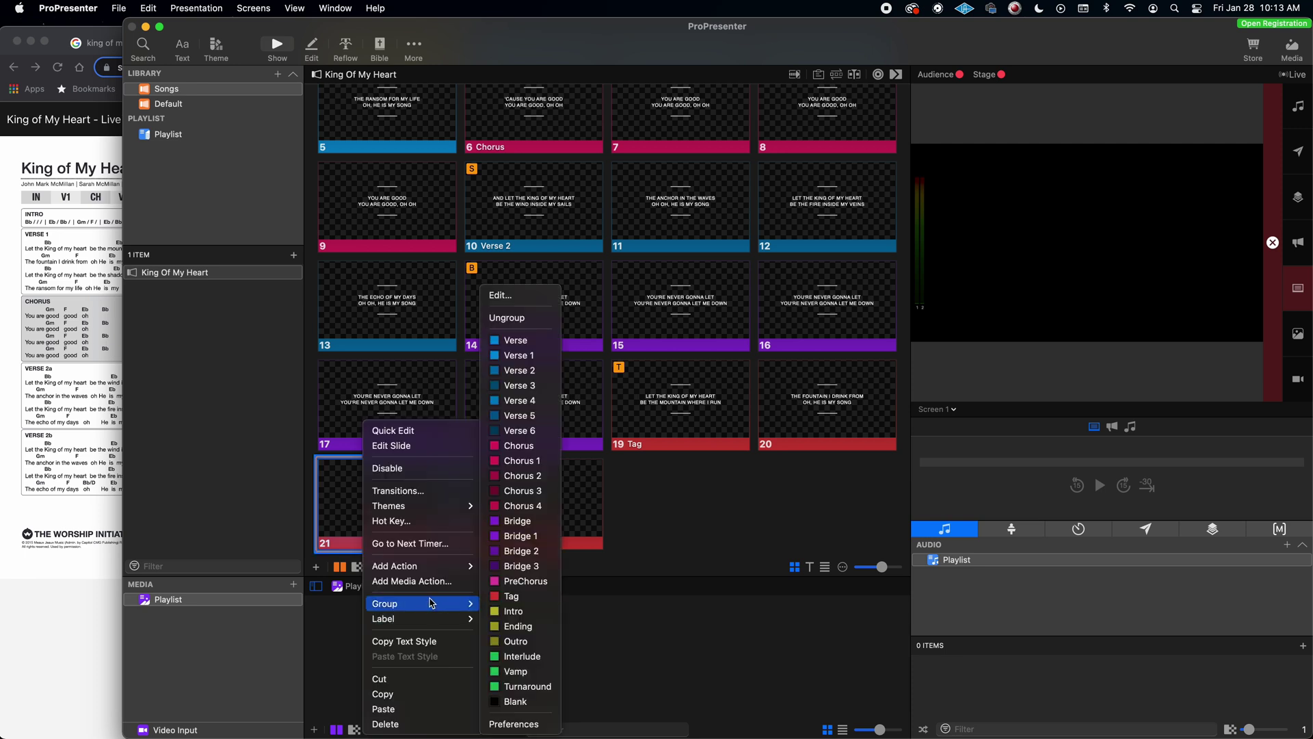
left_click(522, 656)
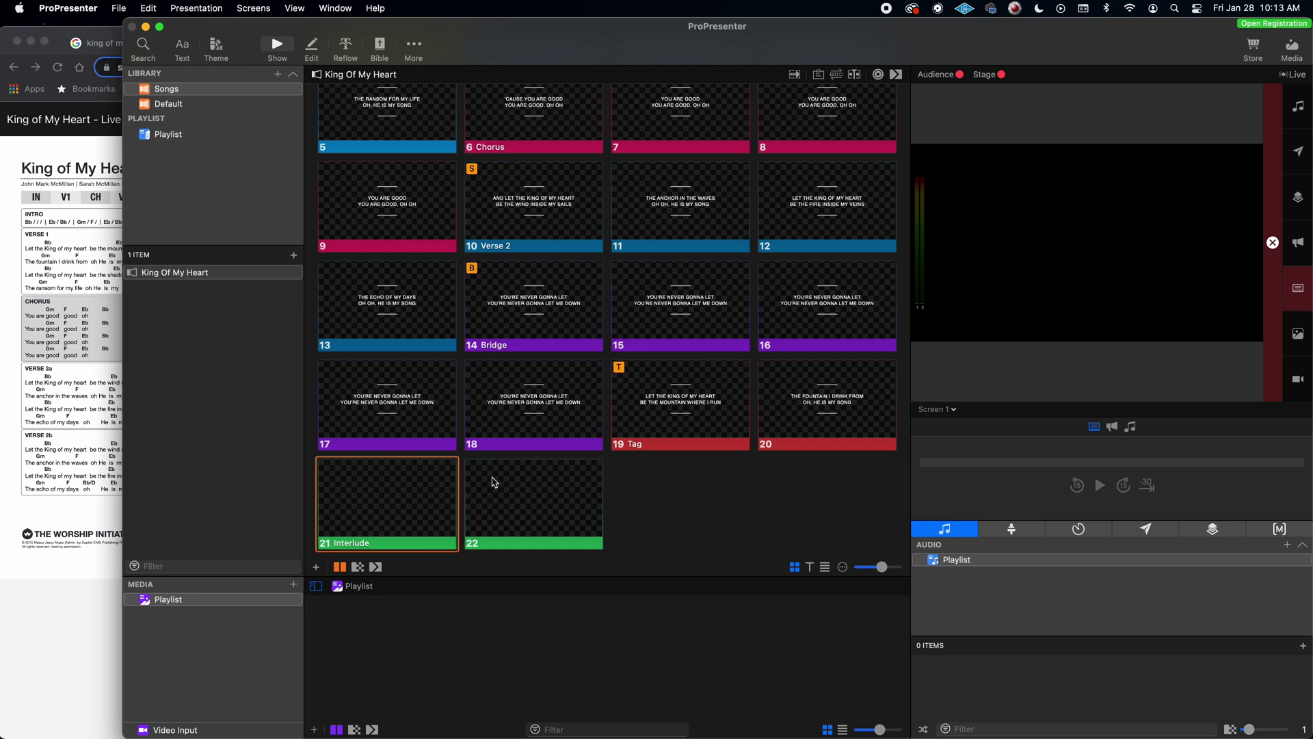
- Show blank slide 22 and assign it to the Outro group
left_click(514, 514)
right_click(515, 528)
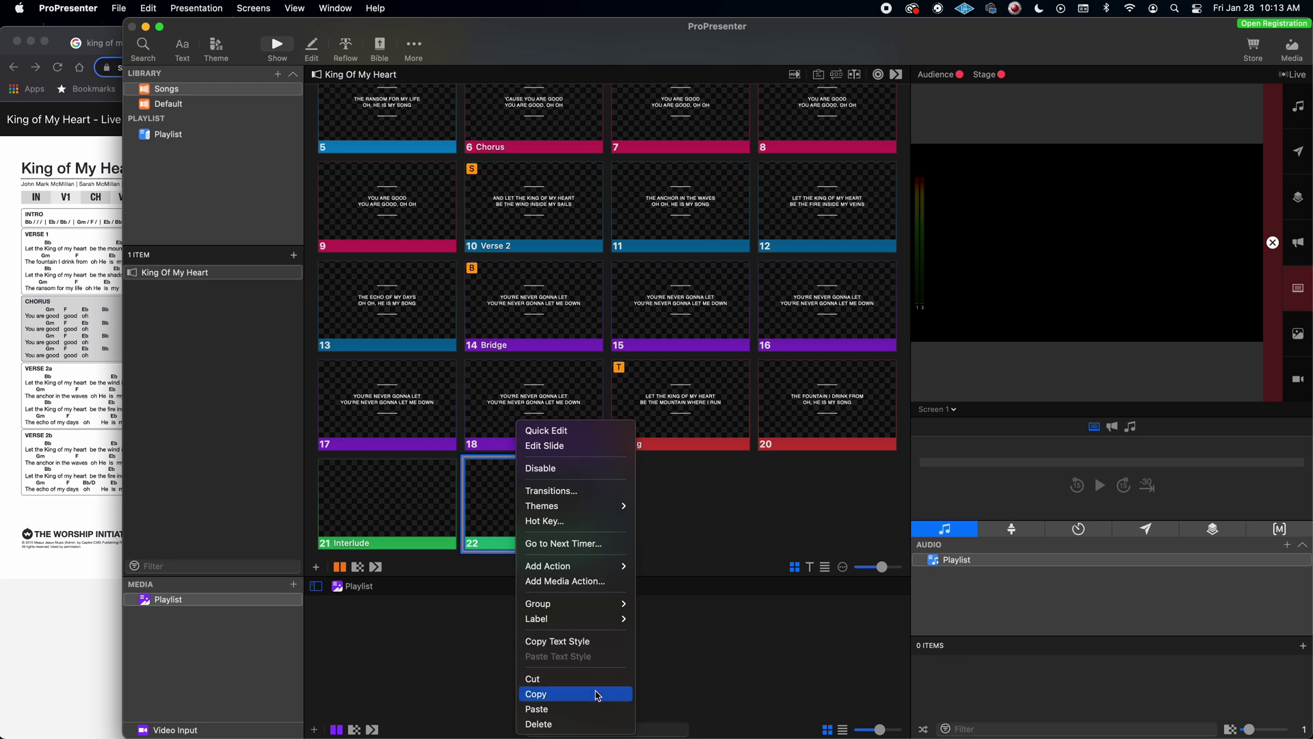
mouse_move(608, 606)
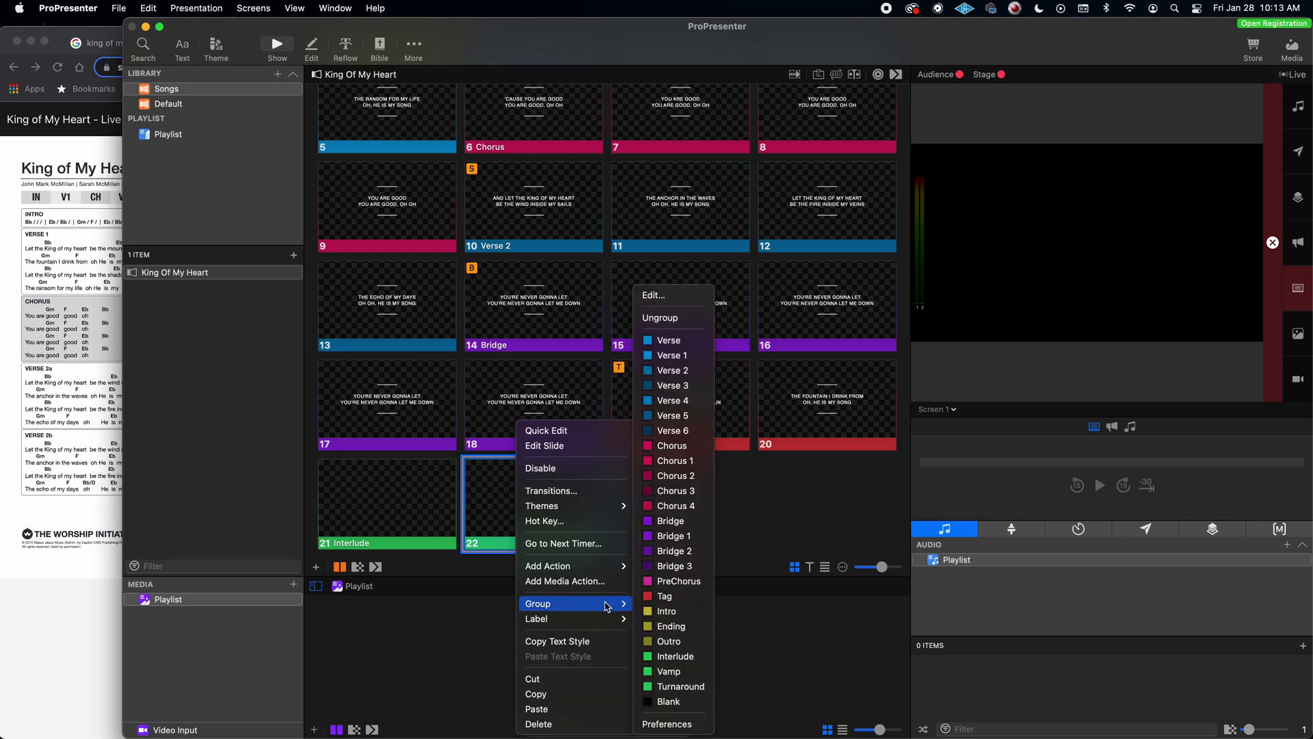
left_click(676, 644)
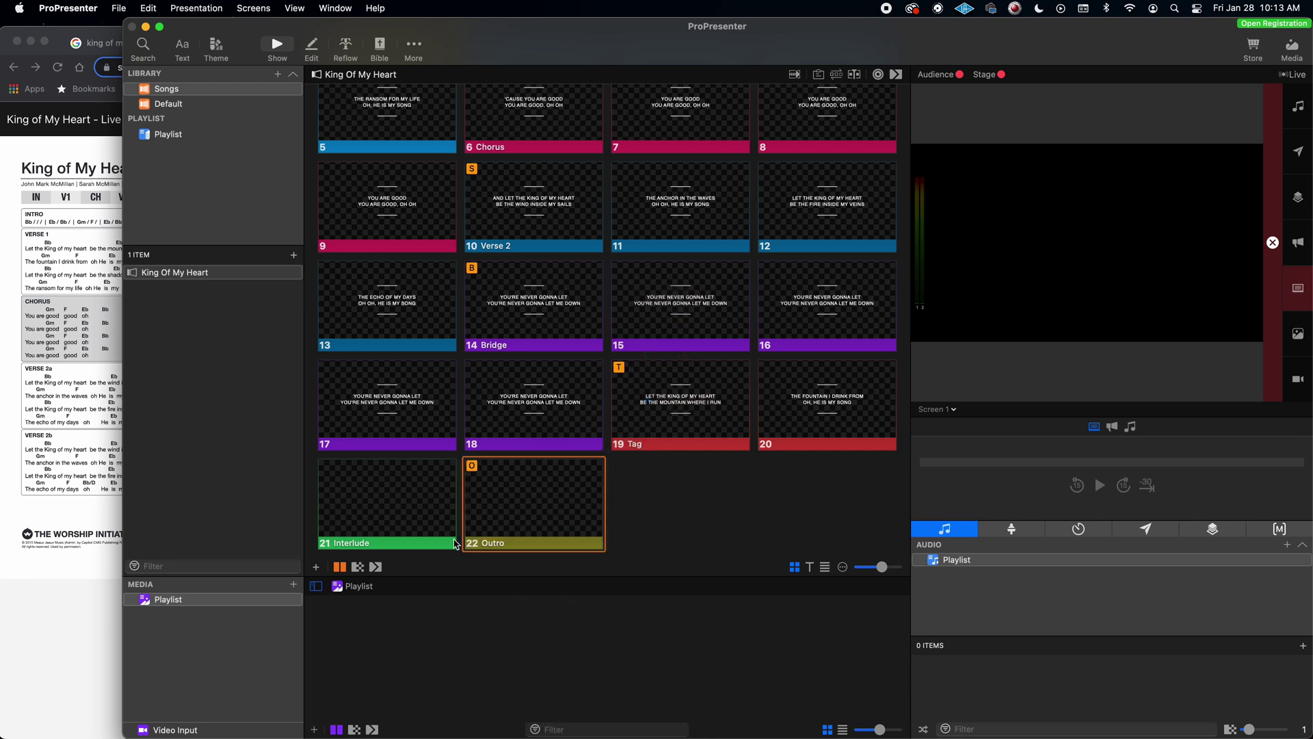
- Change the group of blank slide 22 to Ending
right_click(494, 518)
mouse_move(585, 611)
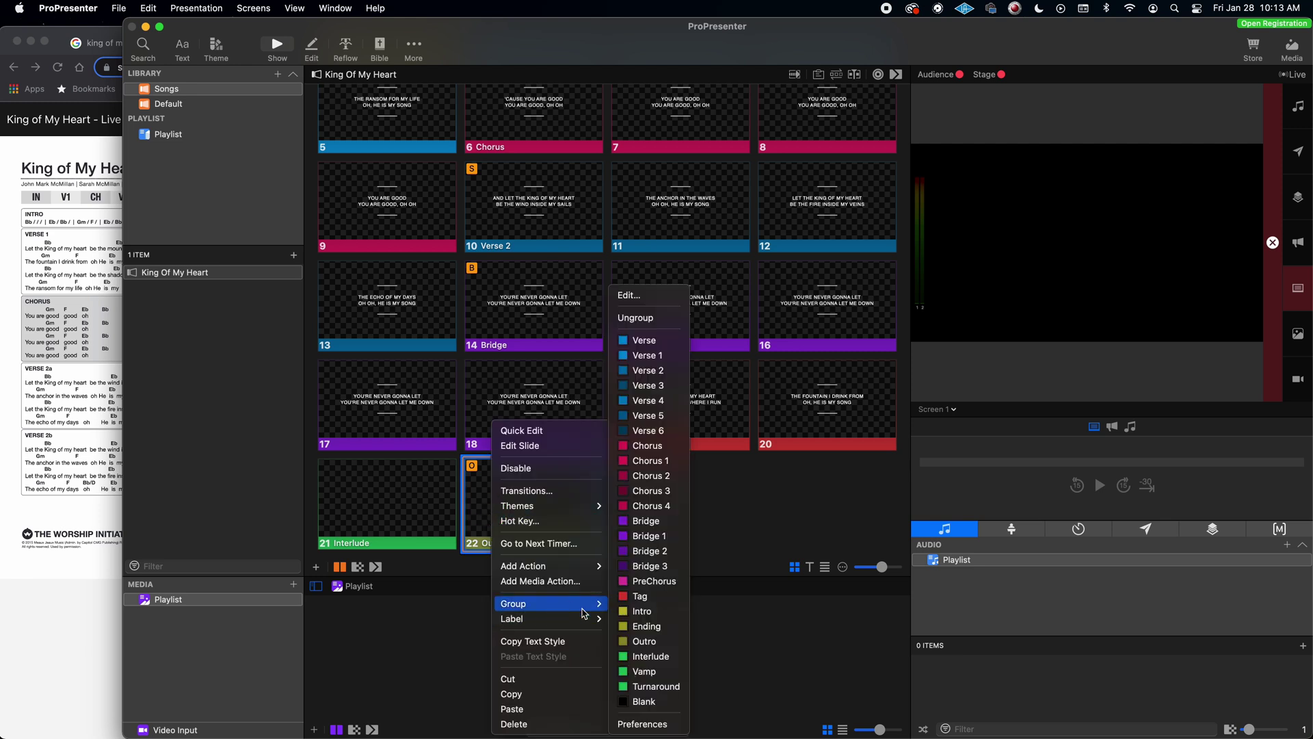
left_click(647, 626)
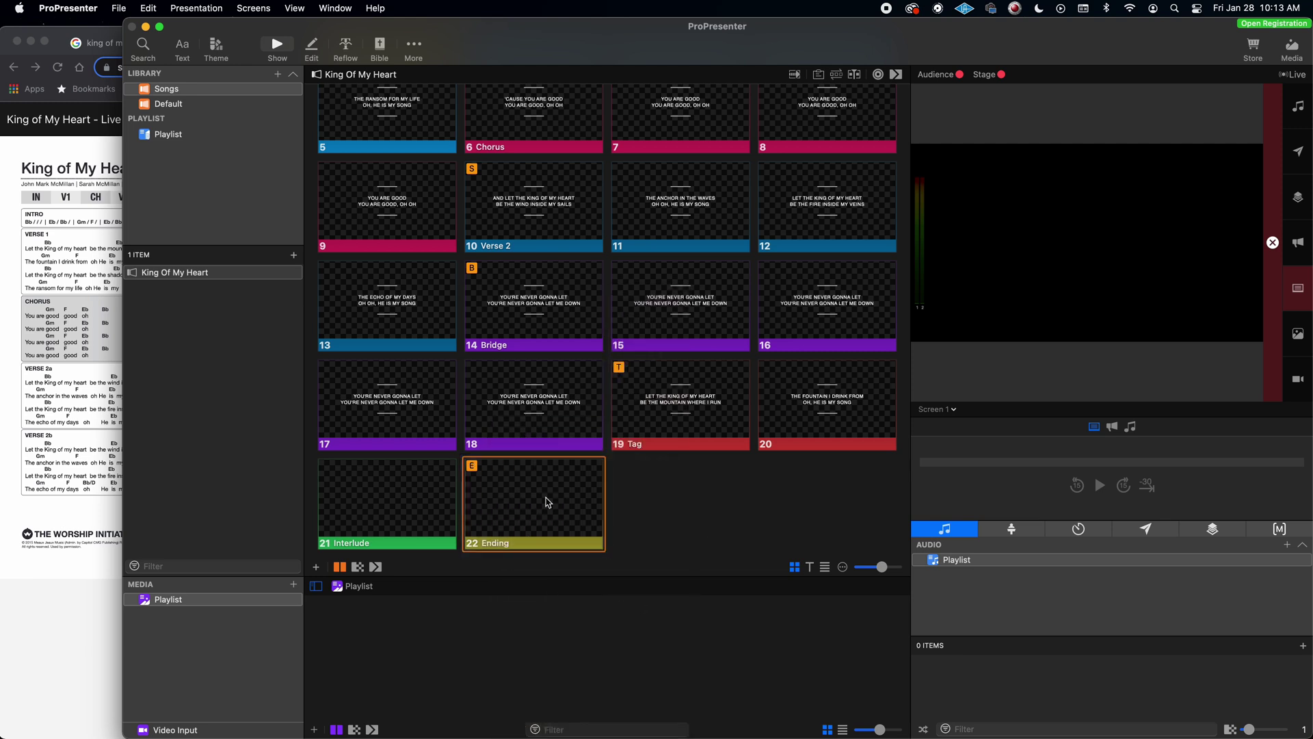
- Review the grouped King Of My Heart slides and show the song's arrangement controls
scroll(674, 503, "up", 3)
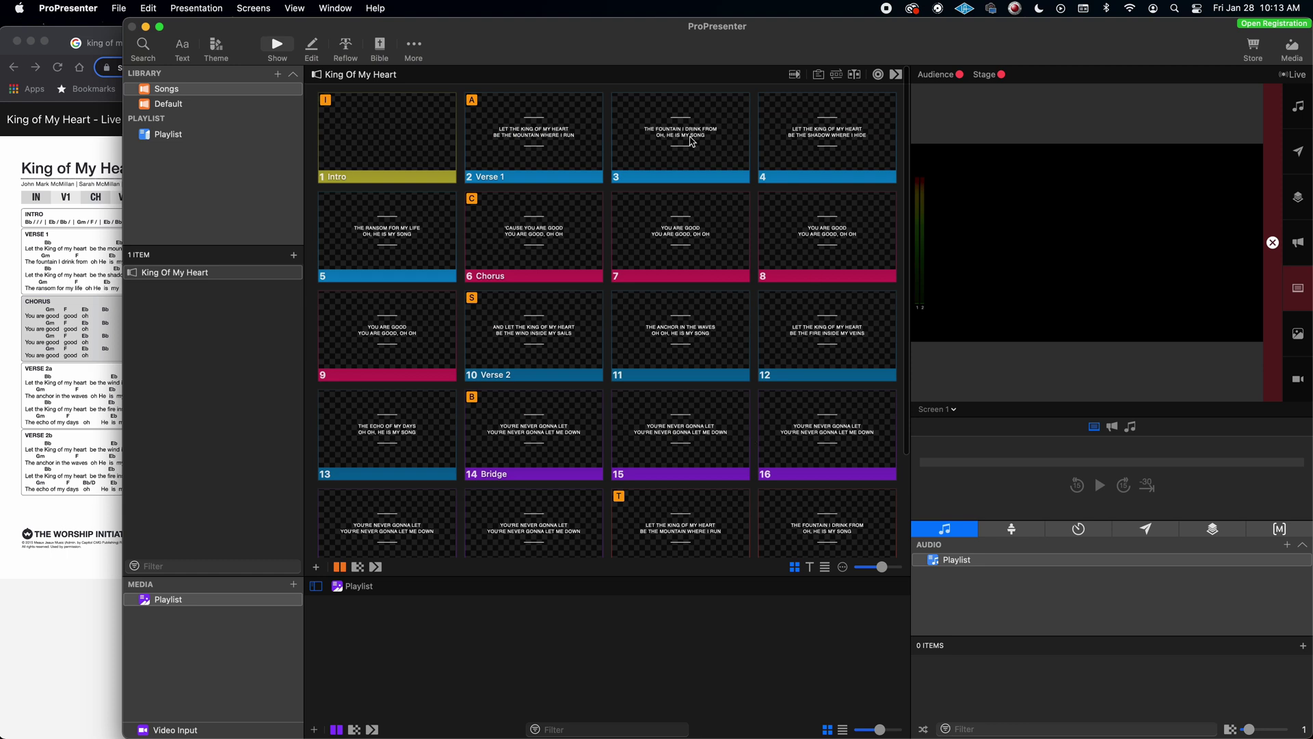
scroll(531, 430, "down", 3)
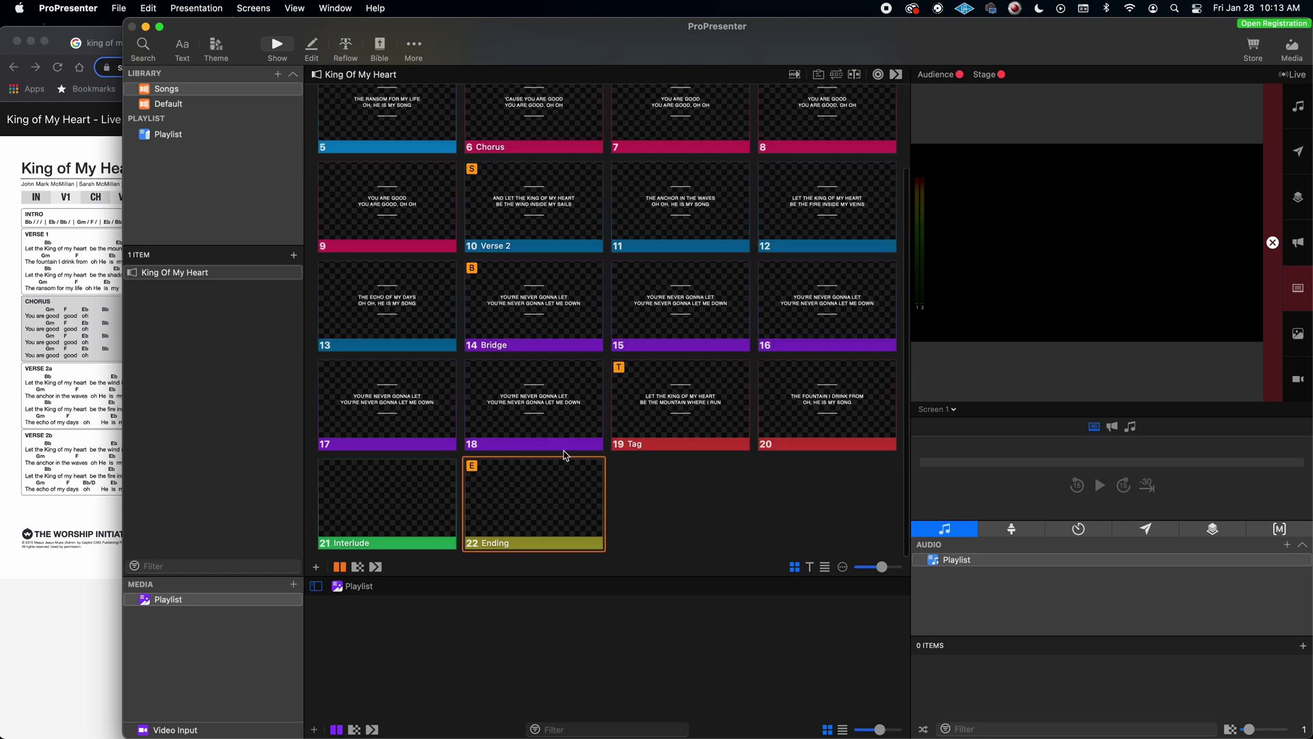
scroll(629, 505, "up", 3)
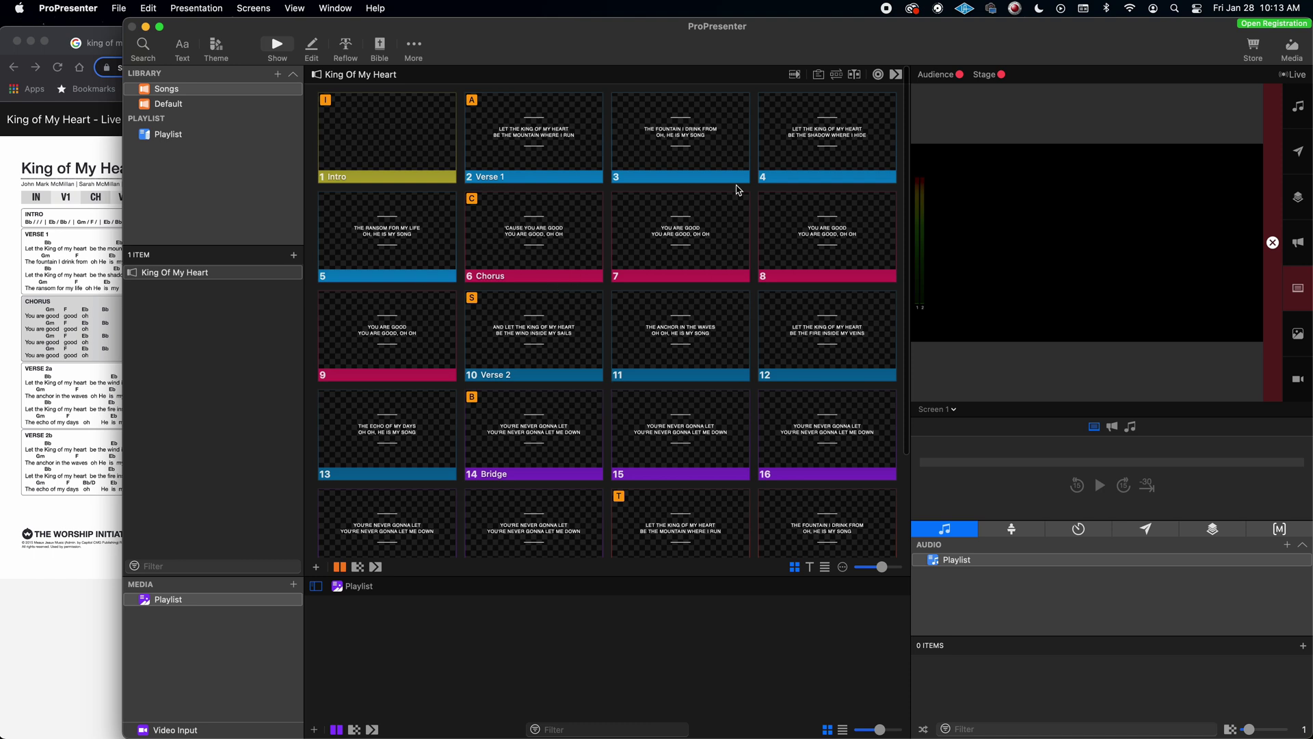
left_click(837, 76)
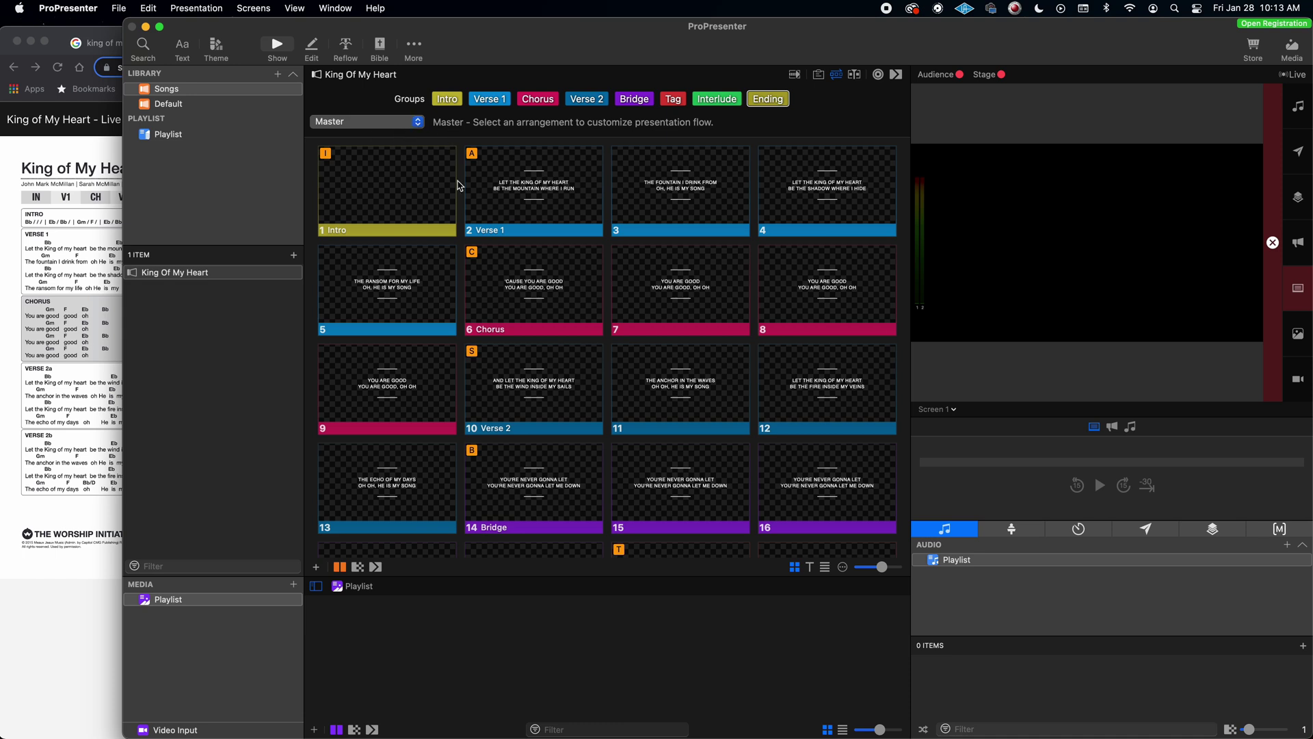
- Create a new arrangement named Default for King Of My Heart
scroll(502, 253, "down", 5)
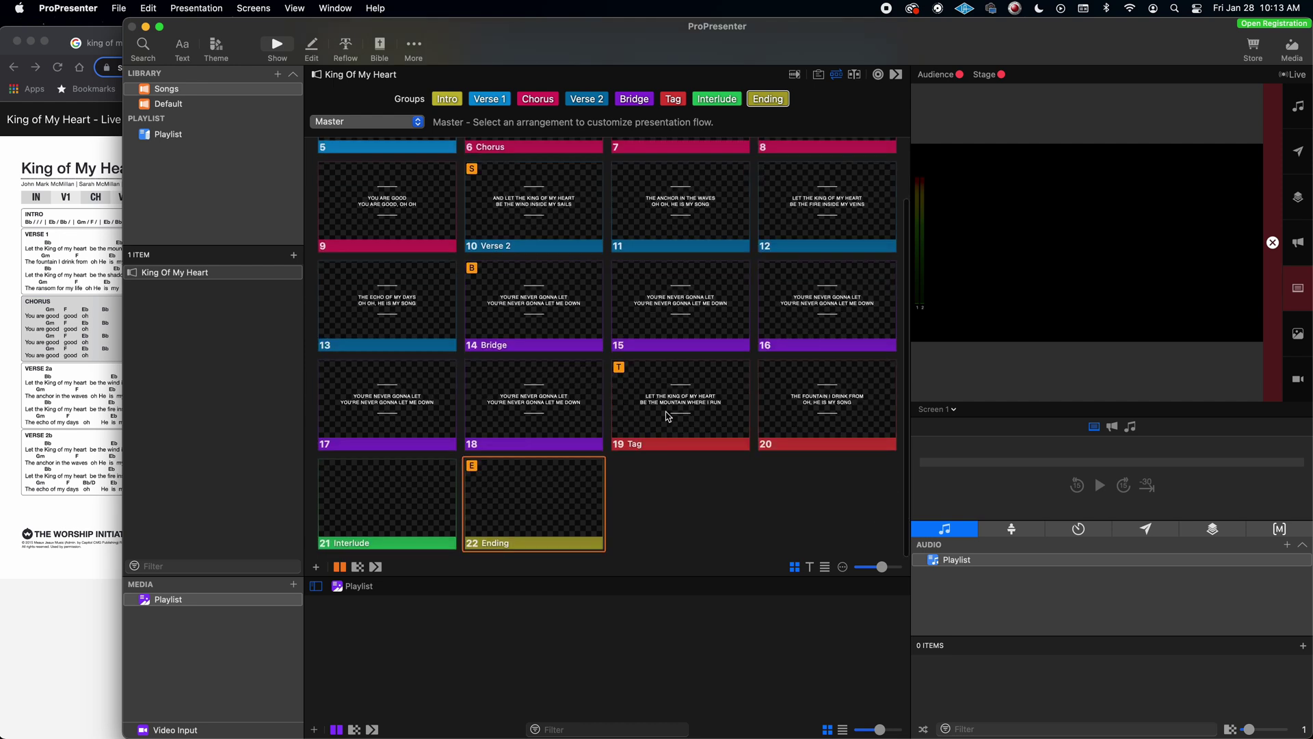
scroll(636, 410, "up", 5)
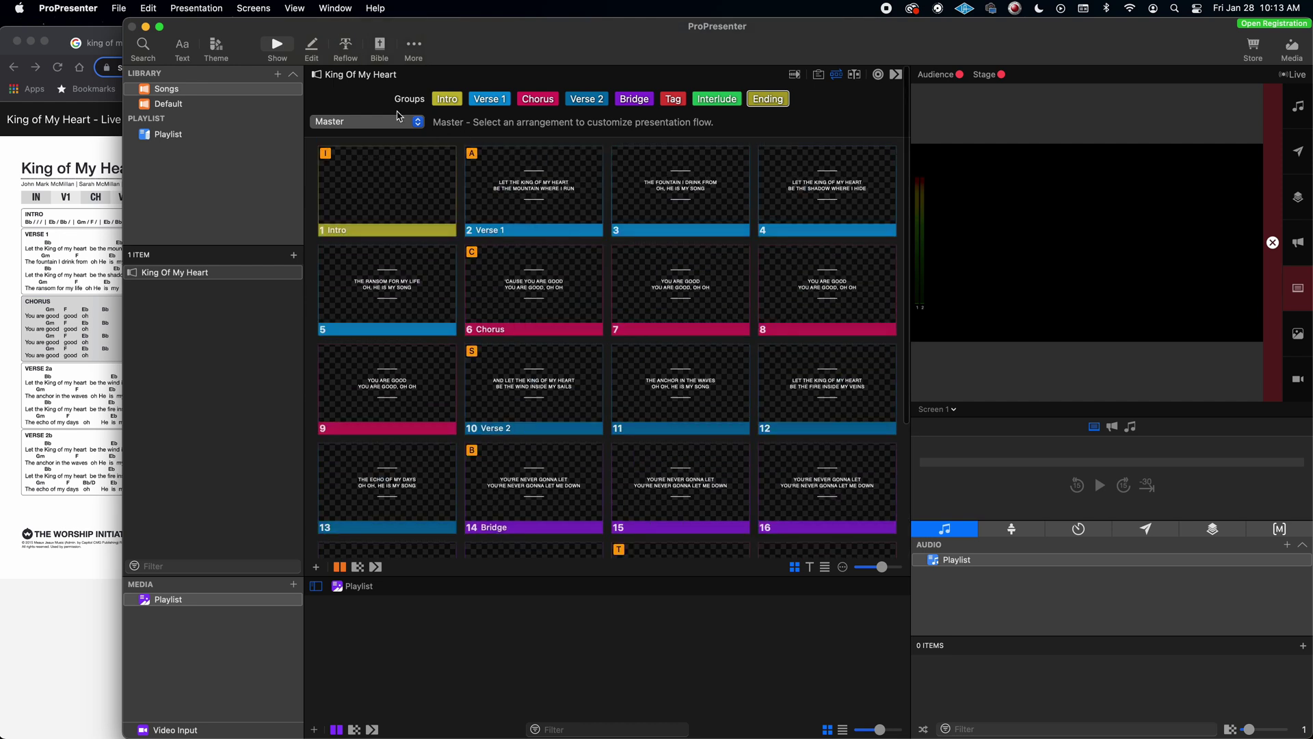
scroll(538, 324, "down", 5)
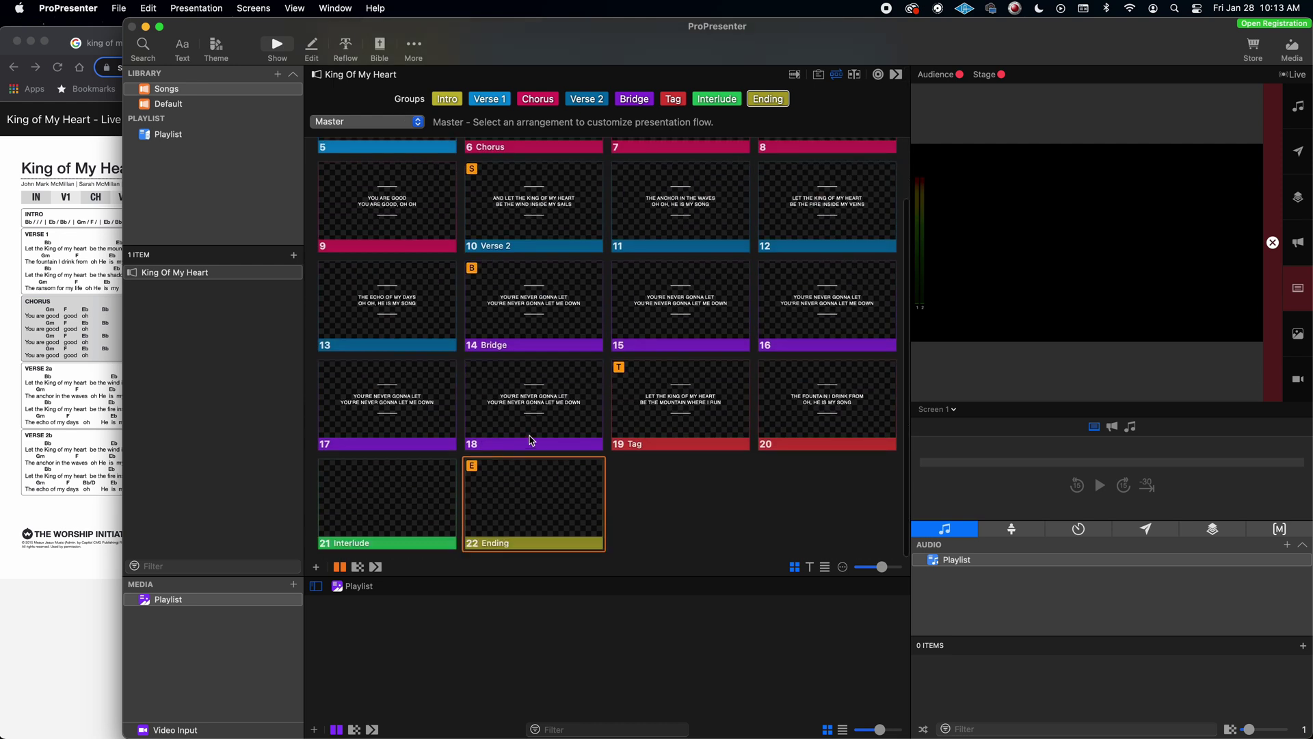
scroll(534, 440, "up", 5)
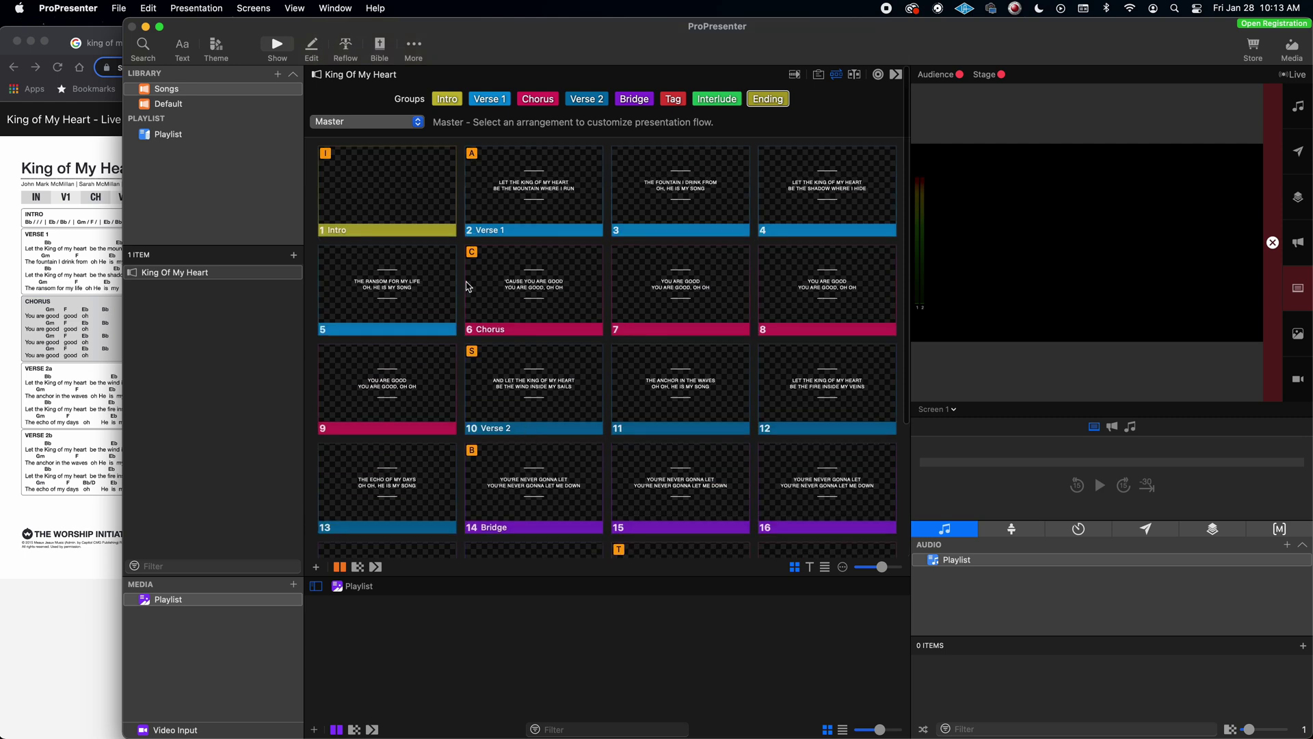
left_click(396, 117)
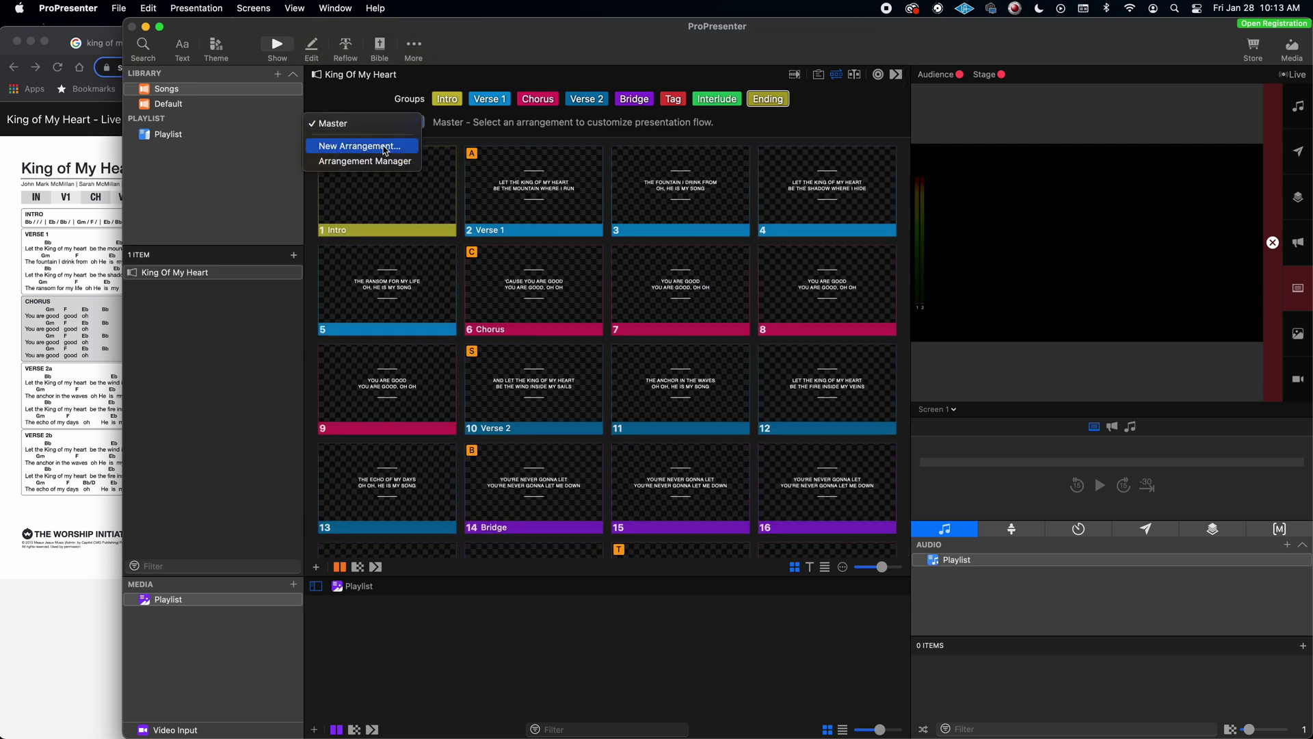
left_click(353, 140)
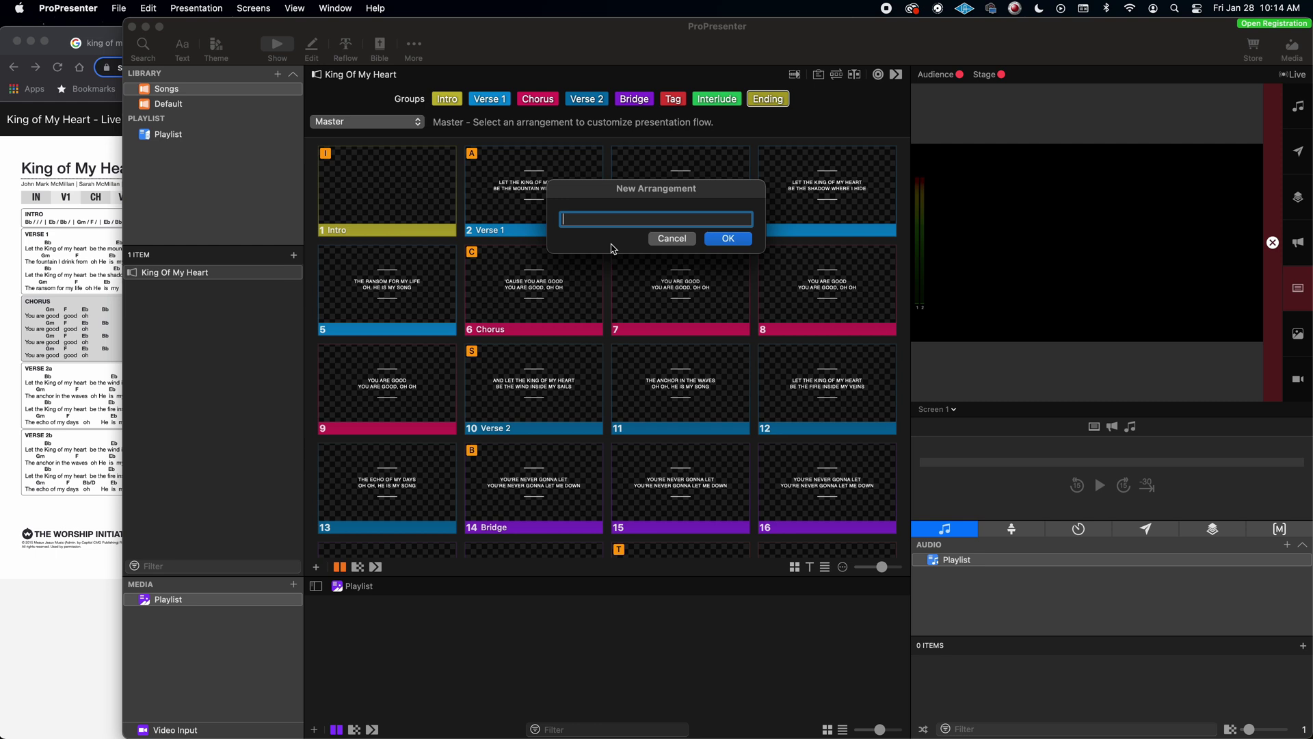
type("Default")
left_click(735, 239)
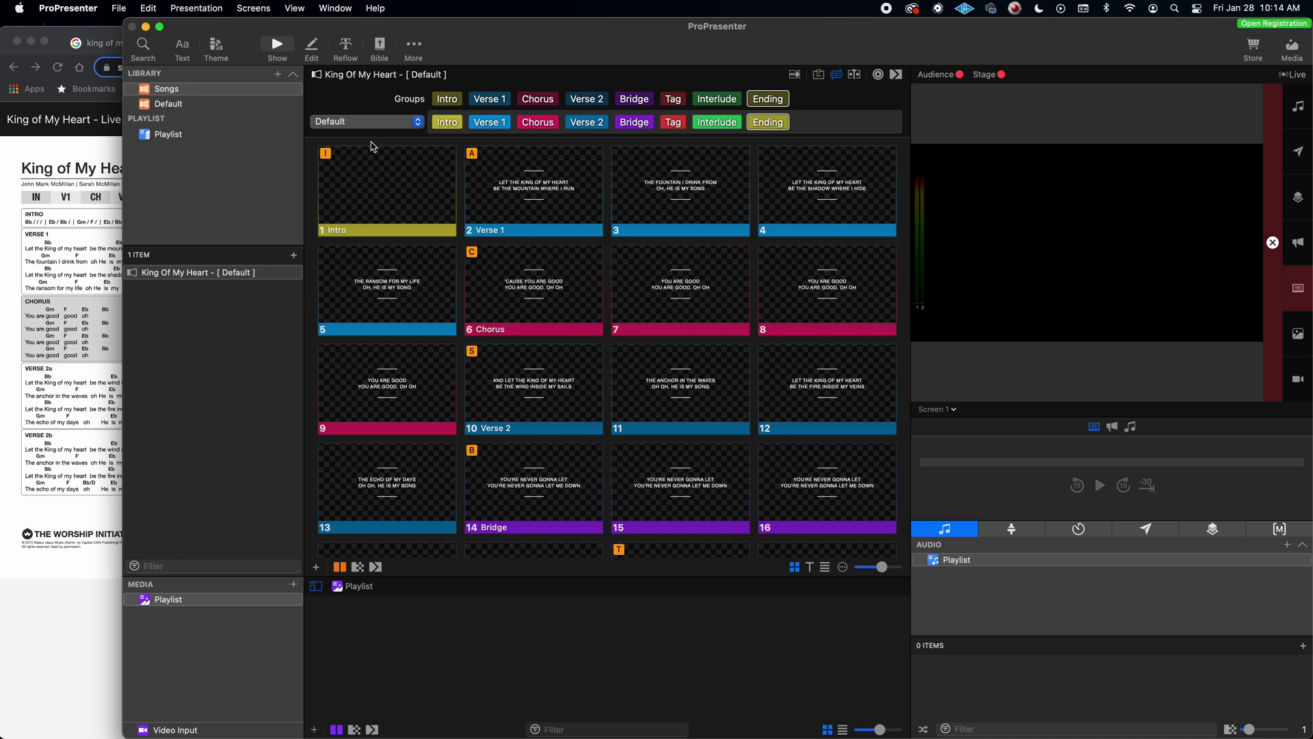
left_click(383, 121)
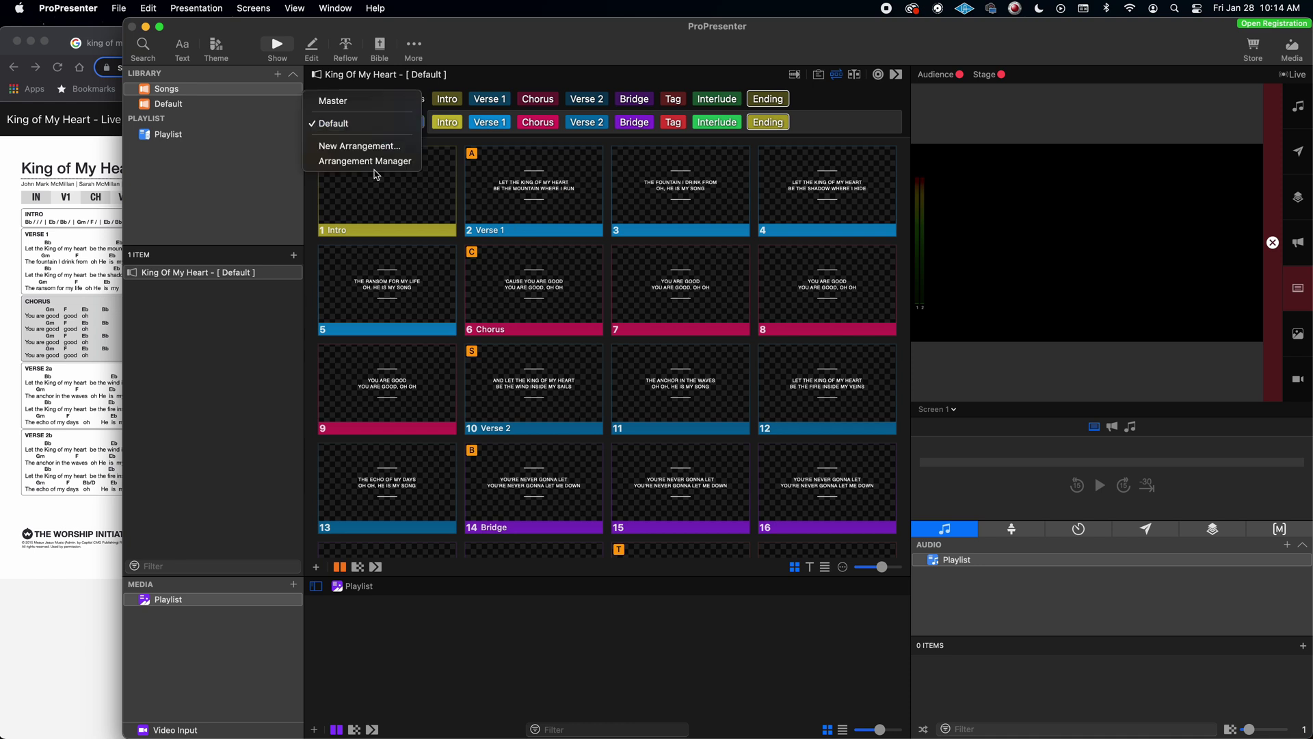
left_click(359, 124)
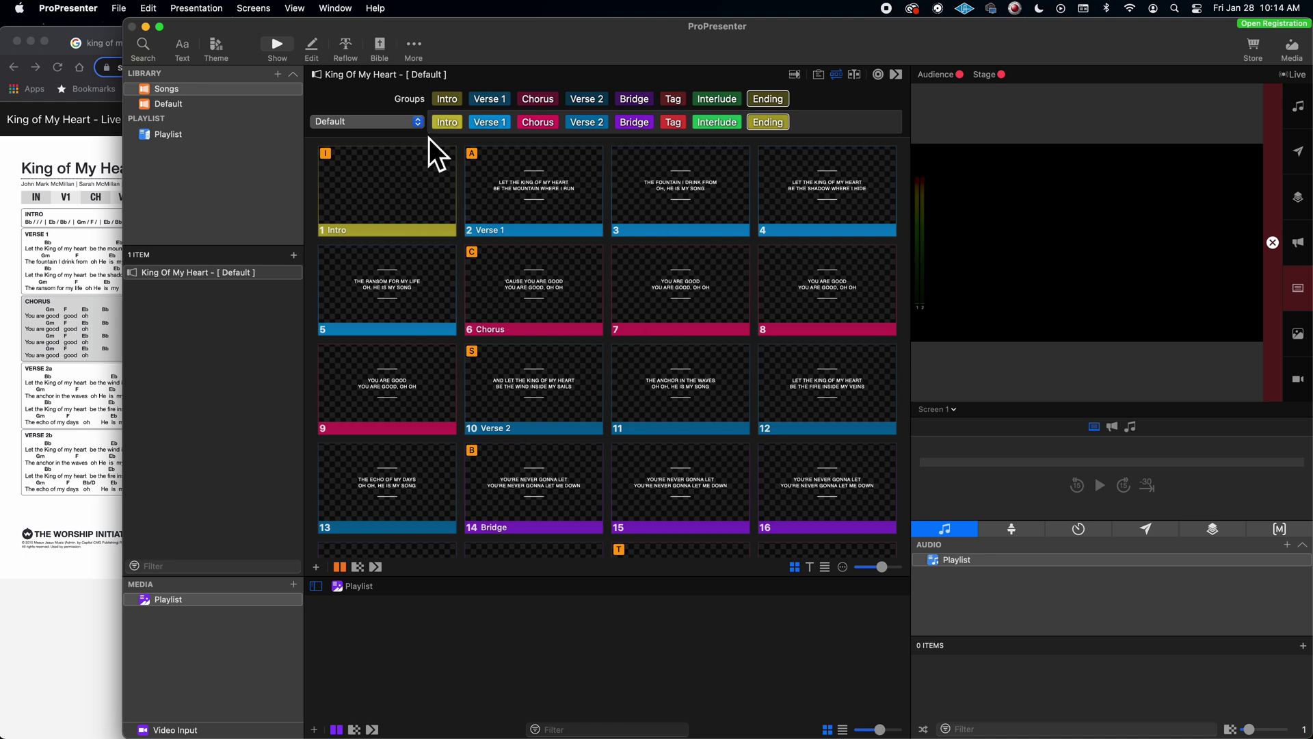
left_click(366, 130)
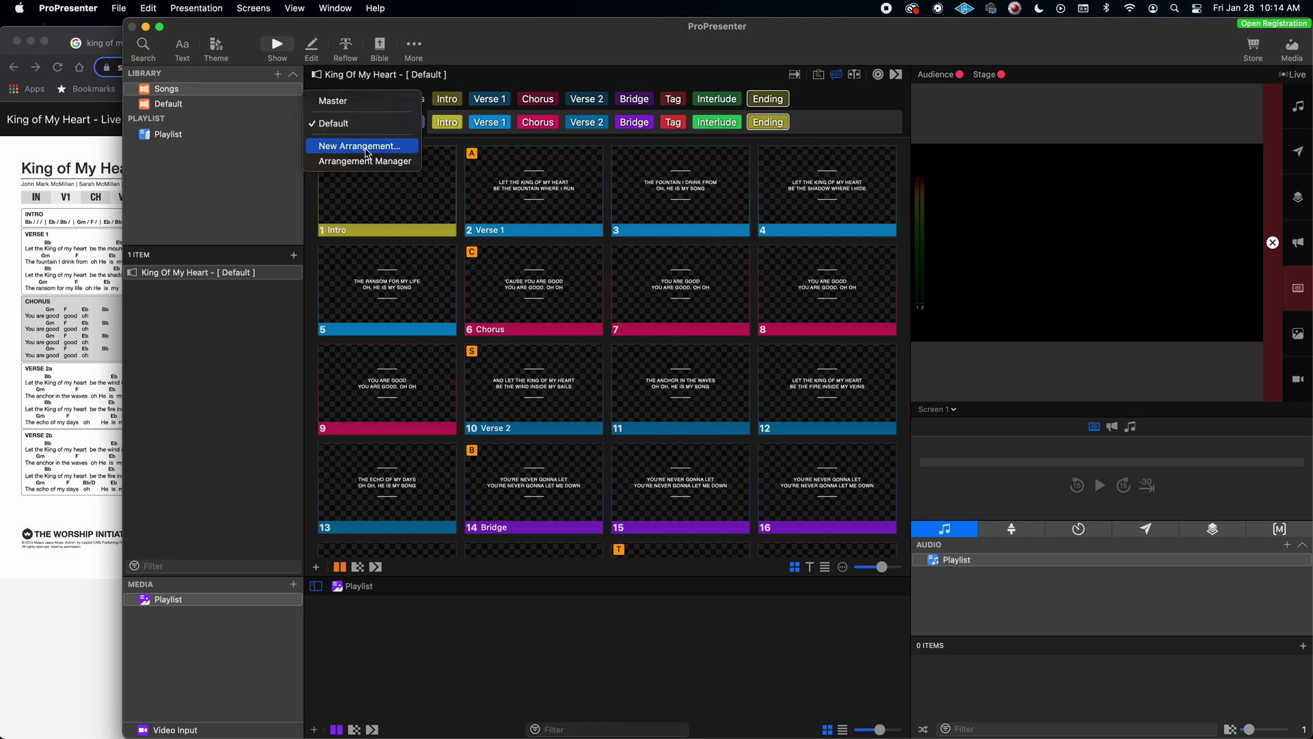
left_click(368, 148)
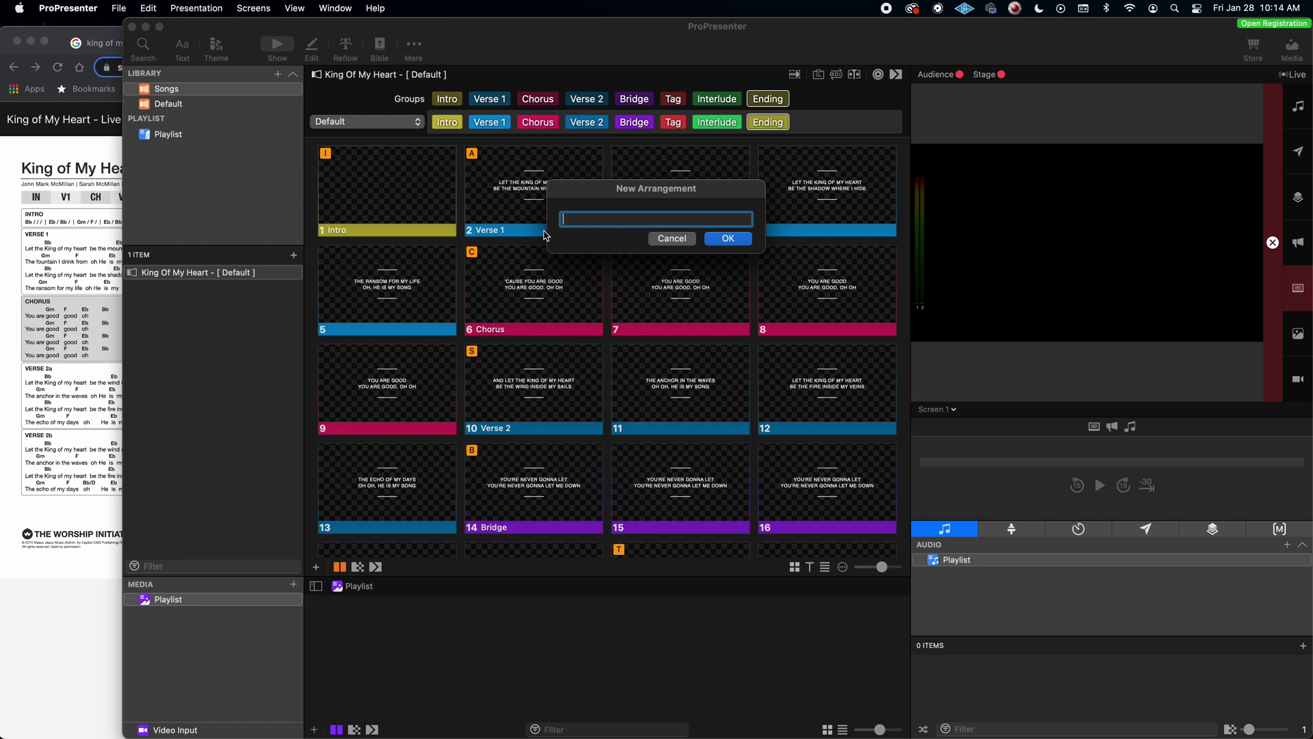
left_click(675, 239)
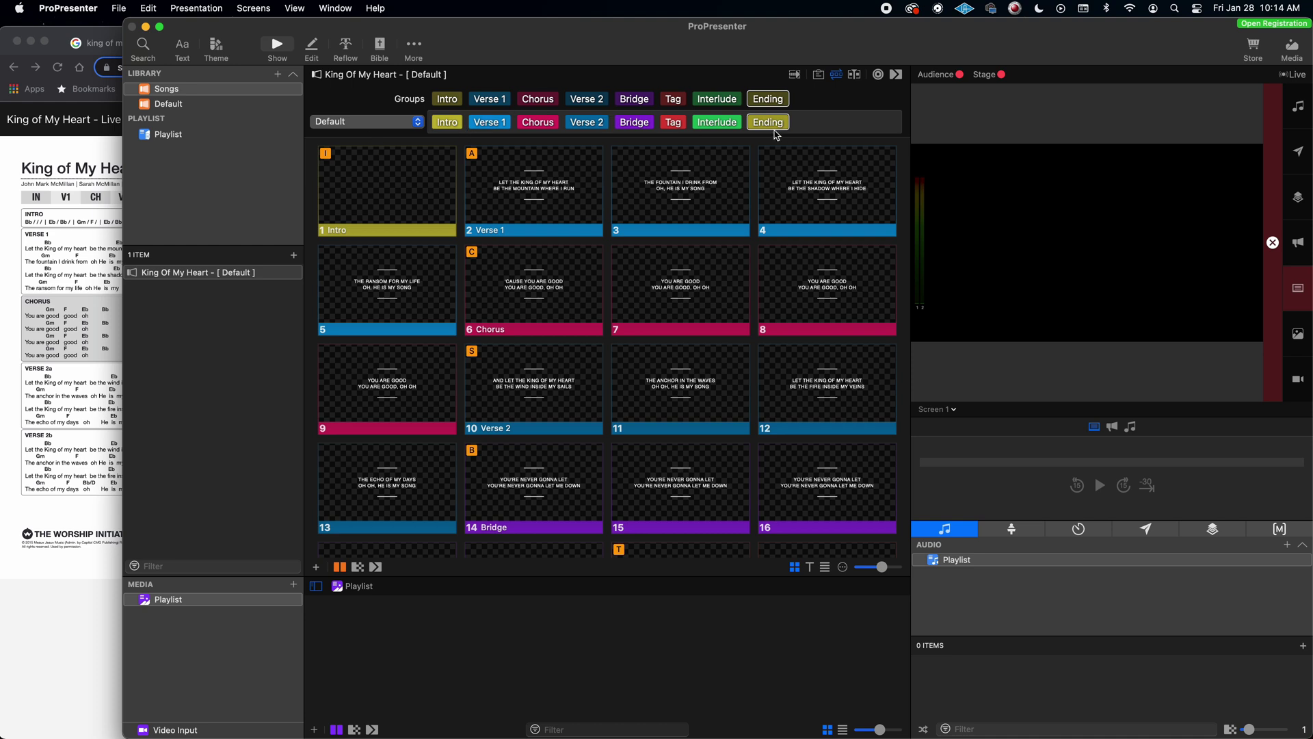
left_click(359, 122)
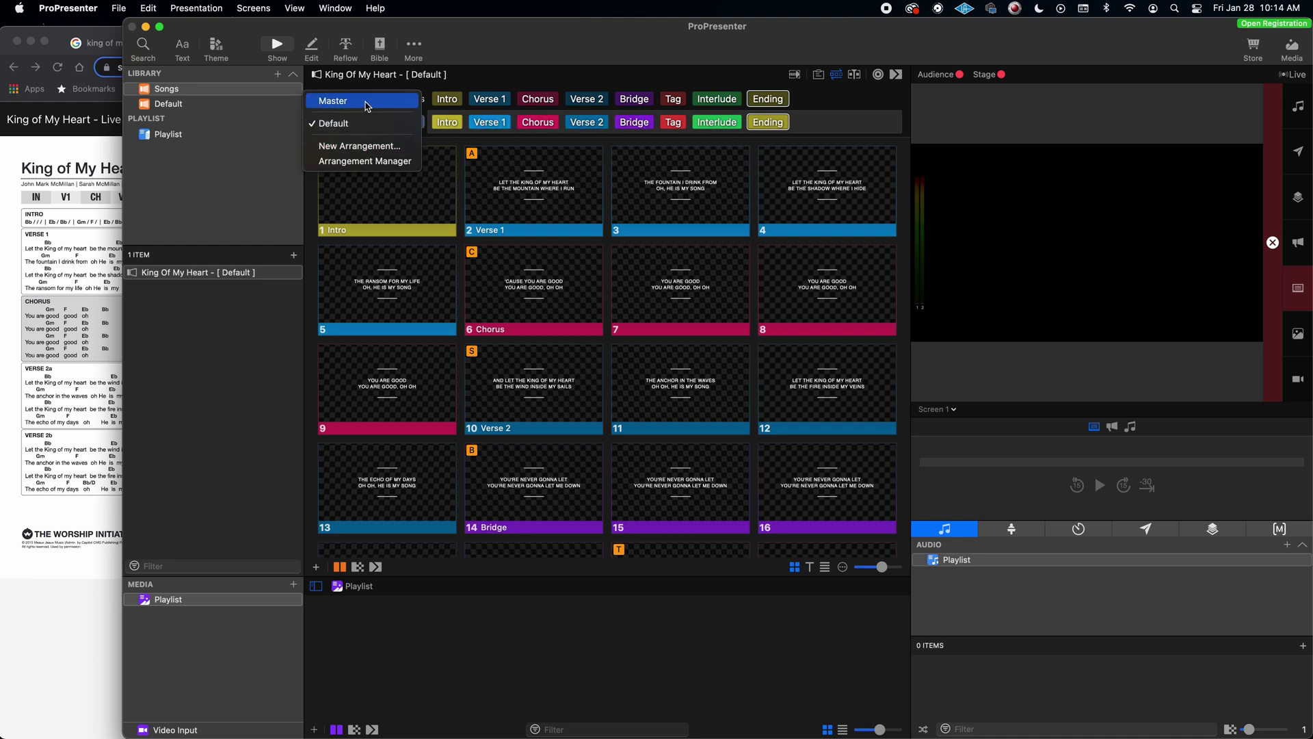
left_click(364, 123)
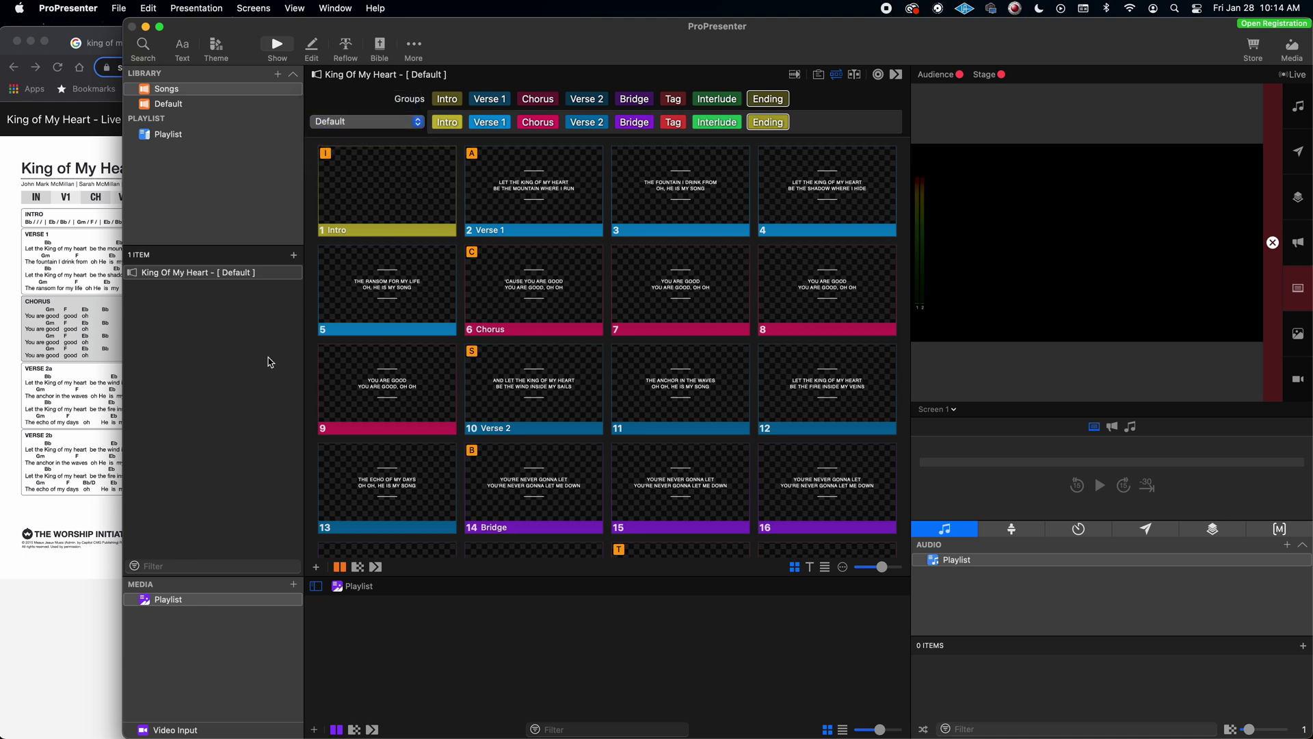
- Check the section order on the chord chart in Chrome, and add a second Verse 2 after the first in the Default arrangement
left_click(72, 284)
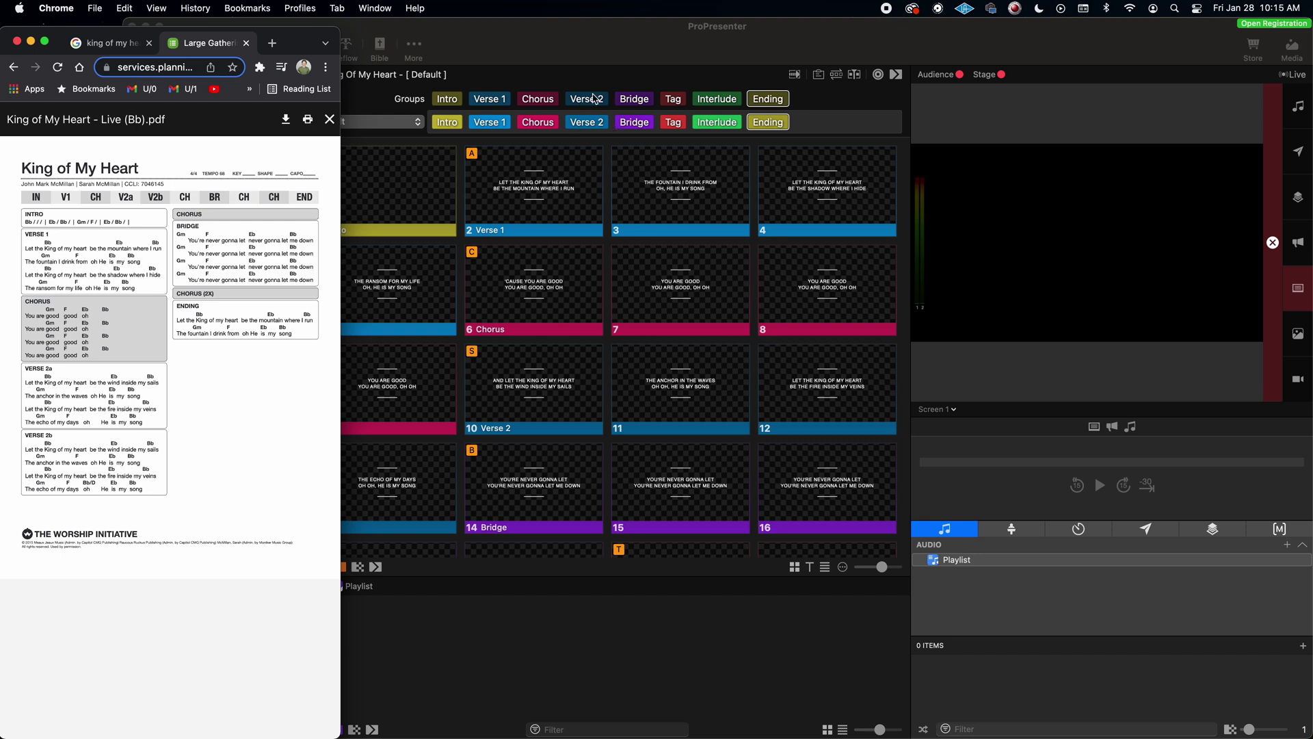
left_click(566, 75)
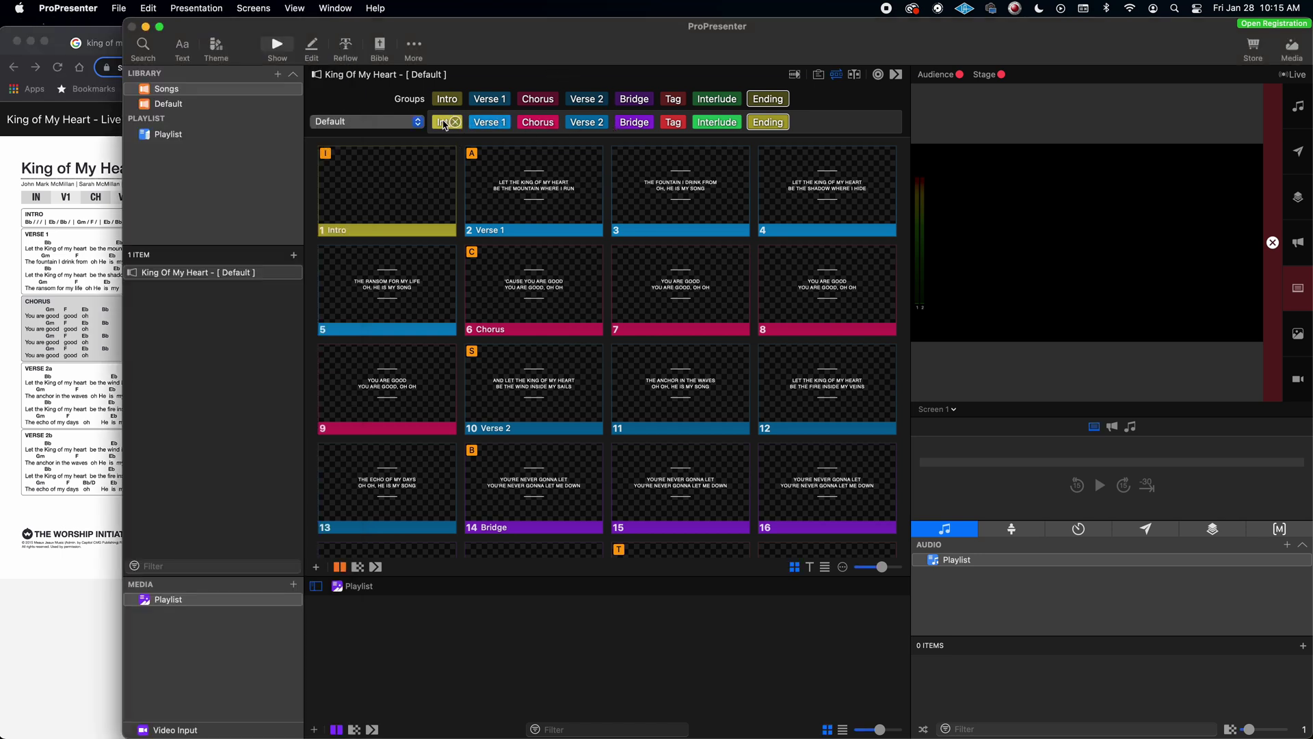
mouse_move(538, 130)
mouse_move(588, 125)
left_click_drag(587, 100, 610, 122)
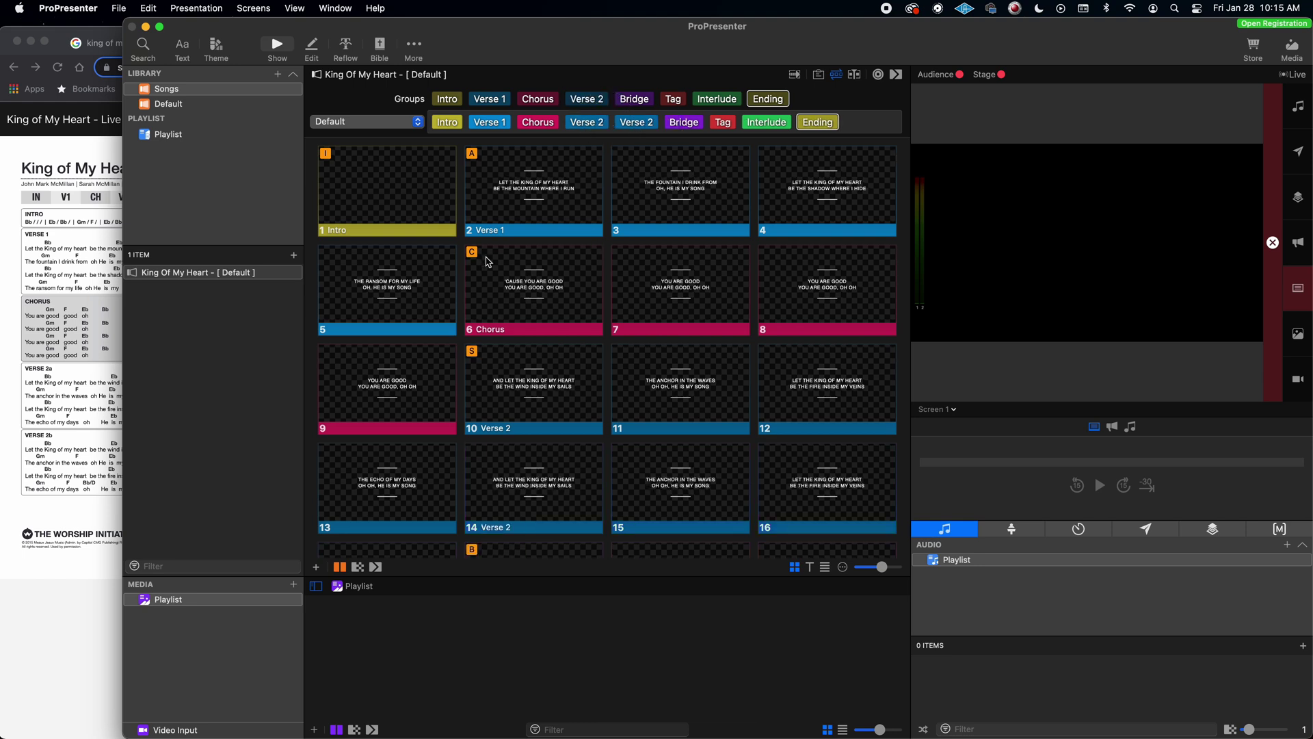
- Consult the chord chart in Chrome again and insert a Chorus between the second Verse 2 and the Bridge in the arrangement
mouse_move(451, 135)
mouse_move(695, 129)
left_click(96, 316)
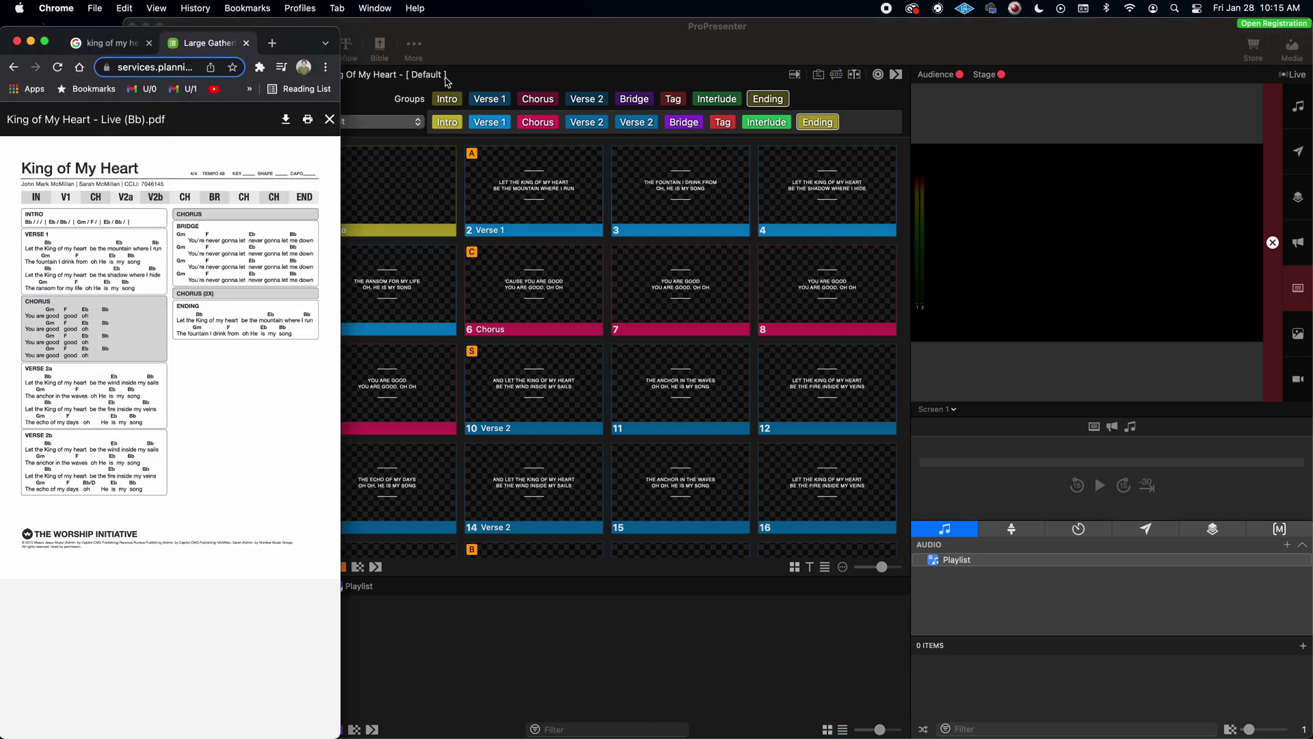
left_click(531, 101)
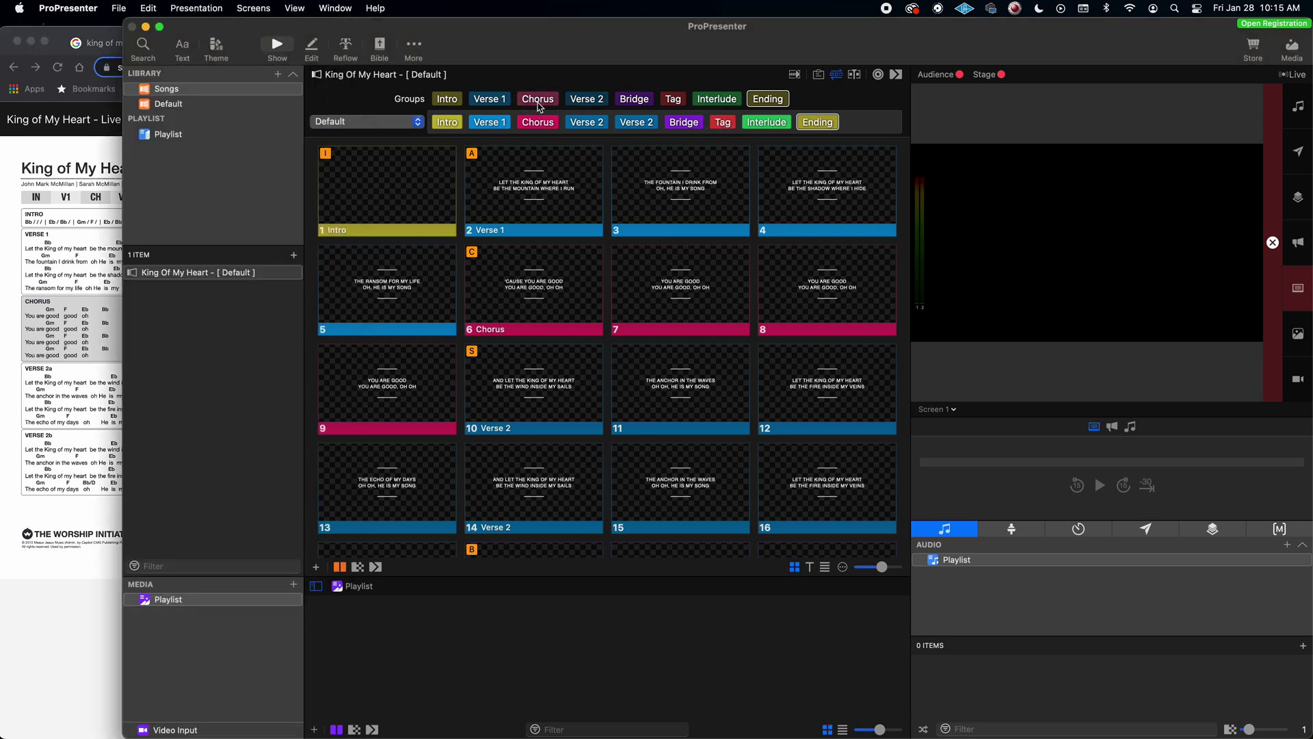
left_click_drag(538, 98, 664, 128)
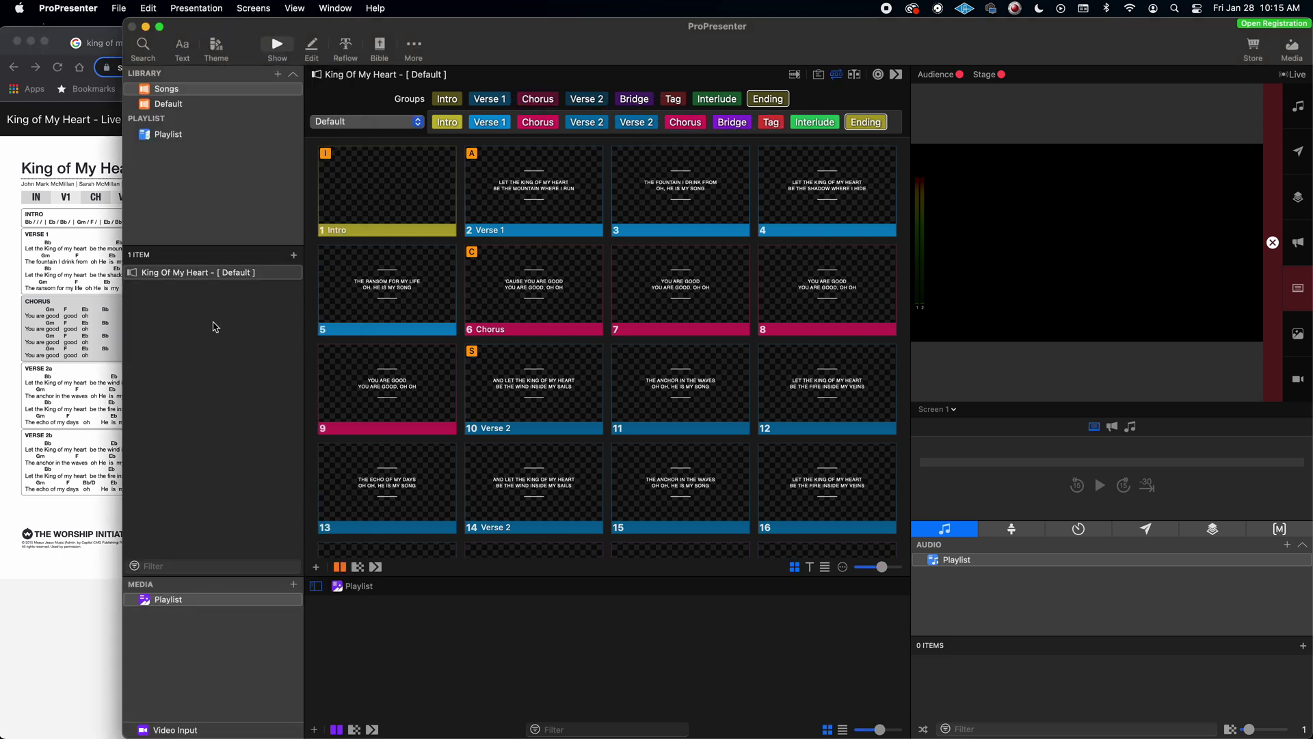
- Following the chord chart in Chrome, insert two Choruses between the Bridge and the Tag, removing any misplaced Verse 1
left_click(97, 289)
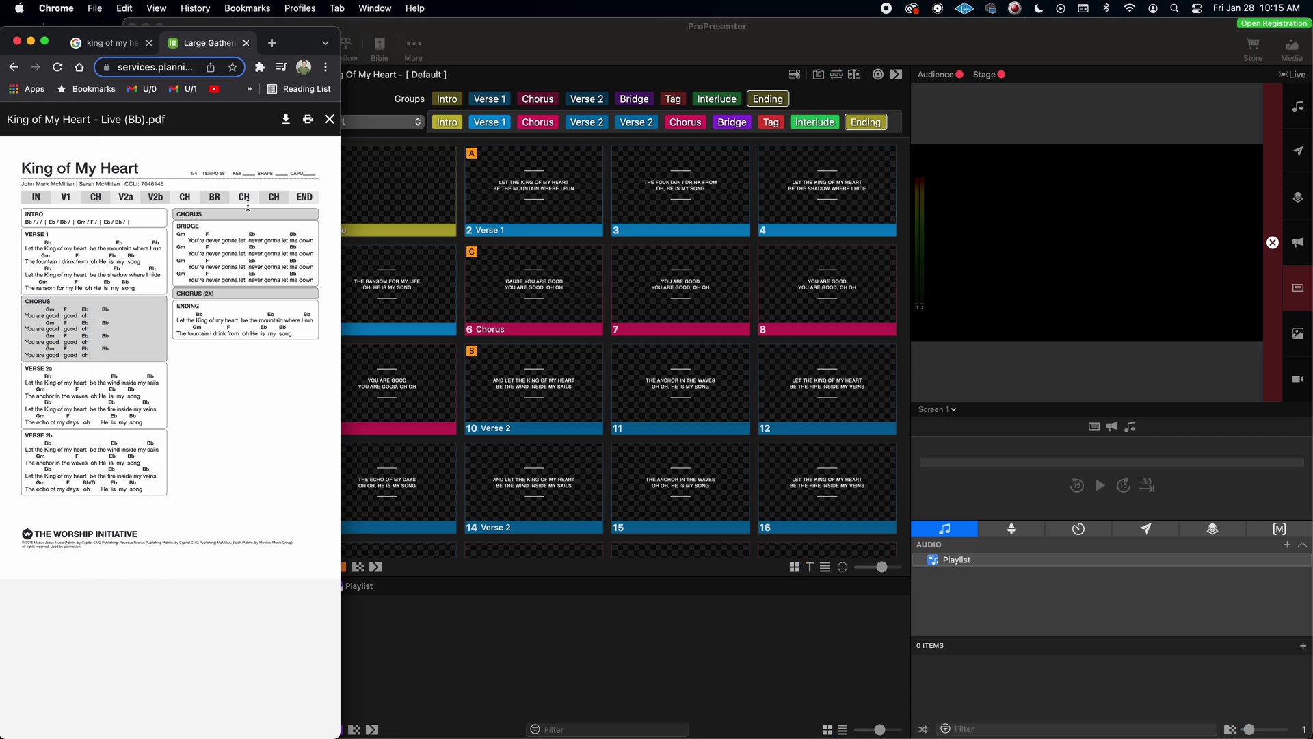
left_click(628, 74)
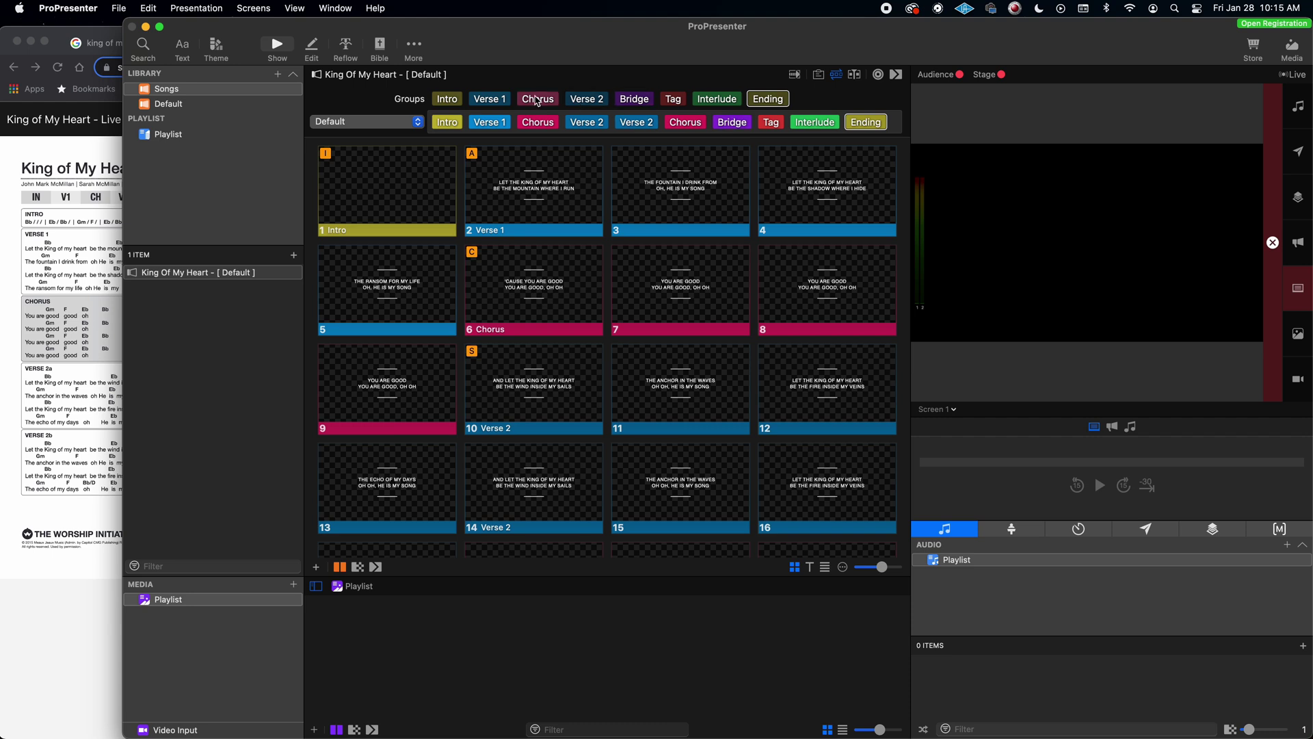
left_click_drag(537, 99, 758, 123)
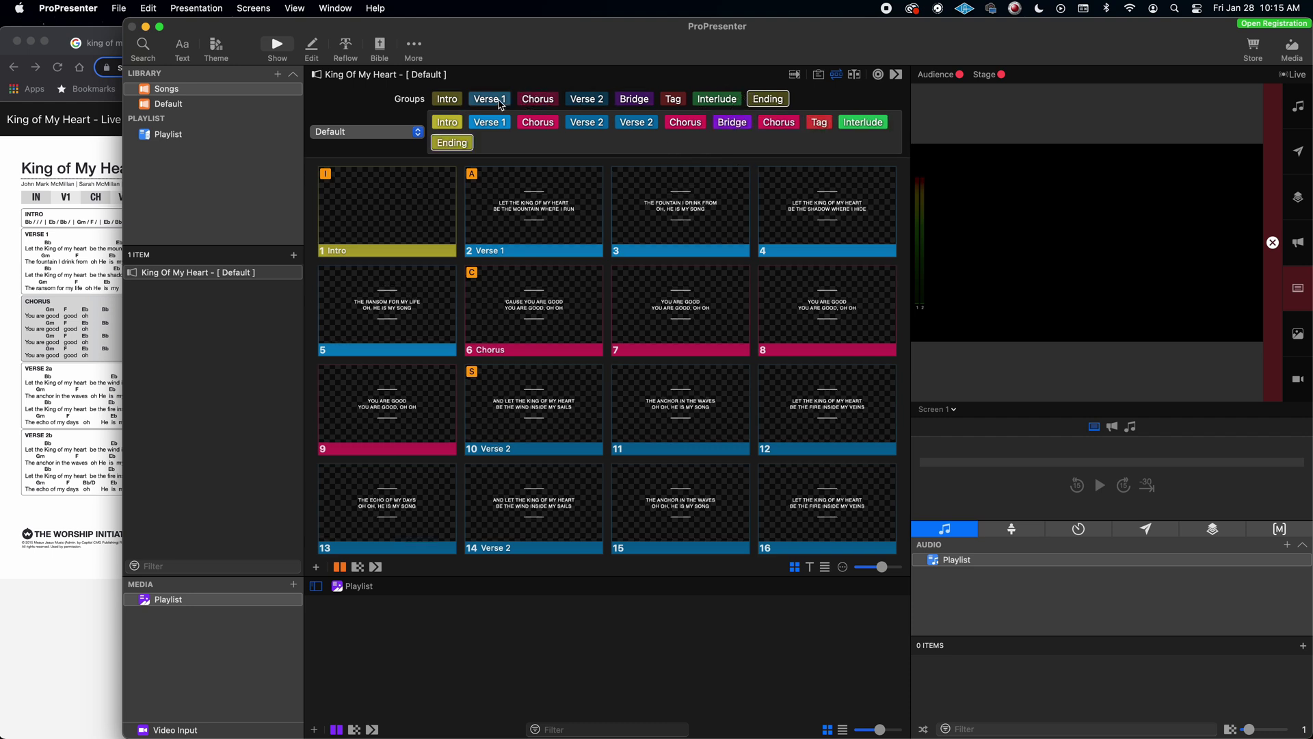
left_click_drag(489, 99, 819, 129)
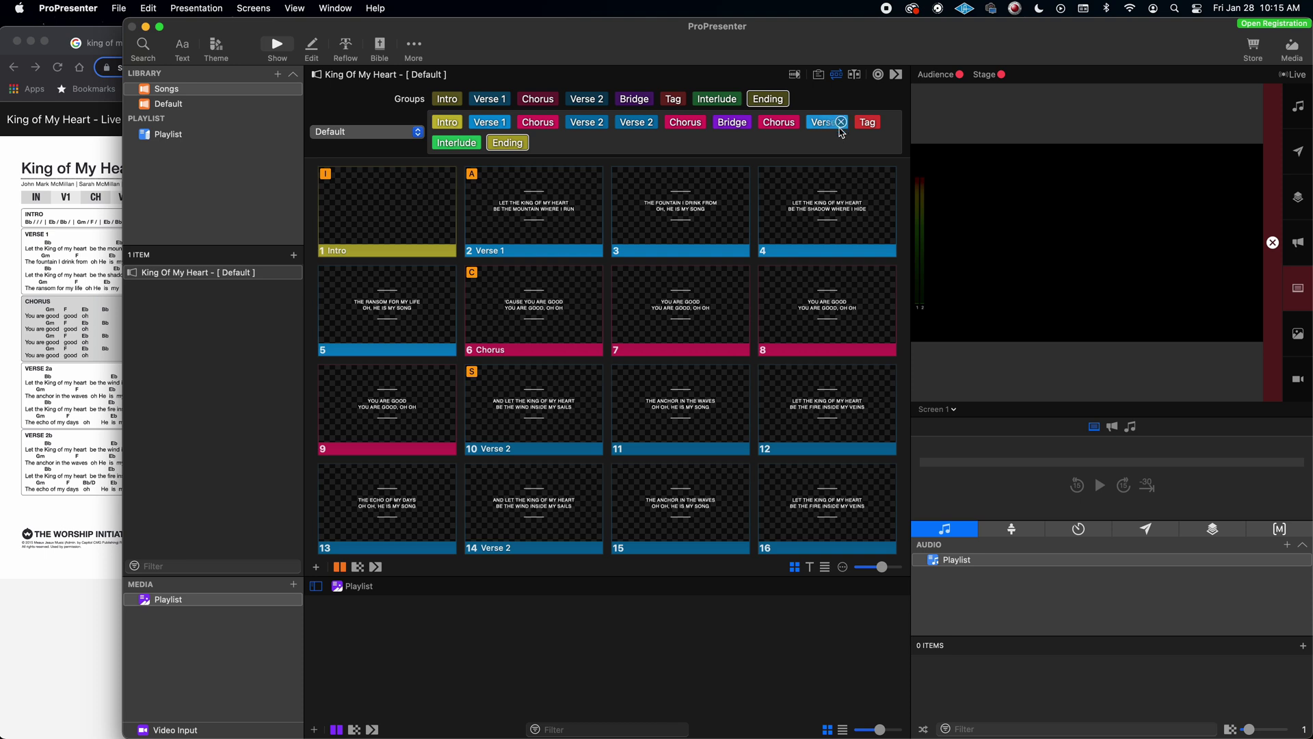
left_click(841, 123)
left_click_drag(540, 101, 773, 125)
- Compare the Default arrangement with the chord chart in Chrome and review its slides from Intro through Ending
scroll(475, 446, "down", 2)
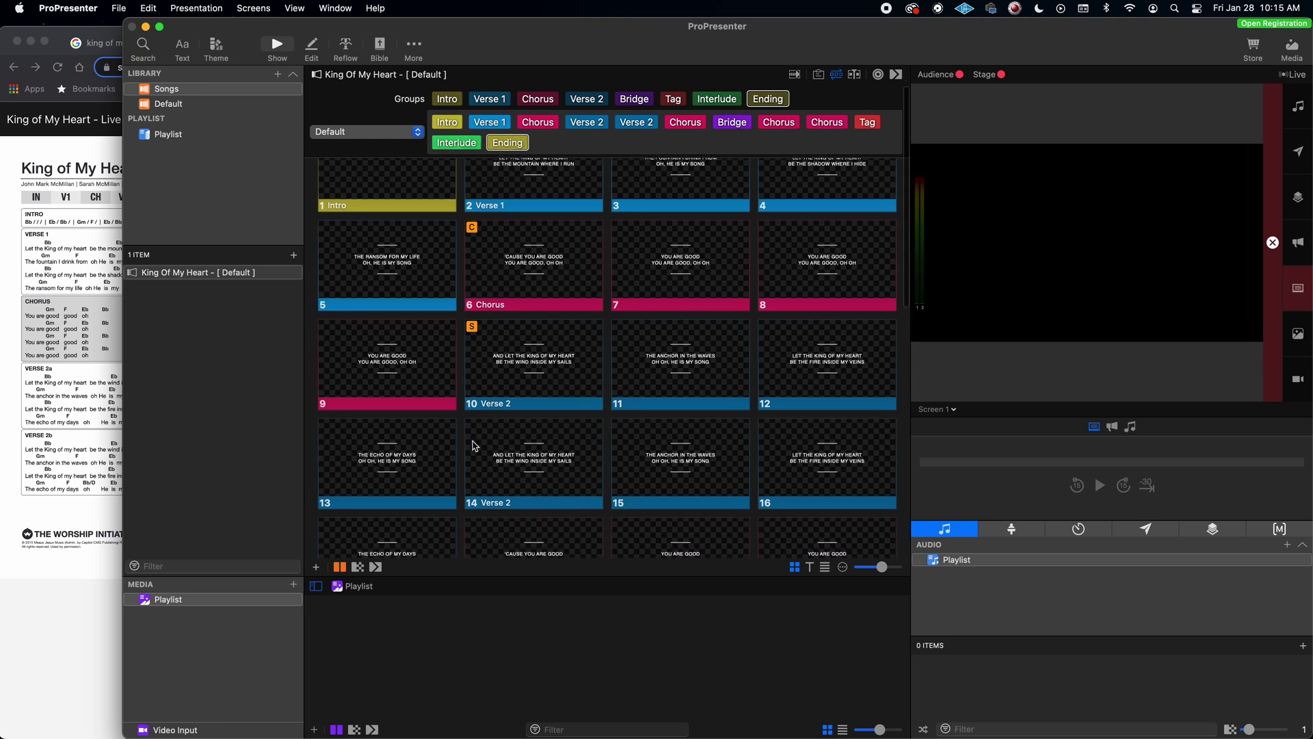
left_click(88, 399)
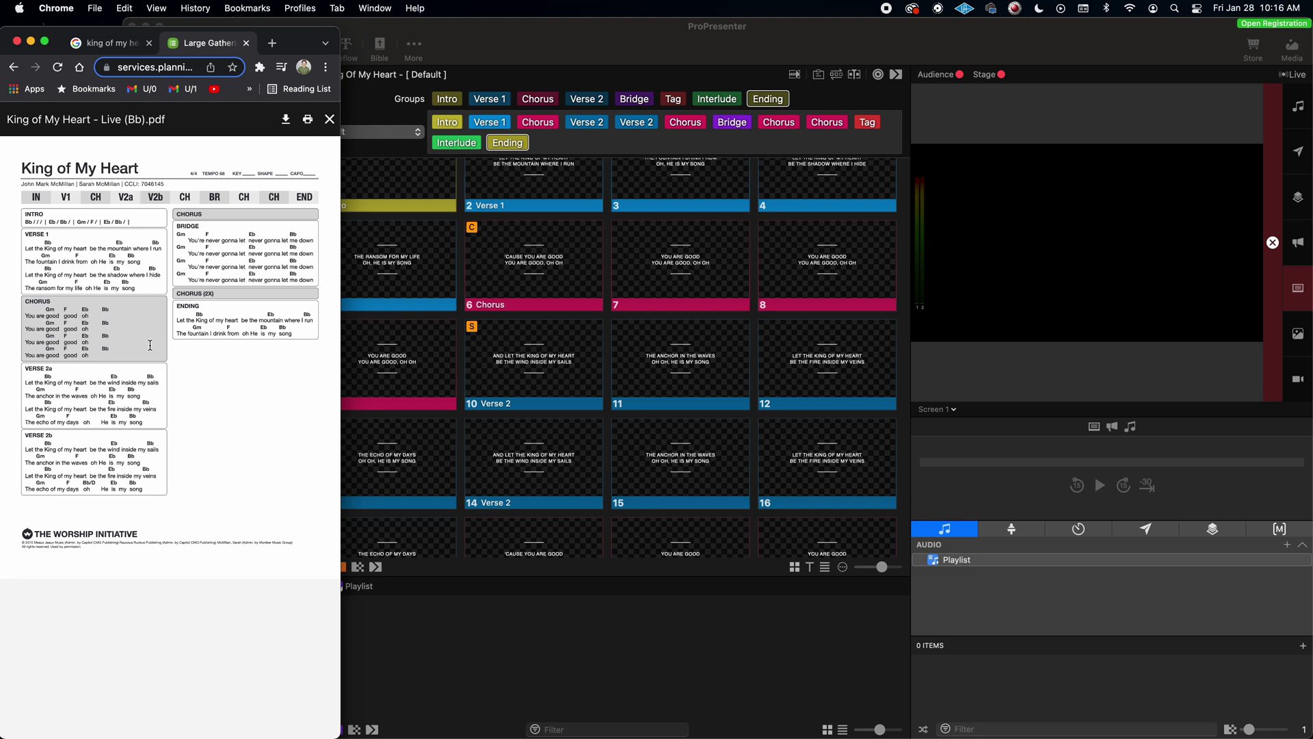
left_click(465, 147)
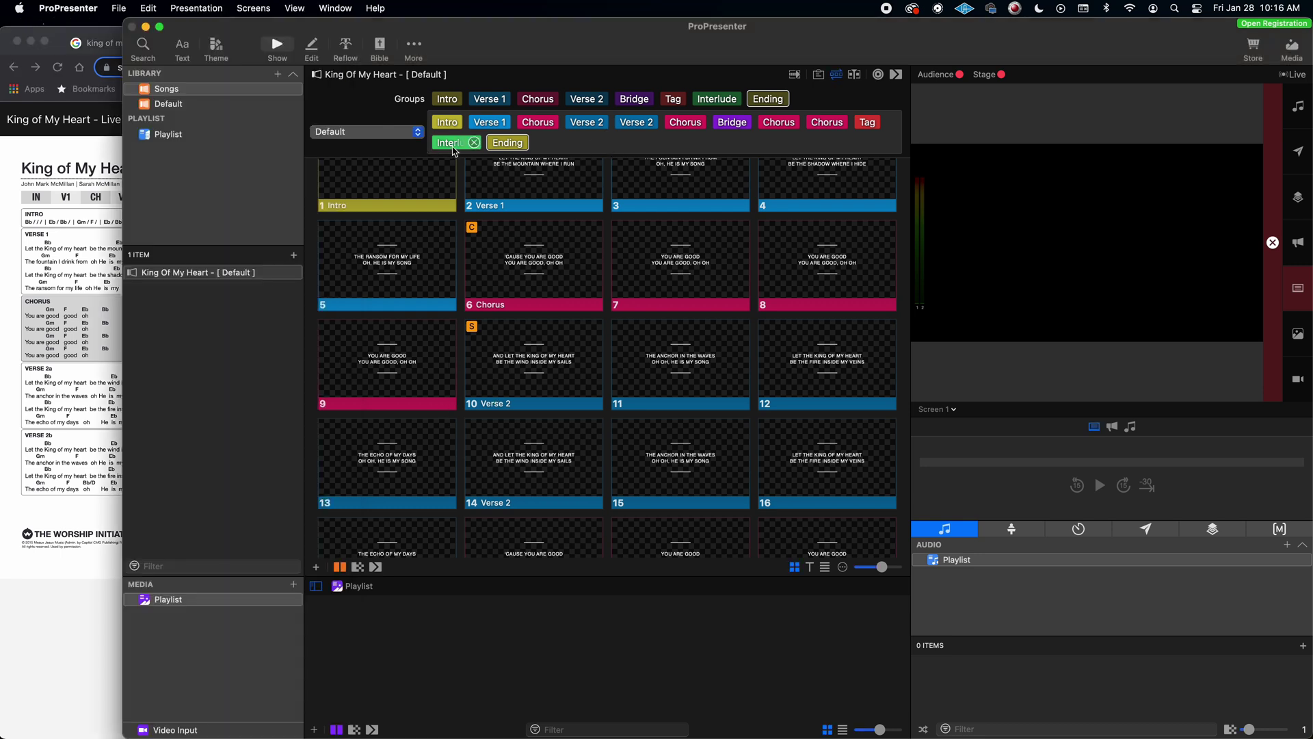
scroll(533, 448, "up", 2)
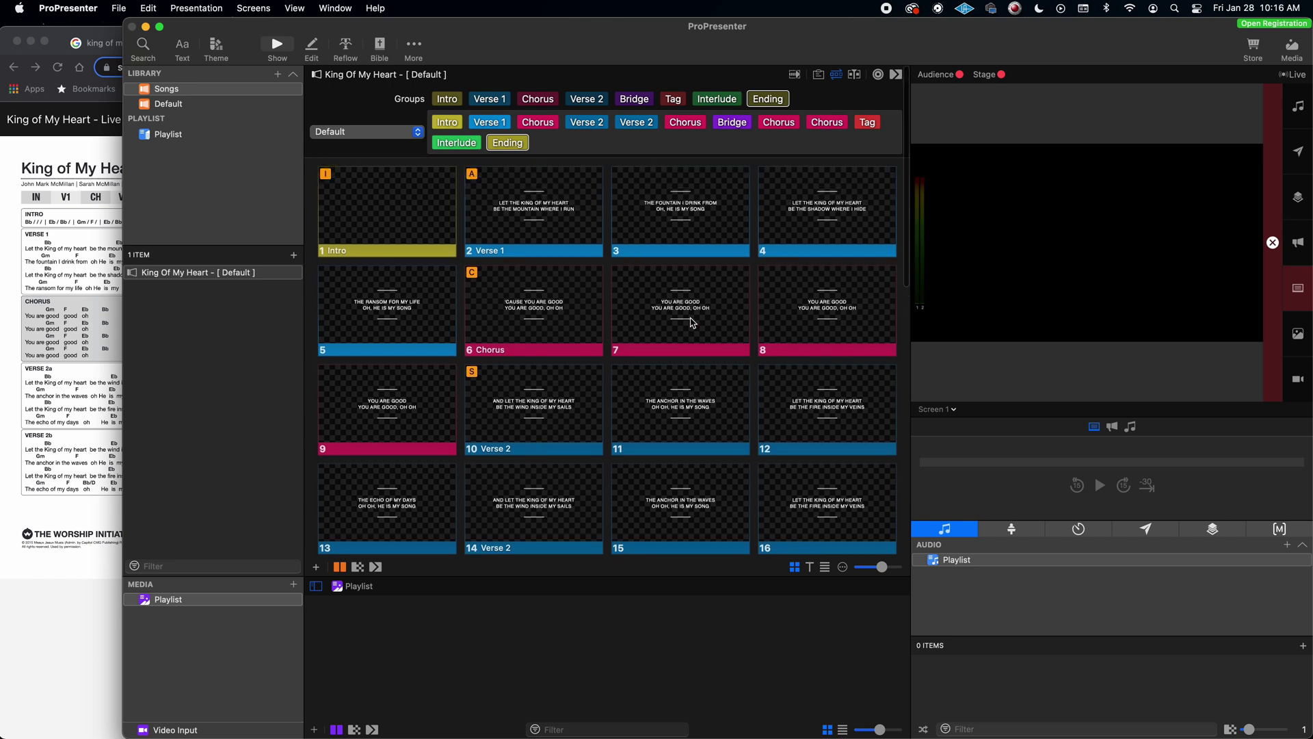
scroll(457, 404, "down", 3)
scroll(459, 417, "down", 3)
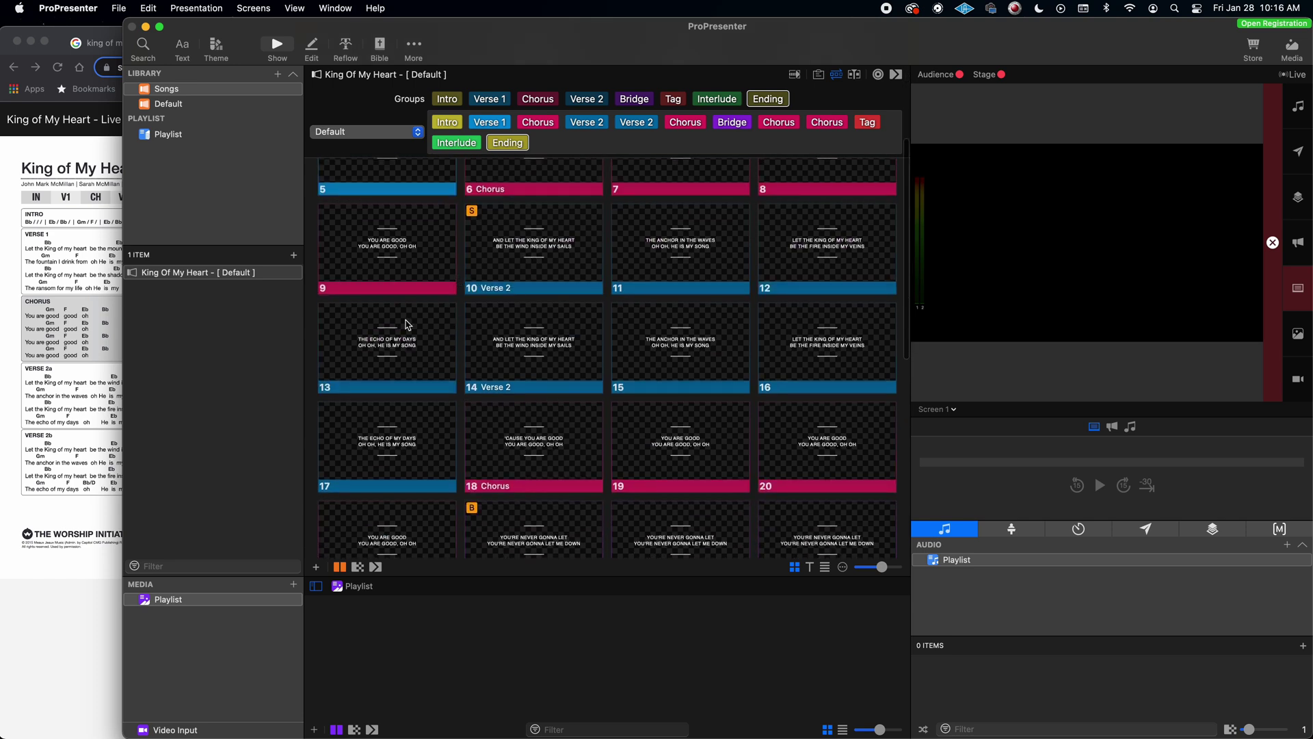
scroll(457, 448, "down", 2)
scroll(405, 429, "down", 5)
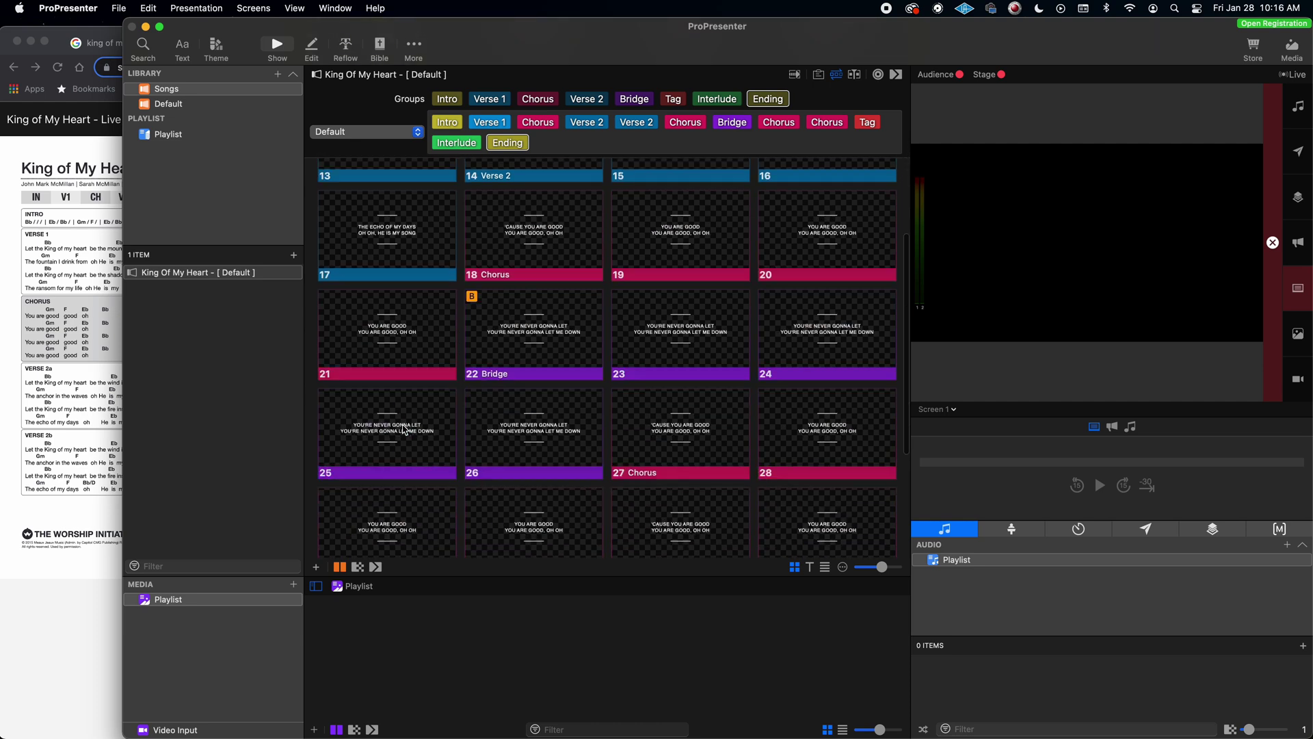
scroll(449, 437, "down", 7)
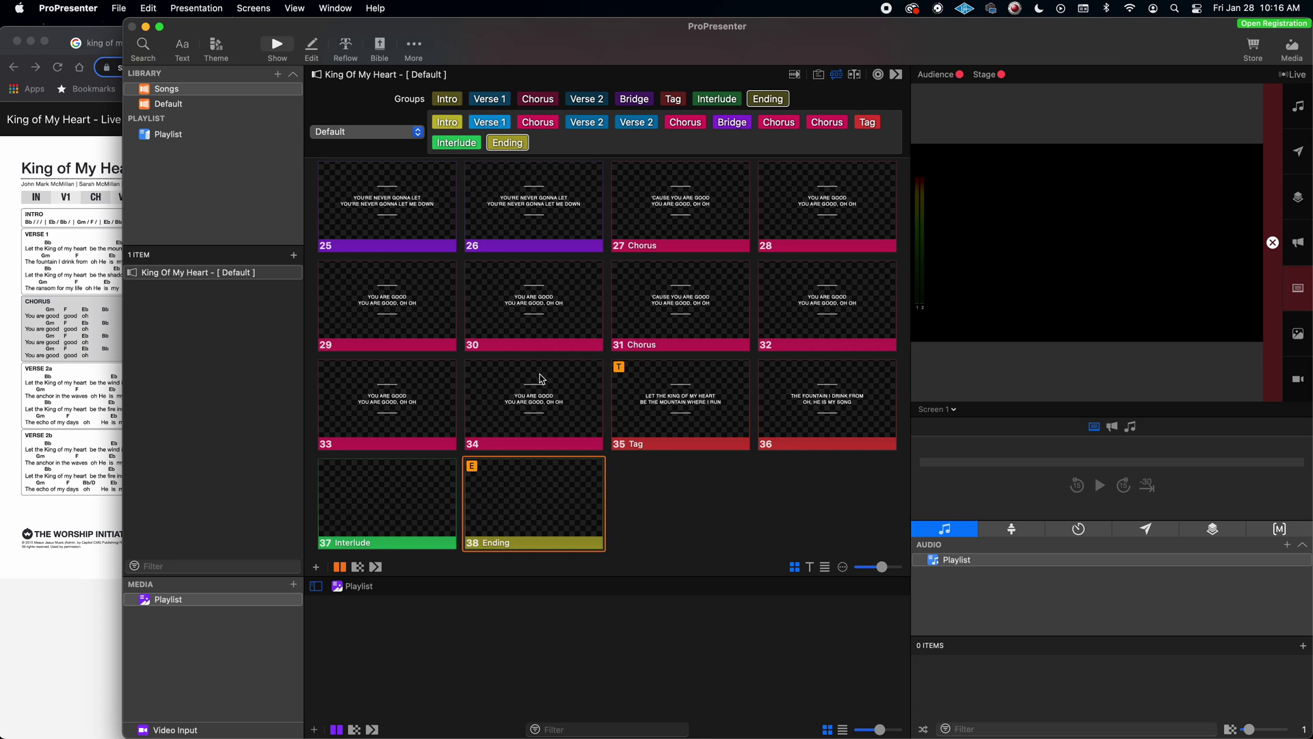
- Move the Interlude ahead of the Tag in the Default arrangement, check the resulting slide order, and hide the arrangement editor
left_click_drag(479, 152, 860, 127)
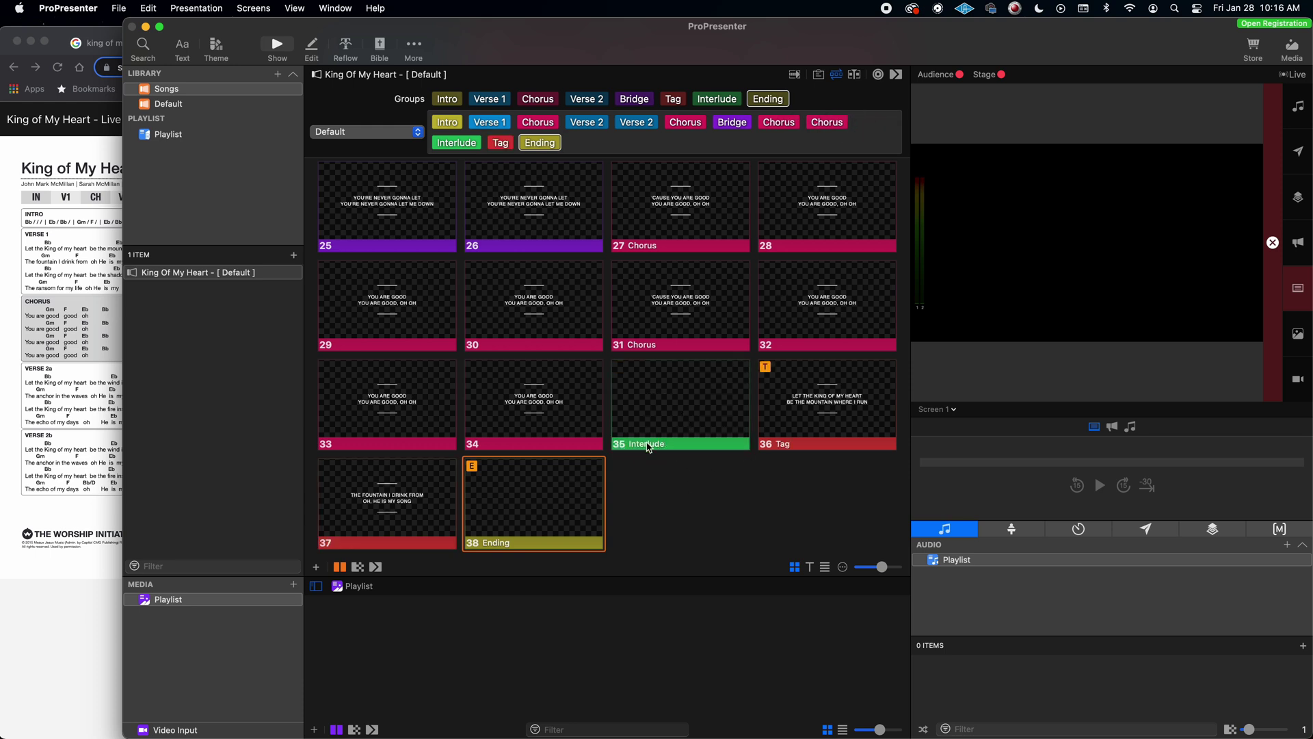
scroll(664, 424, "up", 5)
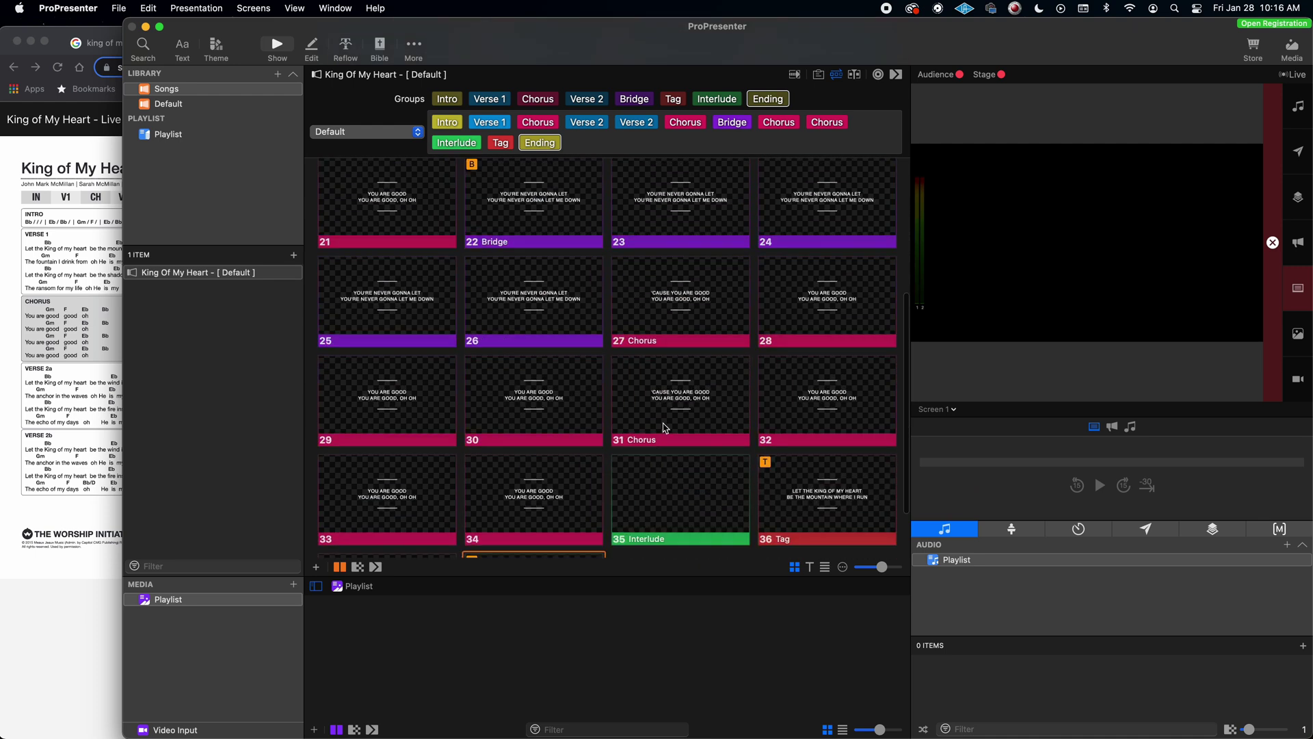
scroll(663, 428, "down", 4)
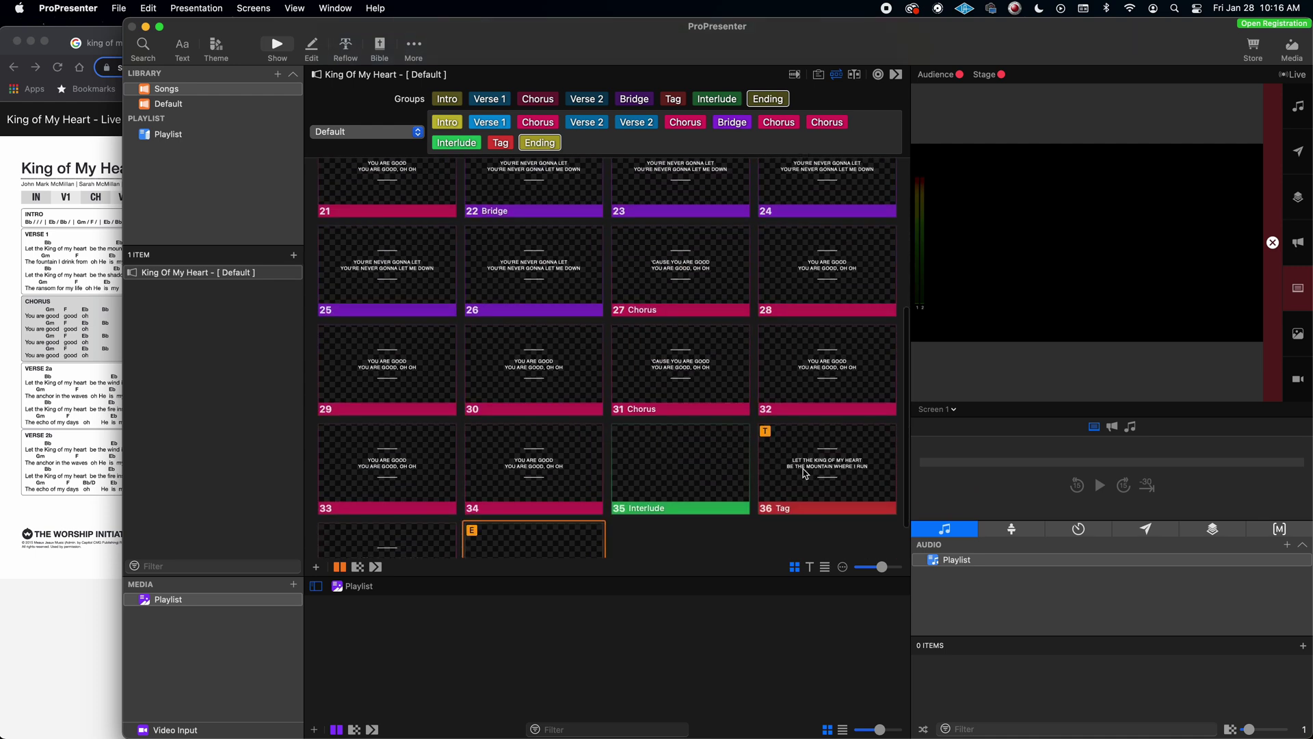
scroll(815, 471, "up", 1)
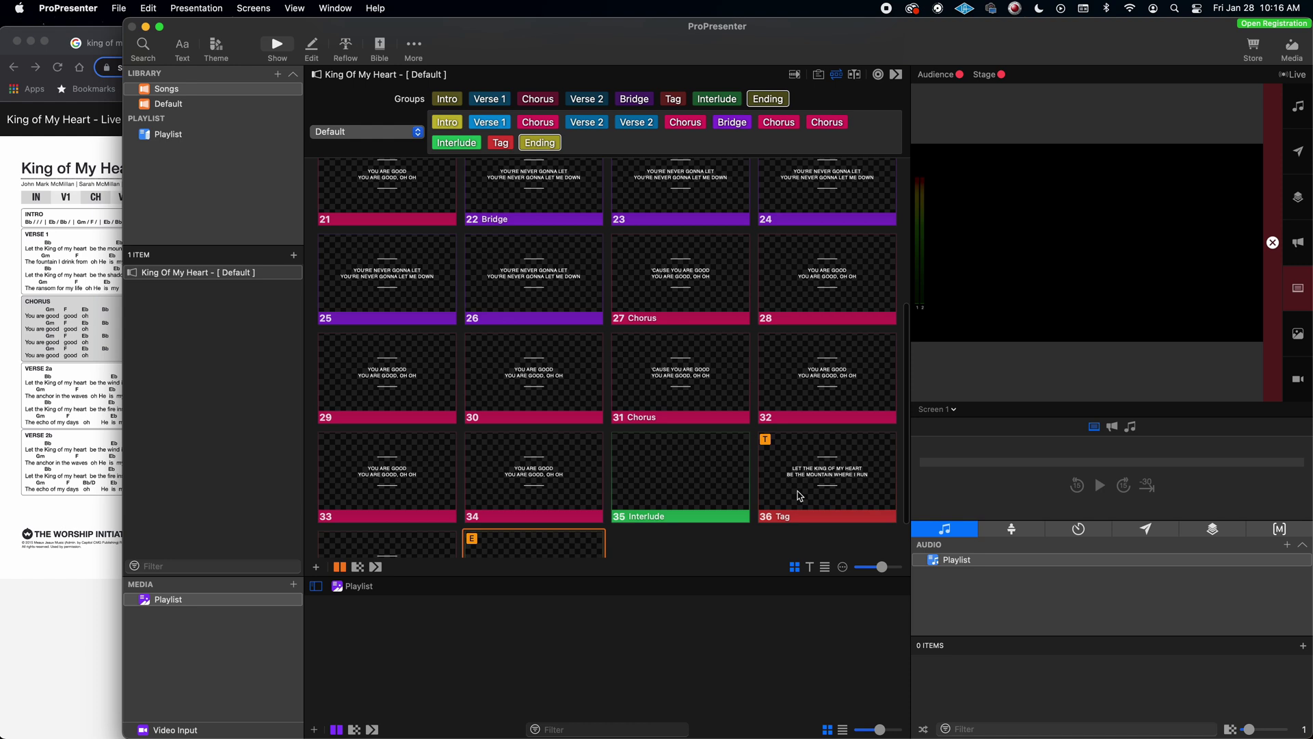
scroll(650, 471, "down", 3)
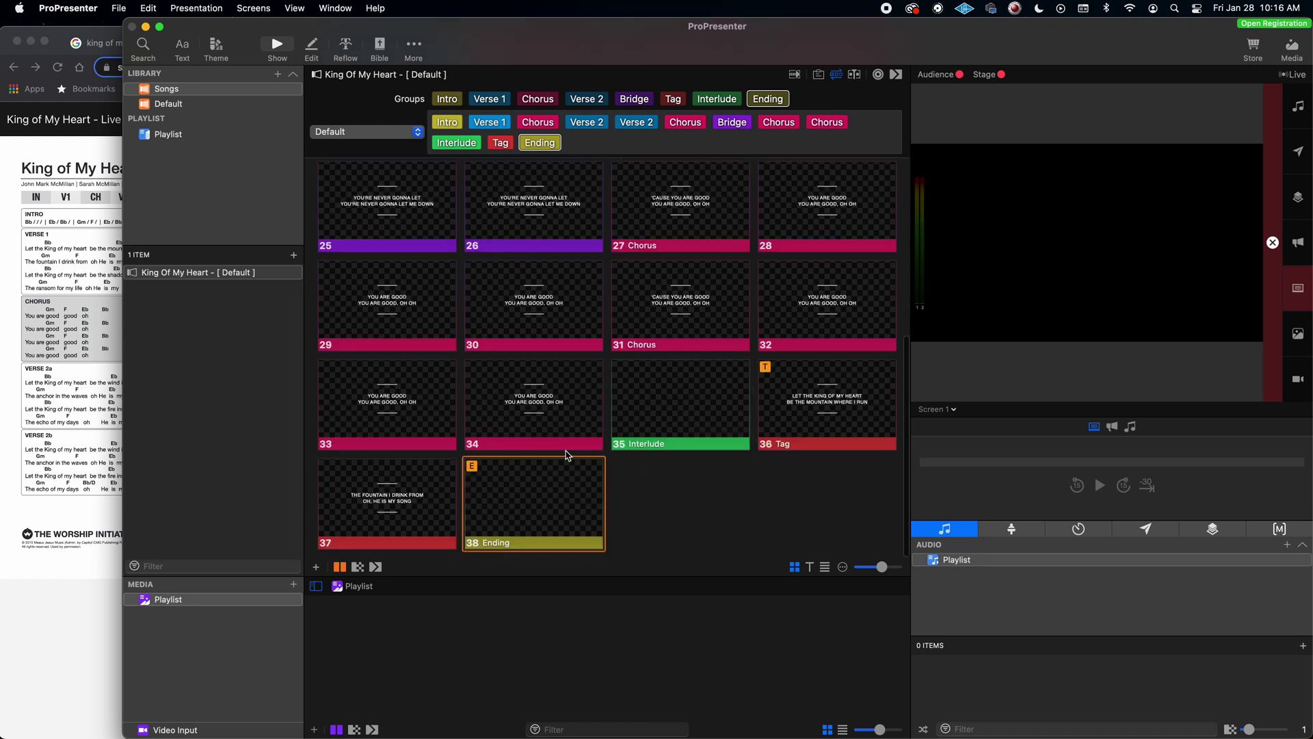
scroll(561, 451, "up", 10)
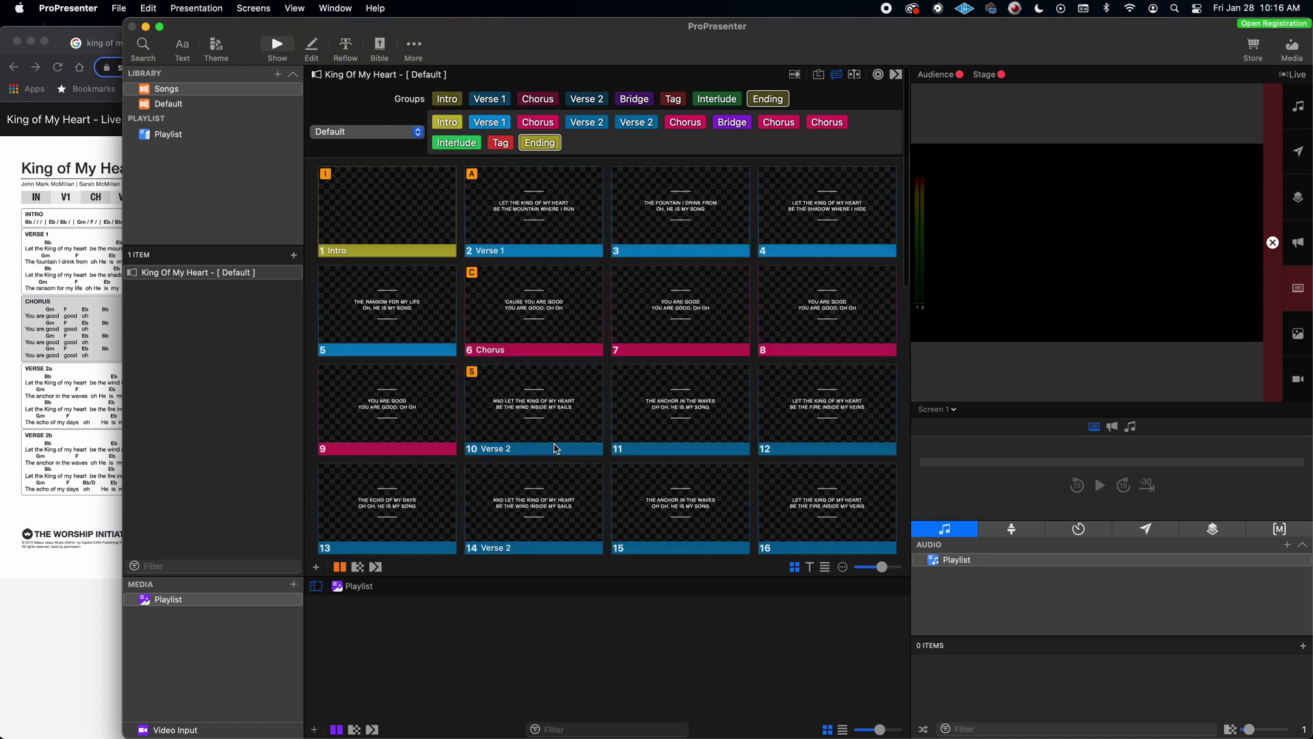
left_click(838, 78)
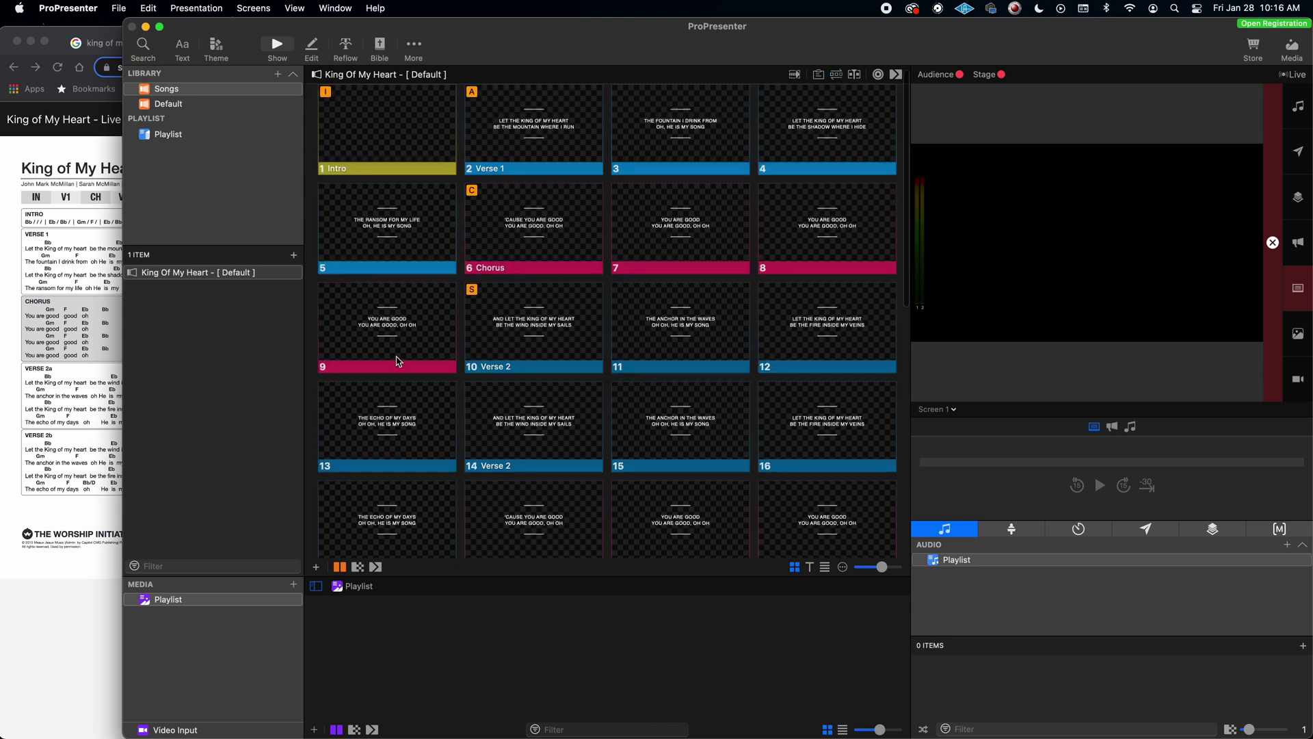
- Advance live through every slide of the Default arrangement, from the Intro to the Ending, checking each on the audience output
key("Right")
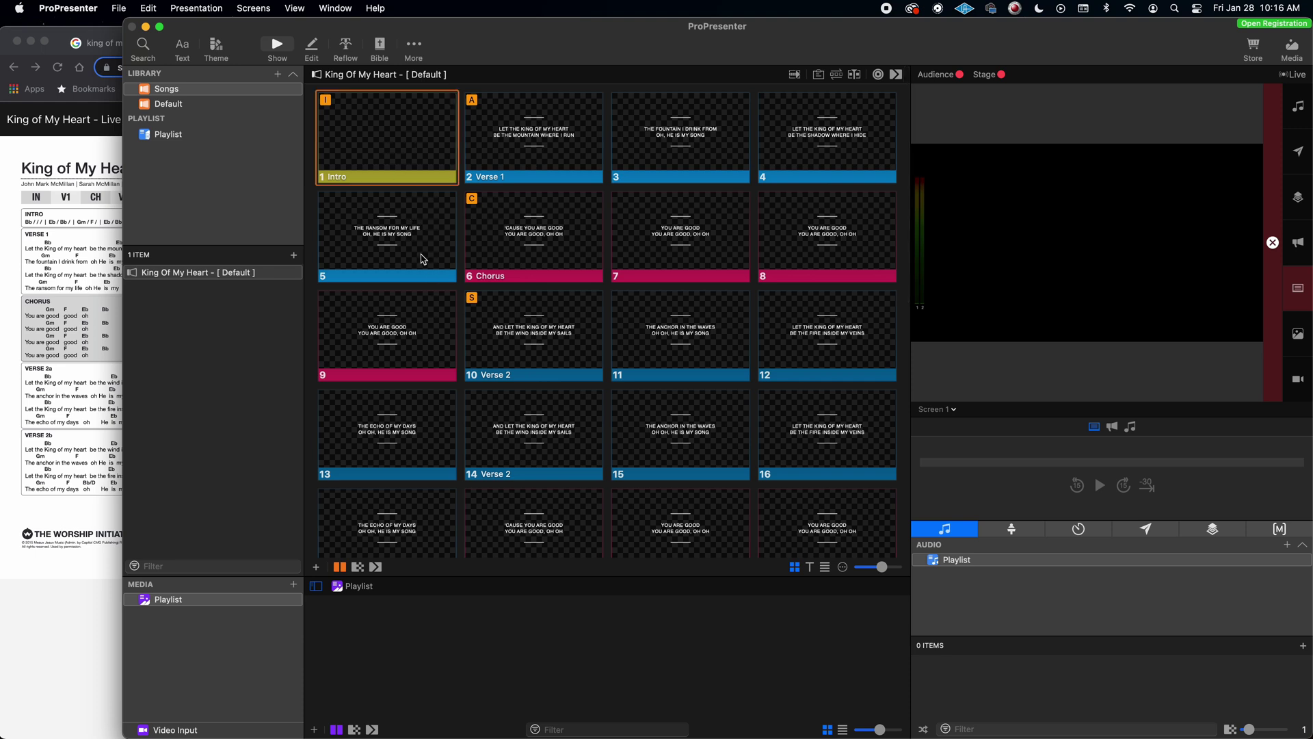
key("Right")
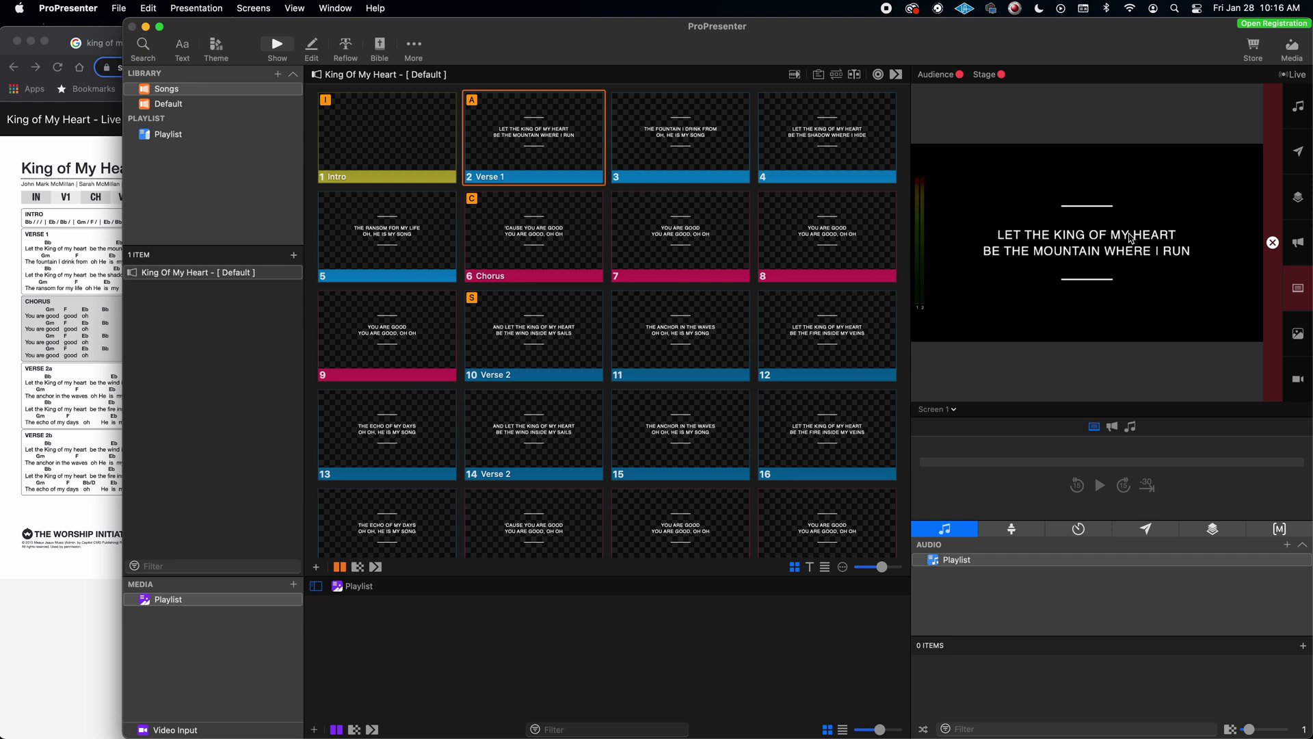
key("Right")
key("Right")
key("Right")
key("Right")
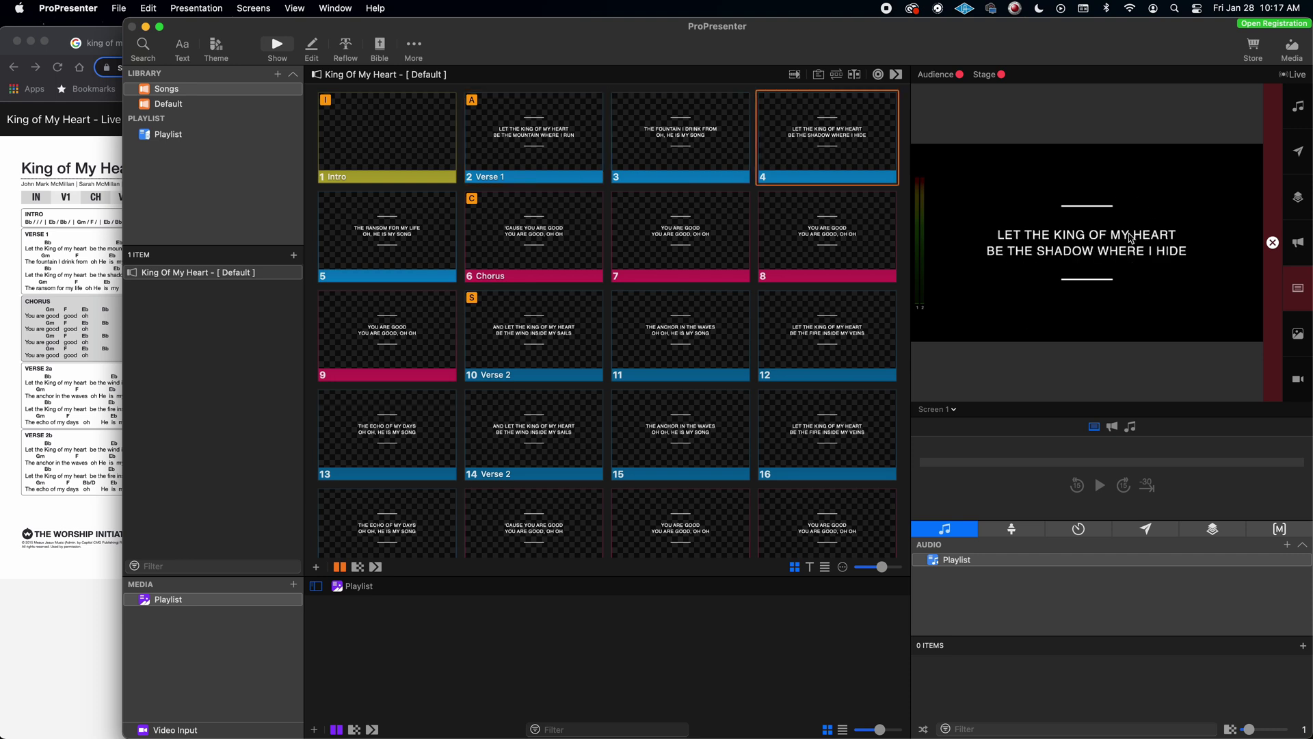
key("Right")
key("Right")
key("Right")
key("Right")
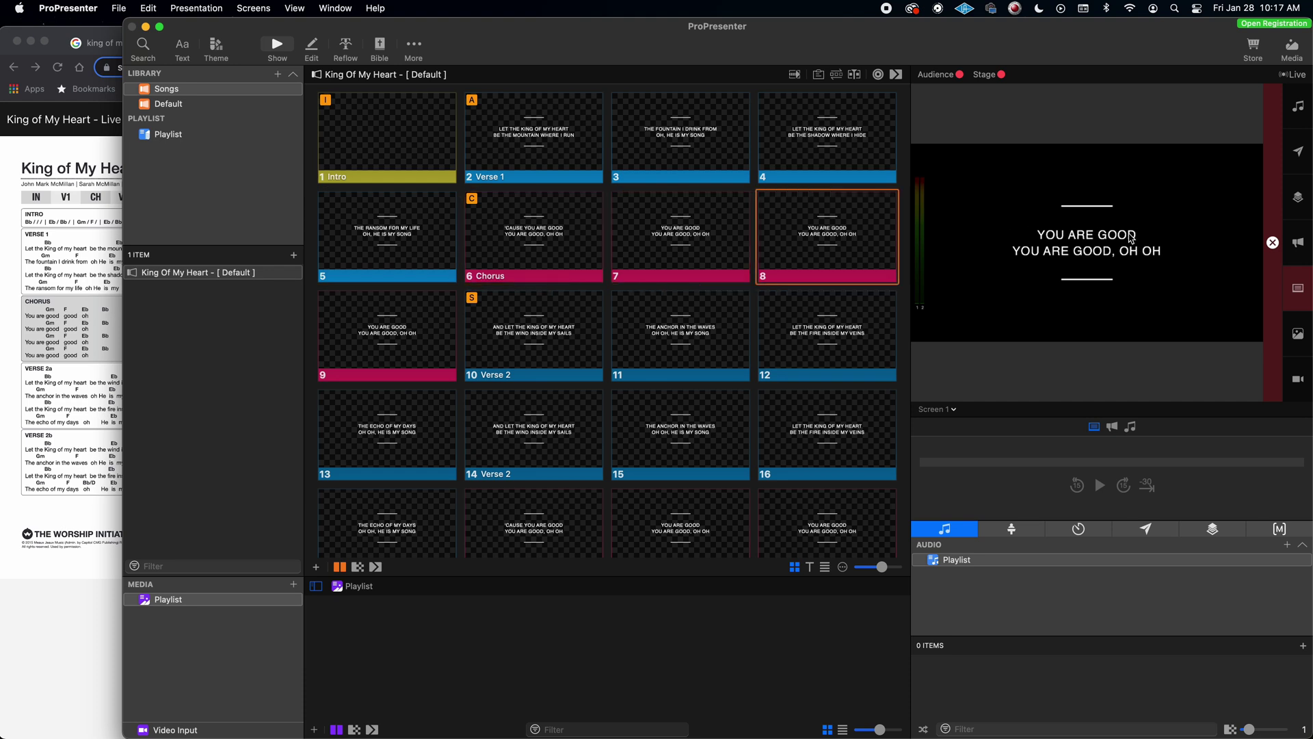
key("Right")
key("Right")
key("Right")
key("Right")
key("Right")
key("Right")
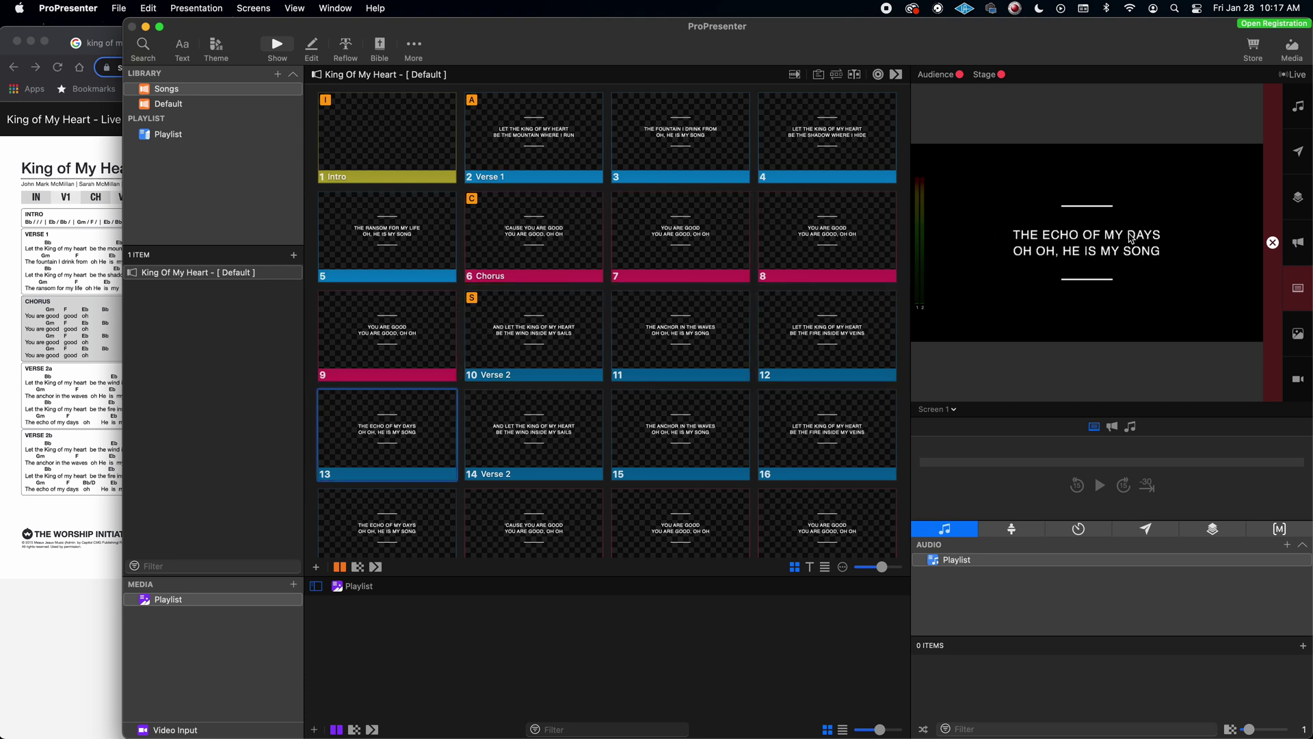
key("Right")
key("Right")
key("Right")
key("Right")
key("Right")
key("Right")
key("Right")
key("Right")
key("Right")
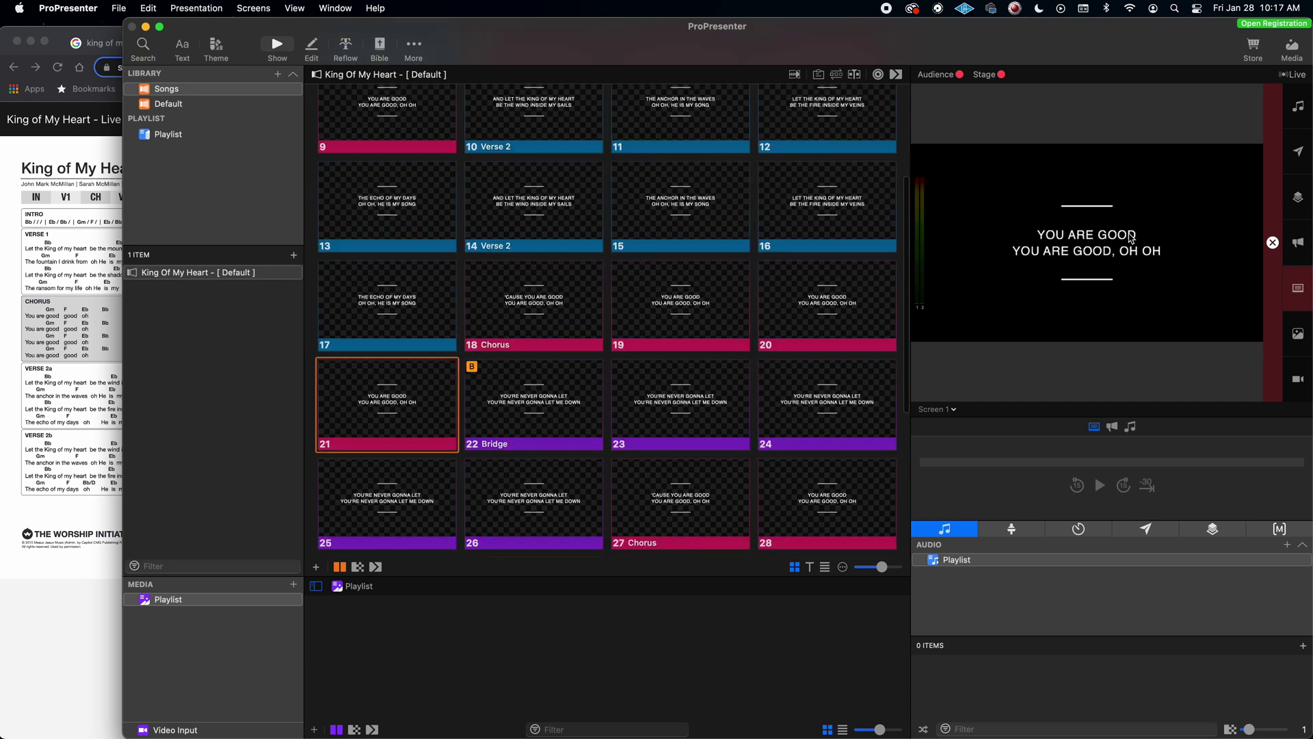
key("Right")
key("Right")
key("Right")
key("Right")
key("Right")
key("Right")
key("Right")
key("Right")
key("Right")
key("Right")
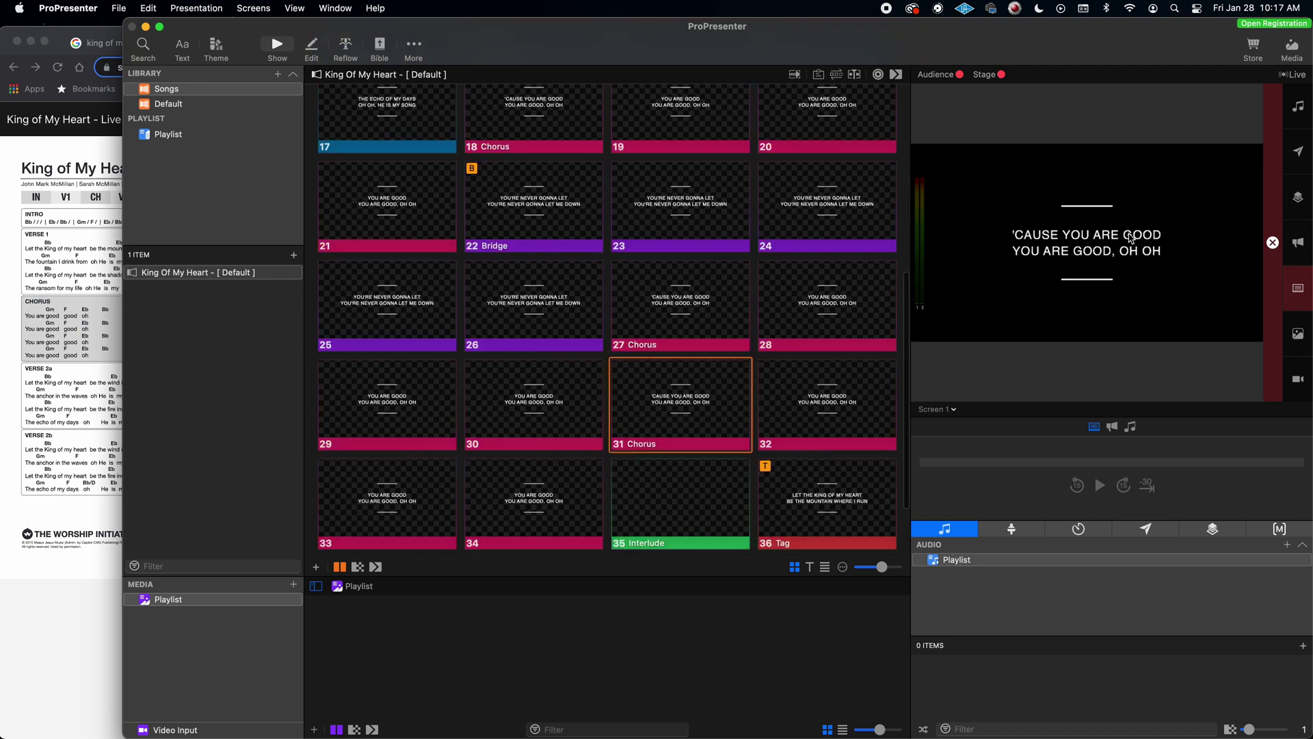
key("Right")
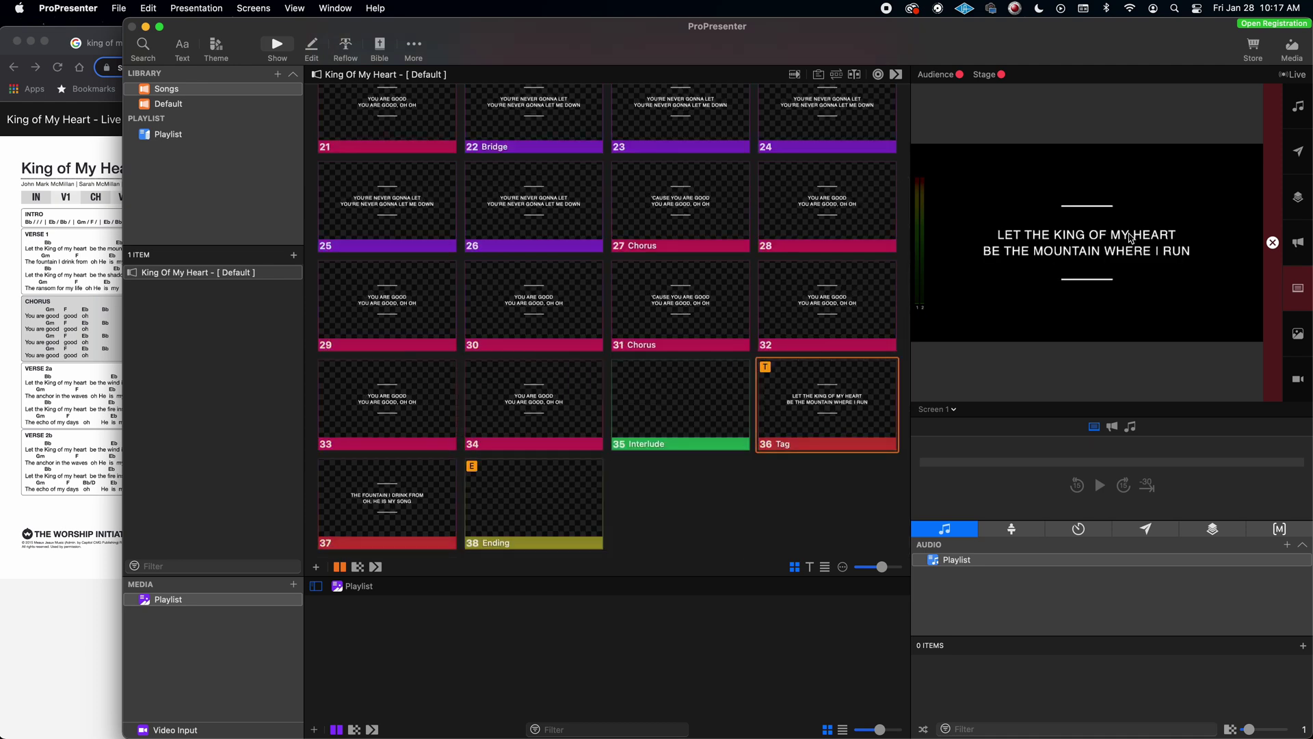
key("Right")
key("Right")
scroll(559, 373, "up", 10)
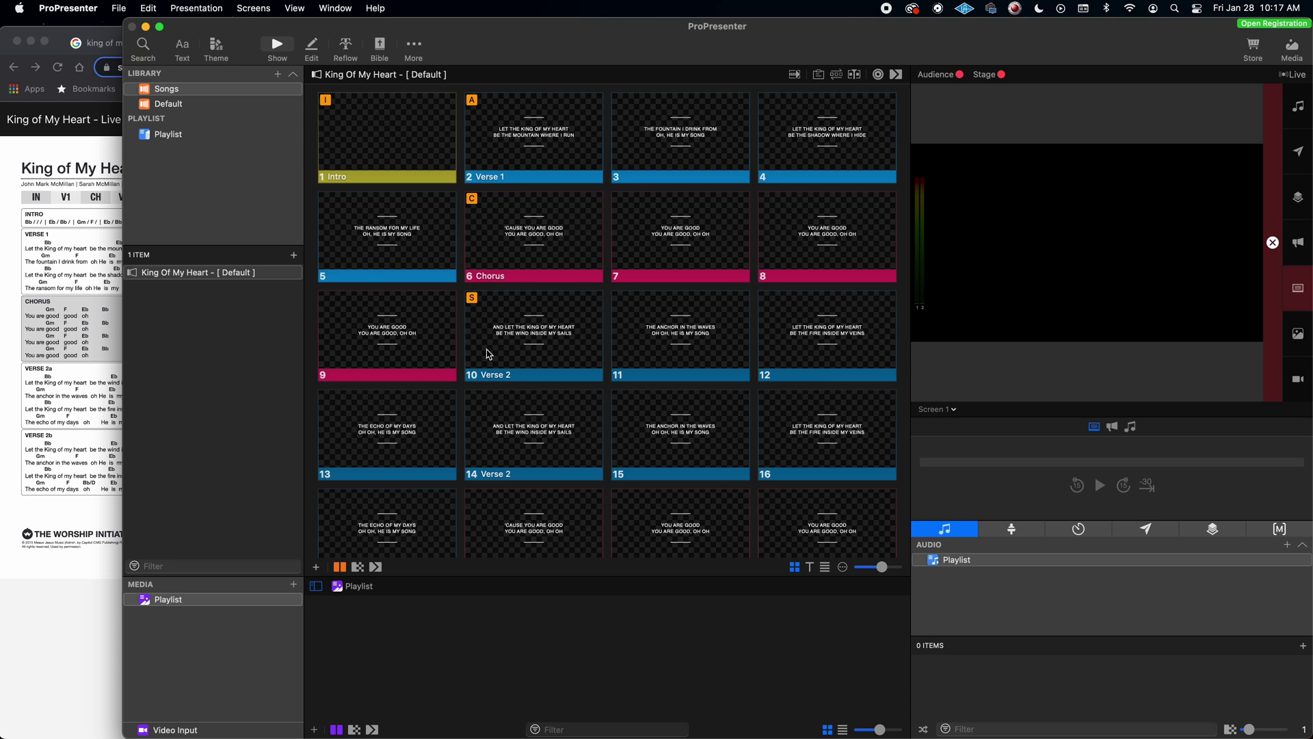
- Try to move the first Verse 2's closing slide, "The echo of my days", ahead of that group's opening slide
left_click_drag(458, 455, 492, 375)
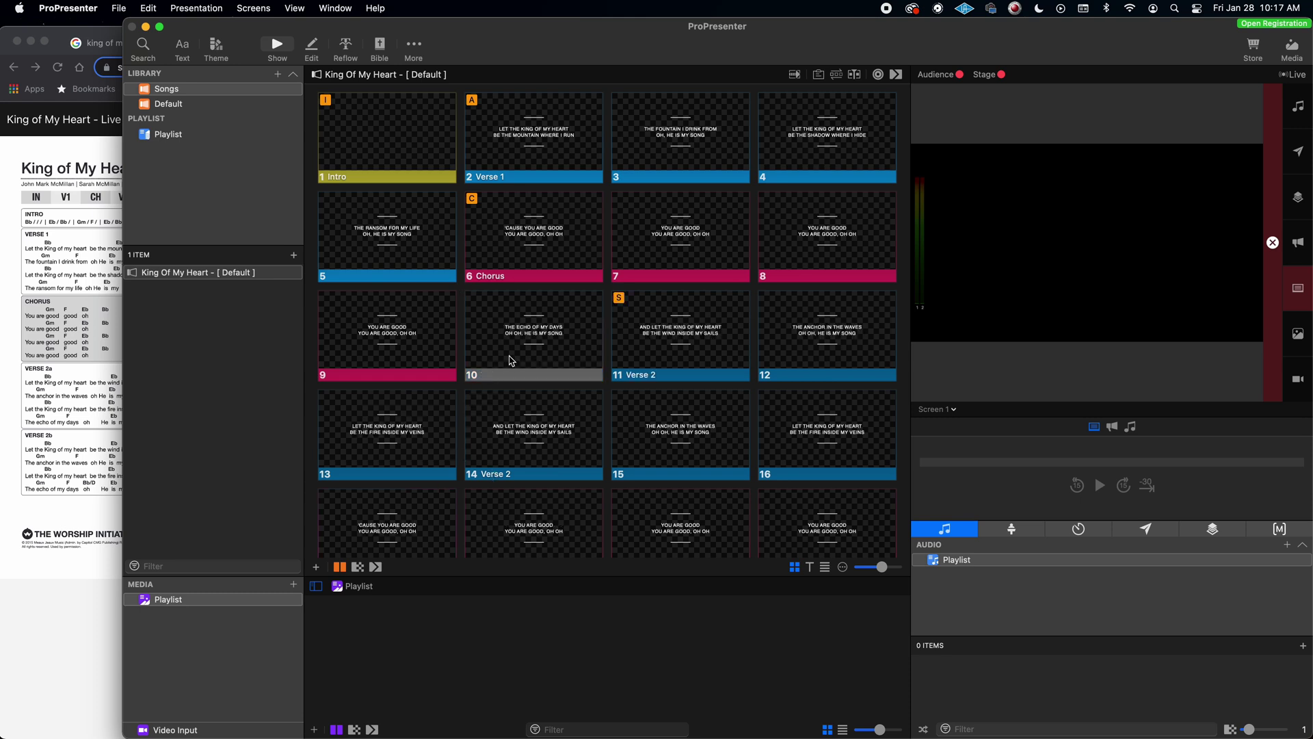
left_click_drag(512, 360, 512, 362)
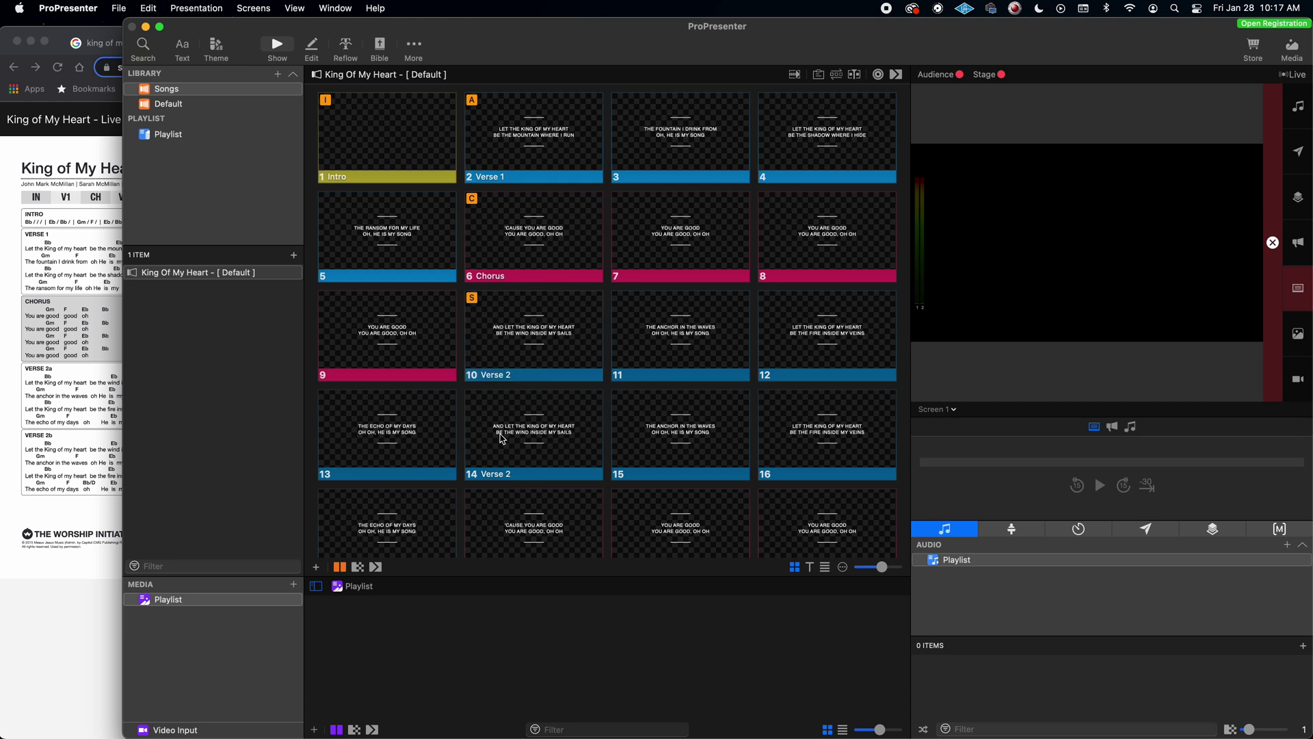